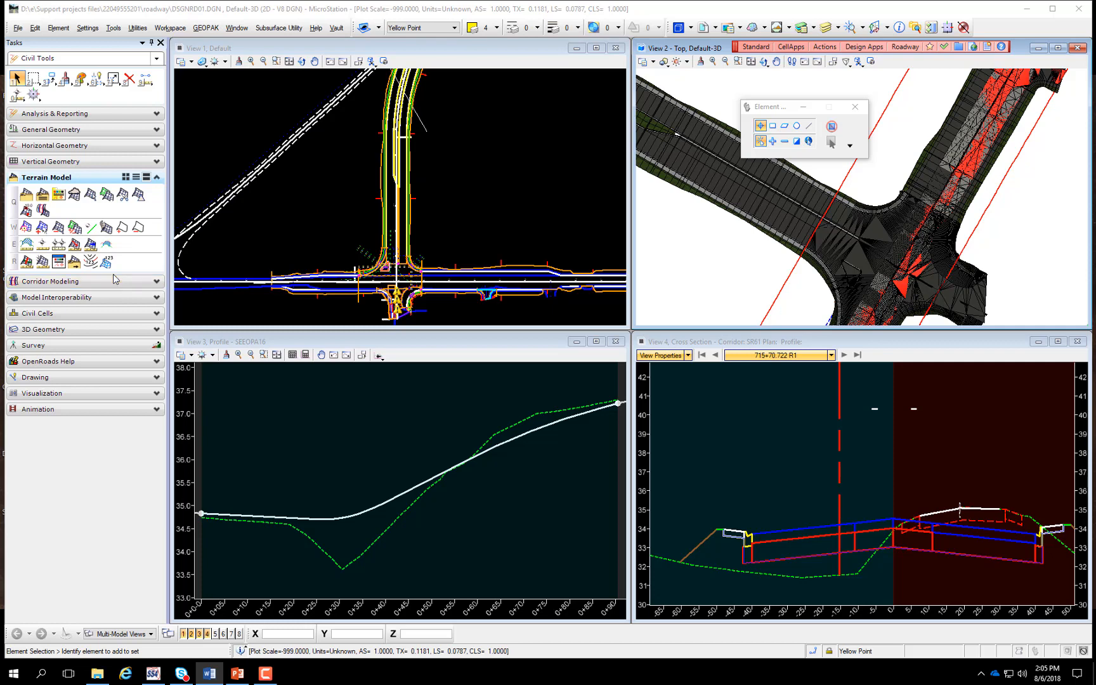
Open the SR61 corridor template in the template editor and hide its point names
{"action": "left_click", "coordinate": [116, 286]}
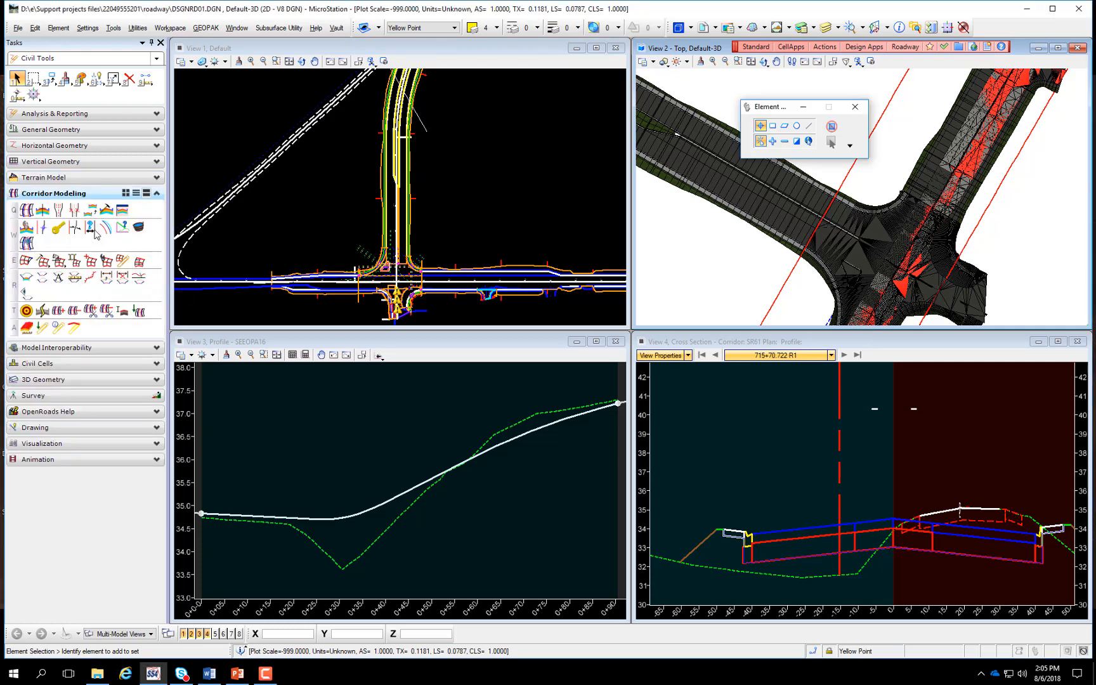
{"action": "left_click", "coordinate": [106, 212]}
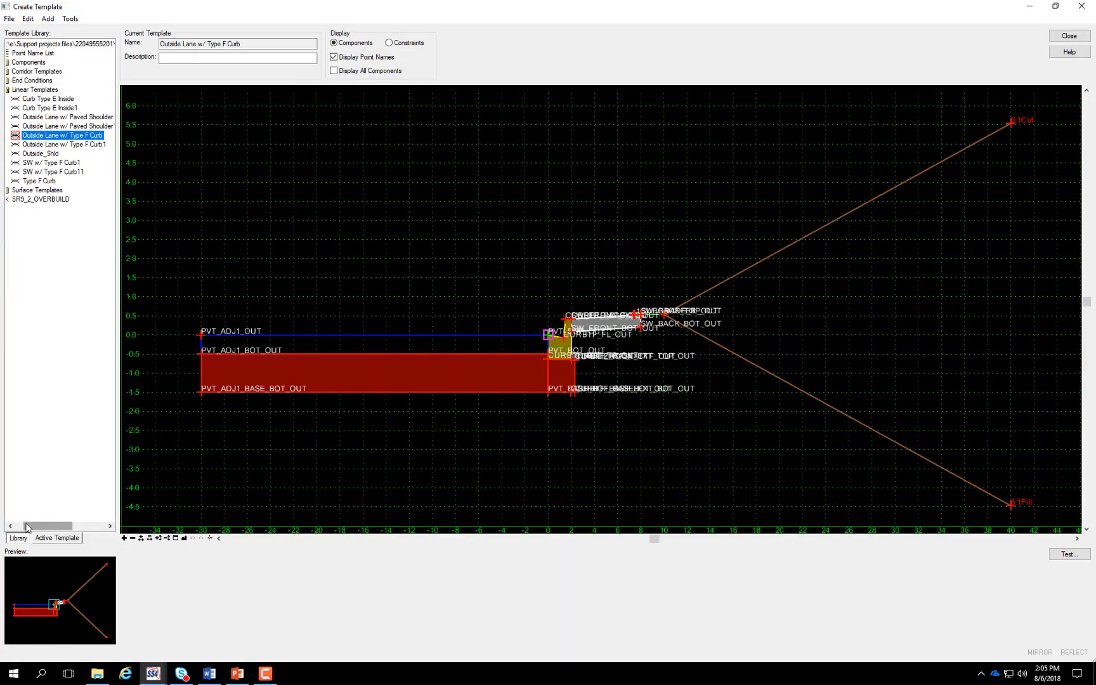
{"action": "left_click_drag", "start_coordinate": [27, 527], "coordinate": [18, 528]}
{"action": "double_click", "coordinate": [24, 72]}
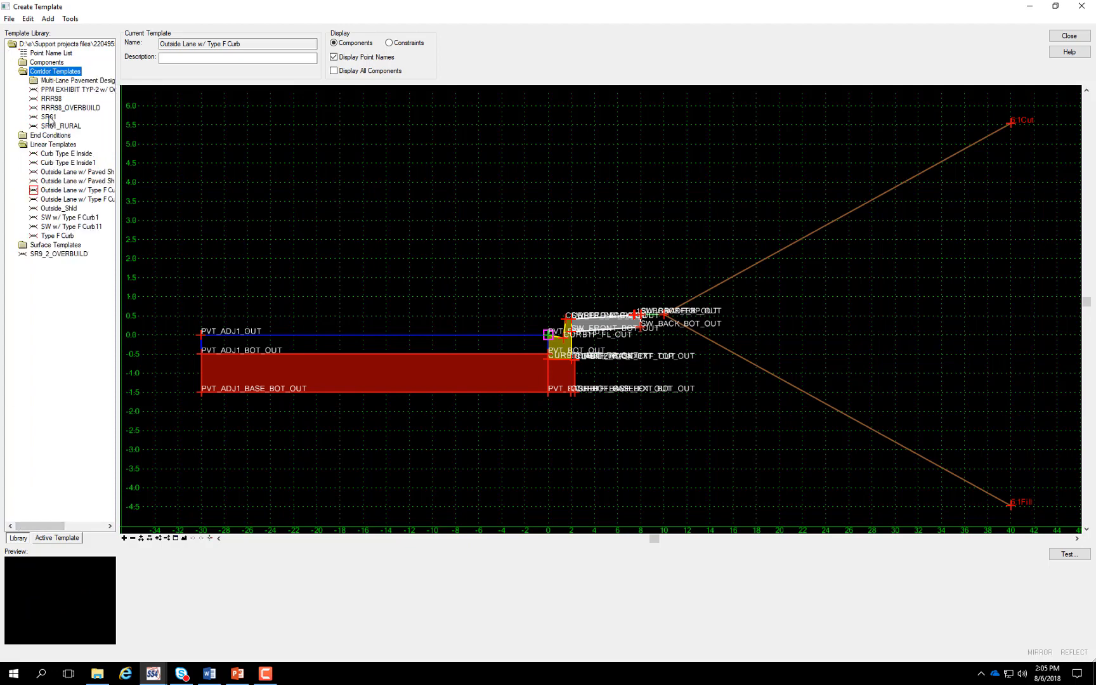
{"action": "left_click", "coordinate": [49, 117]}
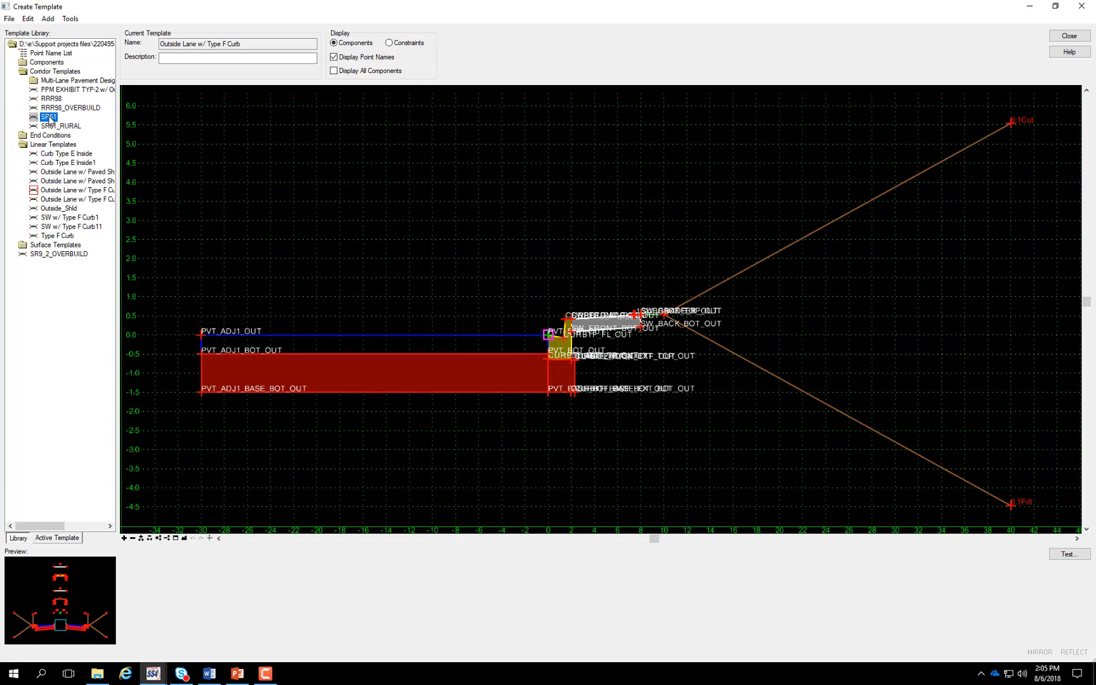
{"action": "double_click", "coordinate": [49, 117]}
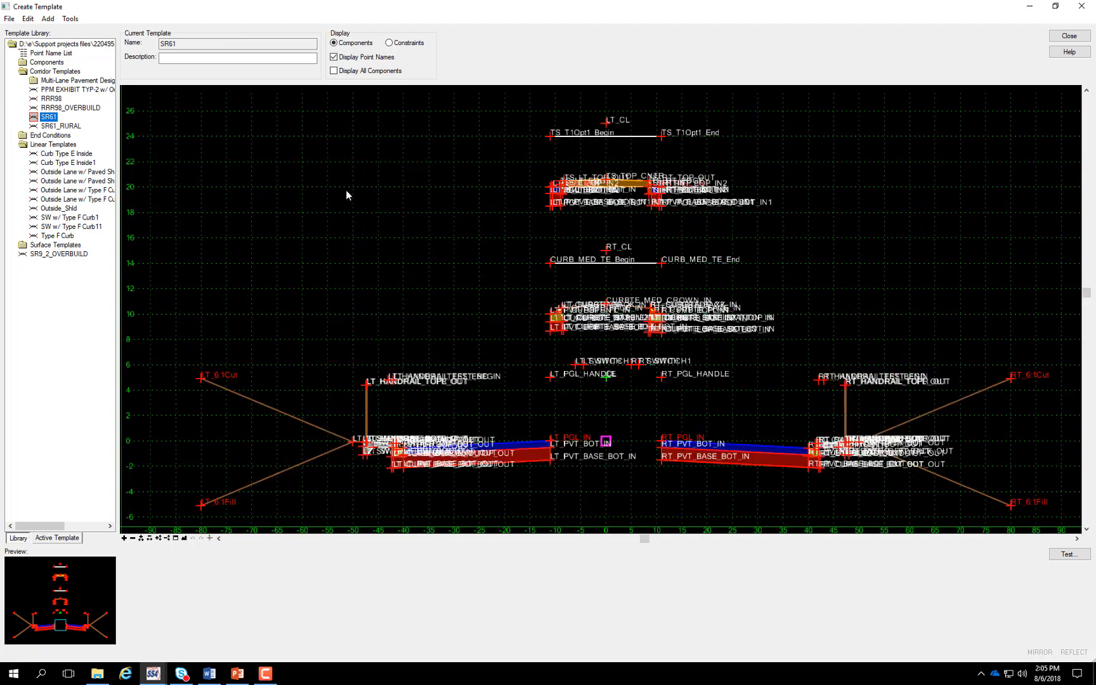
{"action": "left_click", "coordinate": [334, 57]}
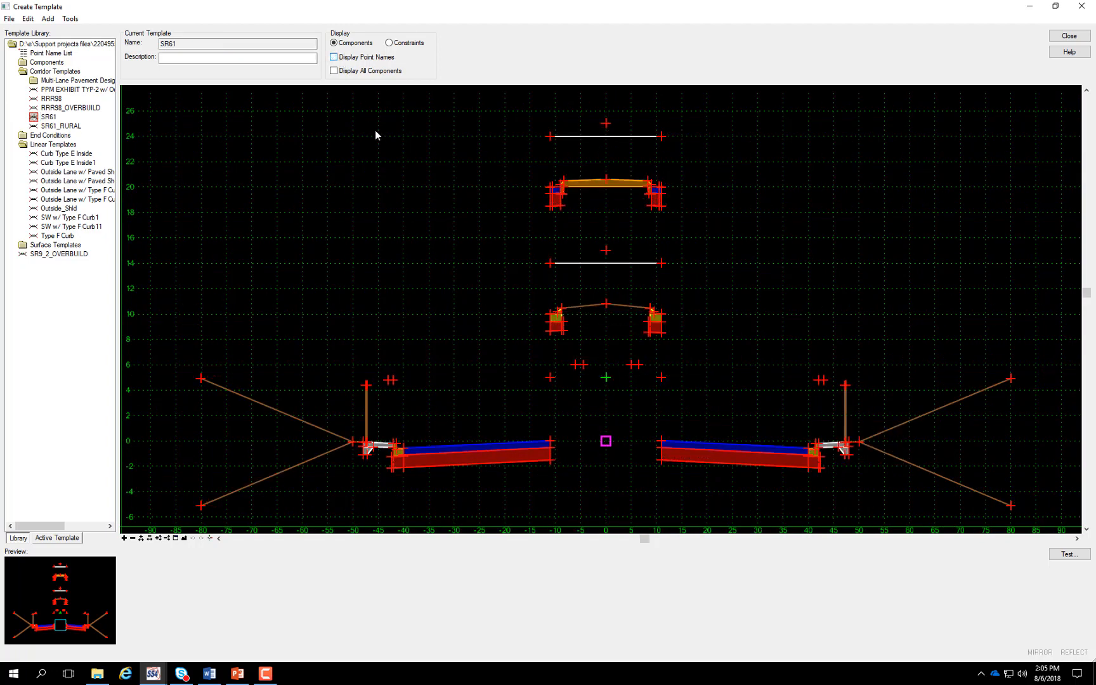
Preview the RRR98 and SR61_RURAL corridor templates, returning the library selection to SR61
{"action": "left_click", "coordinate": [52, 99]}
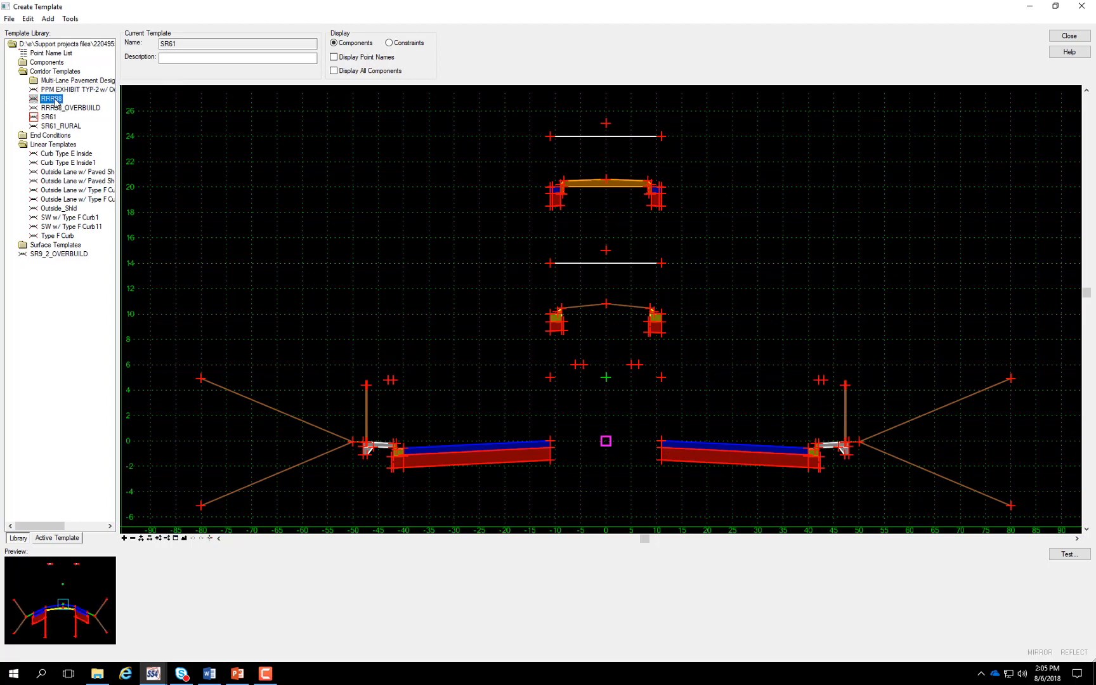
{"action": "left_click", "coordinate": [49, 119]}
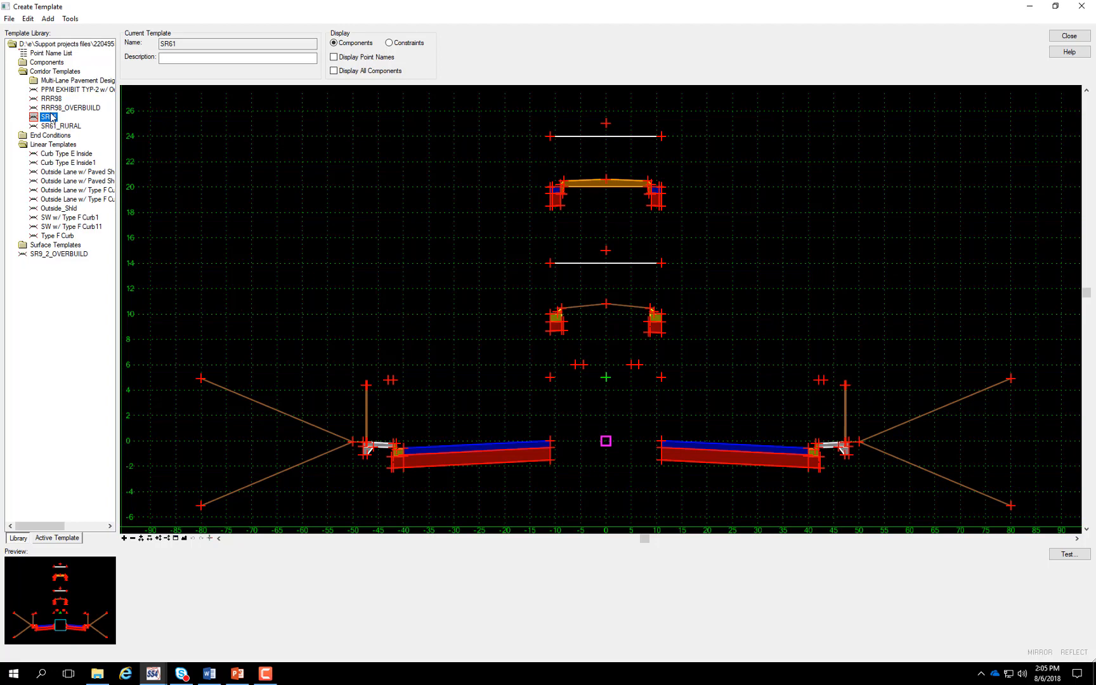
{"action": "left_click", "coordinate": [63, 126]}
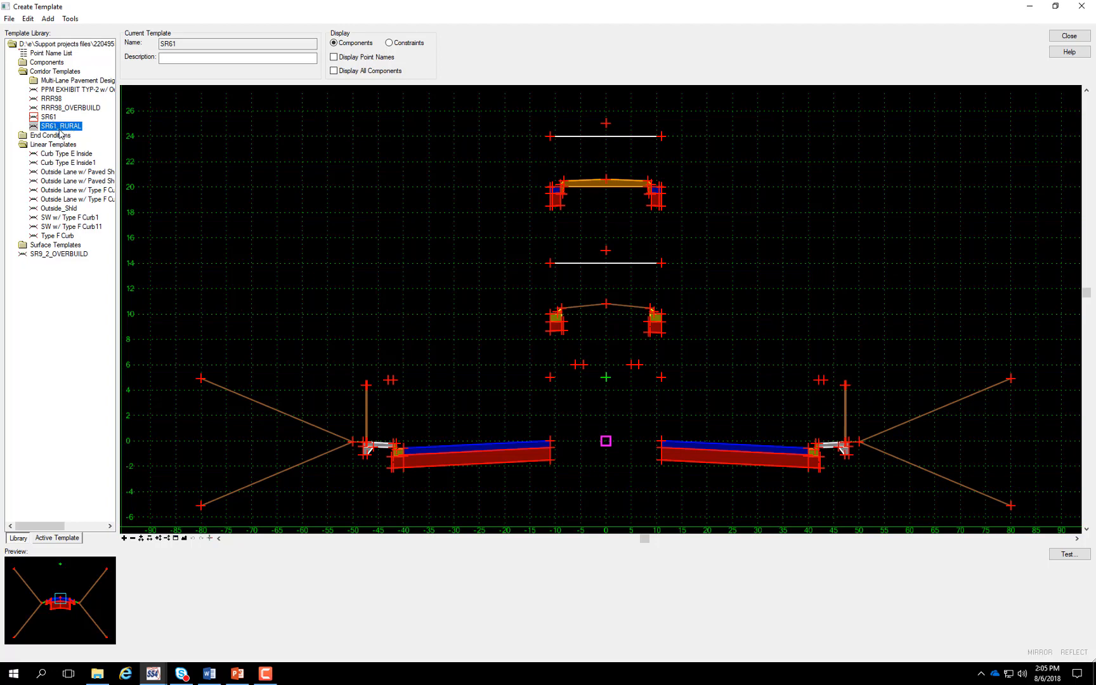
{"action": "left_click", "coordinate": [48, 117]}
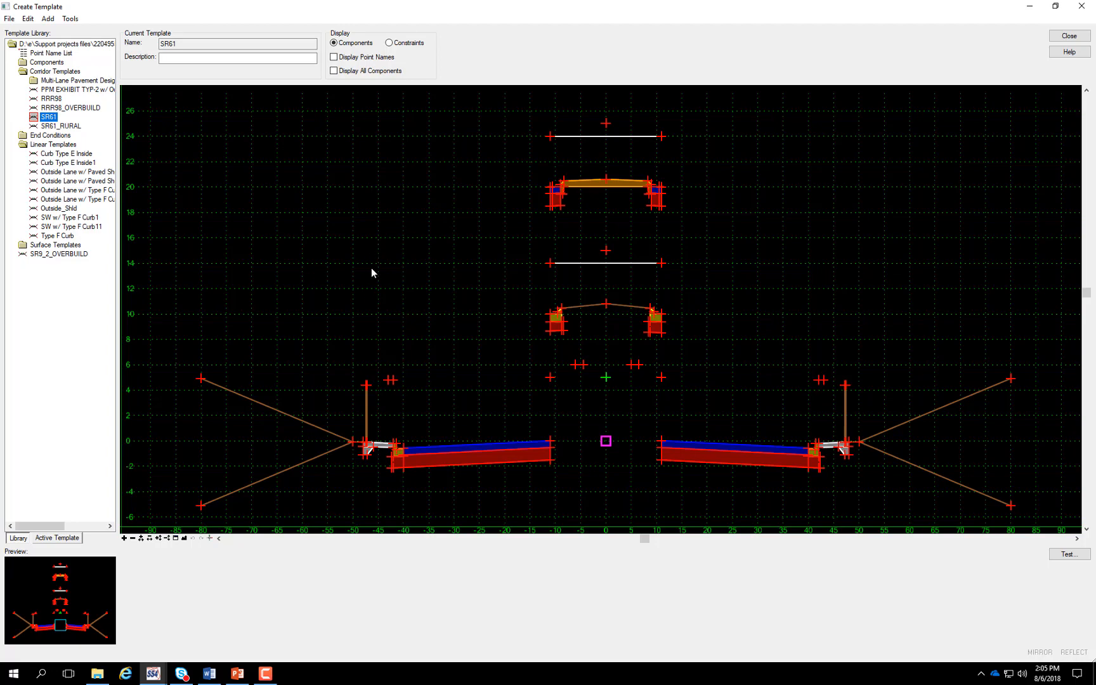
Inspect the properties of the left sidewalk's front bottom point and pick SUBGRADE as its alternate surface
{"action": "scroll", "coordinate": [405, 494], "scroll_direction": "up", "scroll_amount": 5}
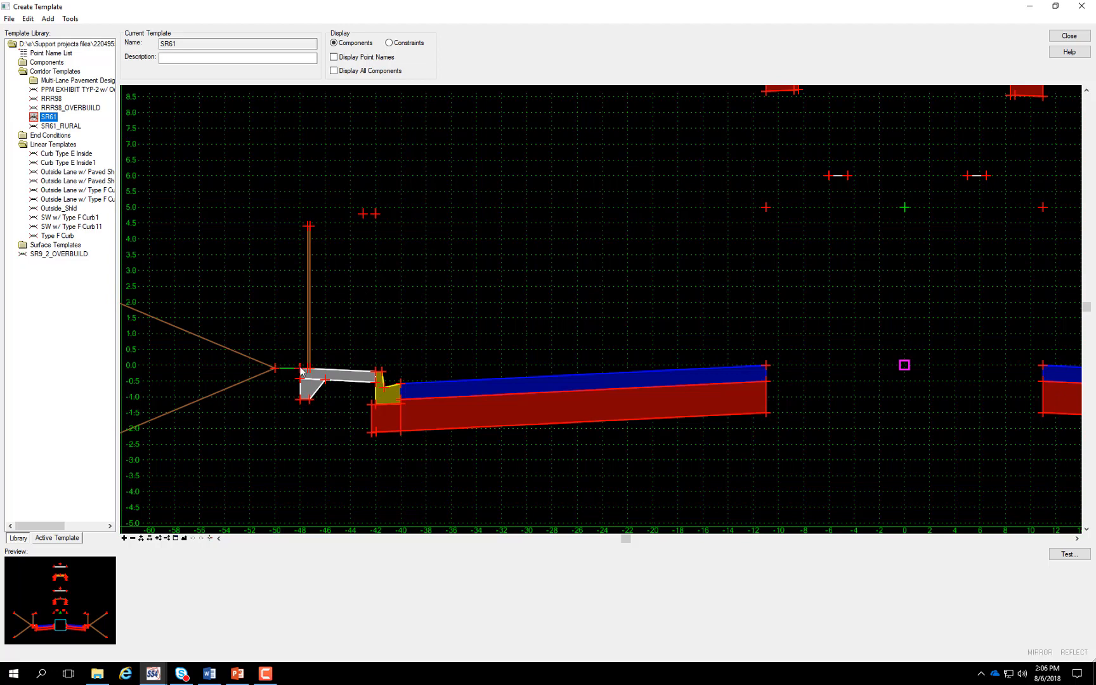
{"action": "mouse_move", "coordinate": [298, 379]}
{"action": "mouse_move", "coordinate": [376, 383]}
{"action": "scroll", "coordinate": [381, 443], "scroll_direction": "up", "scroll_amount": 1}
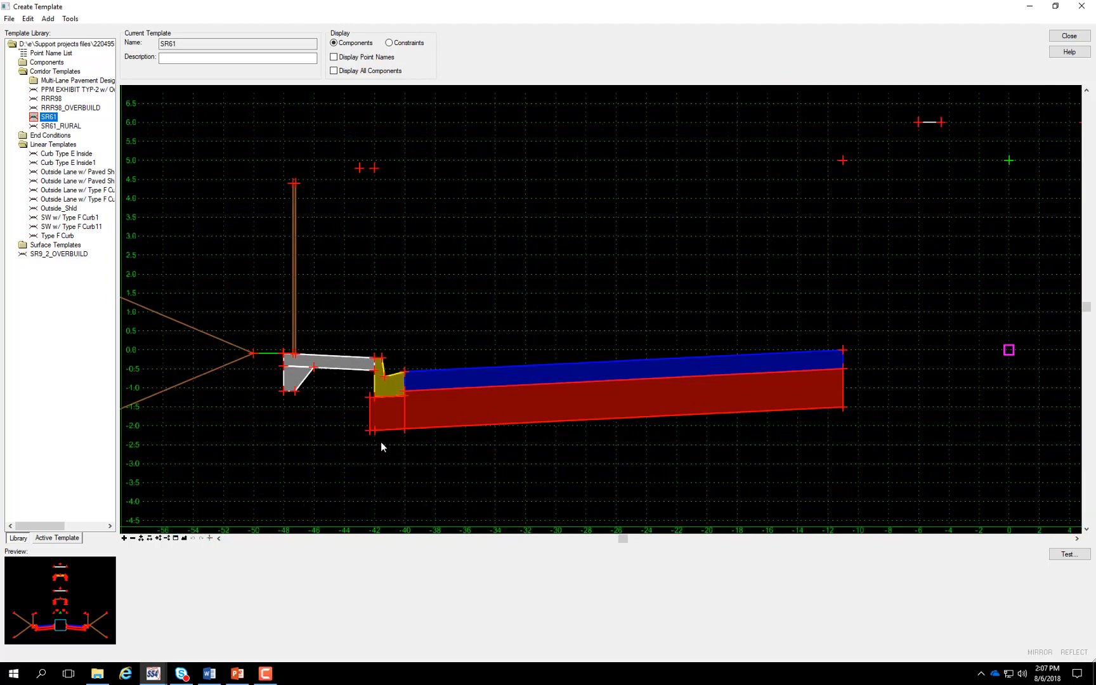
{"action": "scroll", "coordinate": [372, 440], "scroll_direction": "up", "scroll_amount": 1}
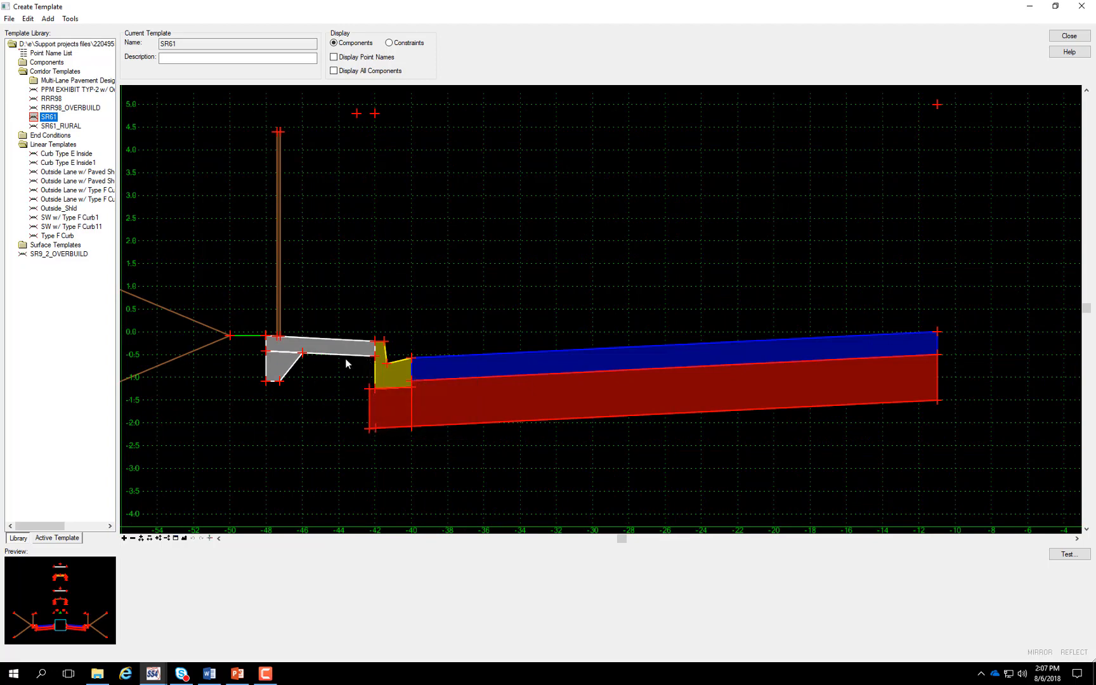
{"action": "mouse_move", "coordinate": [374, 360]}
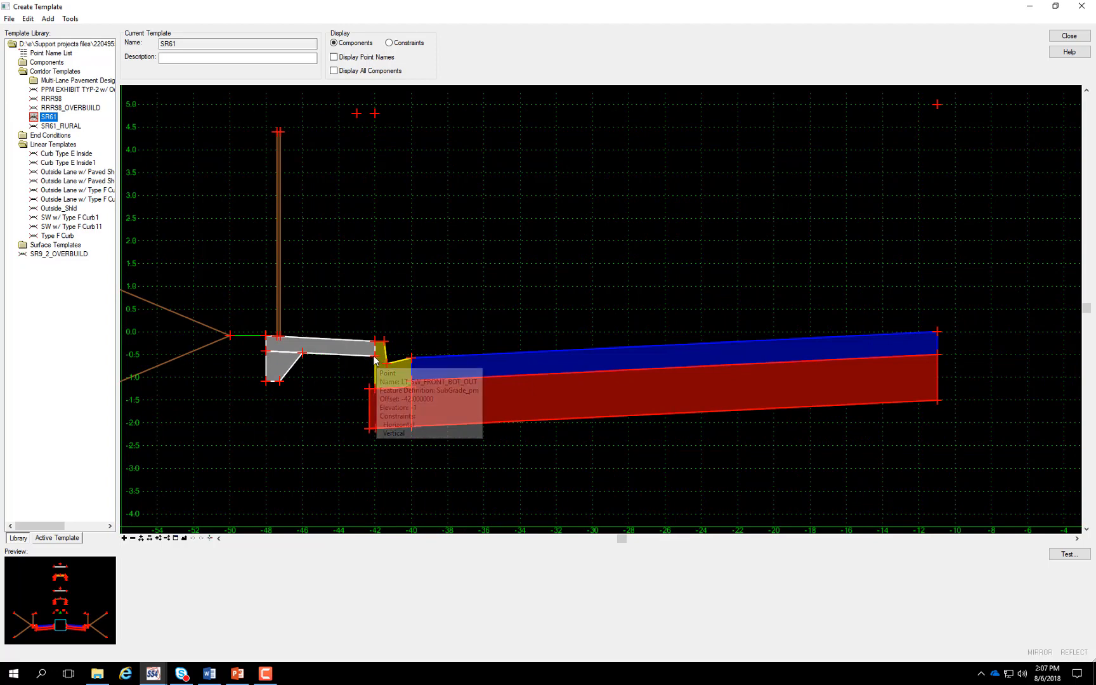
{"action": "double_click", "coordinate": [375, 360]}
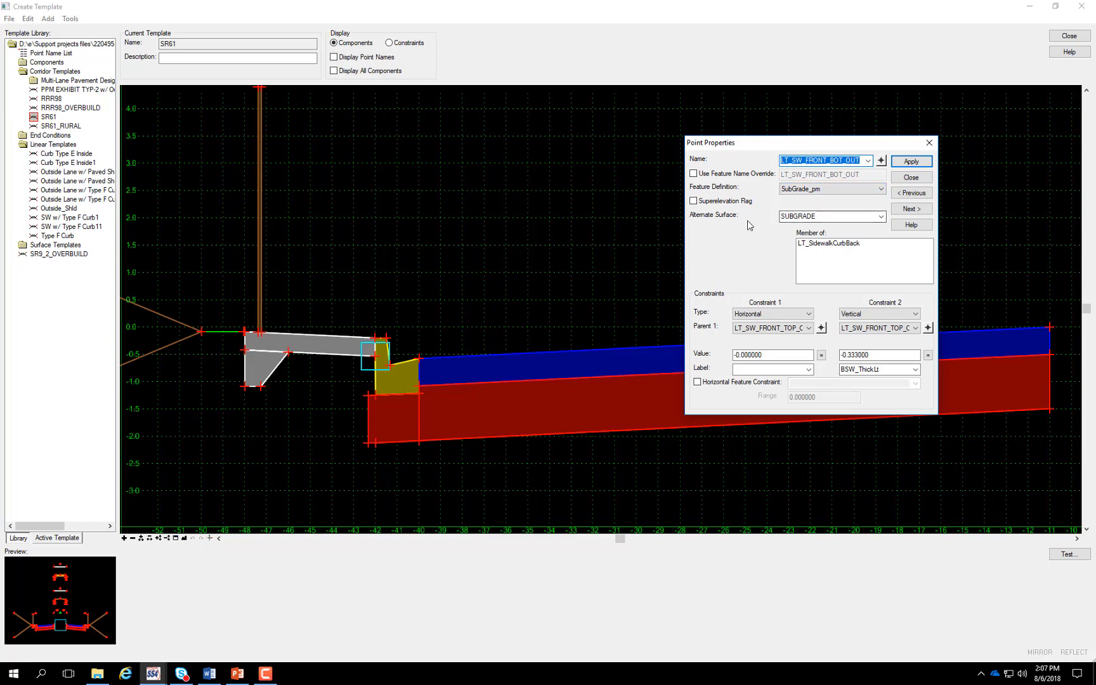
{"action": "left_click", "coordinate": [830, 217]}
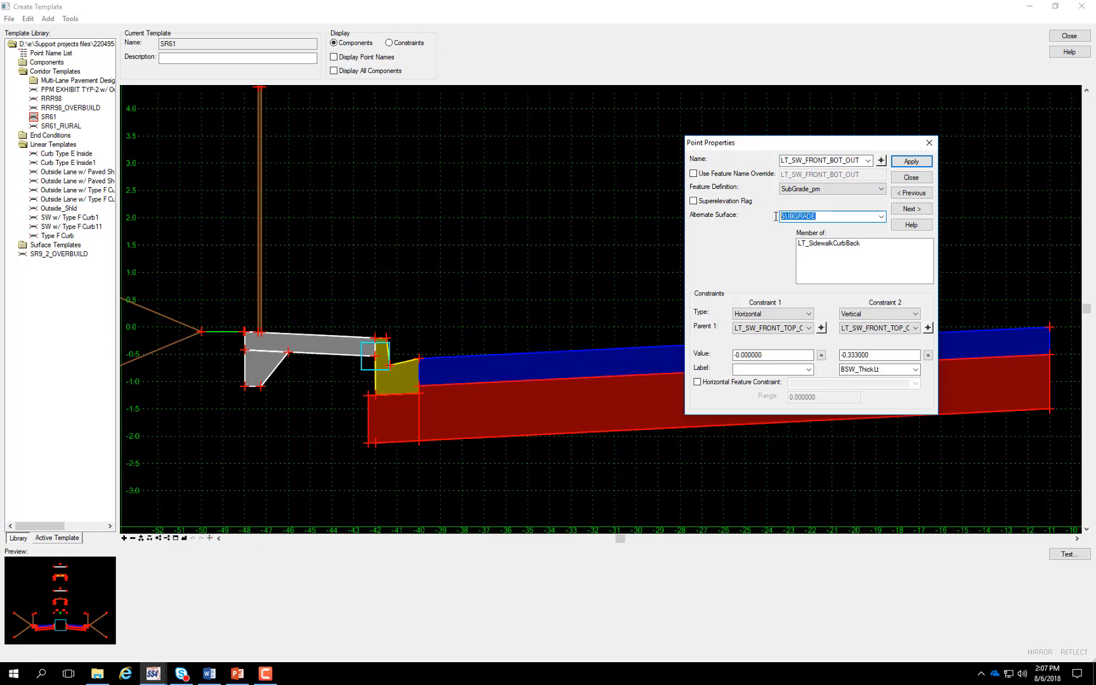
{"action": "left_click", "coordinate": [881, 217]}
{"action": "left_click", "coordinate": [853, 227]}
Load the left outside pavement bottom point into the point properties and check its alternate surface choices, leaving them unset
{"action": "left_click", "coordinate": [881, 161]}
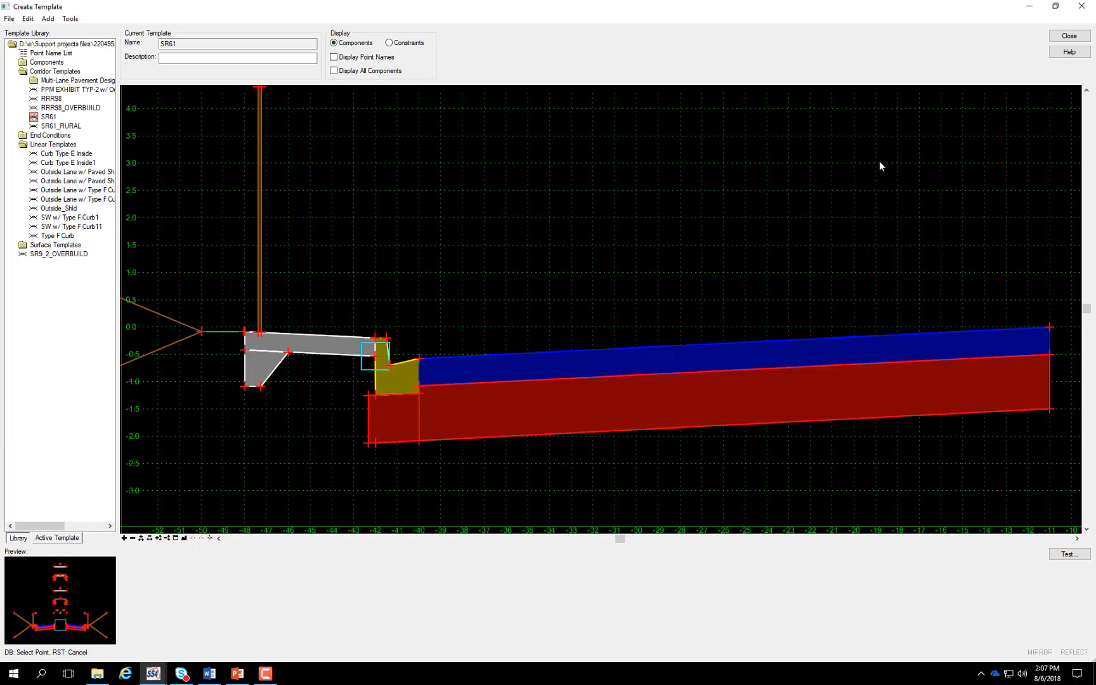
{"action": "left_click", "coordinate": [420, 386]}
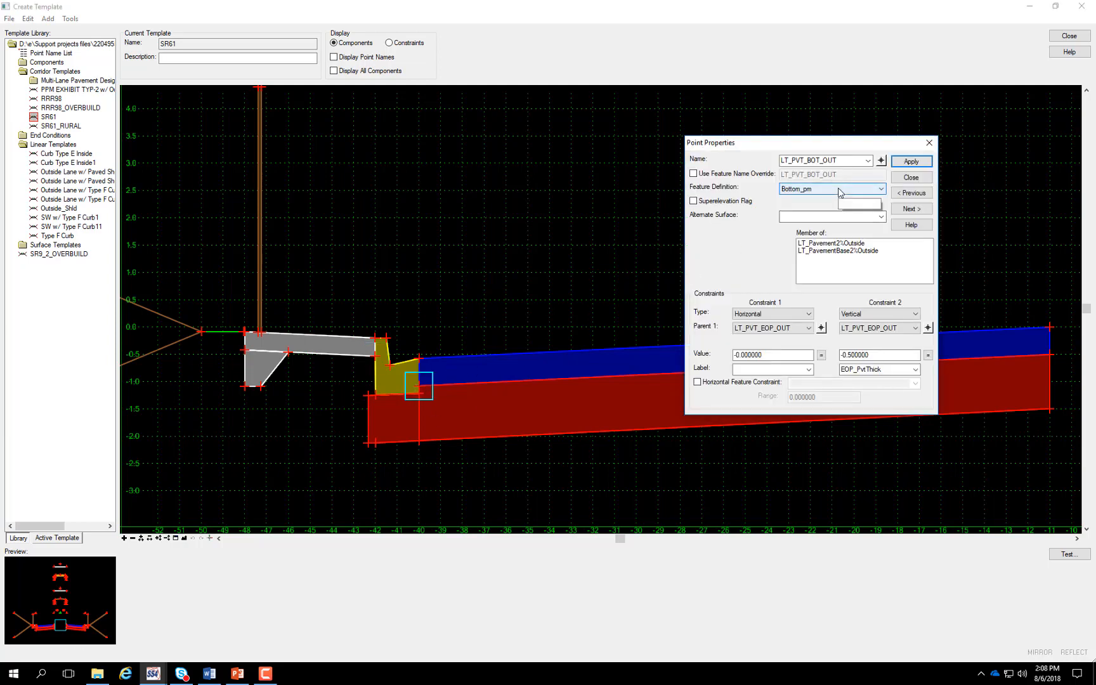
{"action": "left_click", "coordinate": [881, 217]}
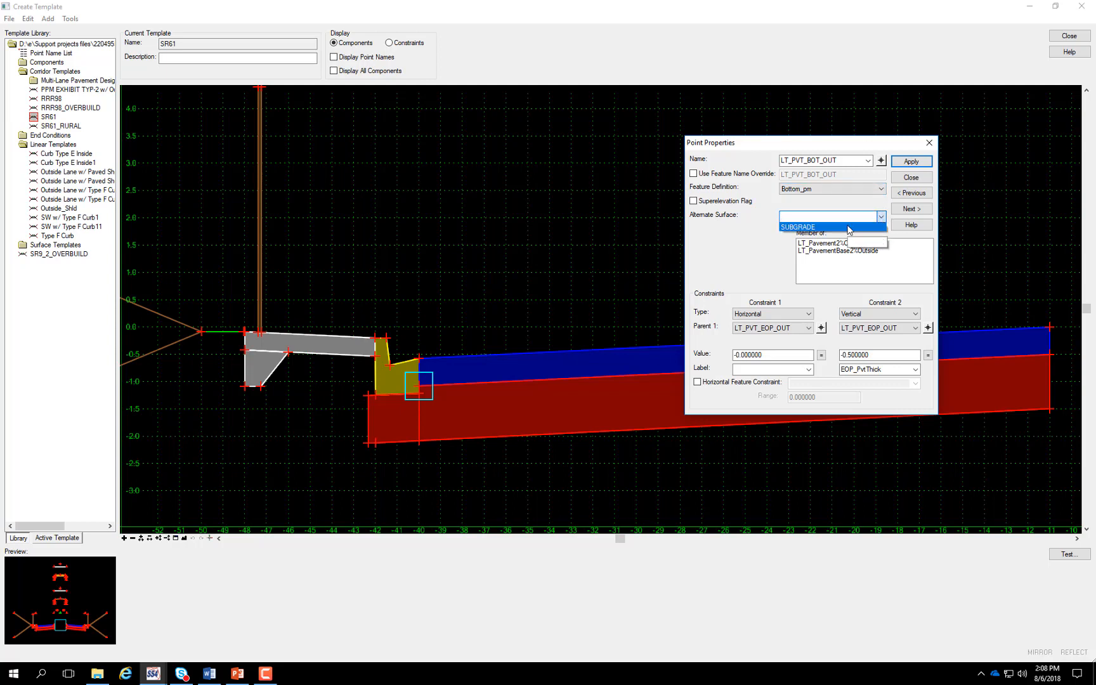
{"action": "left_click", "coordinate": [856, 198]}
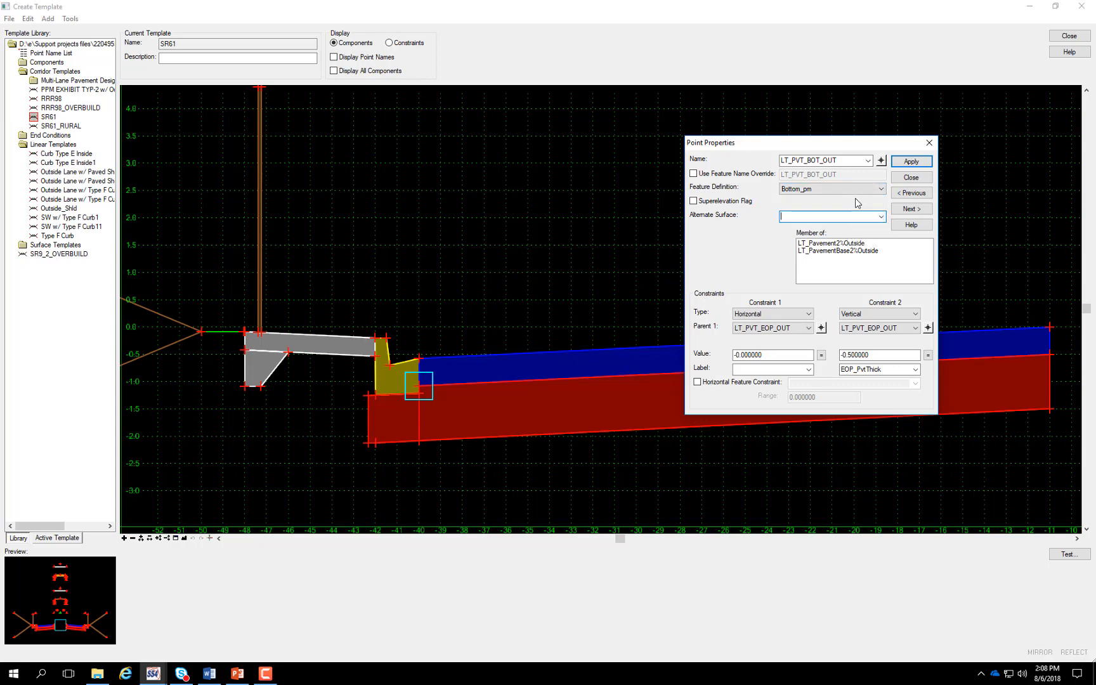
{"action": "left_click", "coordinate": [911, 178]}
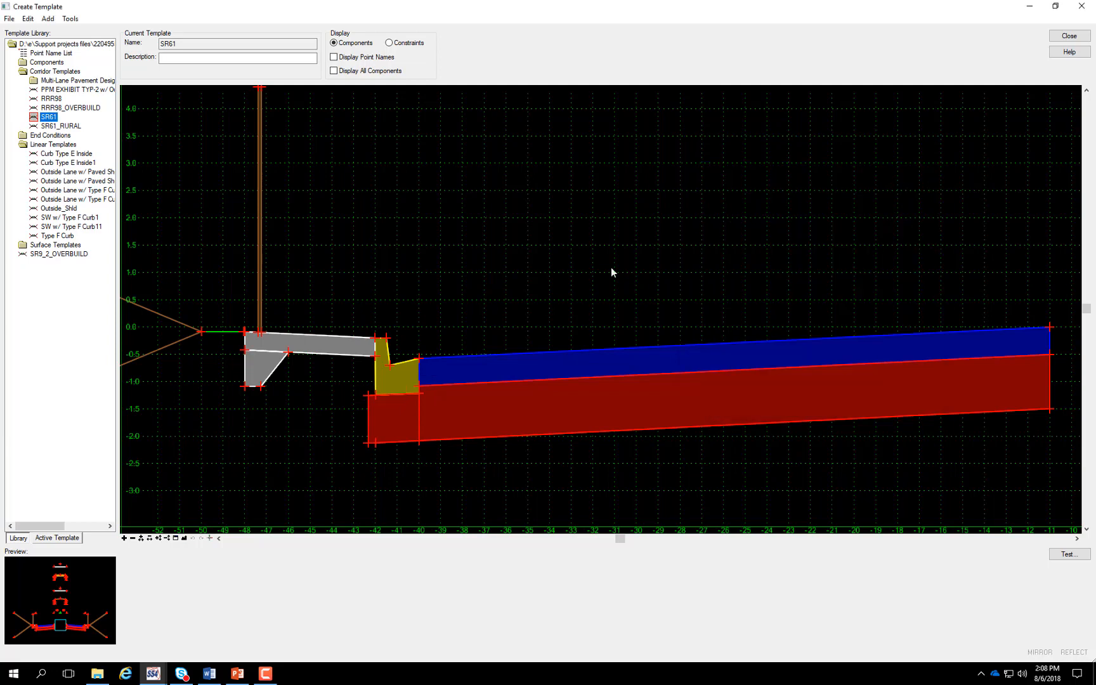
Check the feature definition and alternate surface of the left sidewalk's back bottom point
{"action": "double_click", "coordinate": [246, 353]}
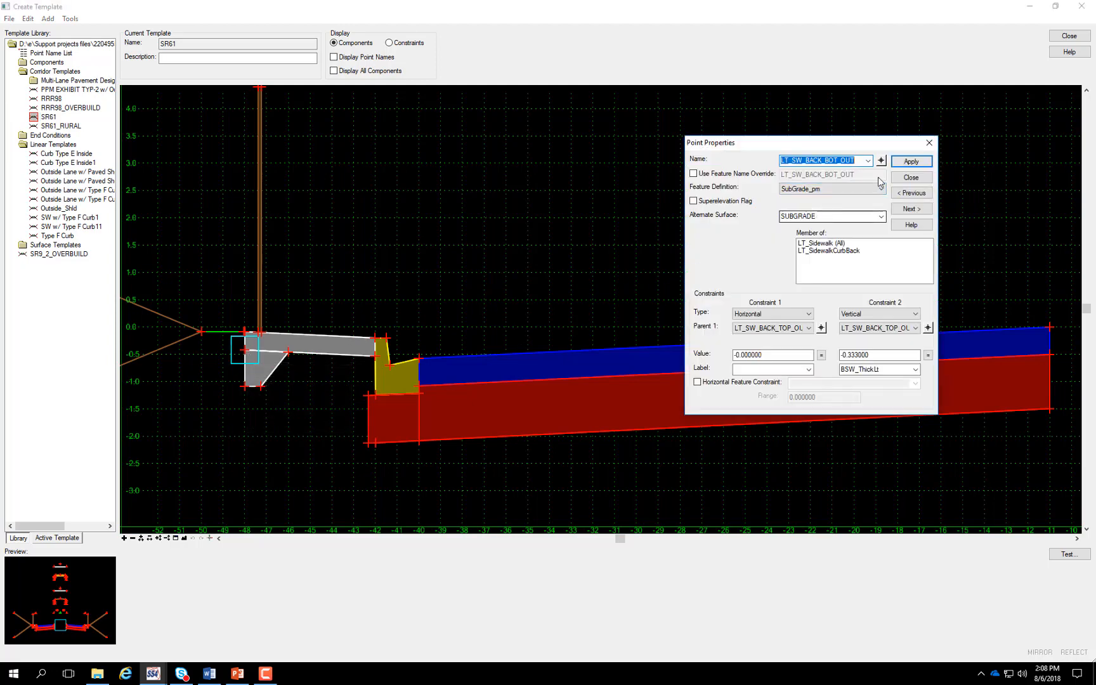
{"action": "left_click", "coordinate": [911, 178]}
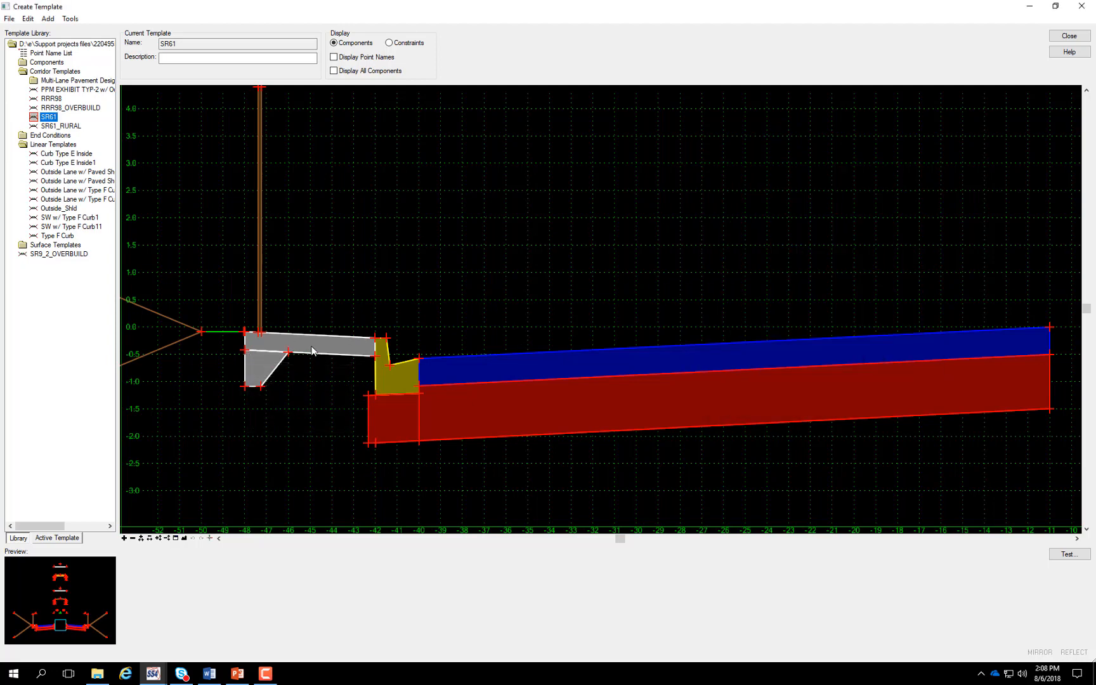
{"action": "scroll", "coordinate": [334, 265], "scroll_direction": "down", "scroll_amount": 1}
{"action": "scroll", "coordinate": [318, 265], "scroll_direction": "down", "scroll_amount": 1}
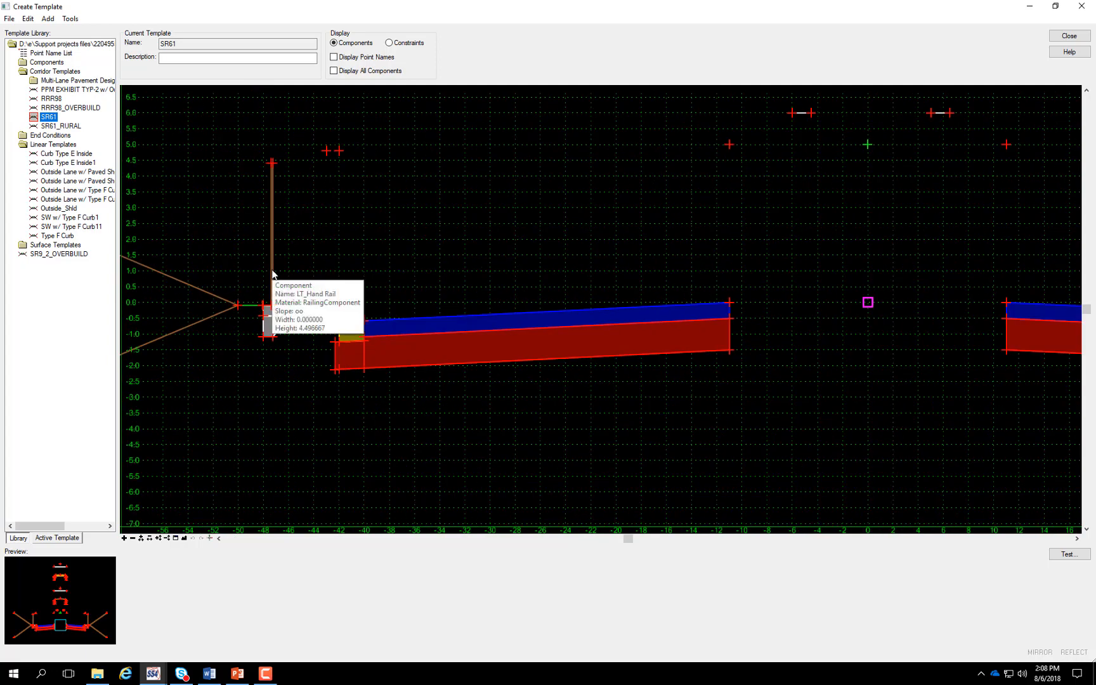
{"action": "scroll", "coordinate": [228, 297], "scroll_direction": "up", "scroll_amount": 2}
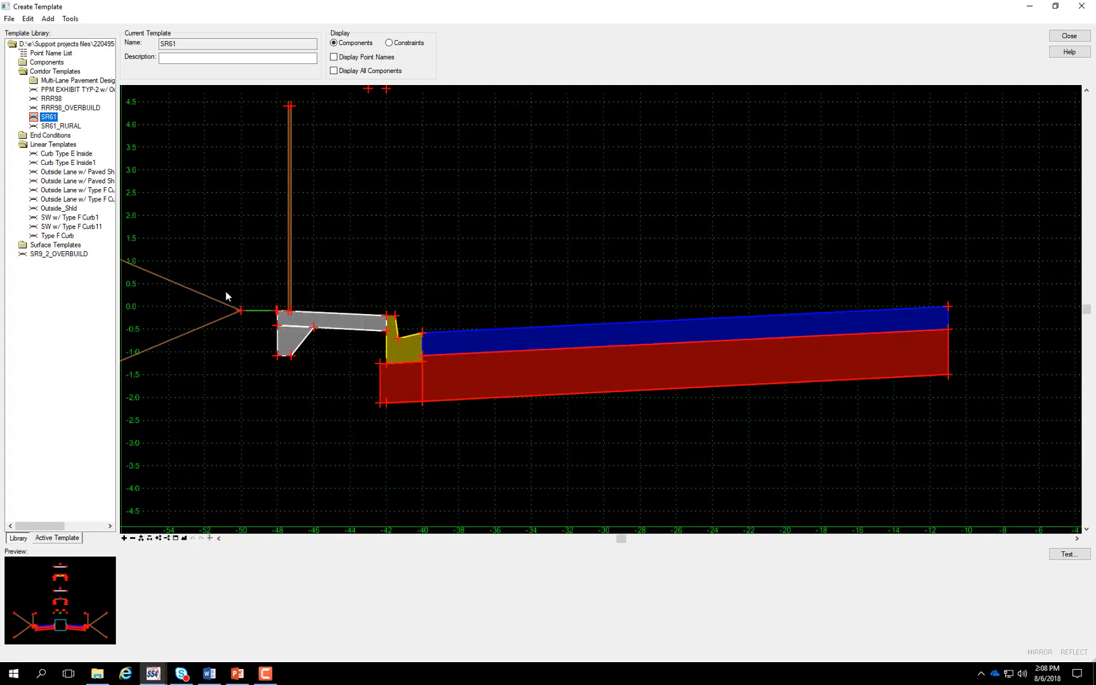
List the active template's point feature definitions and highlight all points that use SubGrade_pm
{"action": "left_click", "coordinate": [70, 539]}
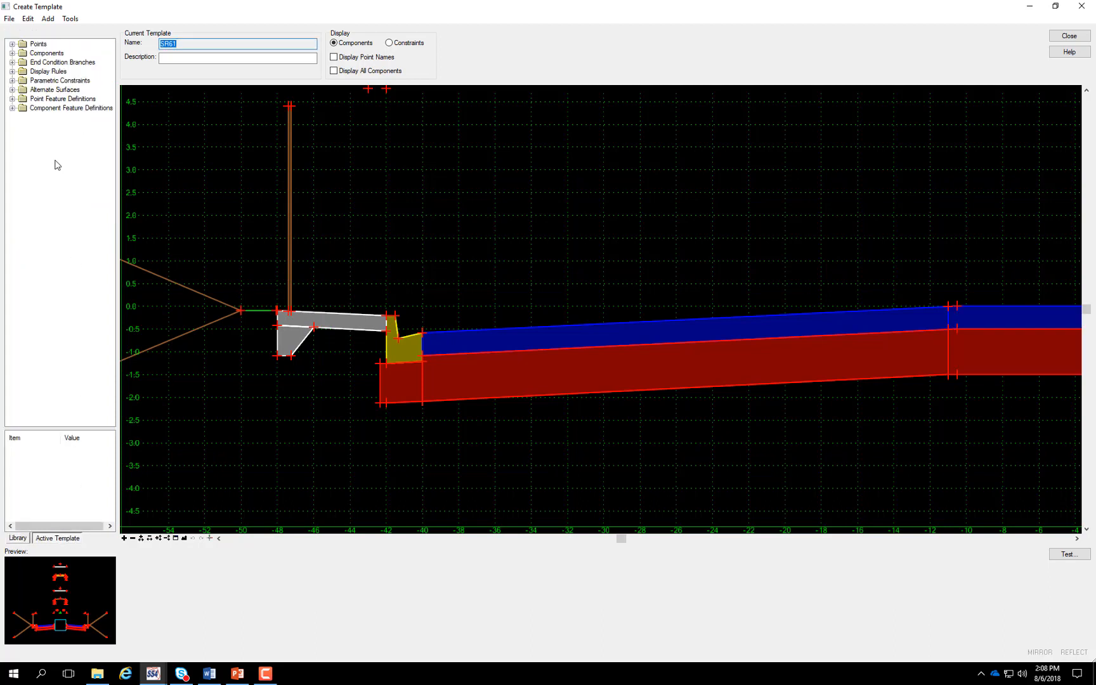
{"action": "left_click", "coordinate": [12, 99]}
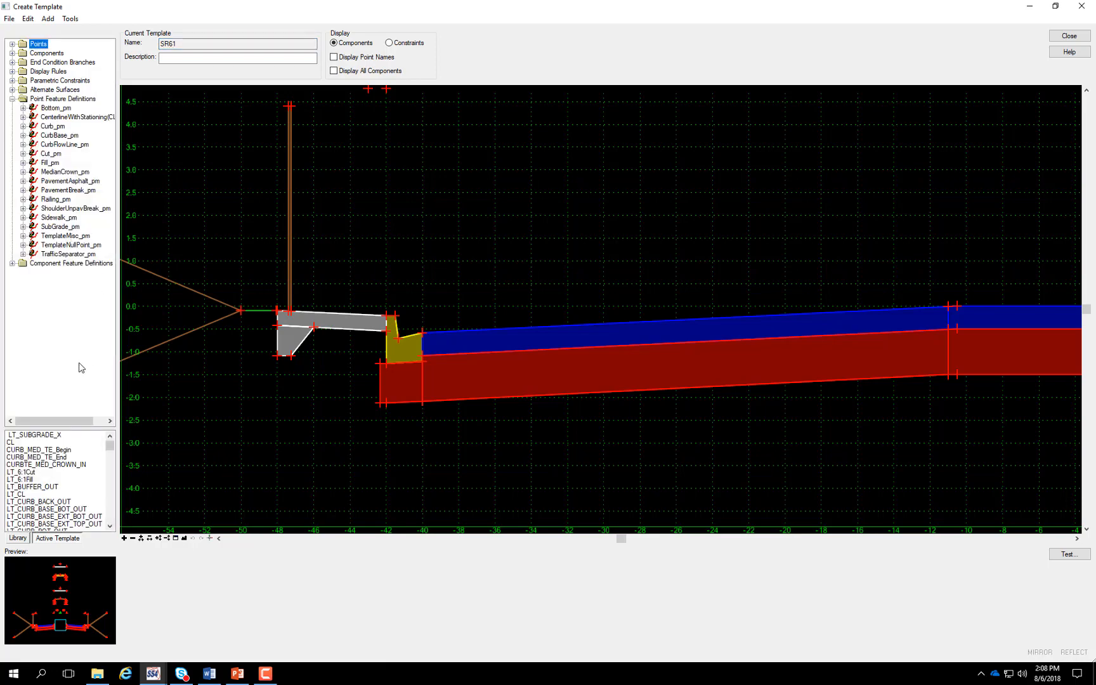
{"action": "left_click", "coordinate": [58, 226]}
{"action": "left_click", "coordinate": [58, 227]}
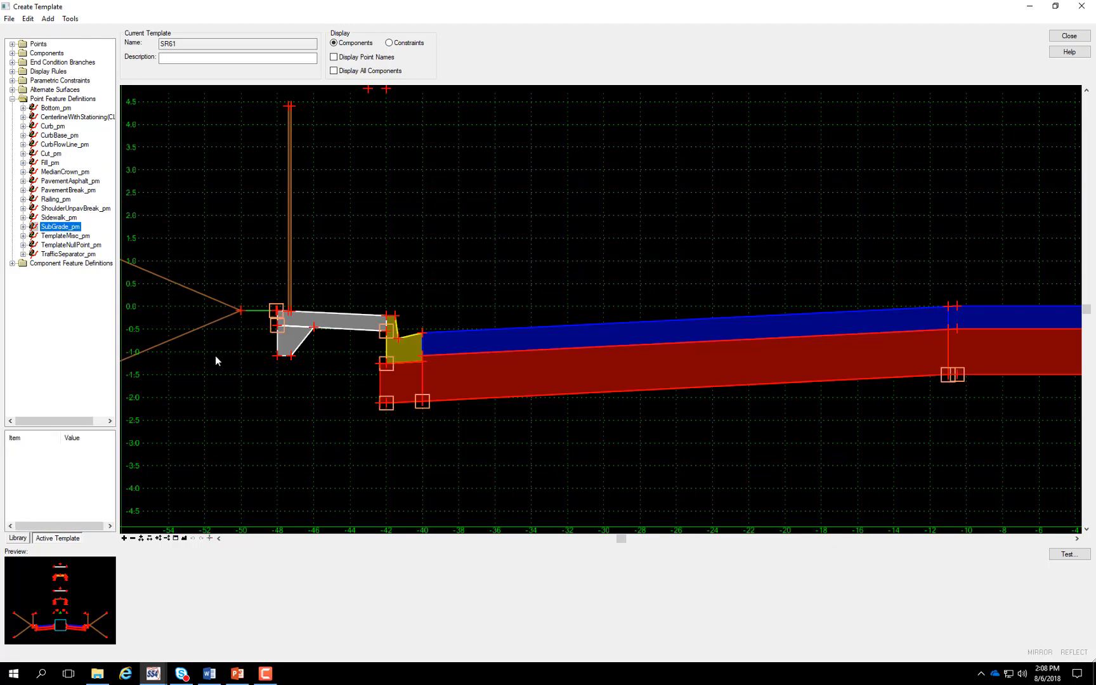
Examine the highlighted subgrade points along the sidewalk, curb and pavement base on both sides of the template
{"action": "mouse_move", "coordinate": [380, 388]}
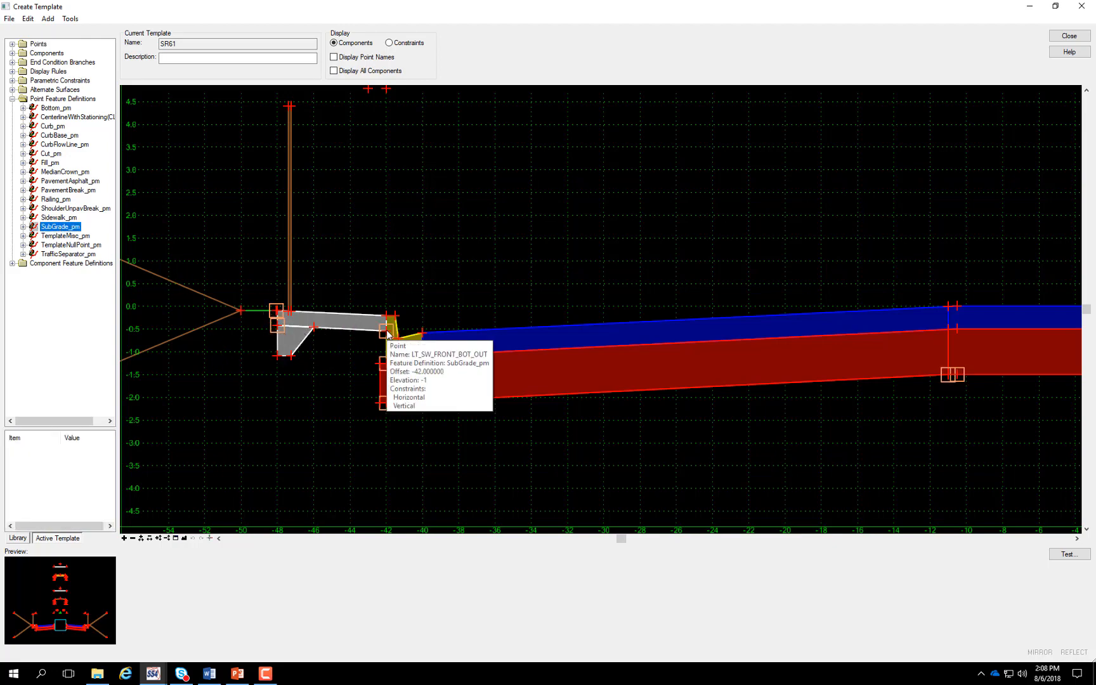
{"action": "scroll", "coordinate": [279, 361], "scroll_direction": "down", "scroll_amount": 3}
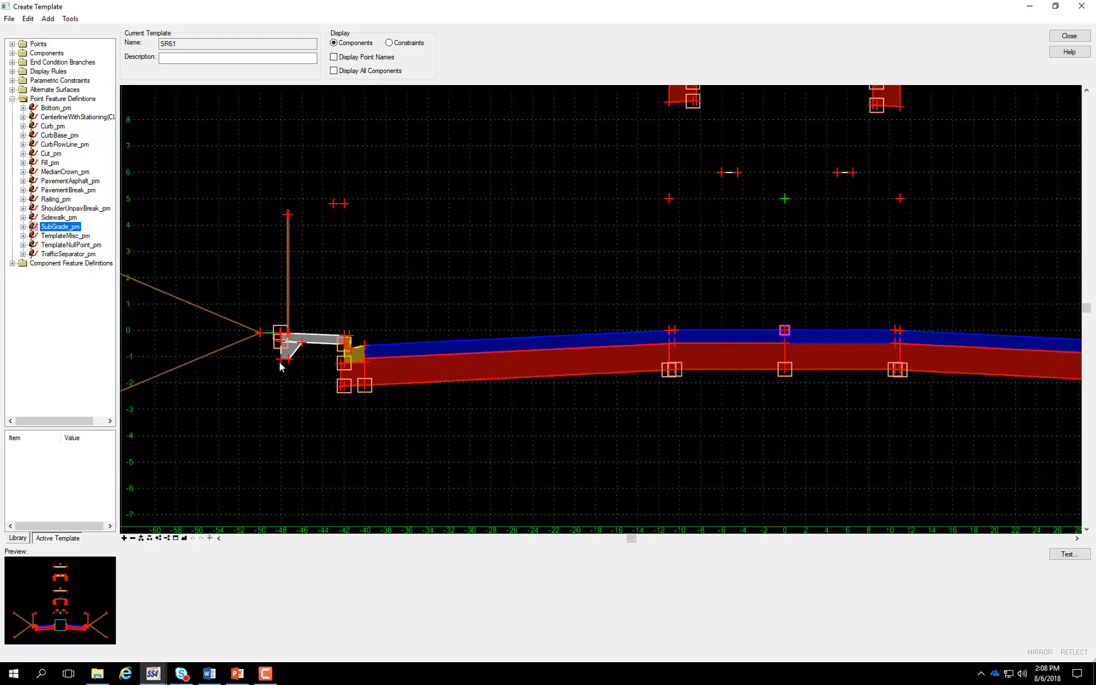
{"action": "scroll", "coordinate": [476, 340], "scroll_direction": "down", "scroll_amount": 2}
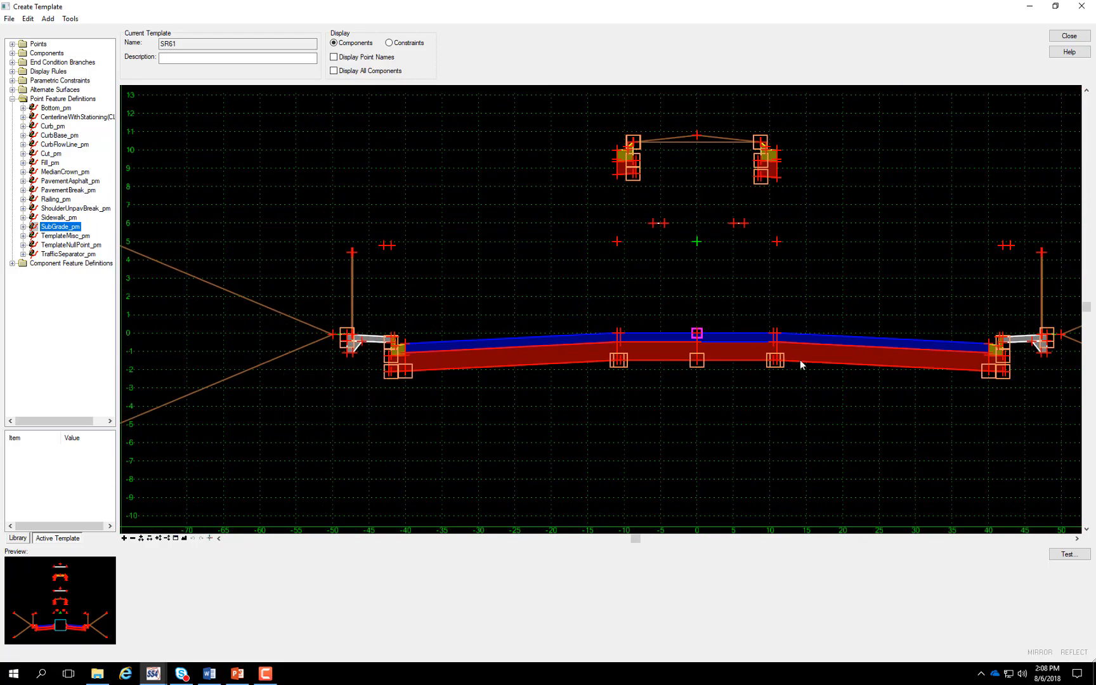
{"action": "scroll", "coordinate": [1034, 368], "scroll_direction": "up", "scroll_amount": 2}
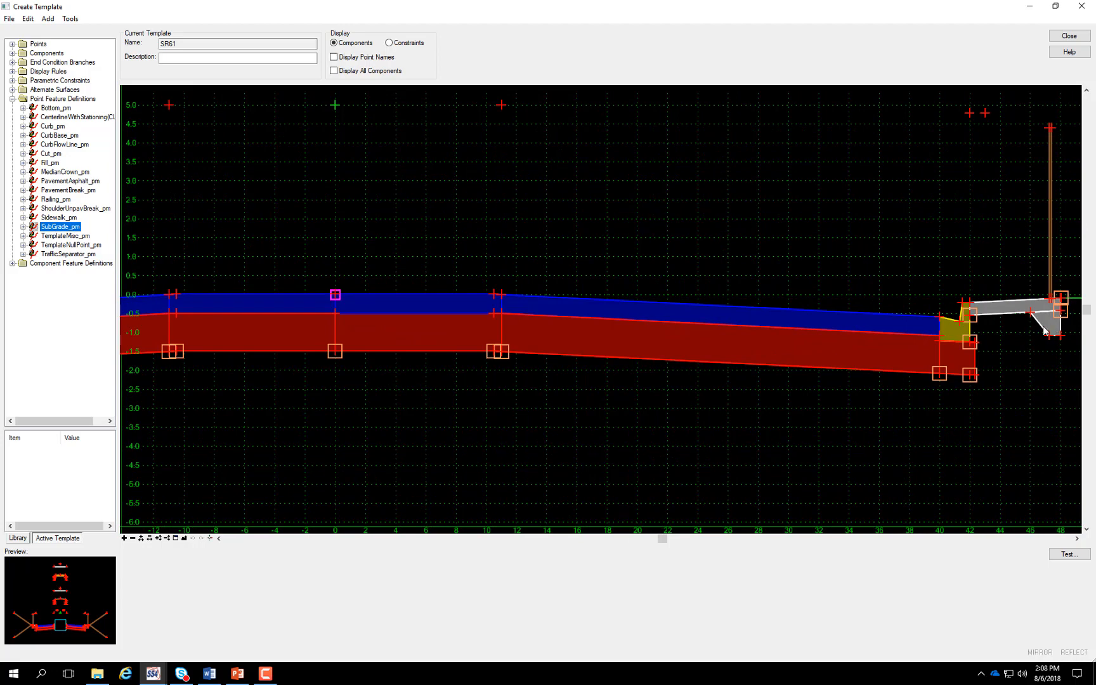
{"action": "mouse_move", "coordinate": [1065, 321]}
{"action": "mouse_move", "coordinate": [1052, 219]}
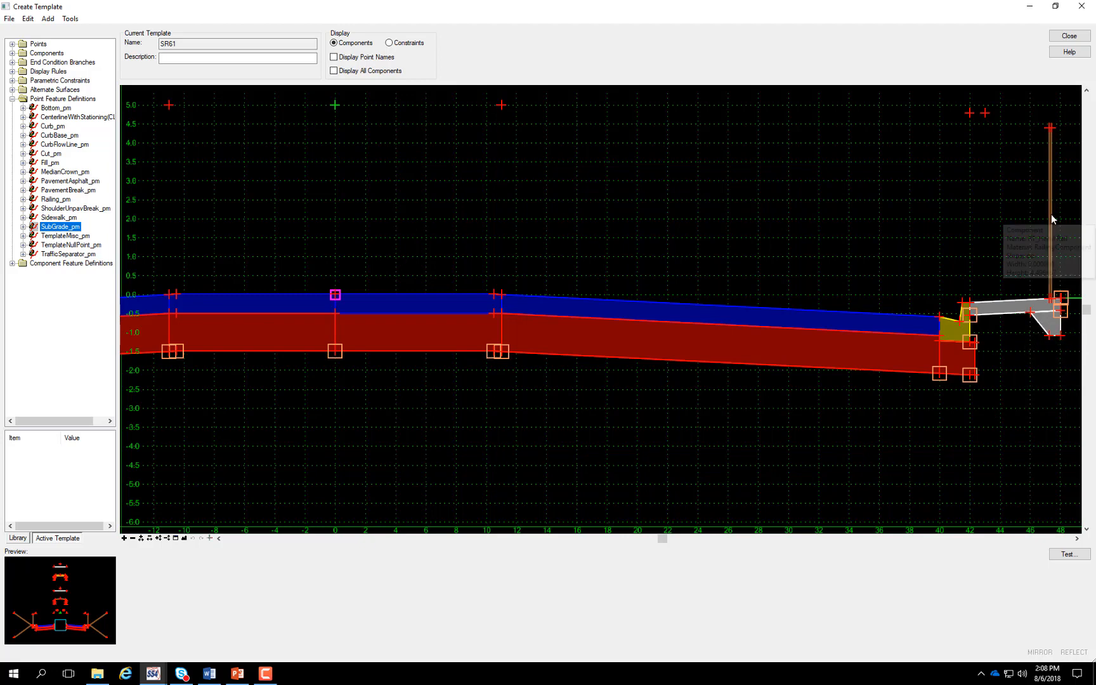
{"action": "scroll", "coordinate": [994, 378], "scroll_direction": "down", "scroll_amount": 1}
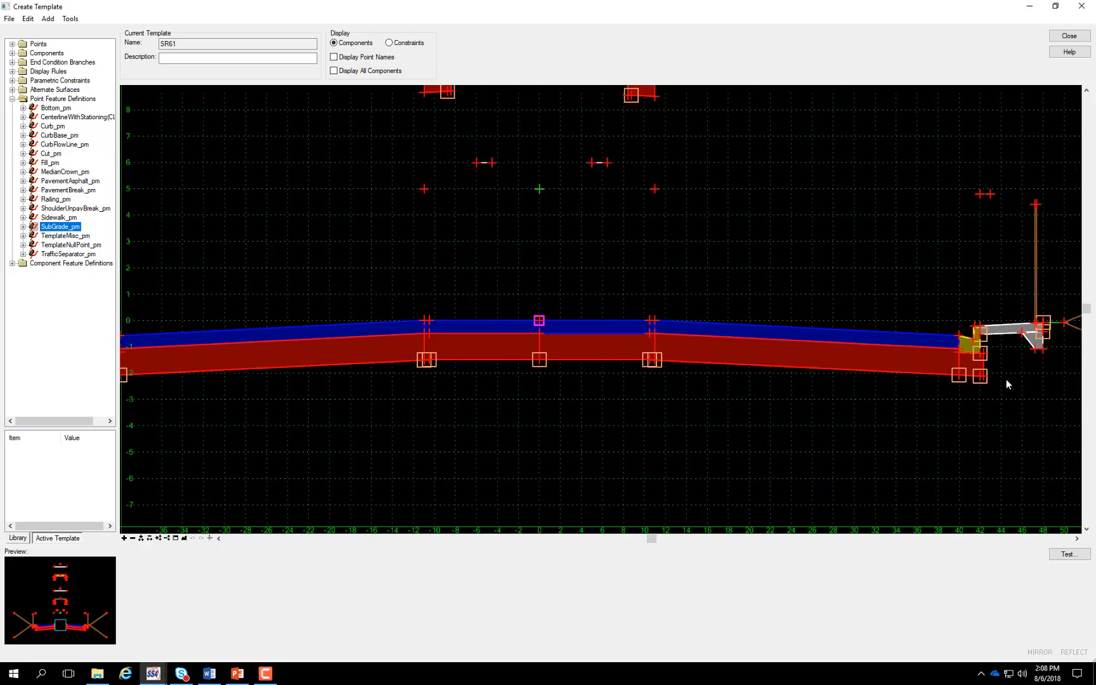
{"action": "scroll", "coordinate": [1008, 378], "scroll_direction": "down", "scroll_amount": 1}
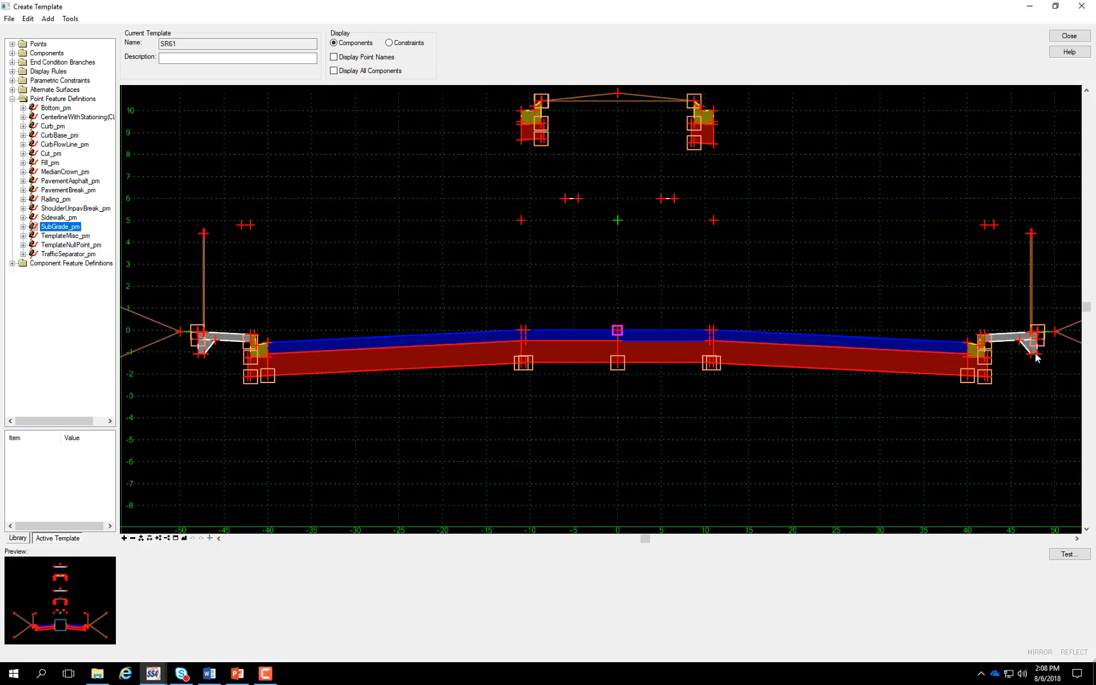
Examine the highlighted subgrade points on the median curb and traffic separator components above the roadway, compared with the pavement base points
{"action": "mouse_move", "coordinate": [1038, 351]}
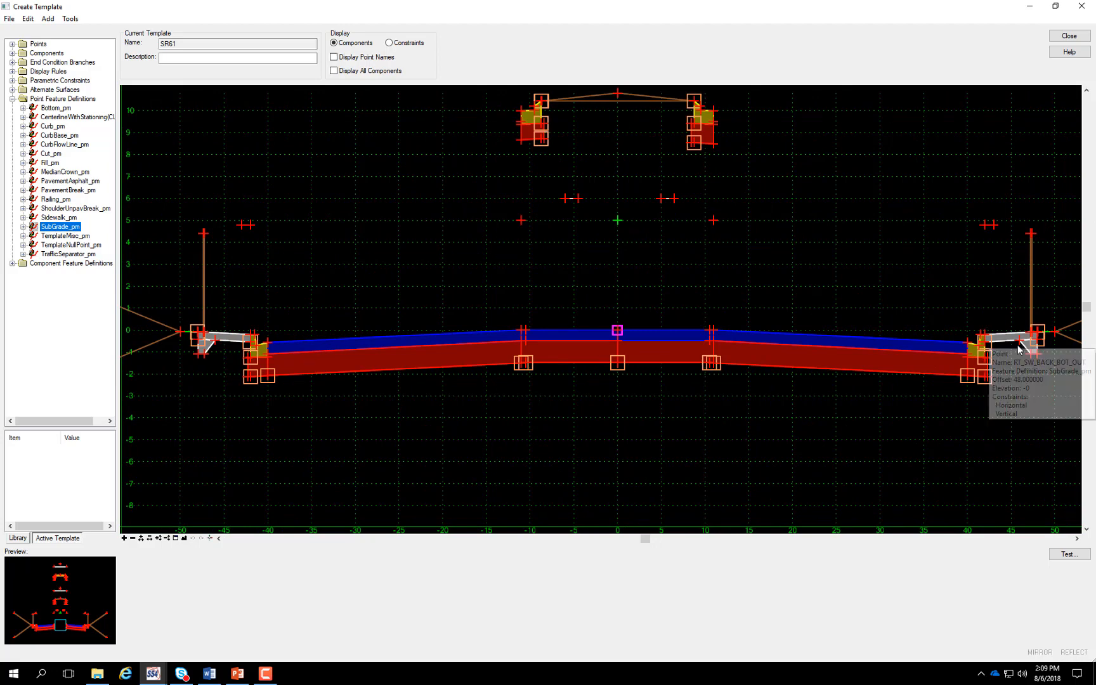
{"action": "scroll", "coordinate": [926, 387], "scroll_direction": "down", "scroll_amount": 1}
{"action": "scroll", "coordinate": [666, 211], "scroll_direction": "up", "scroll_amount": 2}
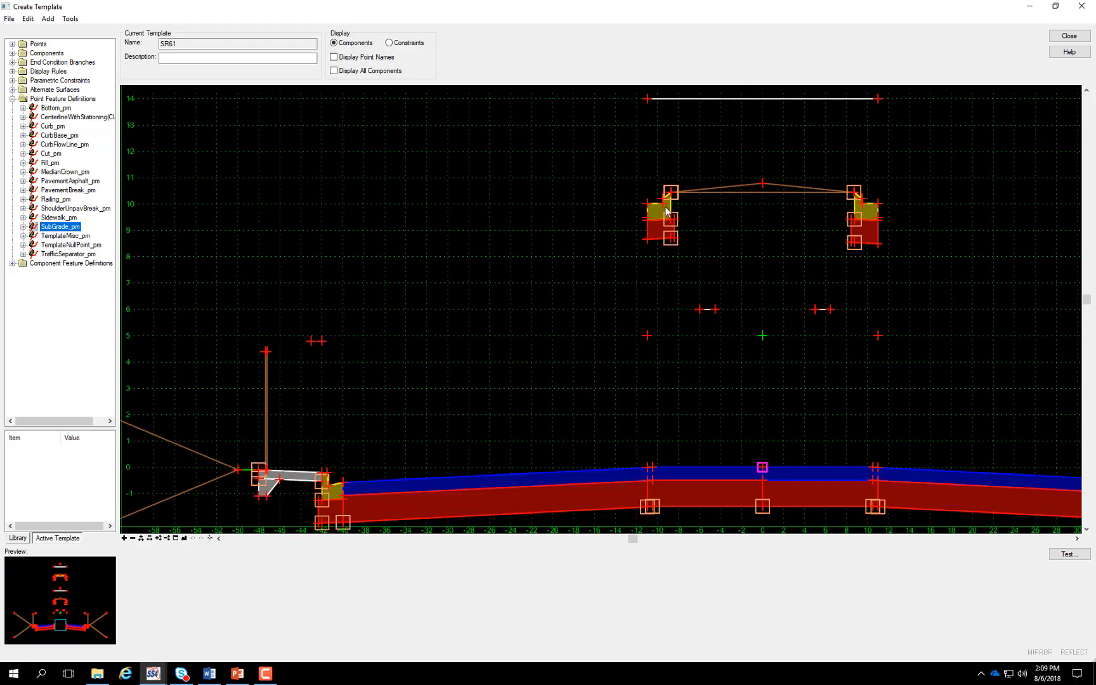
{"action": "scroll", "coordinate": [666, 212], "scroll_direction": "up", "scroll_amount": 2}
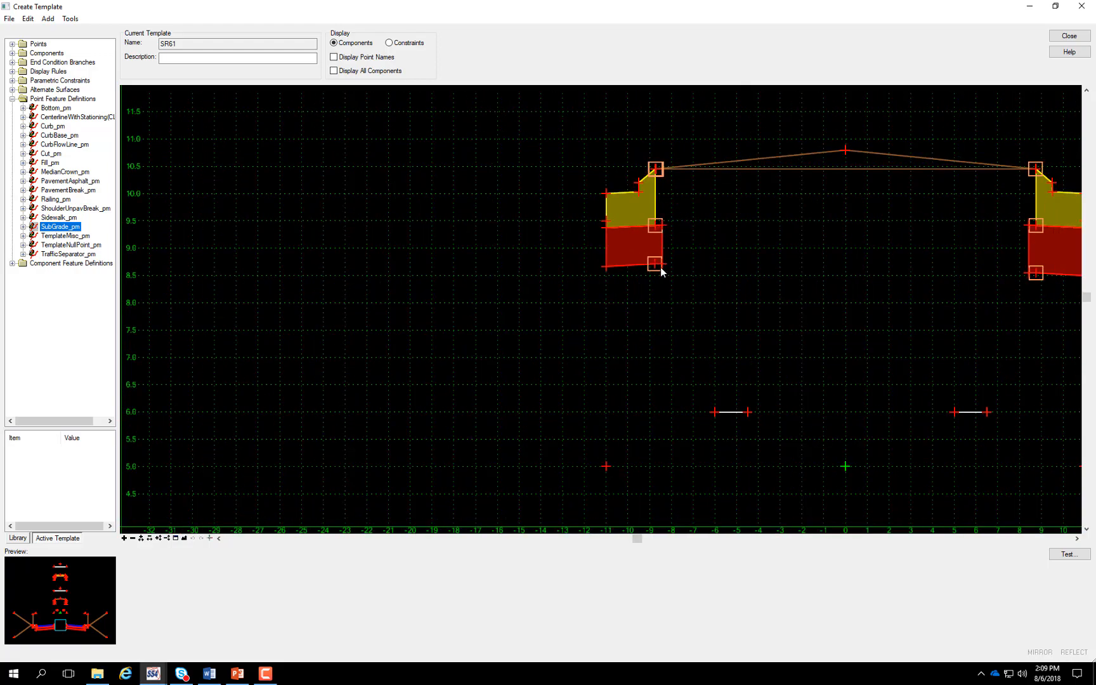
{"action": "scroll", "coordinate": [357, 230], "scroll_direction": "down", "scroll_amount": 3}
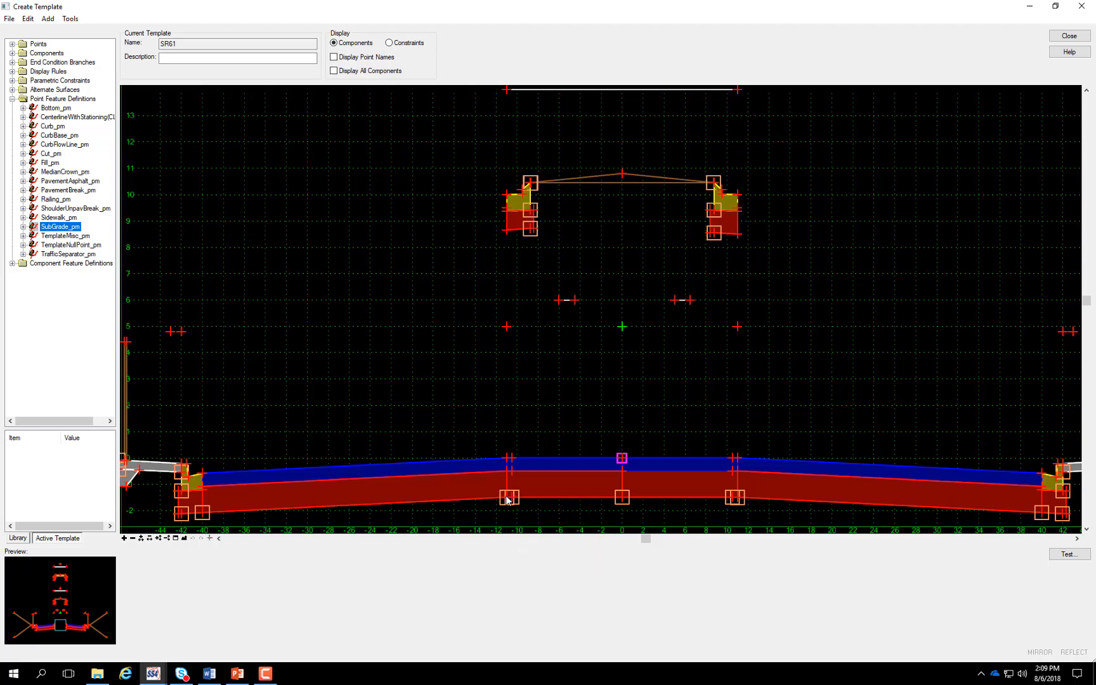
{"action": "mouse_move", "coordinate": [507, 500]}
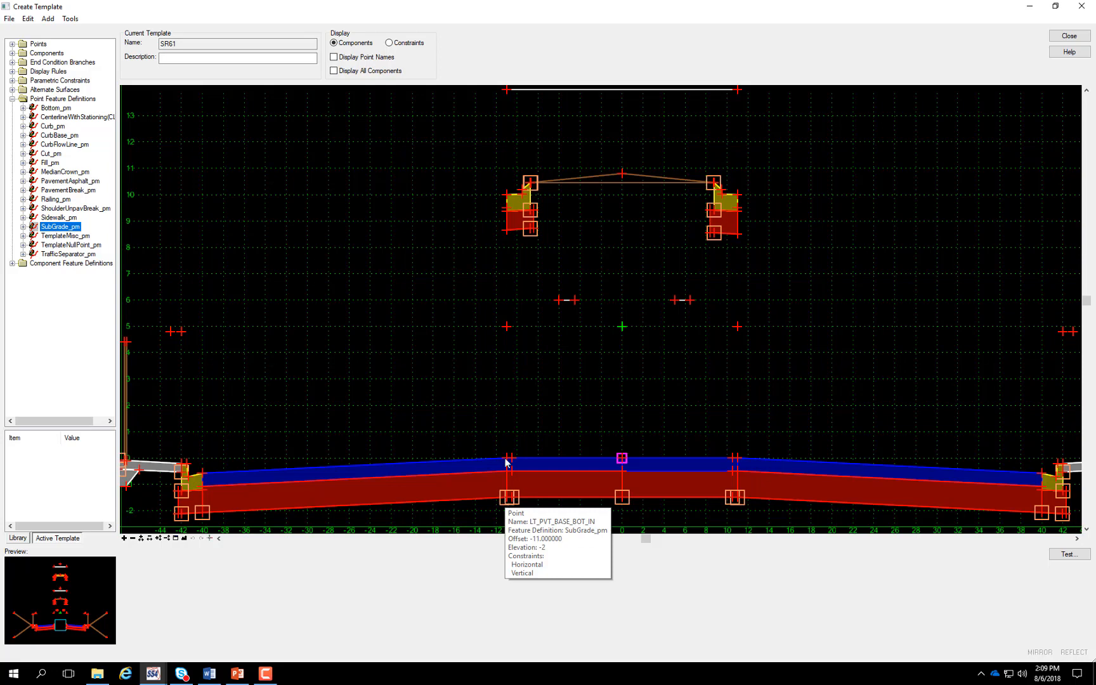
{"action": "mouse_move", "coordinate": [507, 230]}
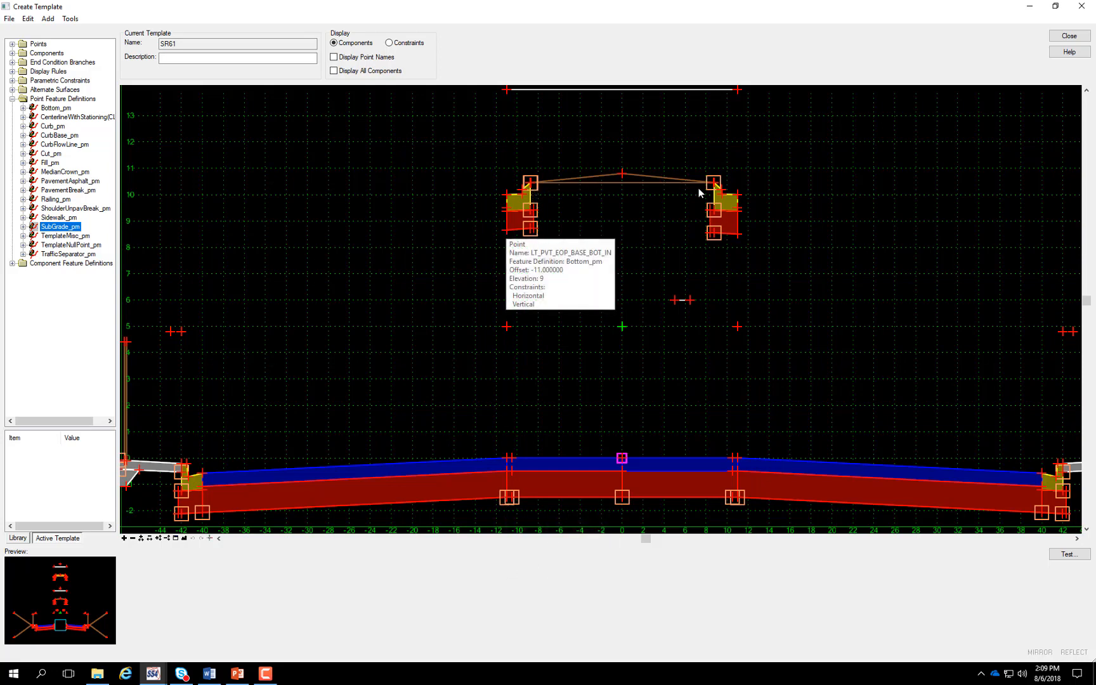
{"action": "scroll", "coordinate": [744, 318], "scroll_direction": "down", "scroll_amount": 1}
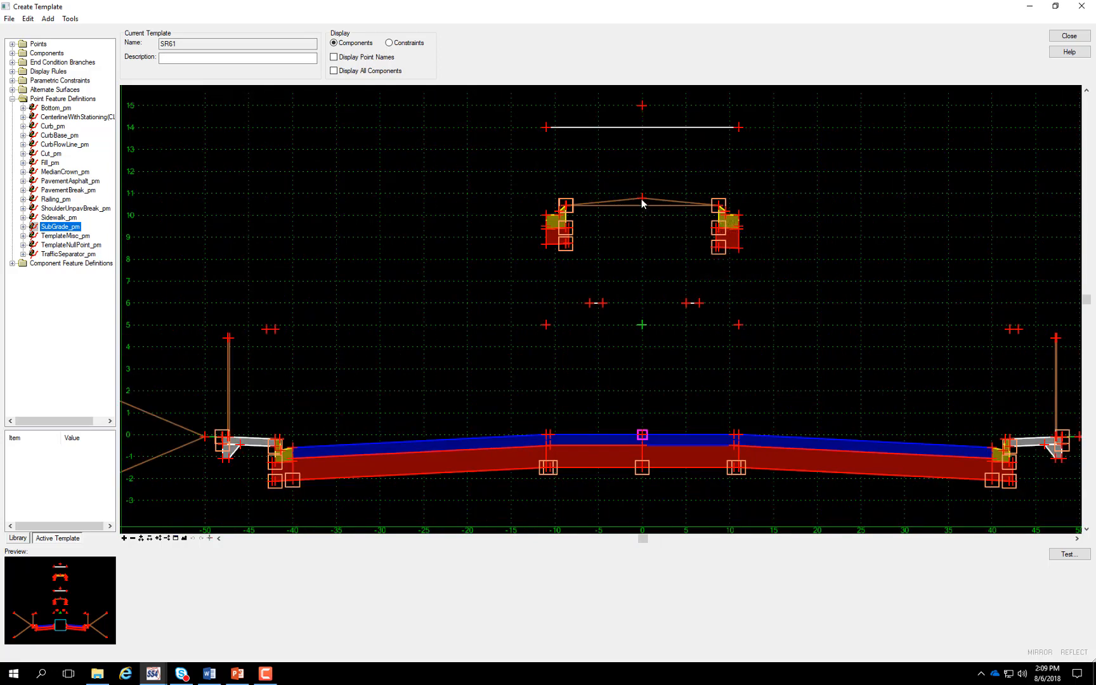
{"action": "mouse_move", "coordinate": [643, 203]}
{"action": "scroll", "coordinate": [654, 289], "scroll_direction": "down", "scroll_amount": 2}
{"action": "scroll", "coordinate": [611, 109], "scroll_direction": "up", "scroll_amount": 2}
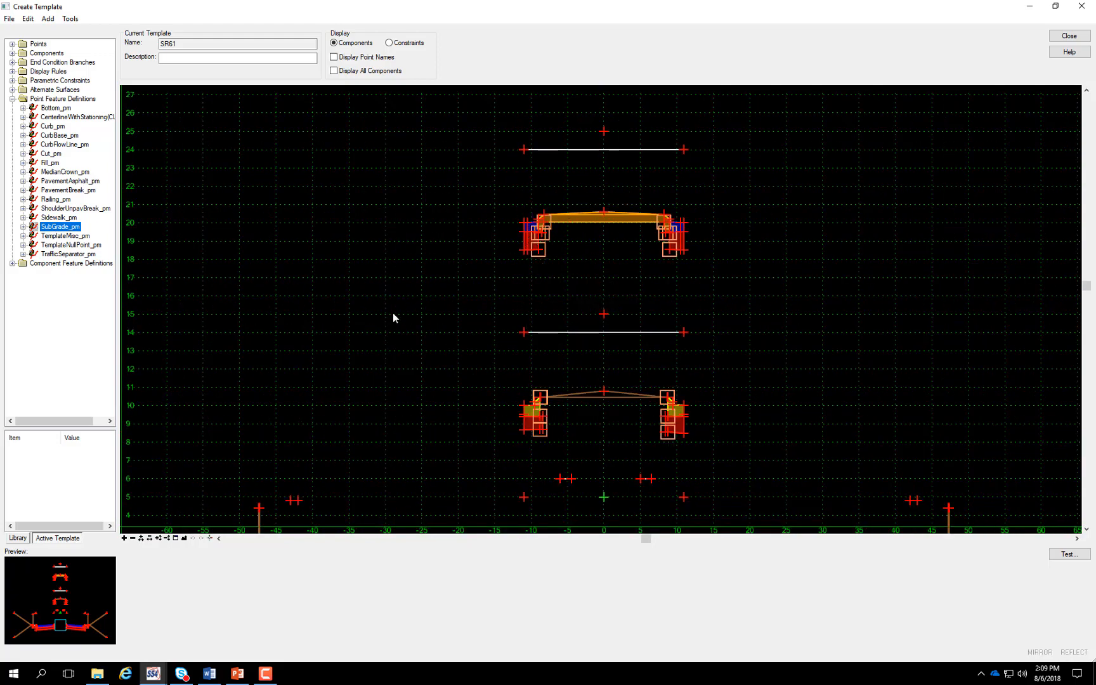
{"action": "scroll", "coordinate": [444, 327], "scroll_direction": "down", "scroll_amount": 3}
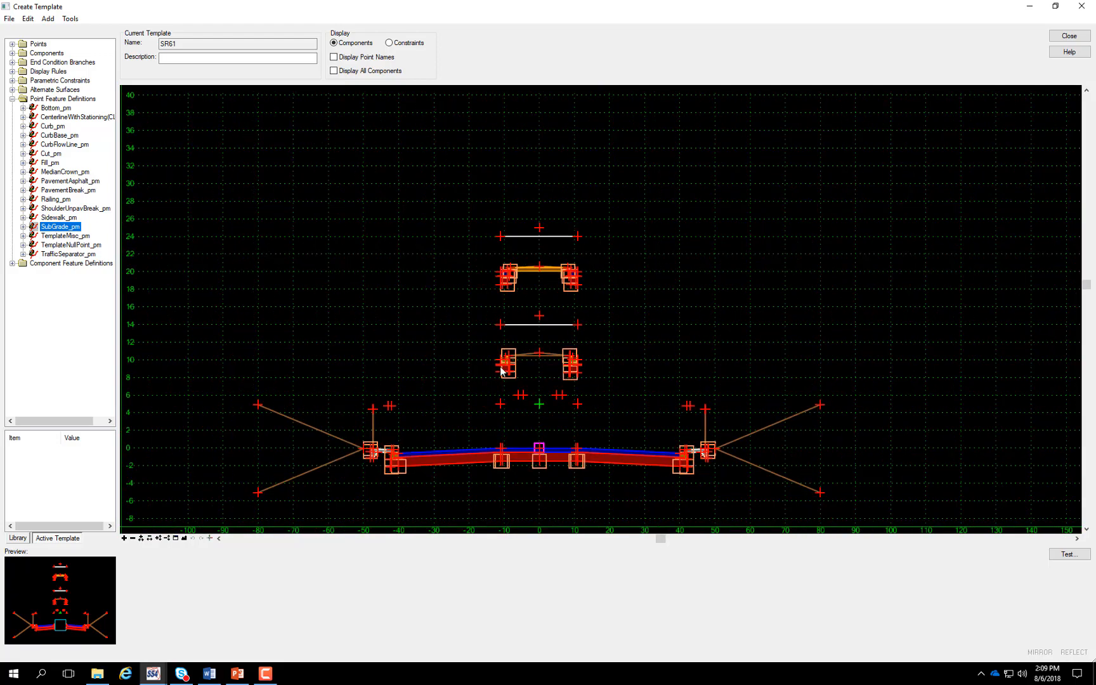
Inspect the feature definitions of the subgrade points along the left sidewalk's back edge, its front bottom and the curb bottom
{"action": "scroll", "coordinate": [380, 477], "scroll_direction": "up", "scroll_amount": 5}
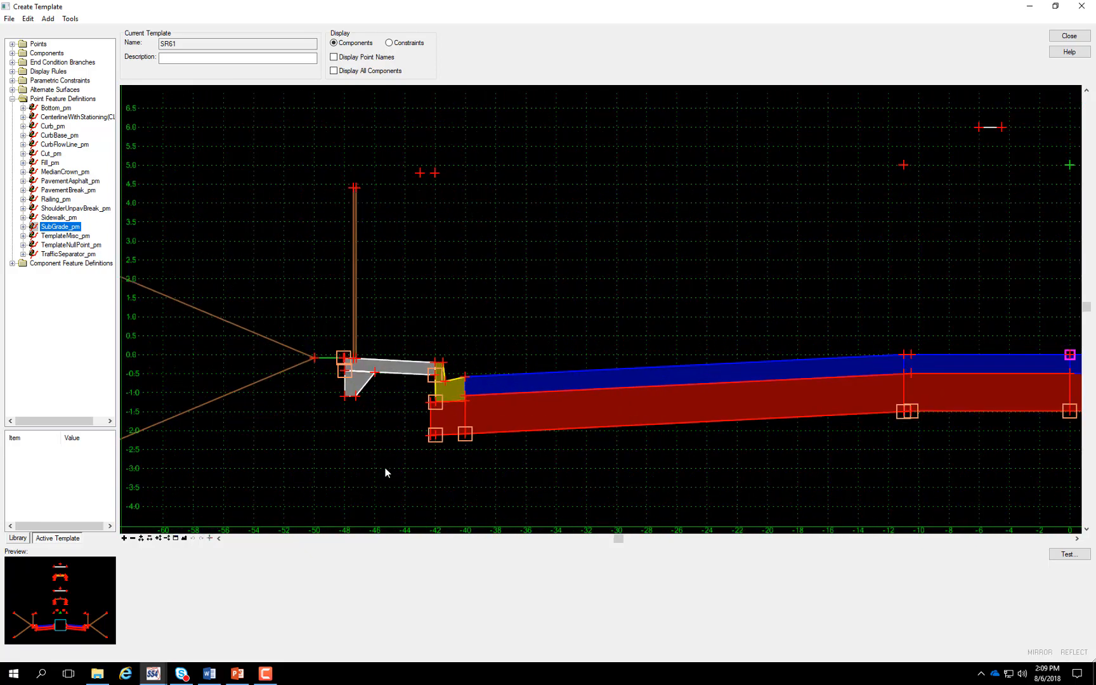
{"action": "scroll", "coordinate": [425, 446], "scroll_direction": "up", "scroll_amount": 1}
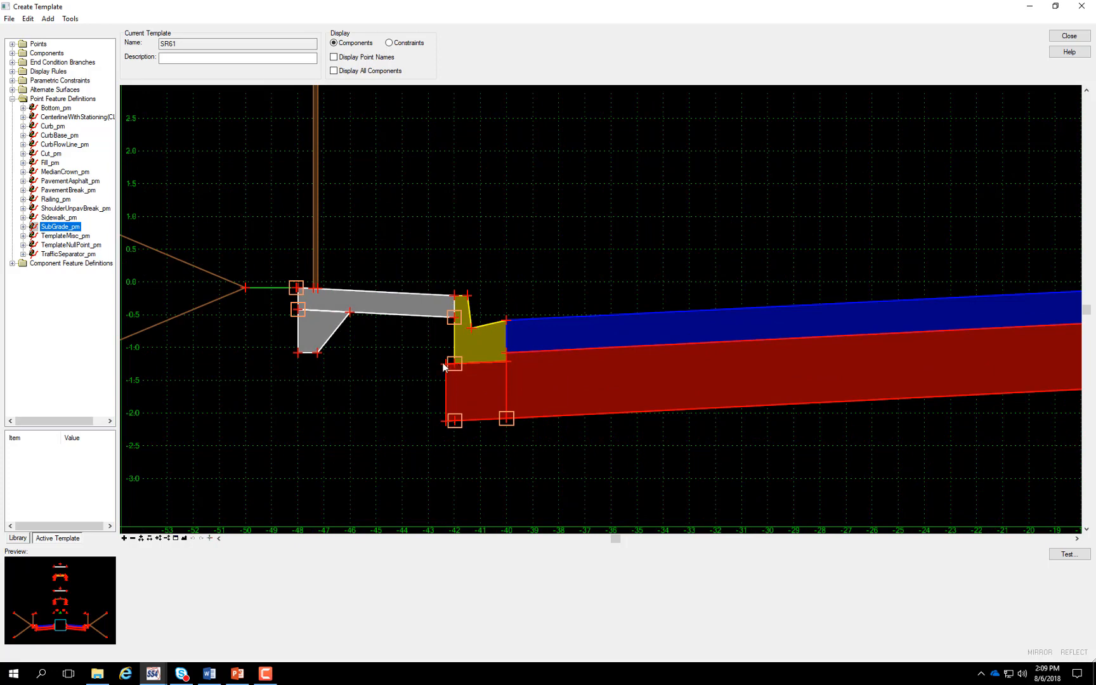
{"action": "mouse_move", "coordinate": [445, 364]}
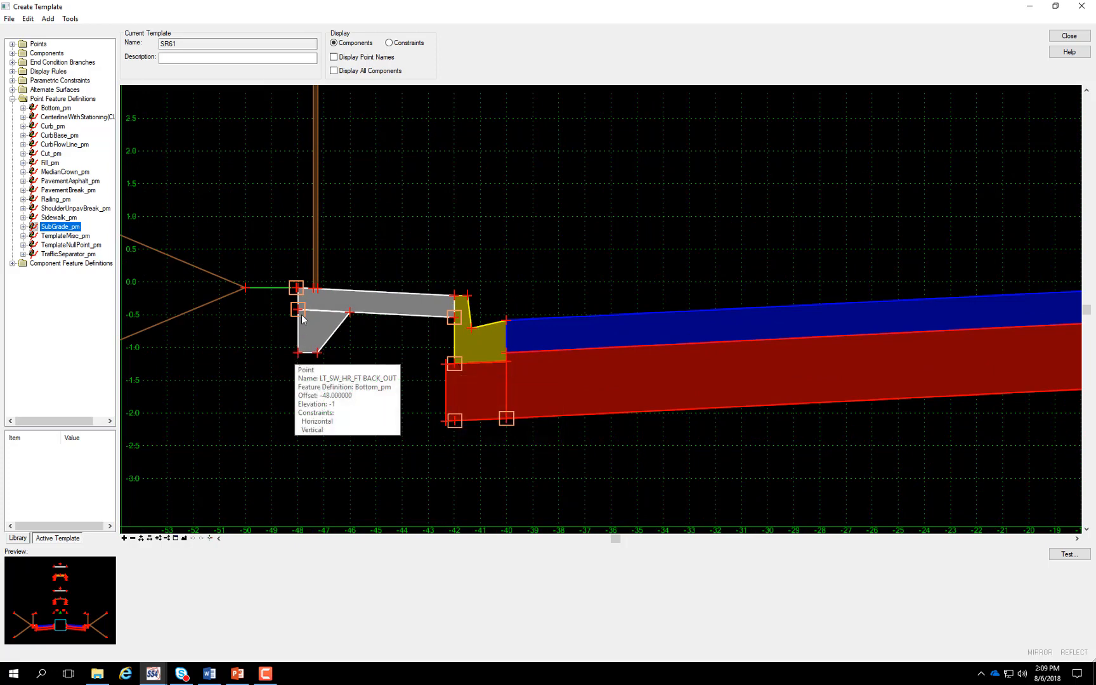
{"action": "mouse_move", "coordinate": [300, 324]}
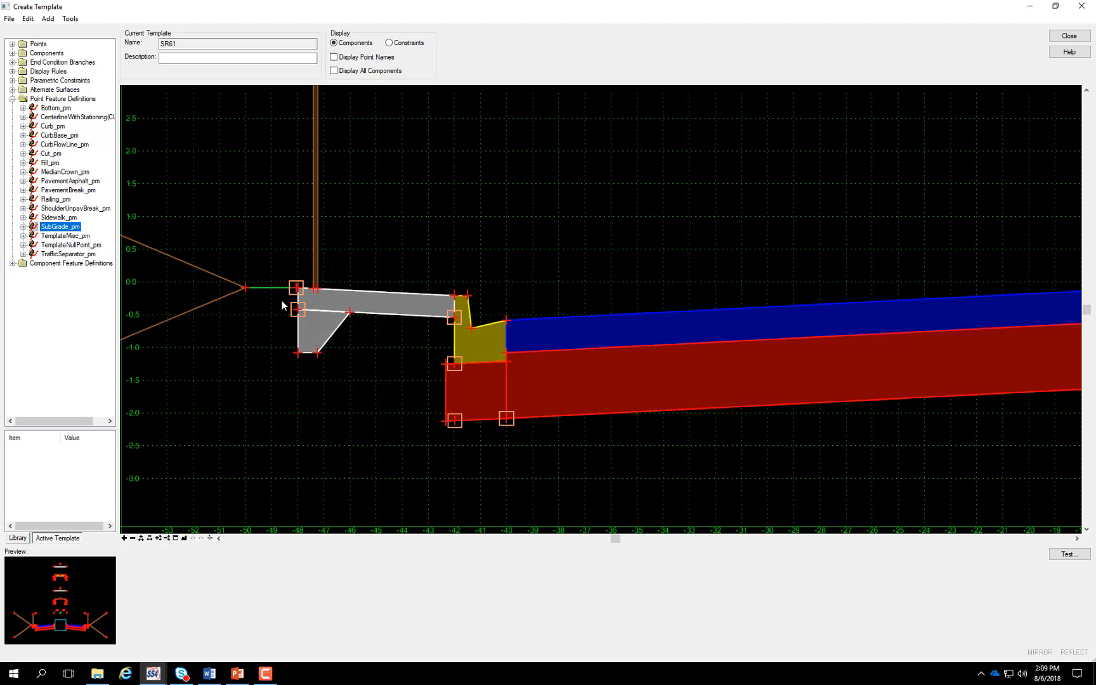
{"action": "scroll", "coordinate": [278, 301], "scroll_direction": "up", "scroll_amount": 3}
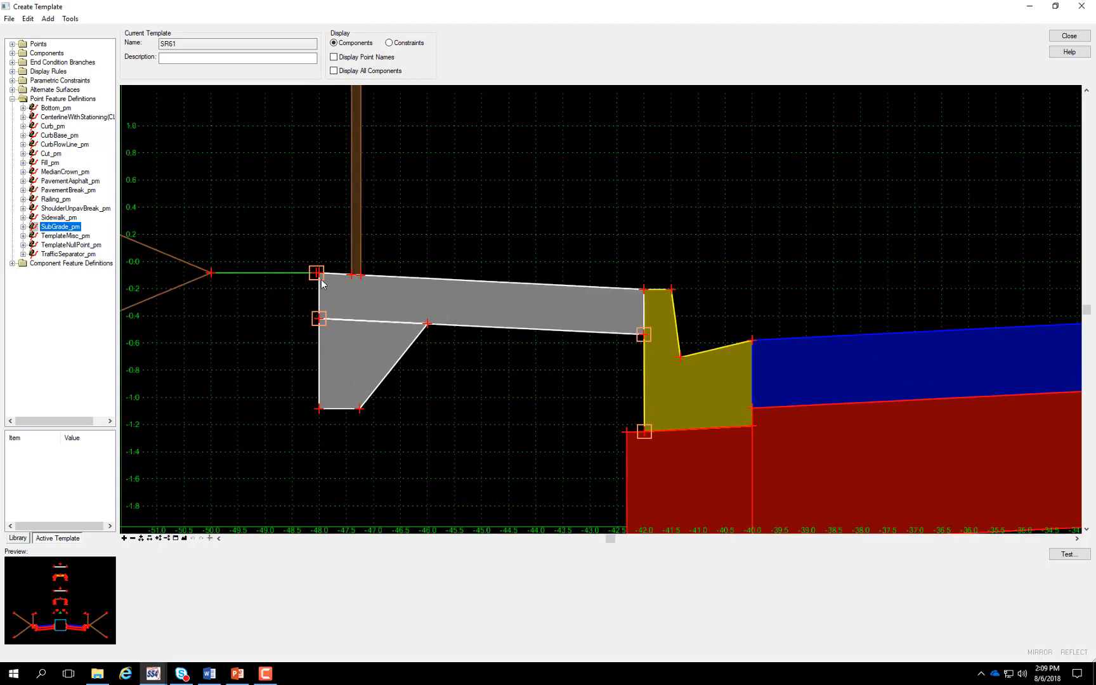
{"action": "mouse_move", "coordinate": [321, 277]}
{"action": "scroll", "coordinate": [269, 303], "scroll_direction": "up", "scroll_amount": 1}
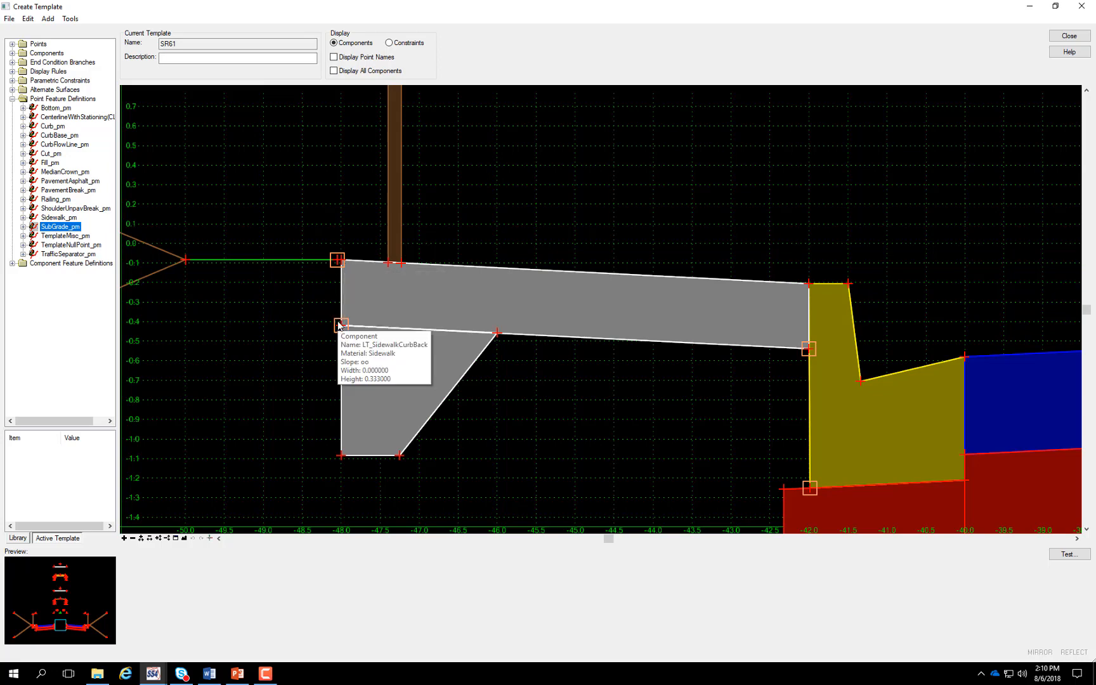
{"action": "scroll", "coordinate": [518, 282], "scroll_direction": "down", "scroll_amount": 4}
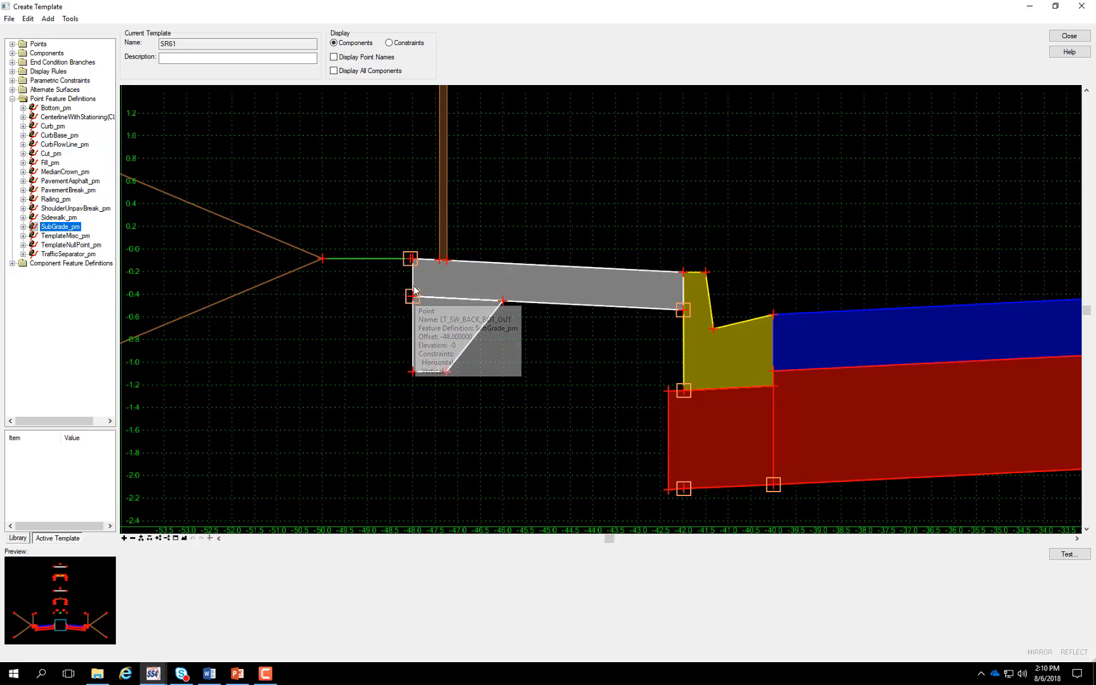
{"action": "mouse_move", "coordinate": [420, 297]}
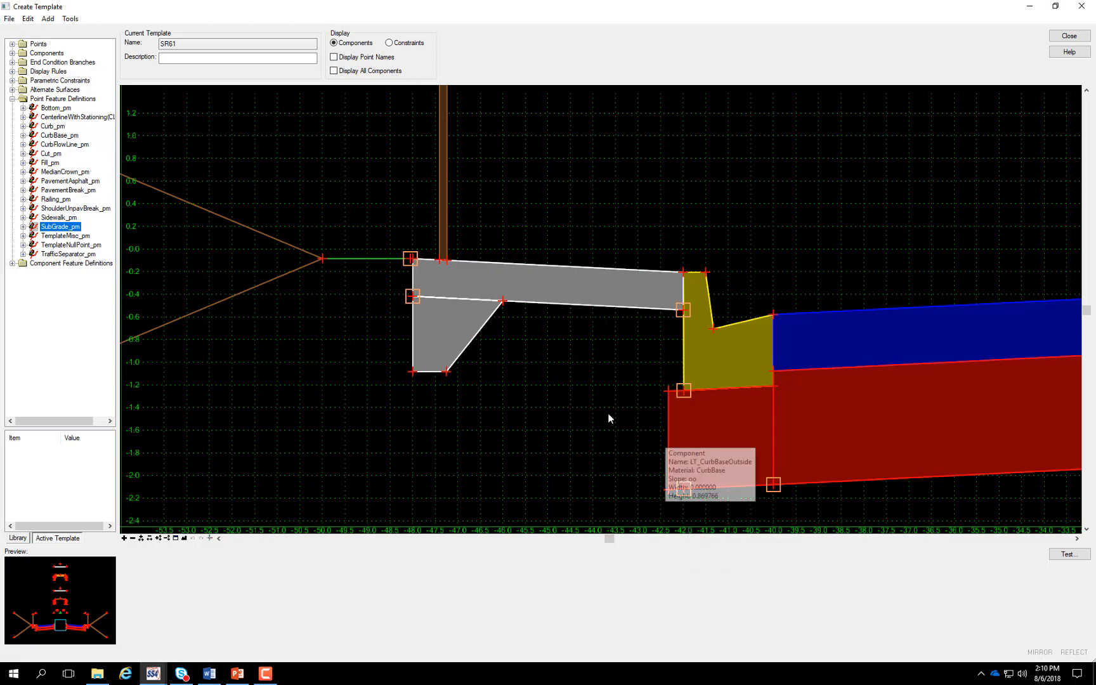
{"action": "mouse_move", "coordinate": [410, 262]}
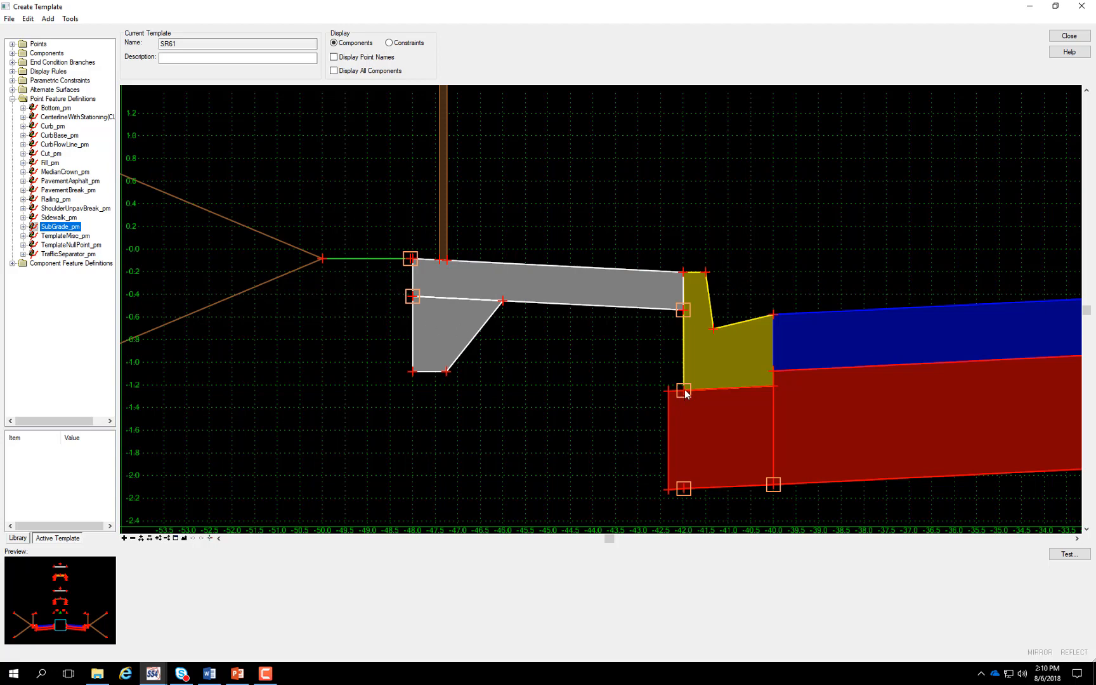
{"action": "mouse_move", "coordinate": [685, 392]}
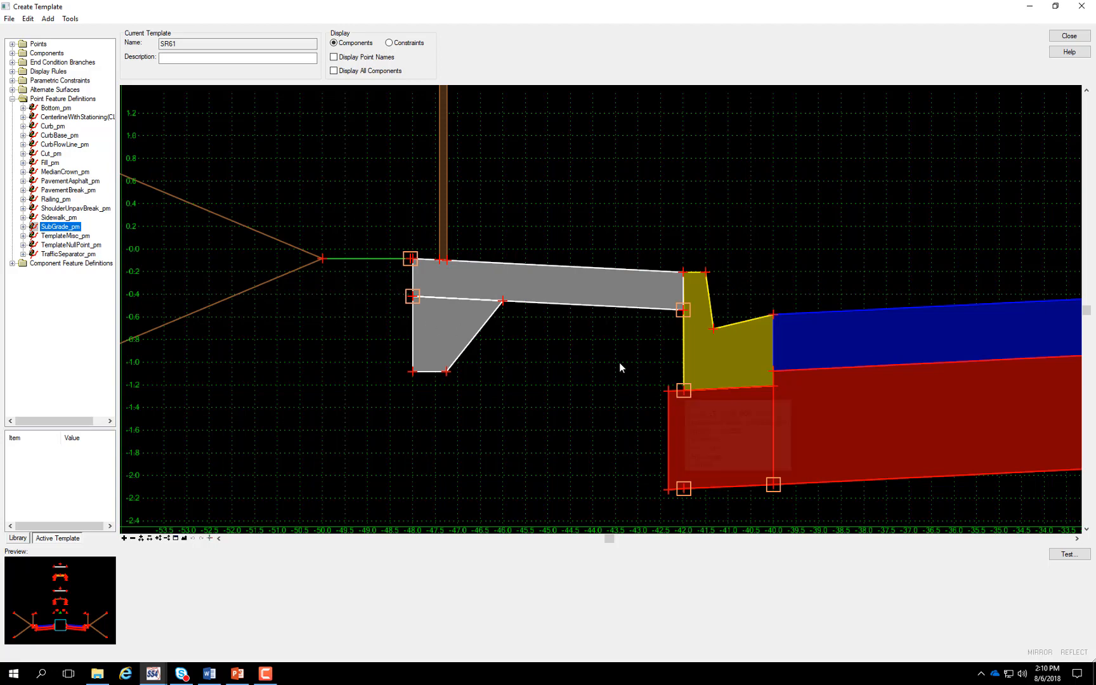
{"action": "mouse_move", "coordinate": [685, 313]}
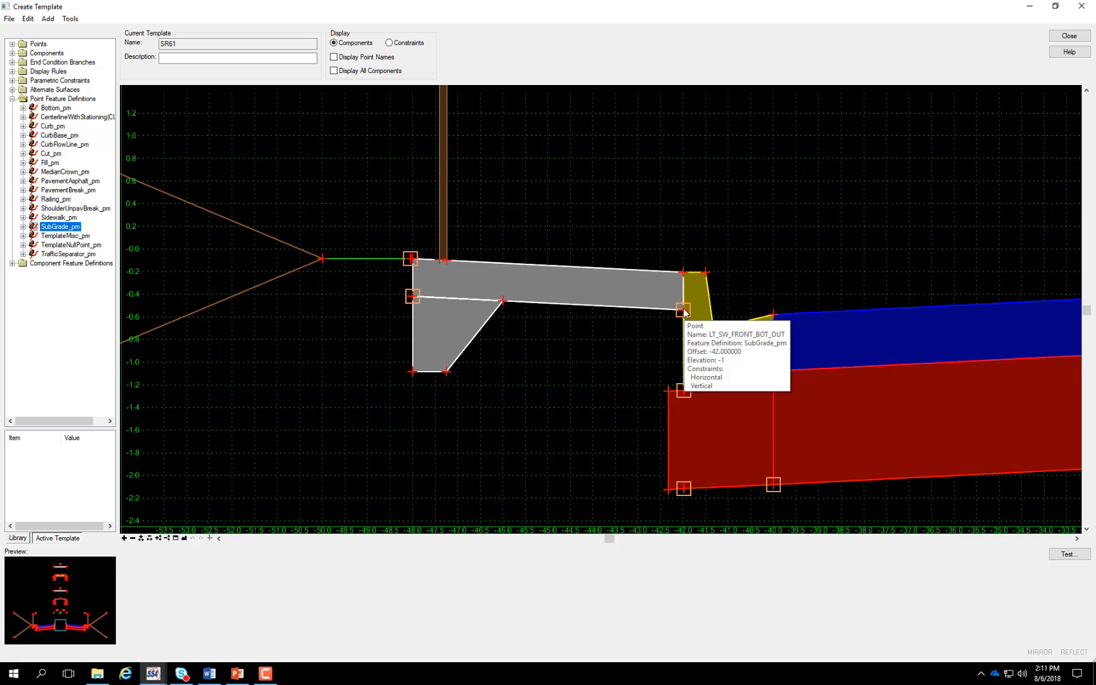
Check the feature definition, alternate surface and horizontal constraint value of the left outside curb's bottom point
{"action": "double_click", "coordinate": [683, 392]}
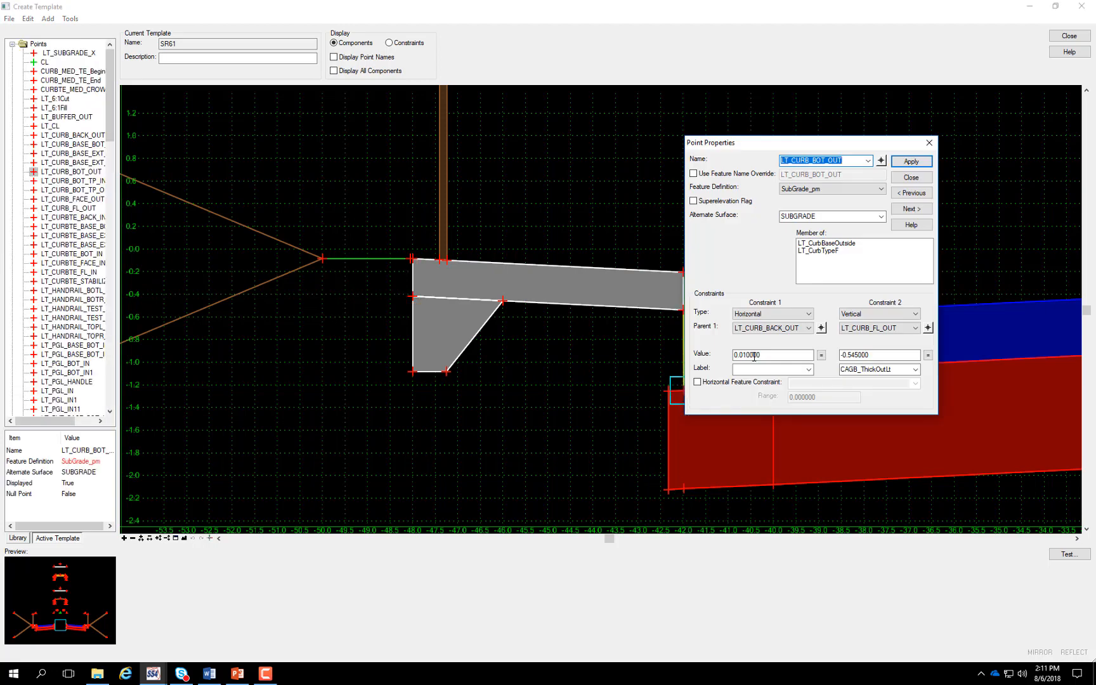
{"action": "left_click", "coordinate": [748, 356]}
{"action": "double_click", "coordinate": [748, 355]}
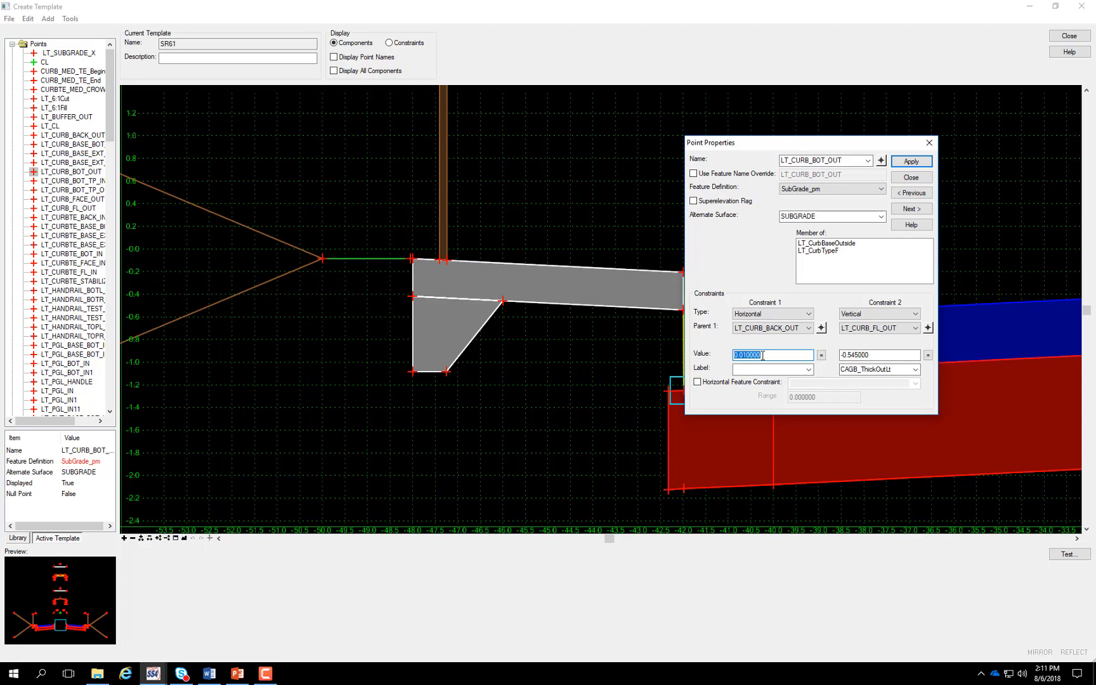
{"action": "left_click", "coordinate": [912, 178]}
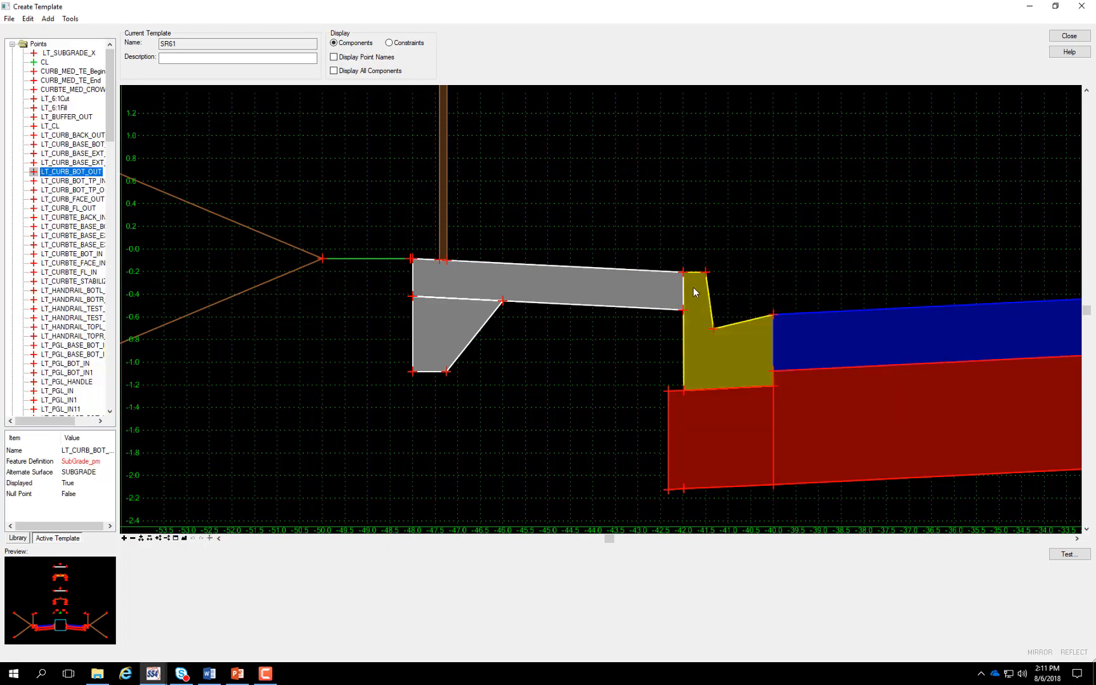
Compare the offsets of the vertically stacked subgrade points at the left sidewalk front, curb bottom, curb base and sidewalk back
{"action": "mouse_move", "coordinate": [683, 392]}
{"action": "mouse_move", "coordinate": [685, 491]}
{"action": "mouse_move", "coordinate": [684, 490]}
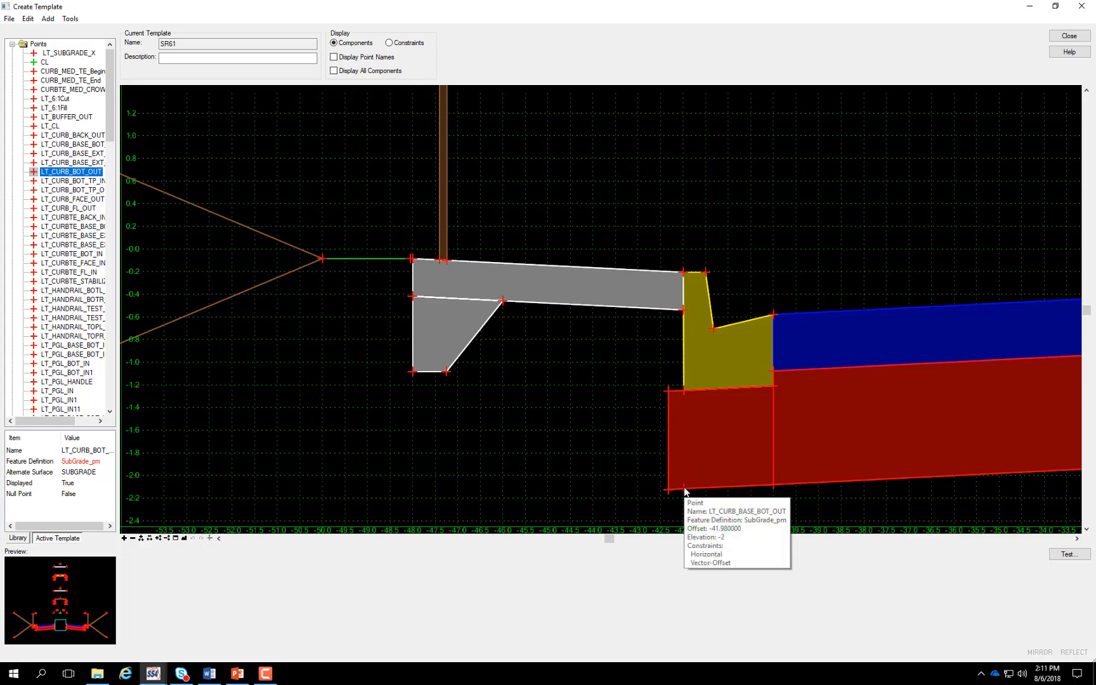
{"action": "mouse_move", "coordinate": [684, 312]}
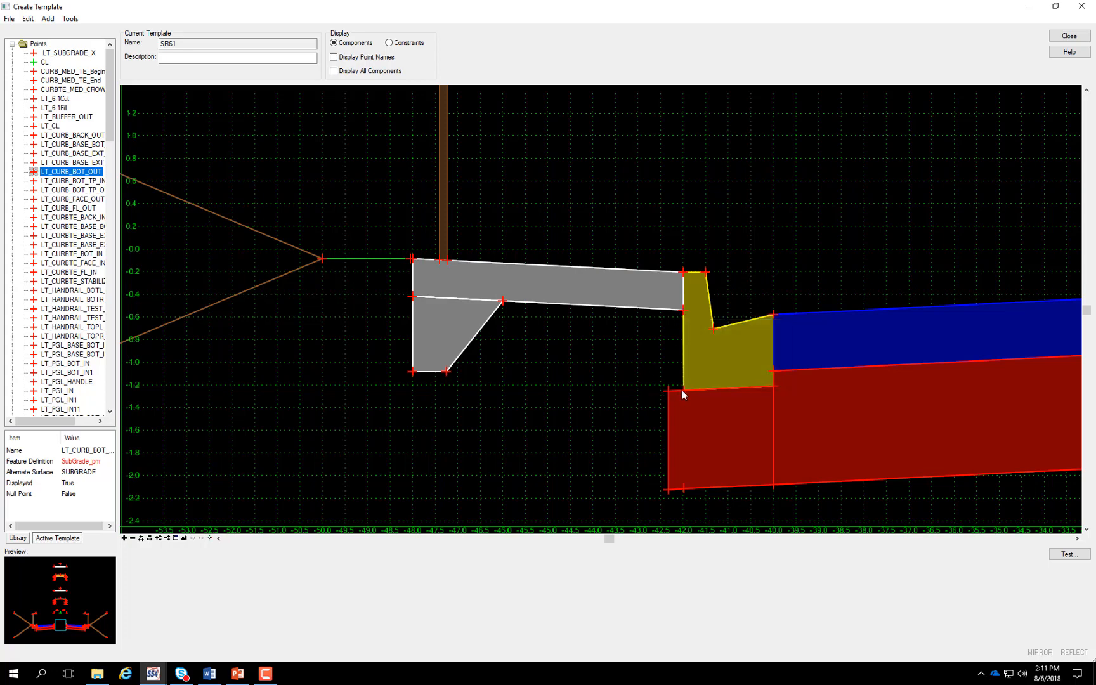
{"action": "mouse_move", "coordinate": [683, 390]}
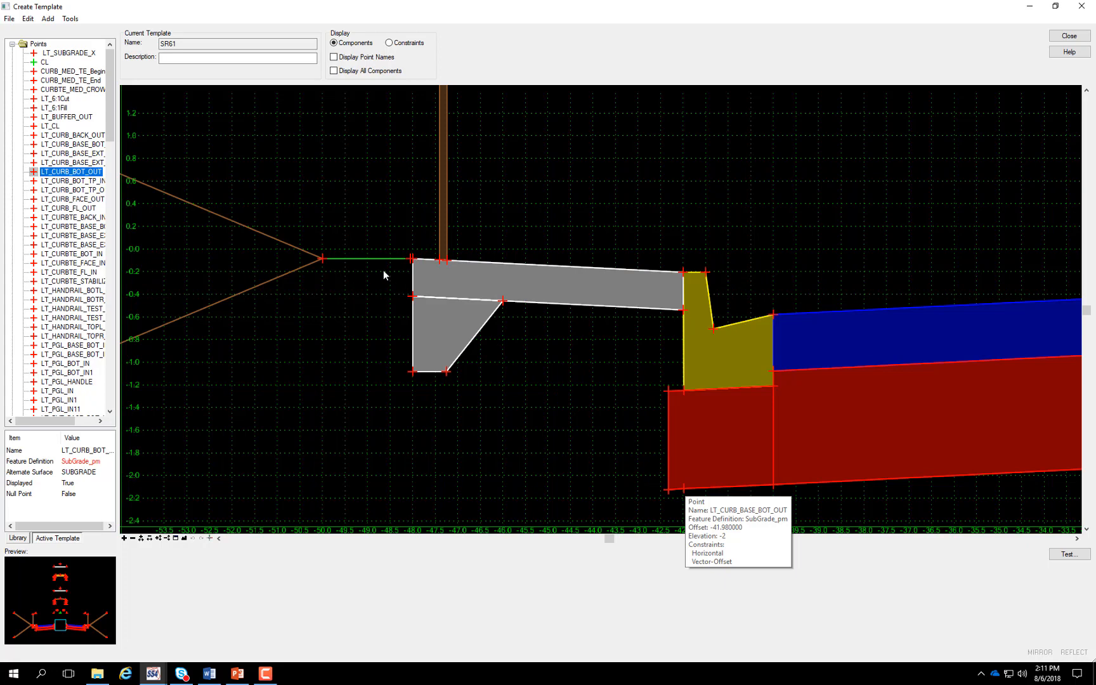
{"action": "scroll", "coordinate": [383, 271], "scroll_direction": "up", "scroll_amount": 3}
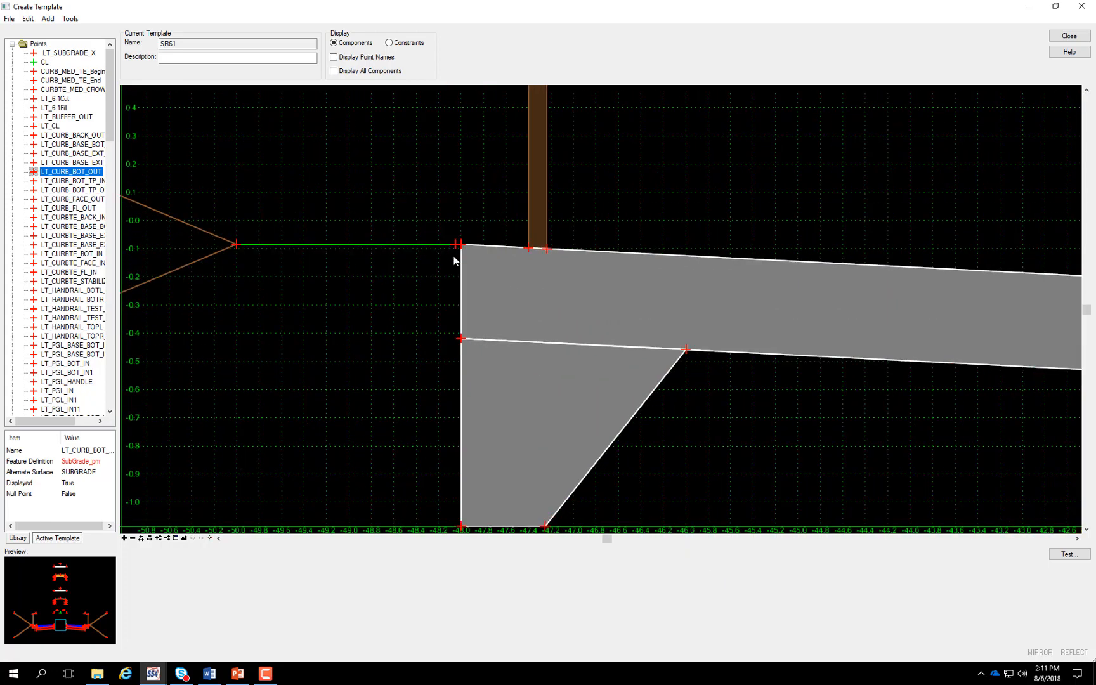
{"action": "mouse_move", "coordinate": [461, 339]}
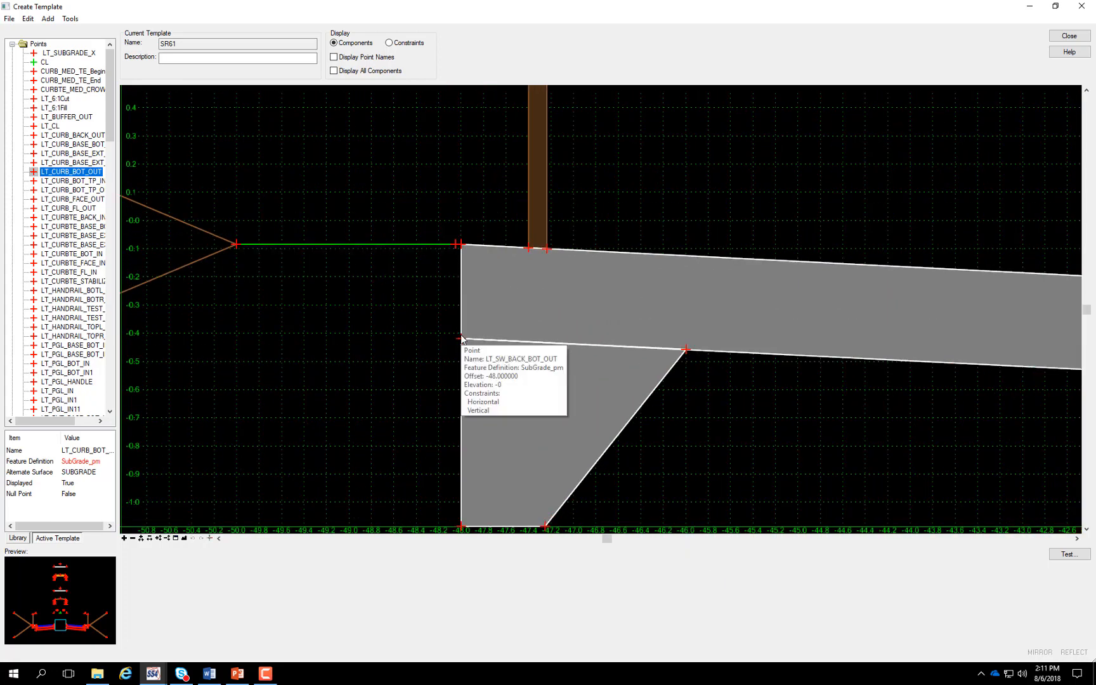
{"action": "mouse_move", "coordinate": [455, 249]}
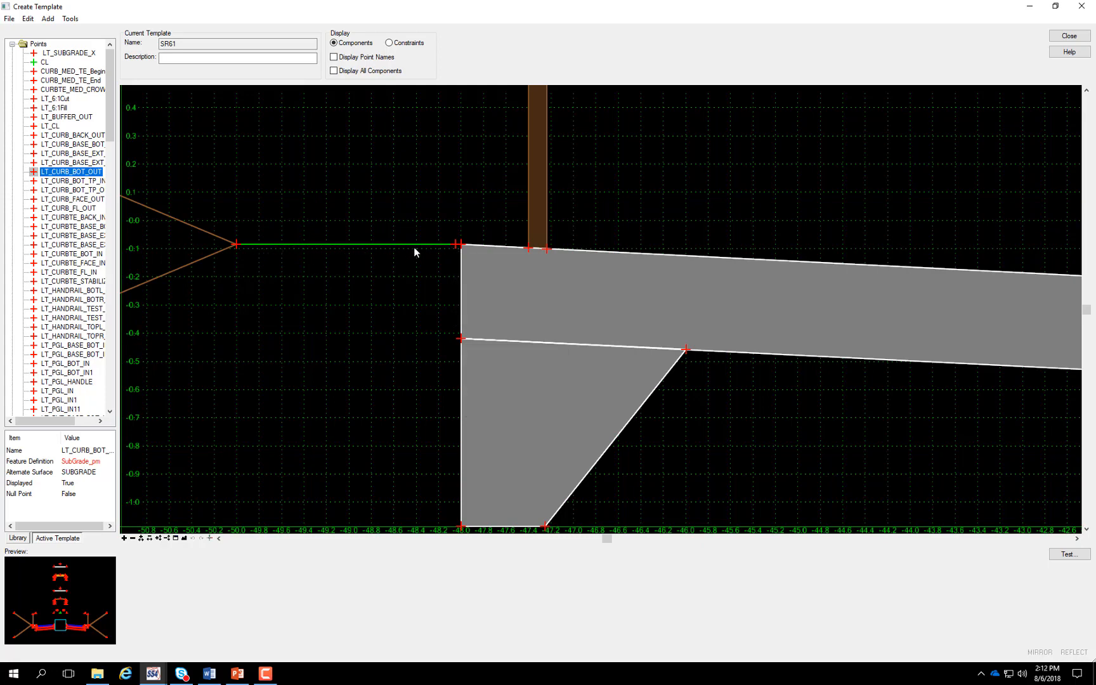
{"action": "mouse_move", "coordinate": [414, 247]}
Try inserting an extra point into the buffer line behind the left sidewalk and remove it again
{"action": "right_click", "coordinate": [418, 249]}
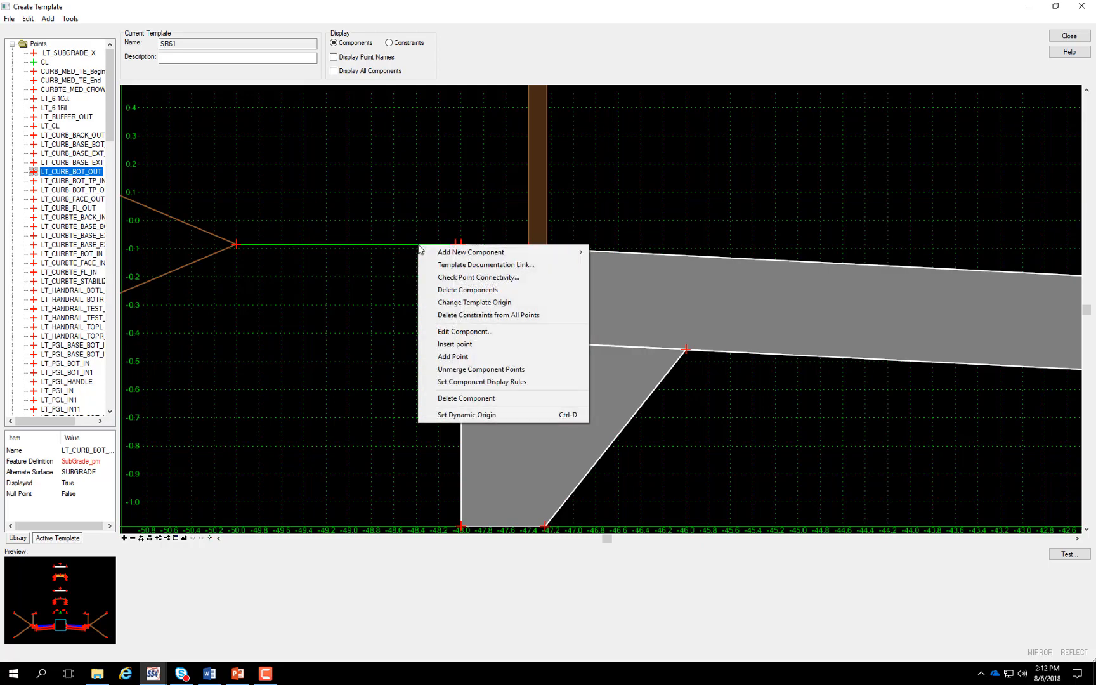
{"action": "left_click", "coordinate": [454, 346]}
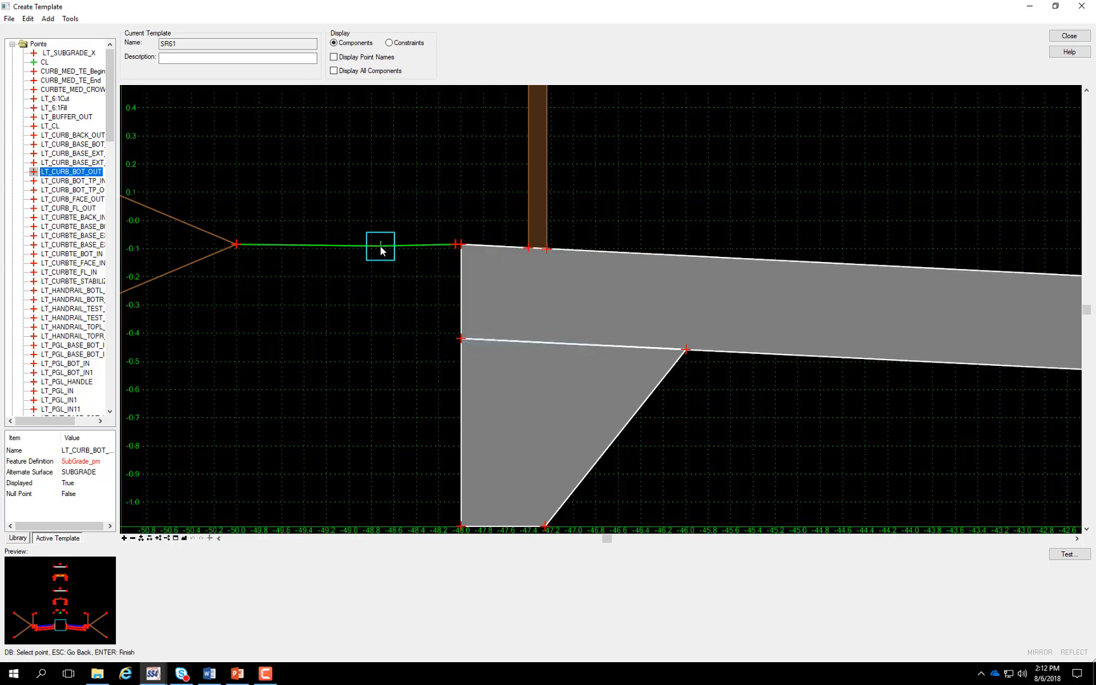
{"action": "right_click", "coordinate": [380, 247]}
{"action": "left_click", "coordinate": [416, 283]}
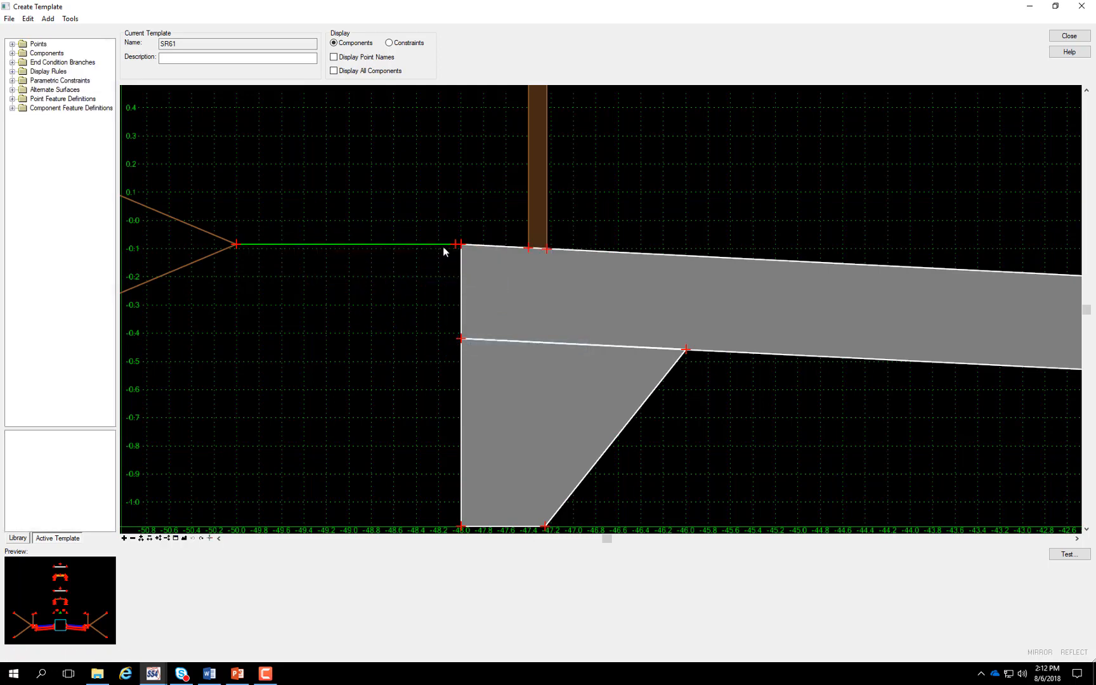
Check the name, alternate surface and horizontal constraint value of the LT_SUBGRADE_X point beside the sidewalk's back top corner
{"action": "double_click", "coordinate": [446, 259]}
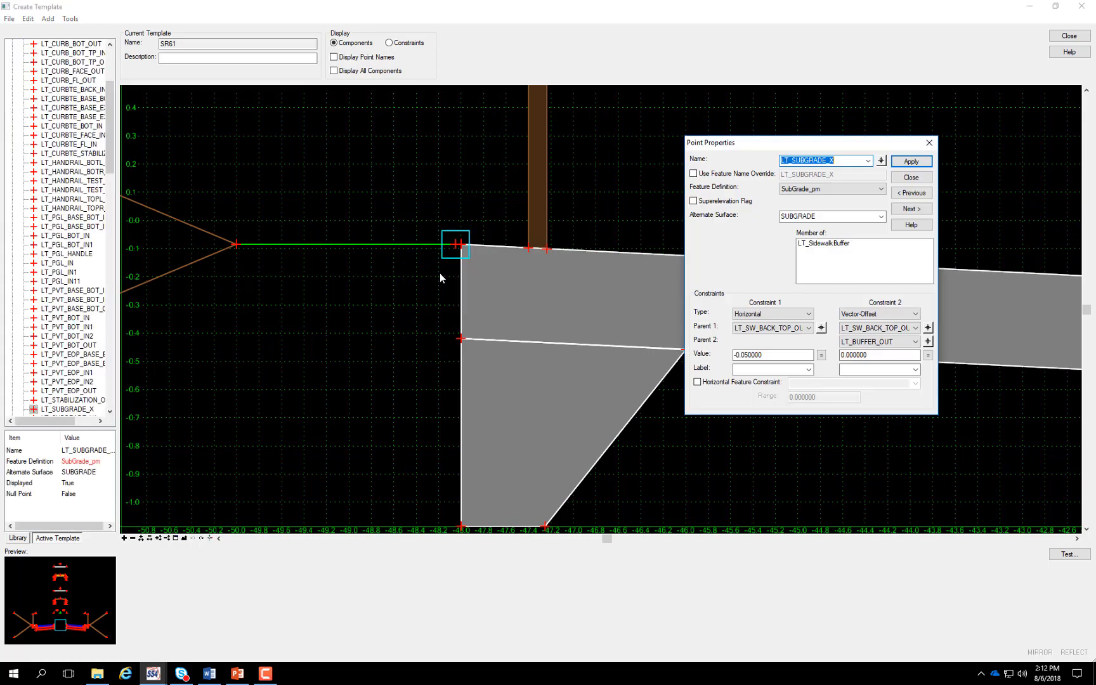
{"action": "left_click", "coordinate": [773, 354]}
{"action": "left_click_drag", "start_coordinate": [773, 355], "coordinate": [726, 355]}
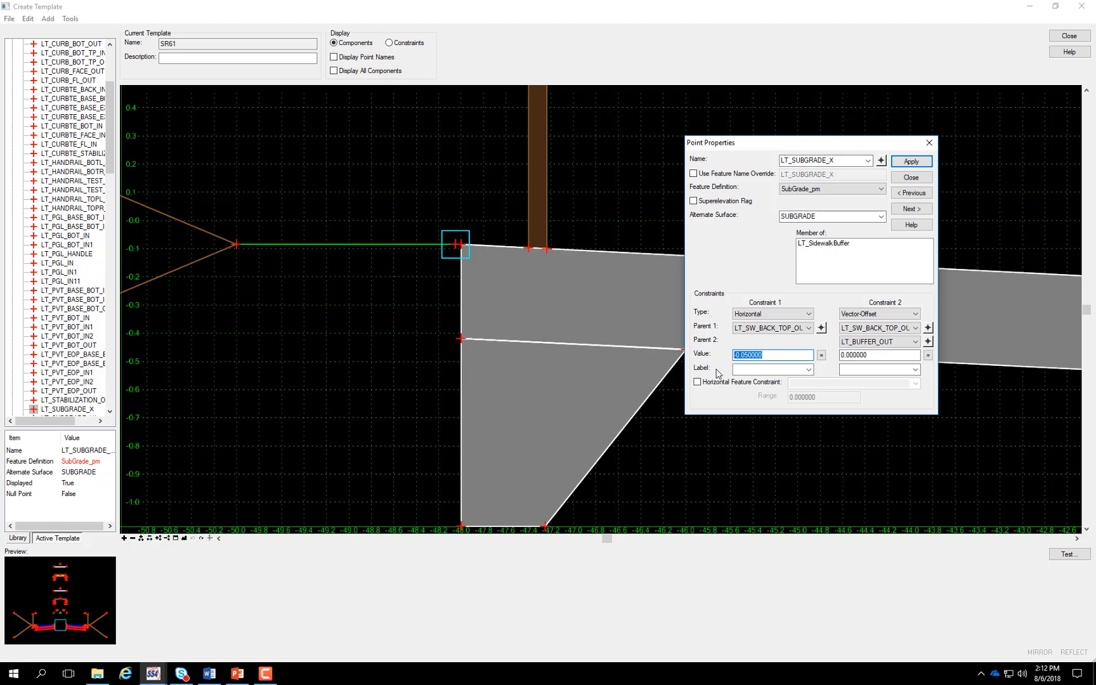
{"action": "left_click", "coordinate": [748, 354]}
{"action": "left_click", "coordinate": [846, 161]}
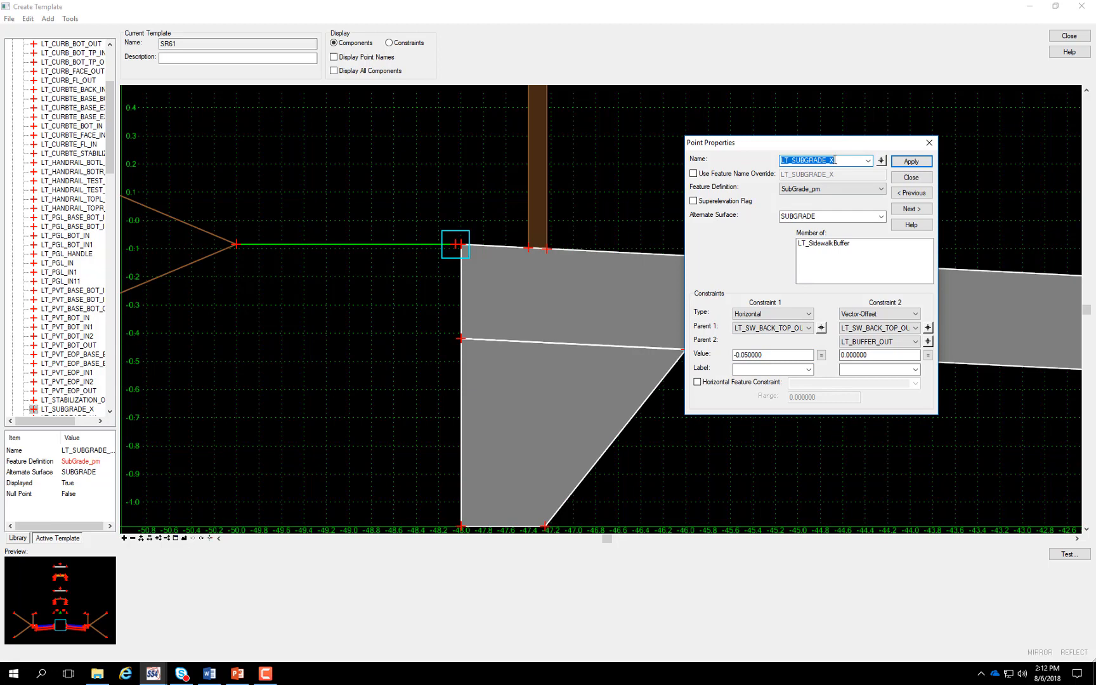
Review the LT_SUBGRADE_X point's name and alternate surface, close its properties and check its offset beside the sidewalk back
{"action": "left_click", "coordinate": [832, 160]}
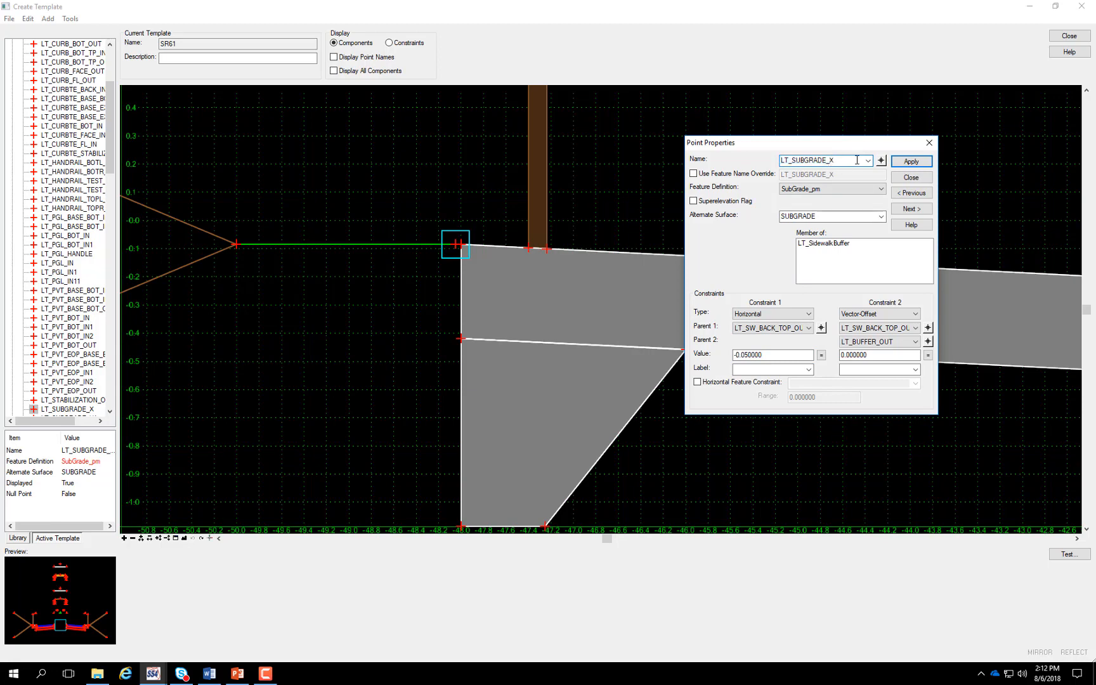
{"action": "double_click", "coordinate": [820, 217]}
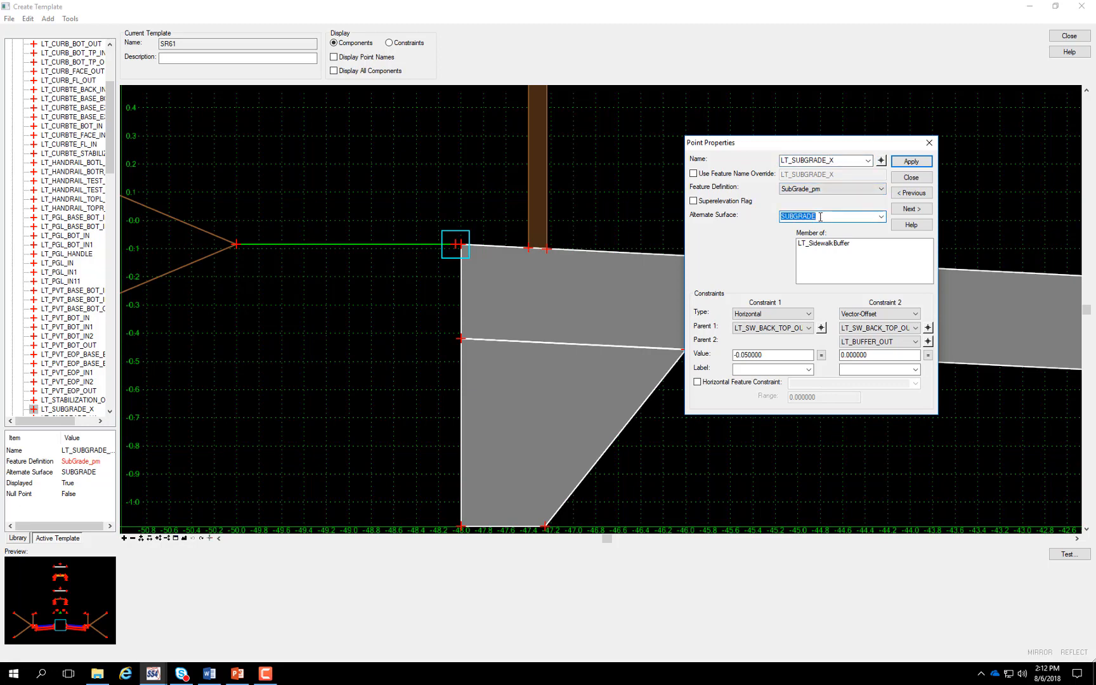
{"action": "left_click", "coordinate": [911, 178]}
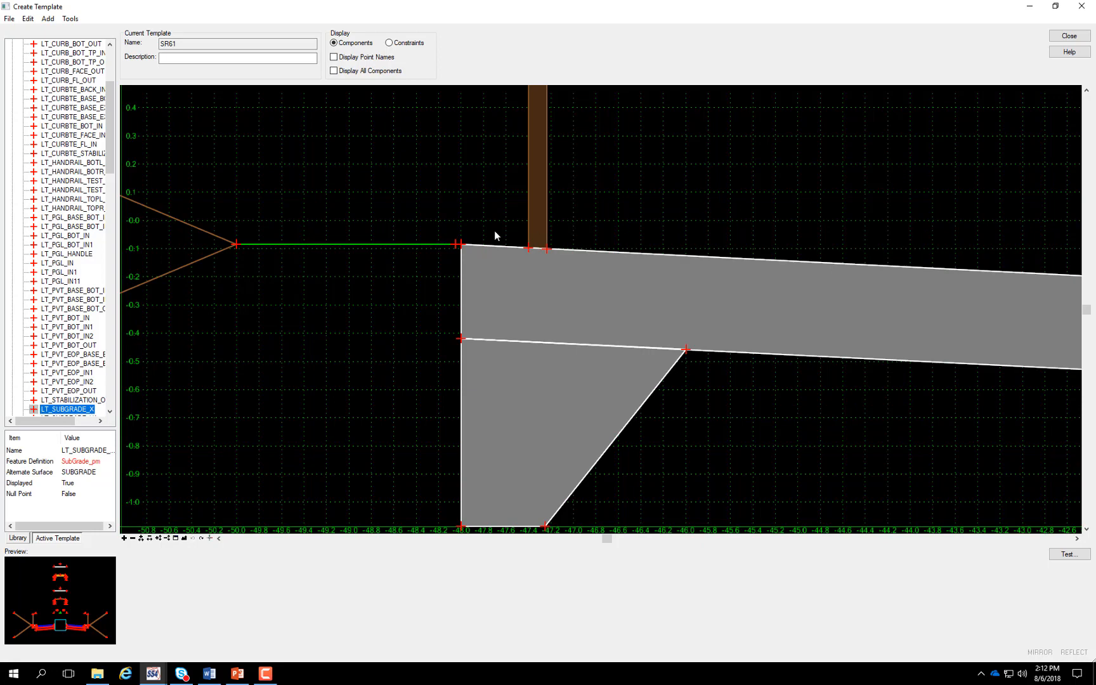
{"action": "mouse_move", "coordinate": [460, 247]}
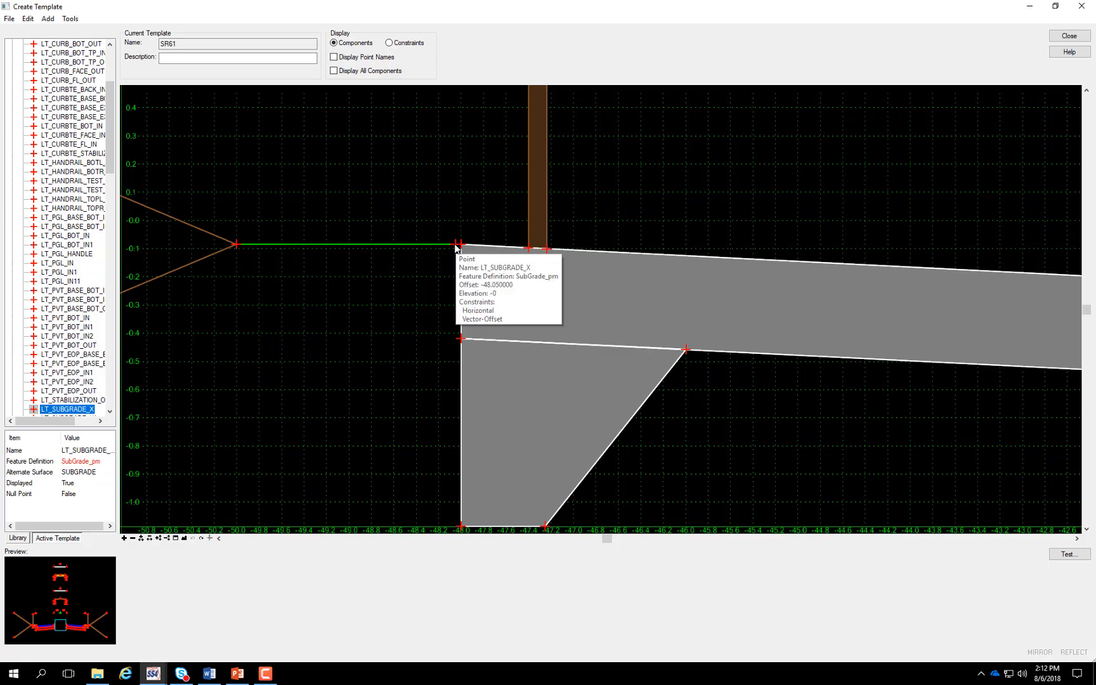
Highlight all points of the SR61 template that use the SubGrade_pm feature definition and examine them across the full section
{"action": "scroll", "coordinate": [386, 236], "scroll_direction": "down", "scroll_amount": 3}
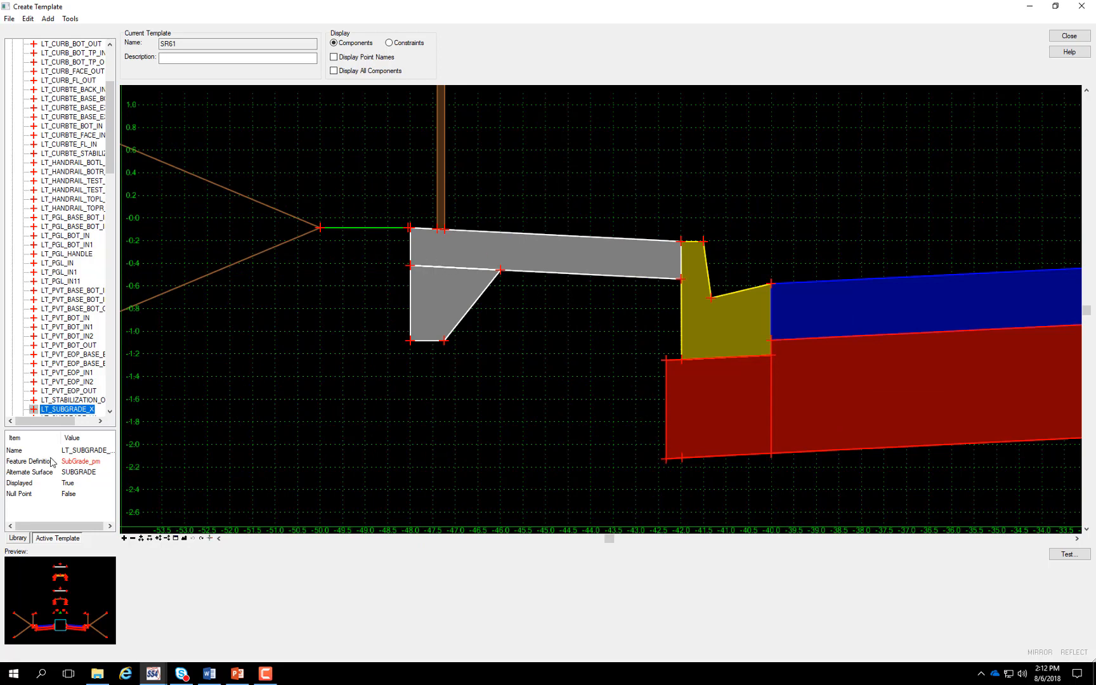
{"action": "scroll", "coordinate": [220, 354], "scroll_direction": "down", "scroll_amount": 1}
{"action": "scroll", "coordinate": [220, 354], "scroll_direction": "down", "scroll_amount": 1}
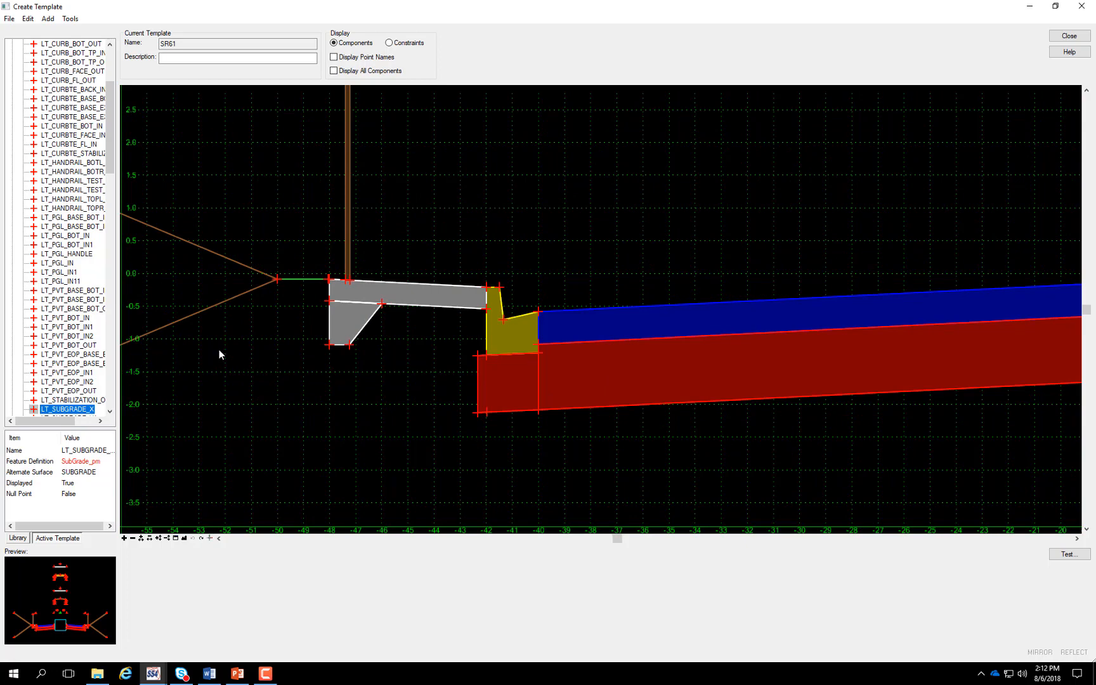
{"action": "scroll", "coordinate": [220, 354], "scroll_direction": "down", "scroll_amount": 1}
{"action": "scroll", "coordinate": [223, 345], "scroll_direction": "down", "scroll_amount": 2}
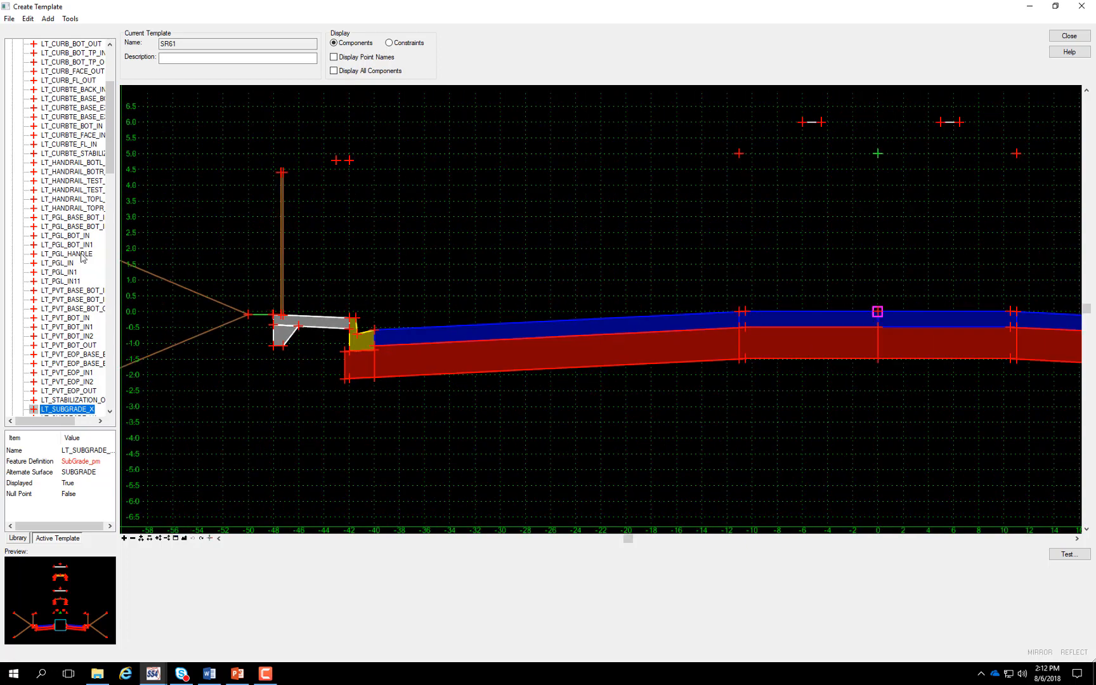
{"action": "scroll", "coordinate": [111, 107], "scroll_direction": "up", "scroll_amount": 5}
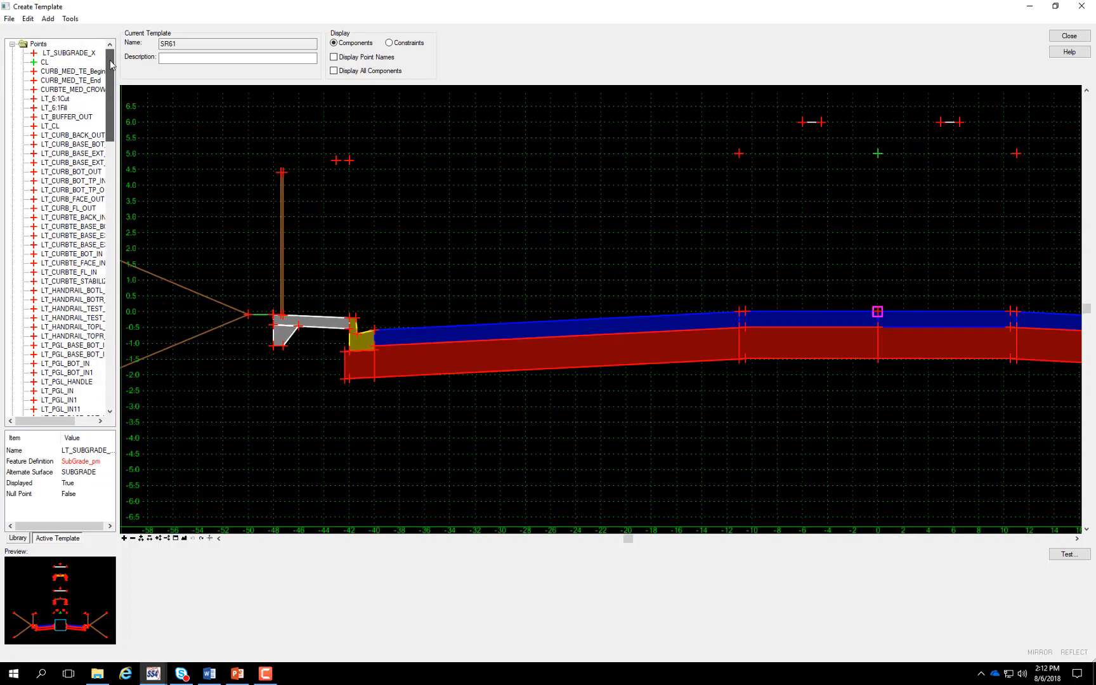
{"action": "left_click", "coordinate": [11, 44]}
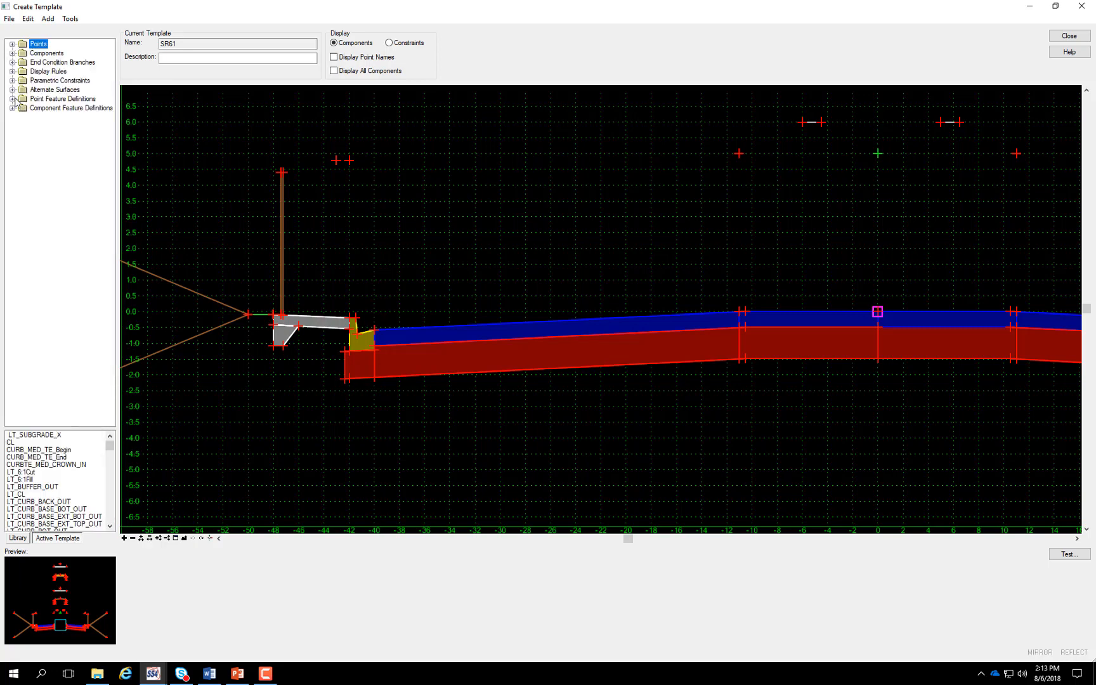
{"action": "left_click", "coordinate": [12, 99]}
{"action": "left_click", "coordinate": [58, 227]}
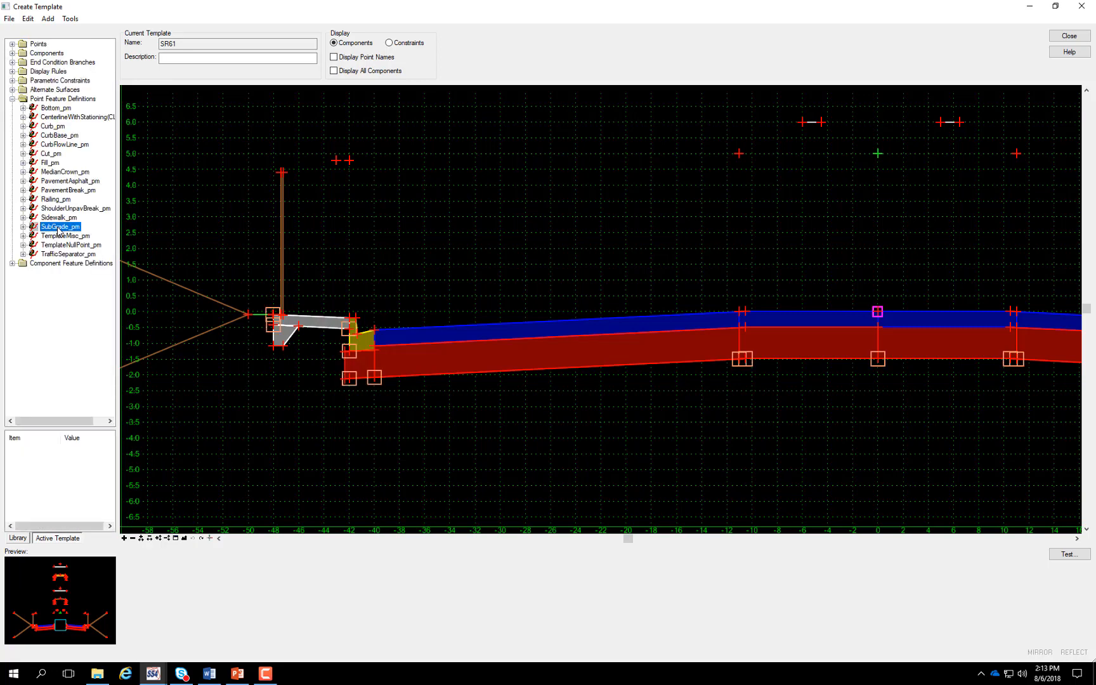
{"action": "scroll", "coordinate": [238, 330], "scroll_direction": "down", "scroll_amount": 1}
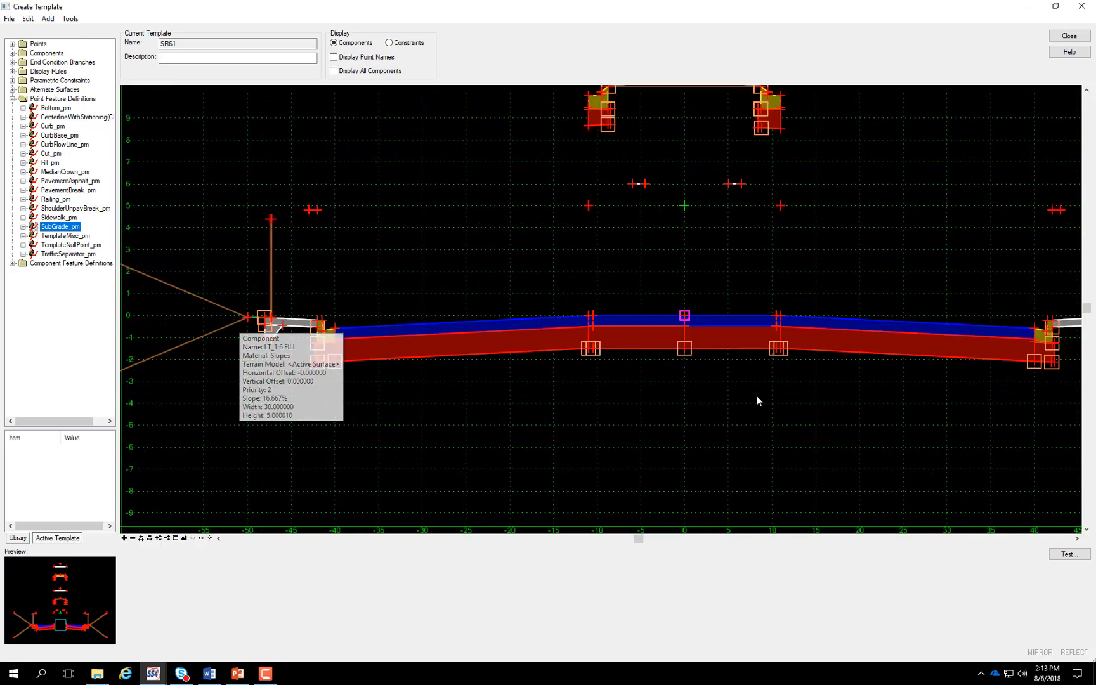
{"action": "scroll", "coordinate": [800, 323], "scroll_direction": "down", "scroll_amount": 2}
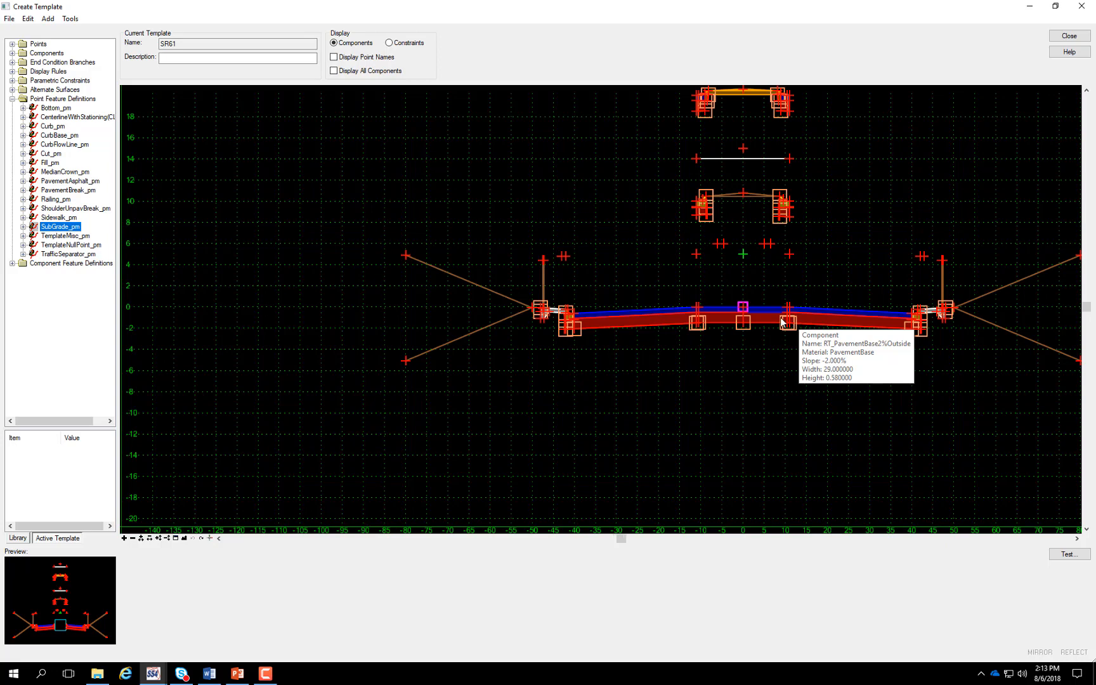
{"action": "scroll", "coordinate": [781, 318], "scroll_direction": "up", "scroll_amount": 2}
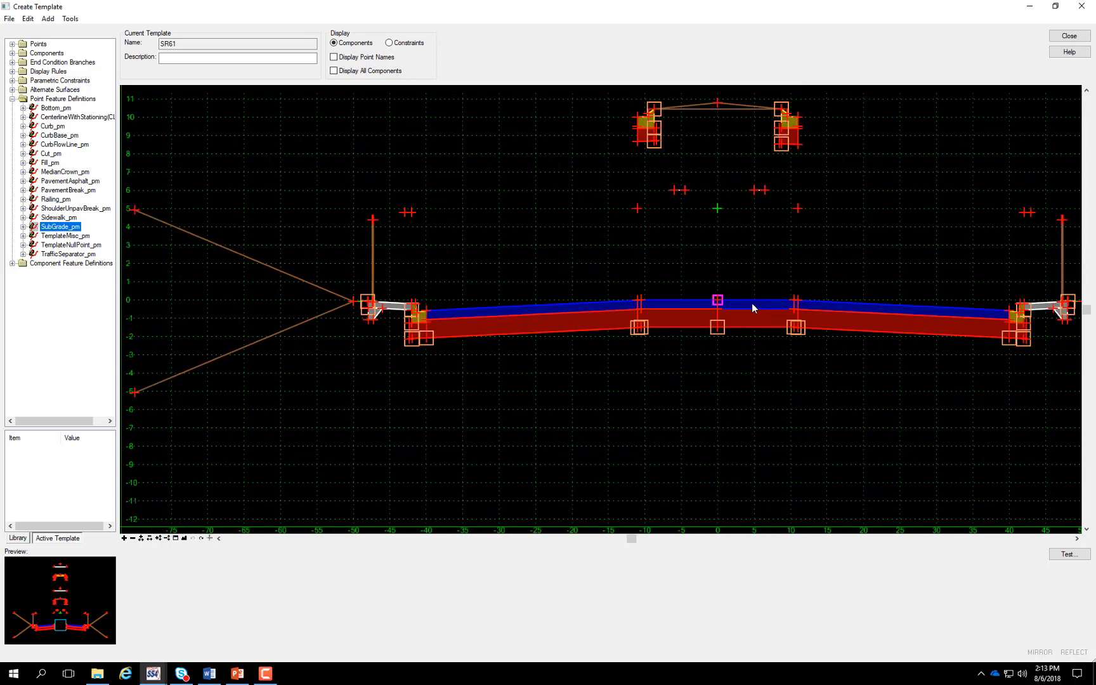
Highlight the points assigned to the SUBGRADE alternate surface and trace them from the left sidewalk across the pavement base
{"action": "left_click", "coordinate": [12, 98]}
{"action": "left_click", "coordinate": [12, 90]}
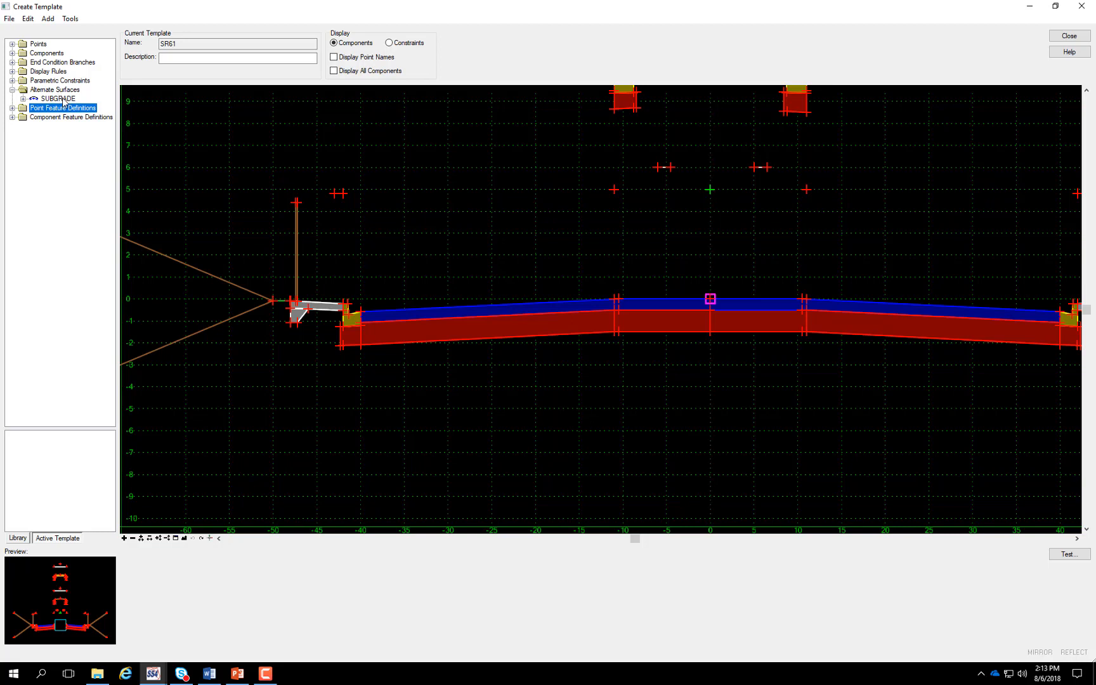
{"action": "left_click", "coordinate": [64, 100]}
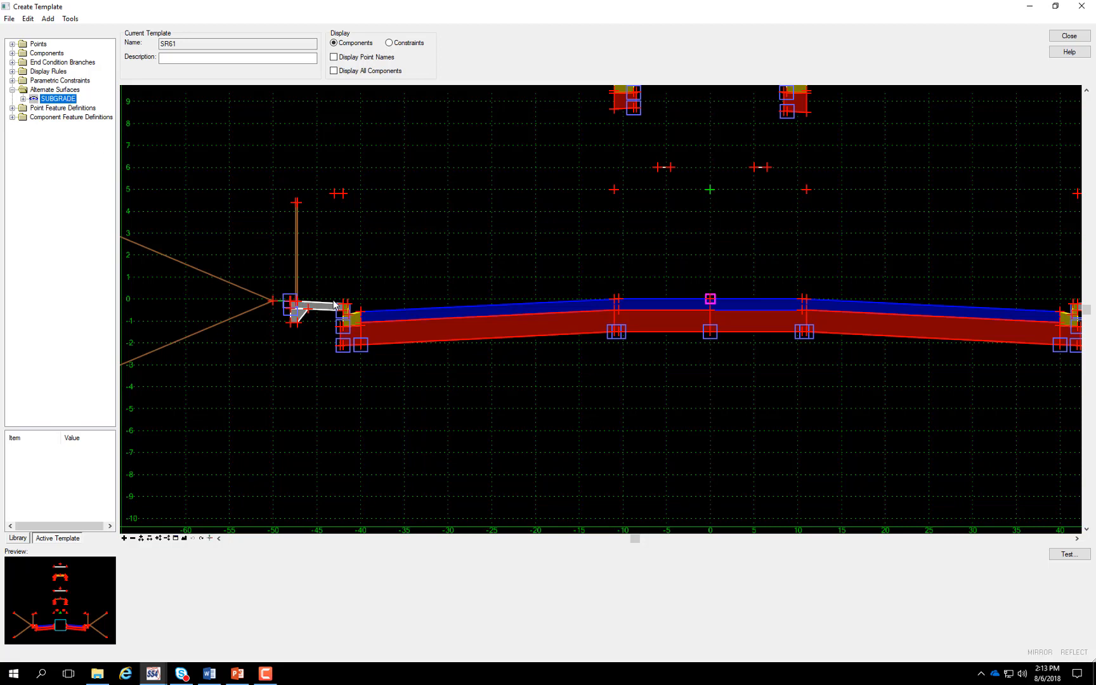
{"action": "mouse_move", "coordinate": [335, 304]}
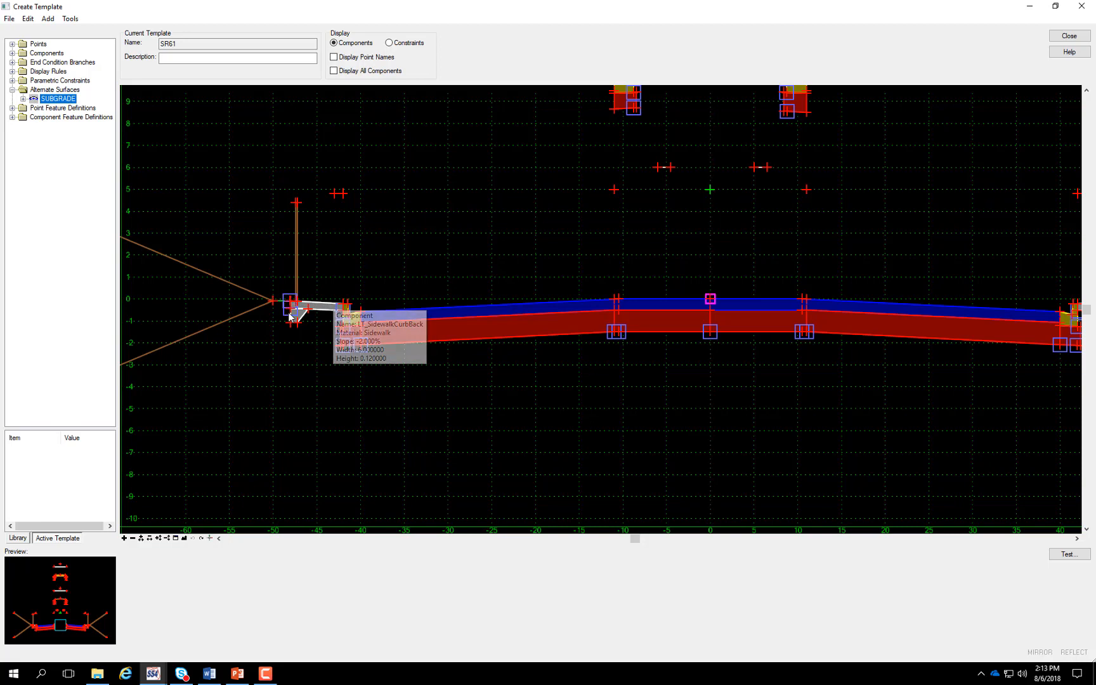
{"action": "mouse_move", "coordinate": [343, 351]}
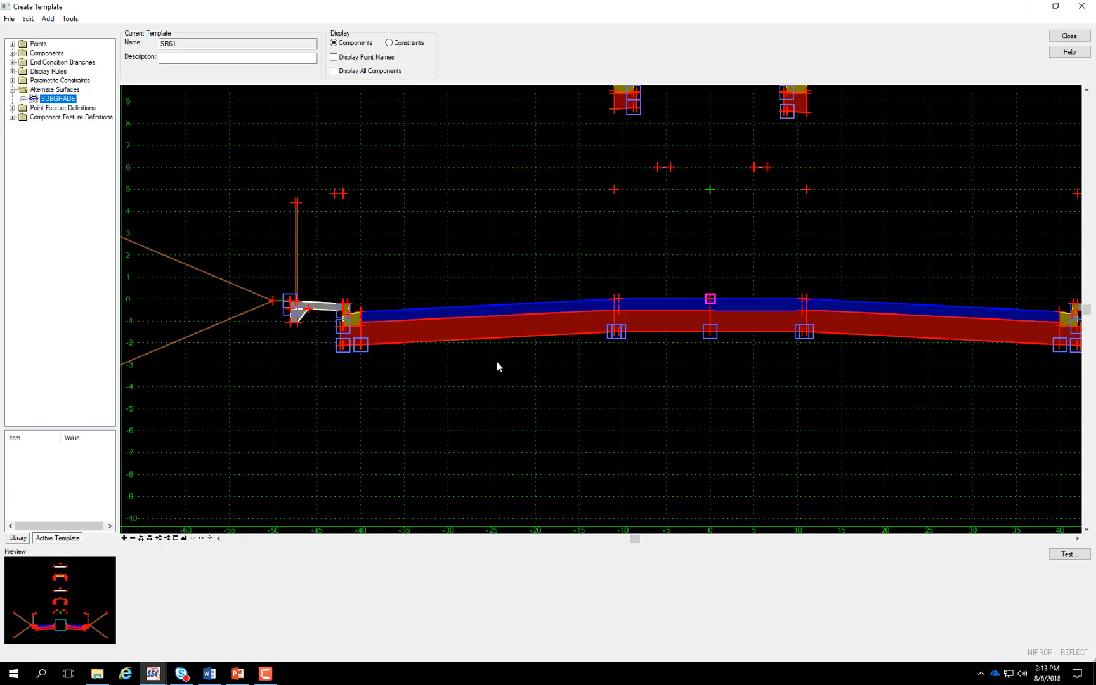
{"action": "scroll", "coordinate": [497, 362], "scroll_direction": "up", "scroll_amount": 1}
{"action": "scroll", "coordinate": [493, 364], "scroll_direction": "down", "scroll_amount": 1}
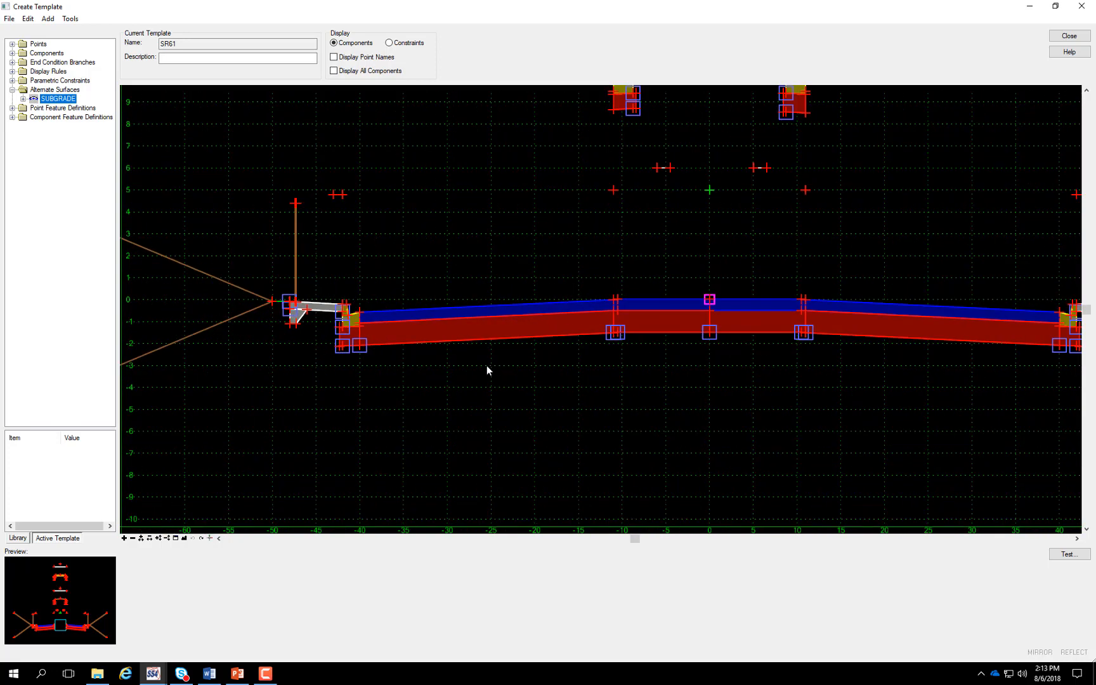
Make SR61_RURAL the active template and highlight its points that use the SubGrade_pm feature definition
{"action": "left_click", "coordinate": [18, 538]}
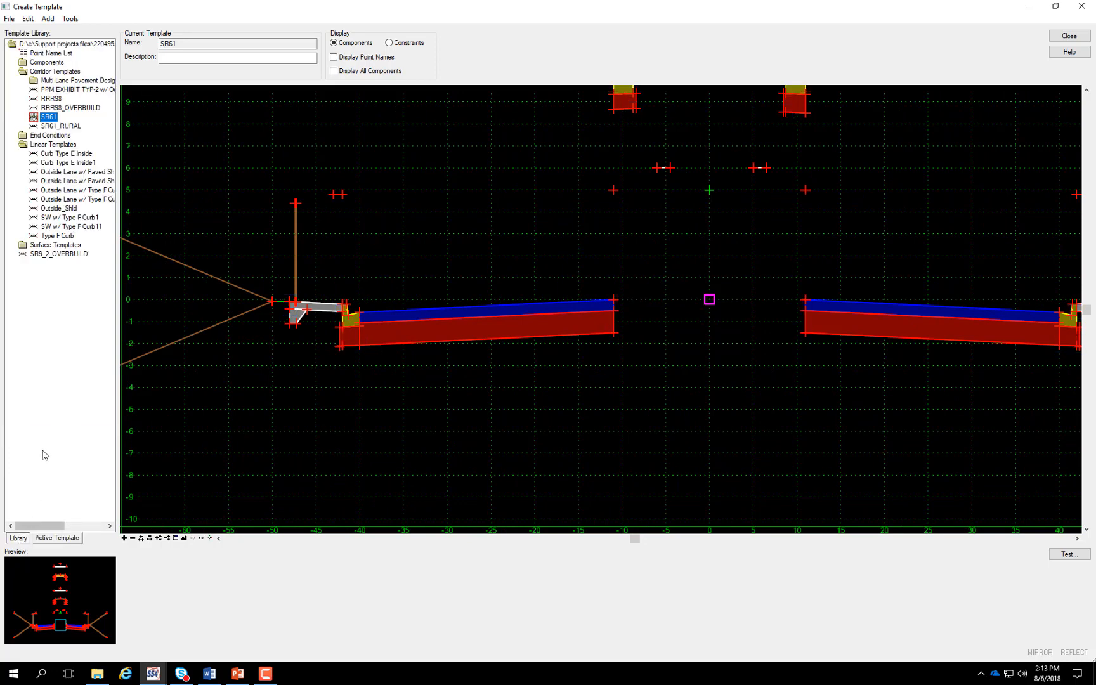
{"action": "double_click", "coordinate": [55, 126]}
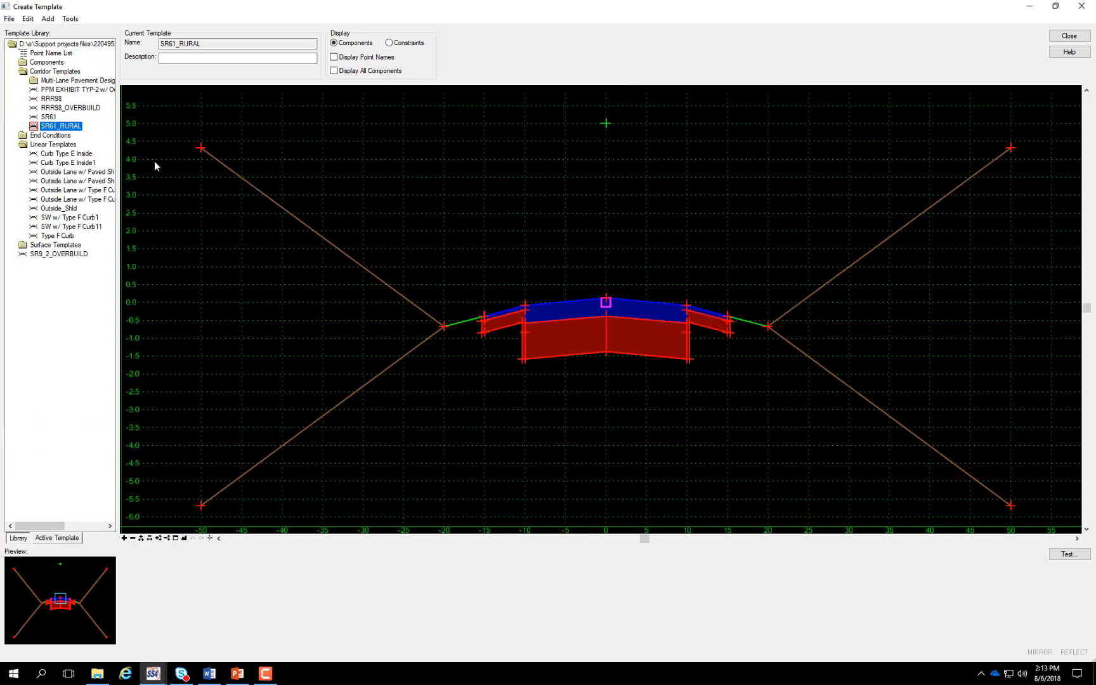
{"action": "left_click", "coordinate": [68, 539]}
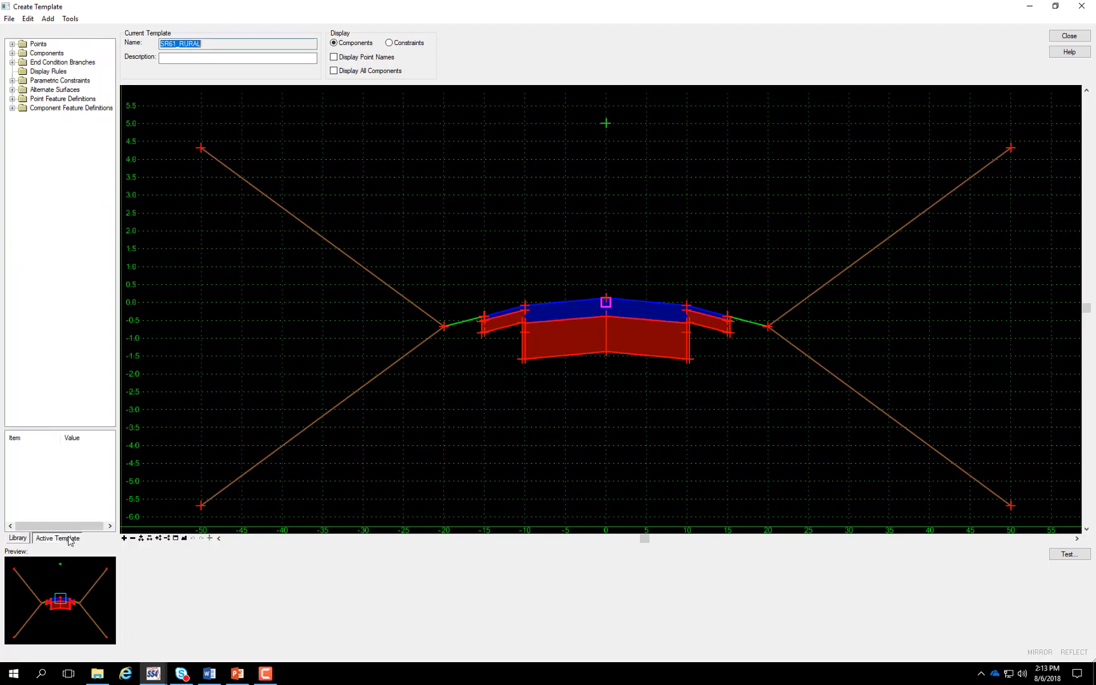
{"action": "left_click", "coordinate": [12, 99]}
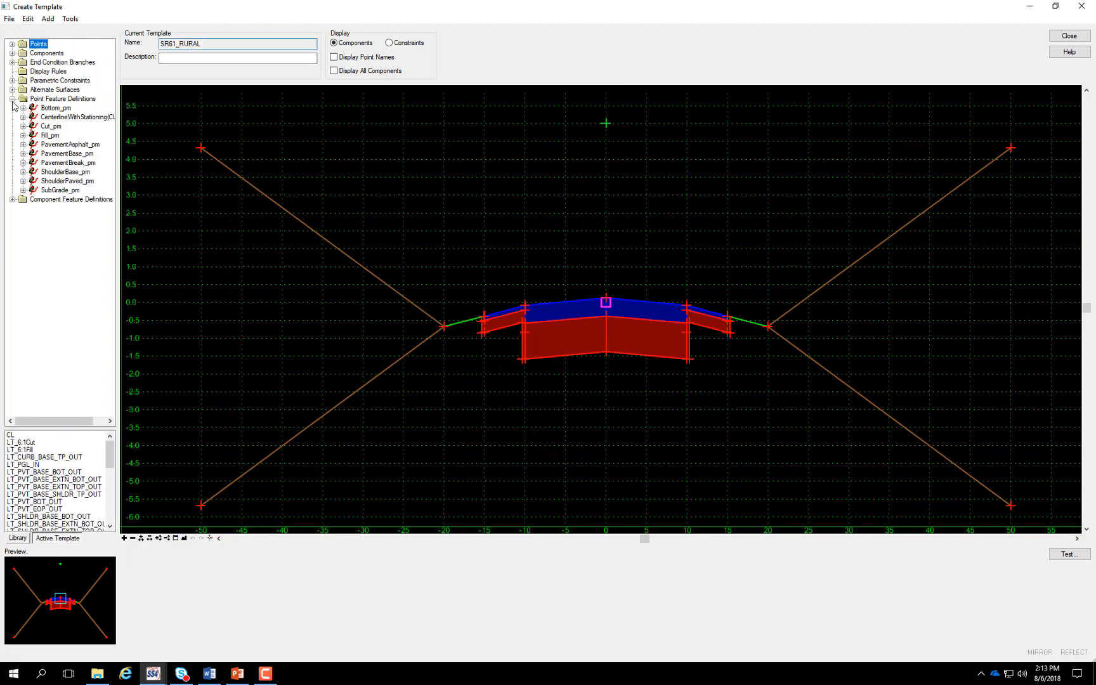
{"action": "left_click", "coordinate": [62, 190]}
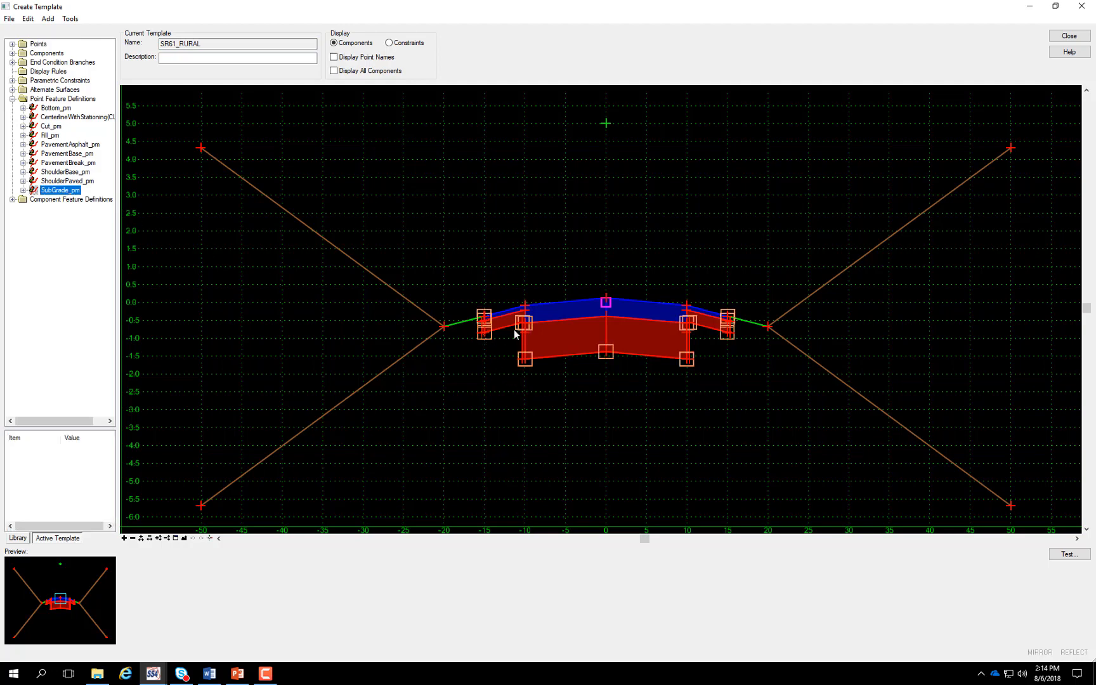
Examine the names, feature definitions and offsets of the subgrade and base extension points at the left paved shoulder's outer edge
{"action": "scroll", "coordinate": [494, 336], "scroll_direction": "up", "scroll_amount": 4}
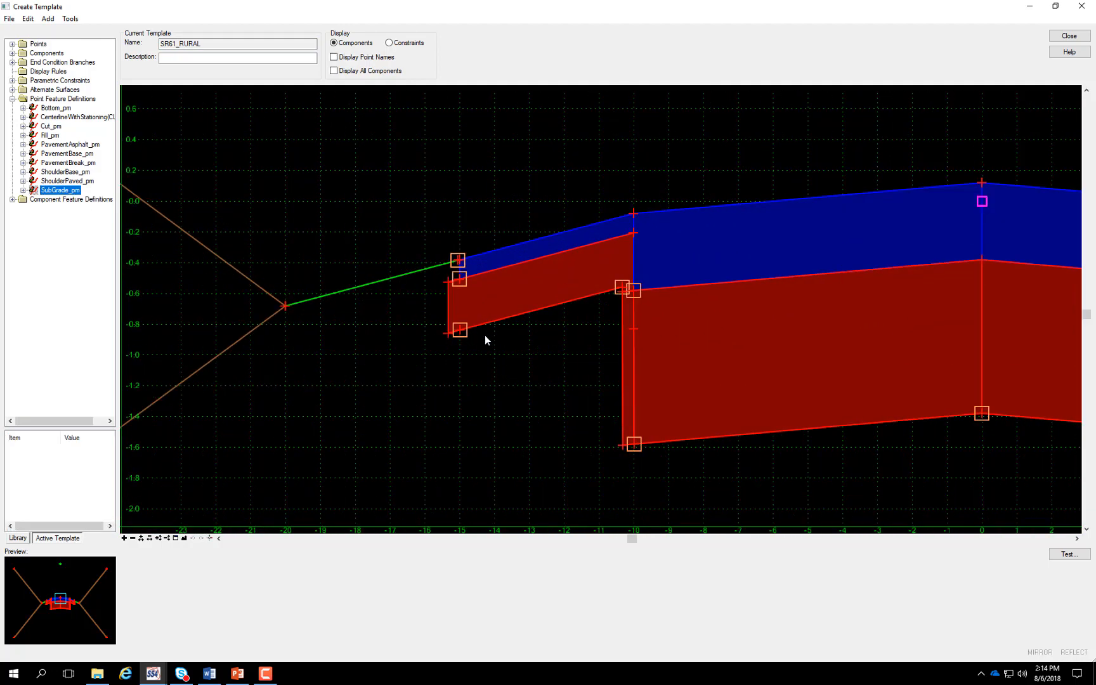
{"action": "scroll", "coordinate": [485, 340], "scroll_direction": "up", "scroll_amount": 2}
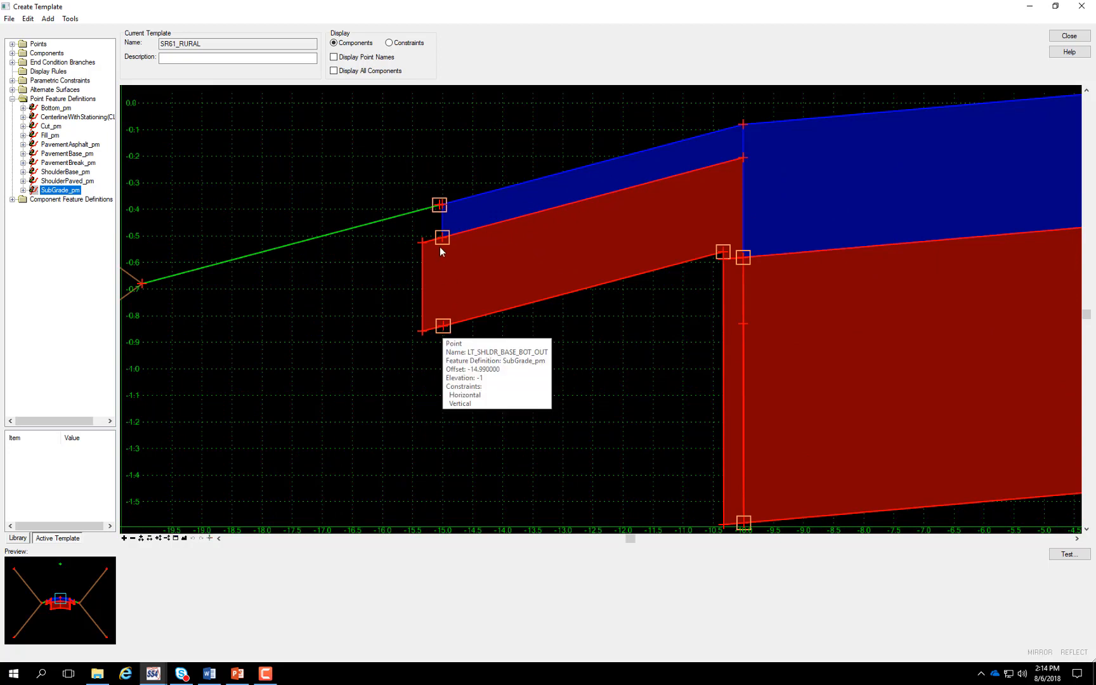
{"action": "mouse_move", "coordinate": [441, 240]}
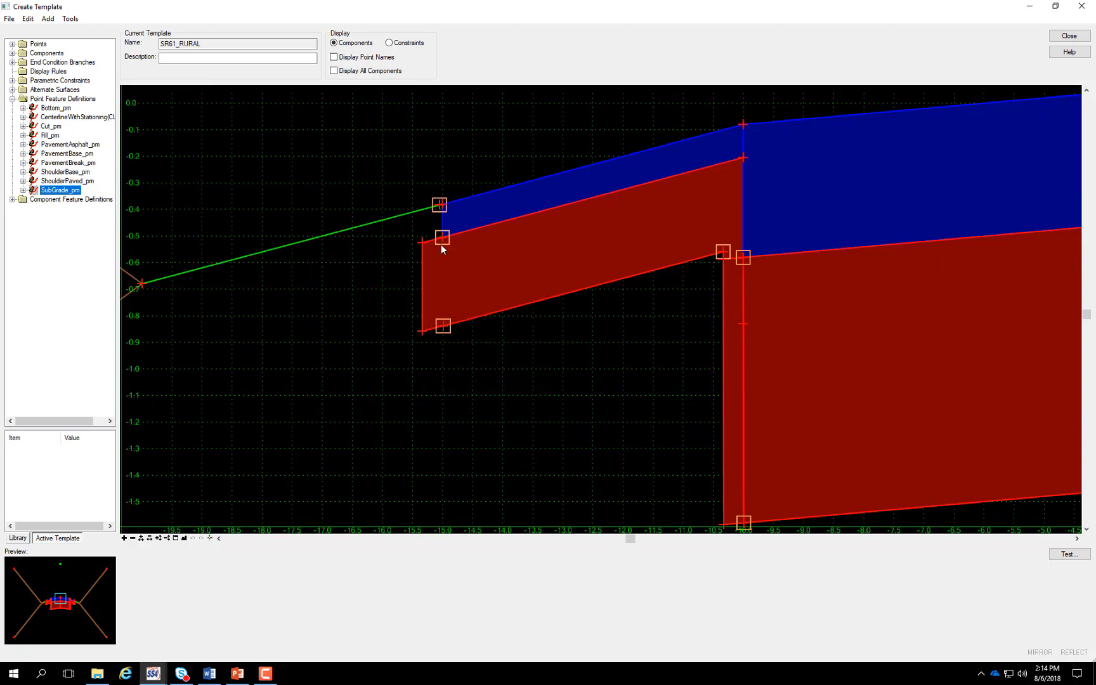
{"action": "scroll", "coordinate": [443, 239], "scroll_direction": "up", "scroll_amount": 2}
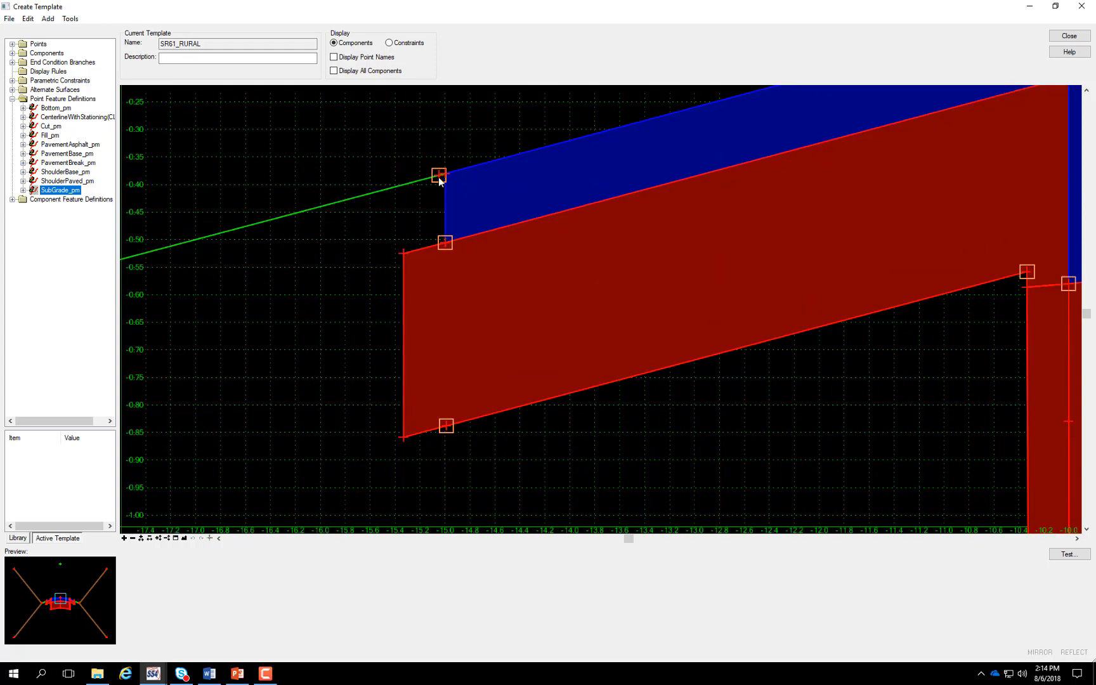
{"action": "mouse_move", "coordinate": [439, 176]}
{"action": "scroll", "coordinate": [439, 176], "scroll_direction": "up", "scroll_amount": 2}
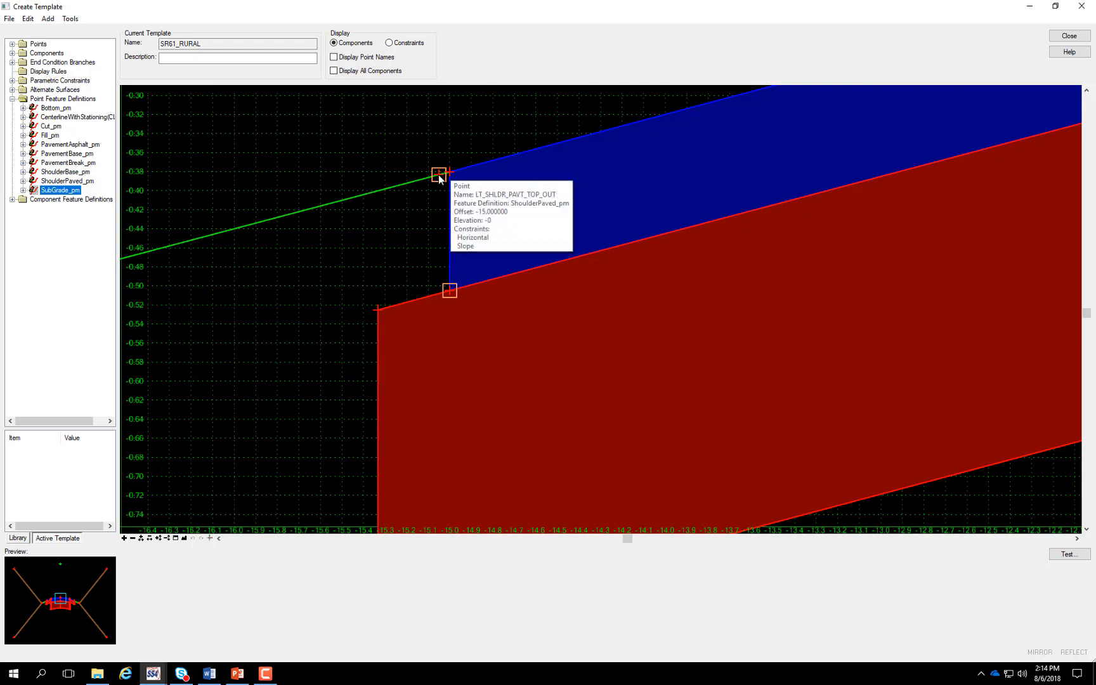
{"action": "scroll", "coordinate": [437, 190], "scroll_direction": "down", "scroll_amount": 2}
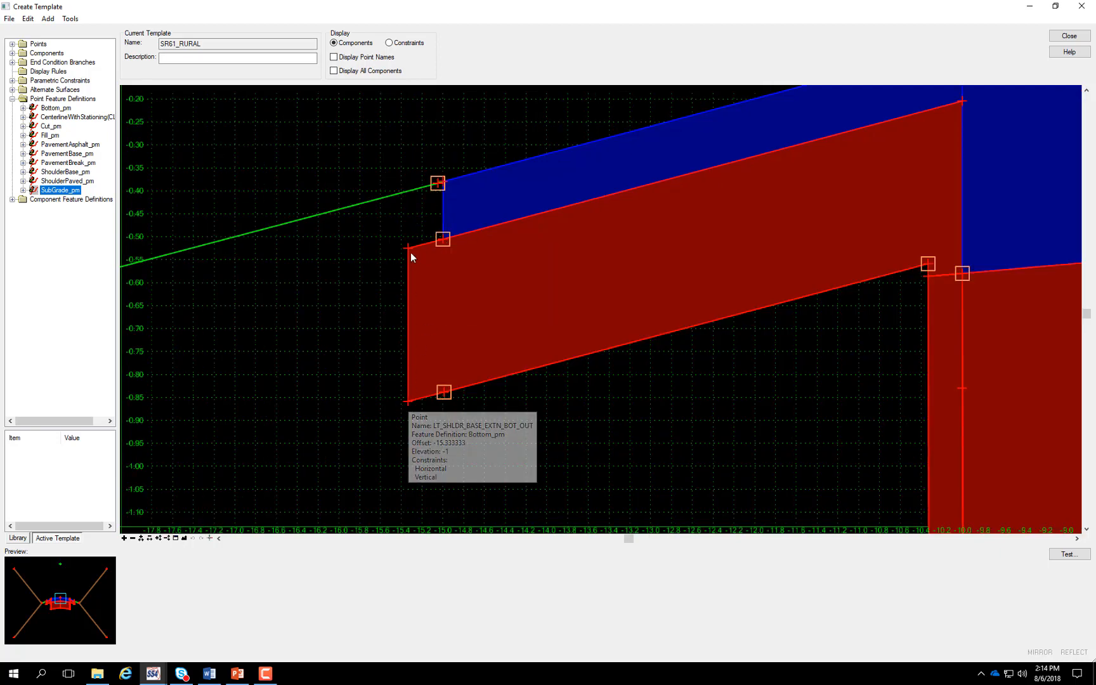
{"action": "mouse_move", "coordinate": [408, 253]}
{"action": "mouse_move", "coordinate": [408, 403]}
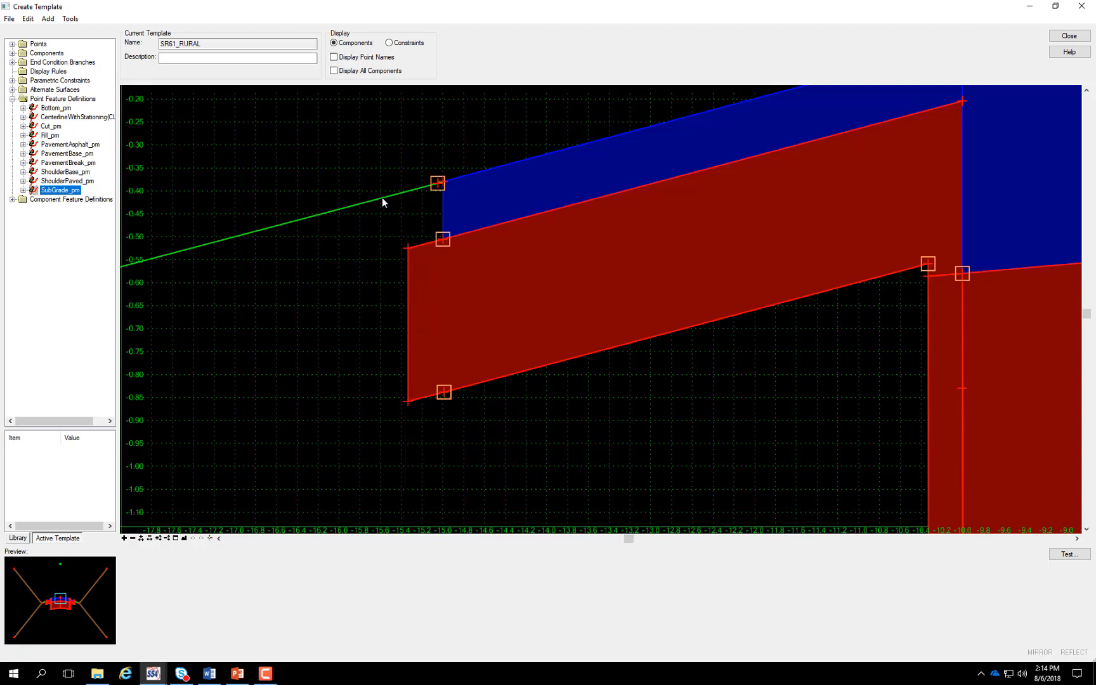
{"action": "mouse_move", "coordinate": [383, 201]}
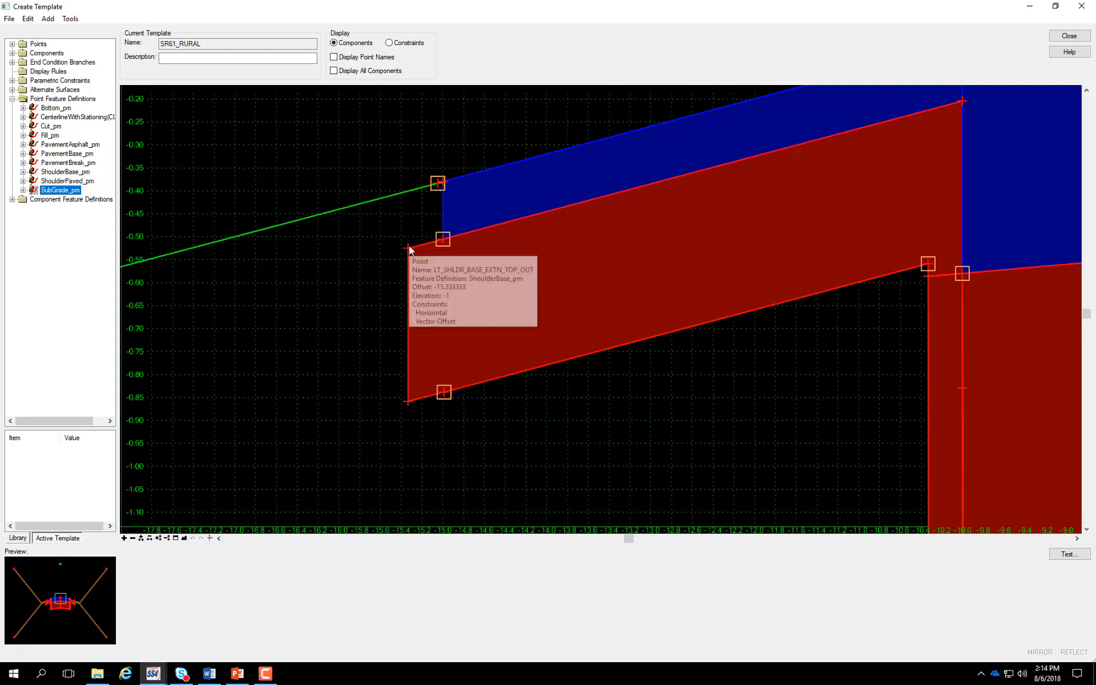
Compare the subgrade points where the left shoulder base meets the outer edge of the pavement and its base
{"action": "scroll", "coordinate": [349, 250], "scroll_direction": "down", "scroll_amount": 2}
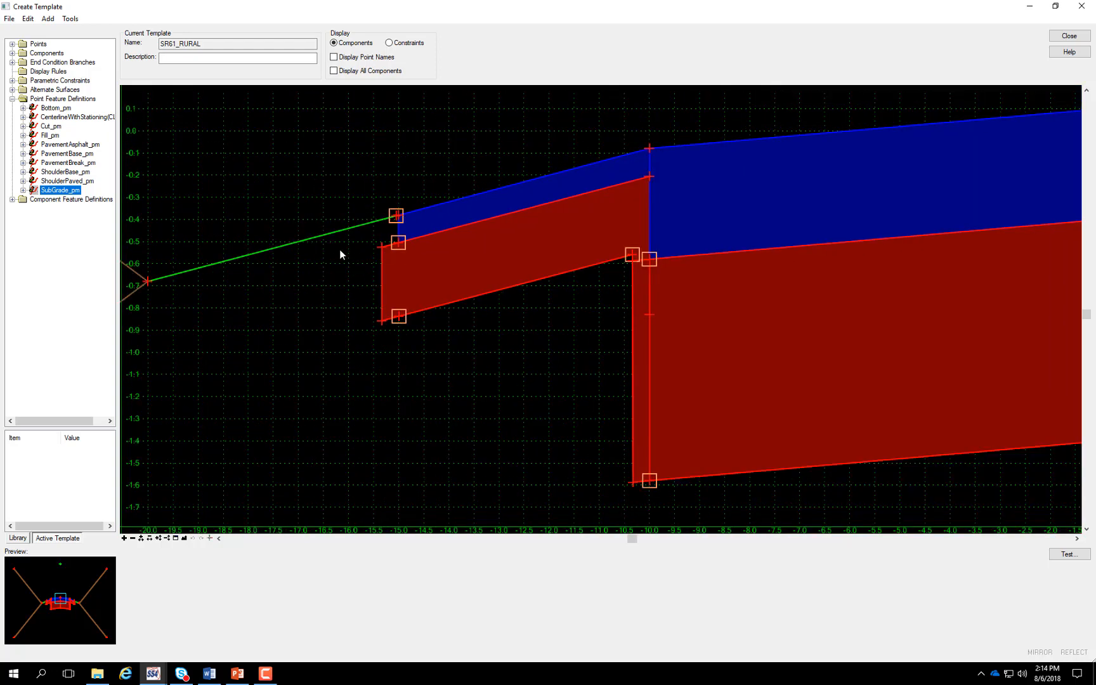
{"action": "scroll", "coordinate": [339, 249], "scroll_direction": "down", "scroll_amount": 1}
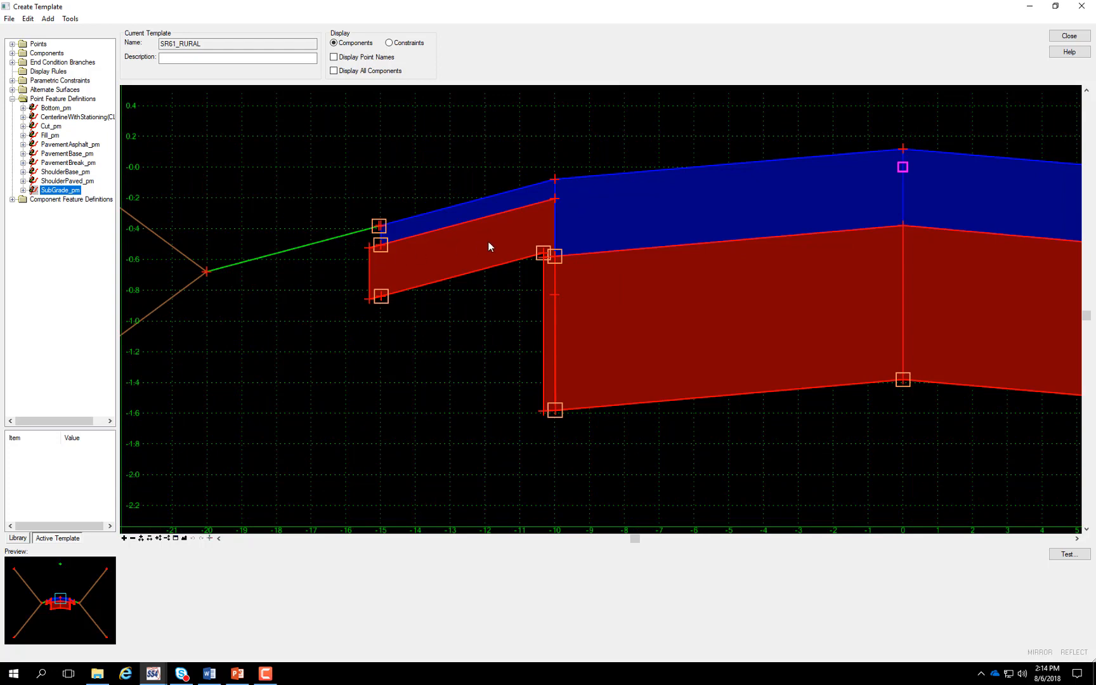
{"action": "mouse_move", "coordinate": [556, 254]}
{"action": "scroll", "coordinate": [554, 253], "scroll_direction": "up", "scroll_amount": 4}
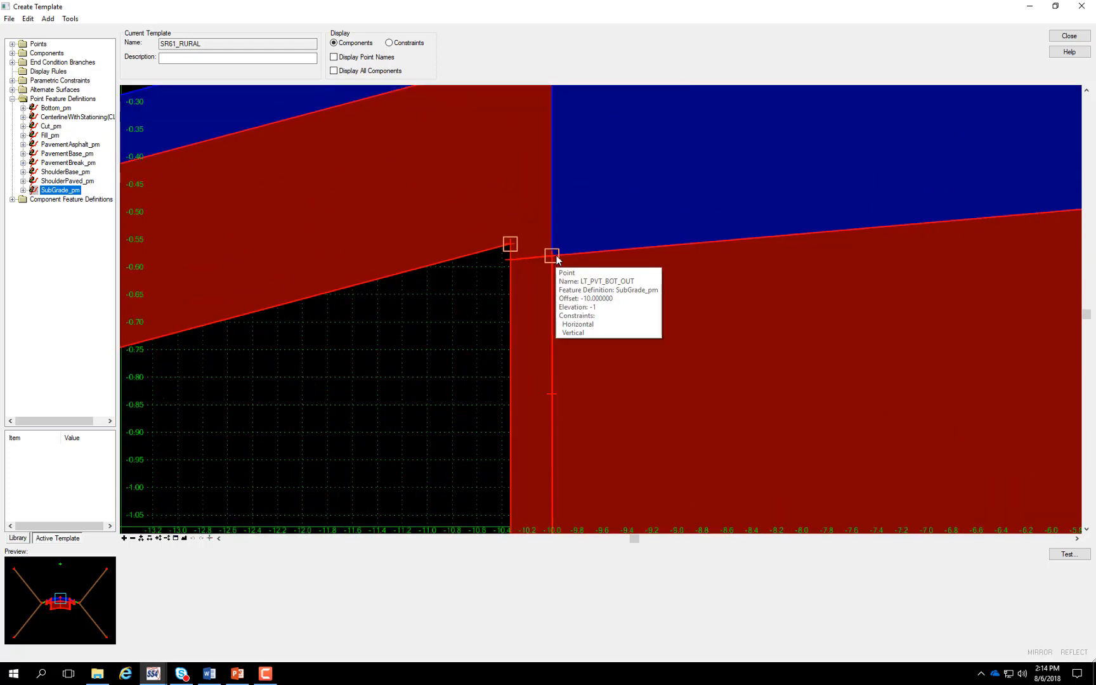
{"action": "scroll", "coordinate": [509, 249], "scroll_direction": "down", "scroll_amount": 1}
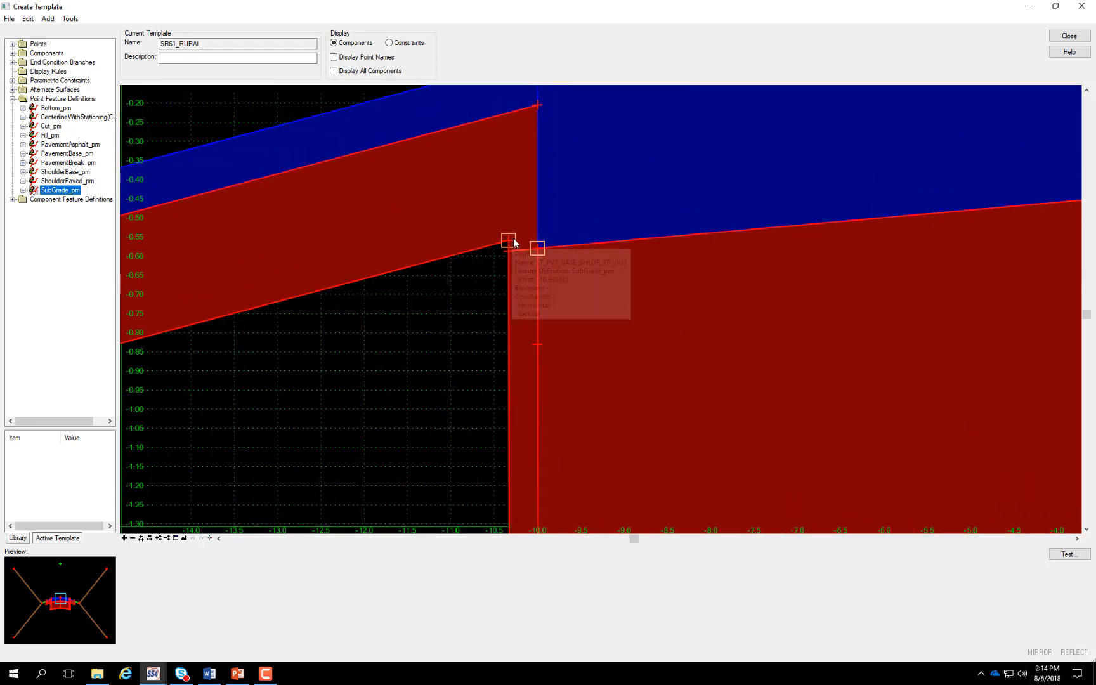
Compare the left edge-of-pavement subgrade points, and highlight the SR61_RURAL points assigned to the SUBGRADE alternate surface
{"action": "scroll", "coordinate": [526, 194], "scroll_direction": "down", "scroll_amount": 1}
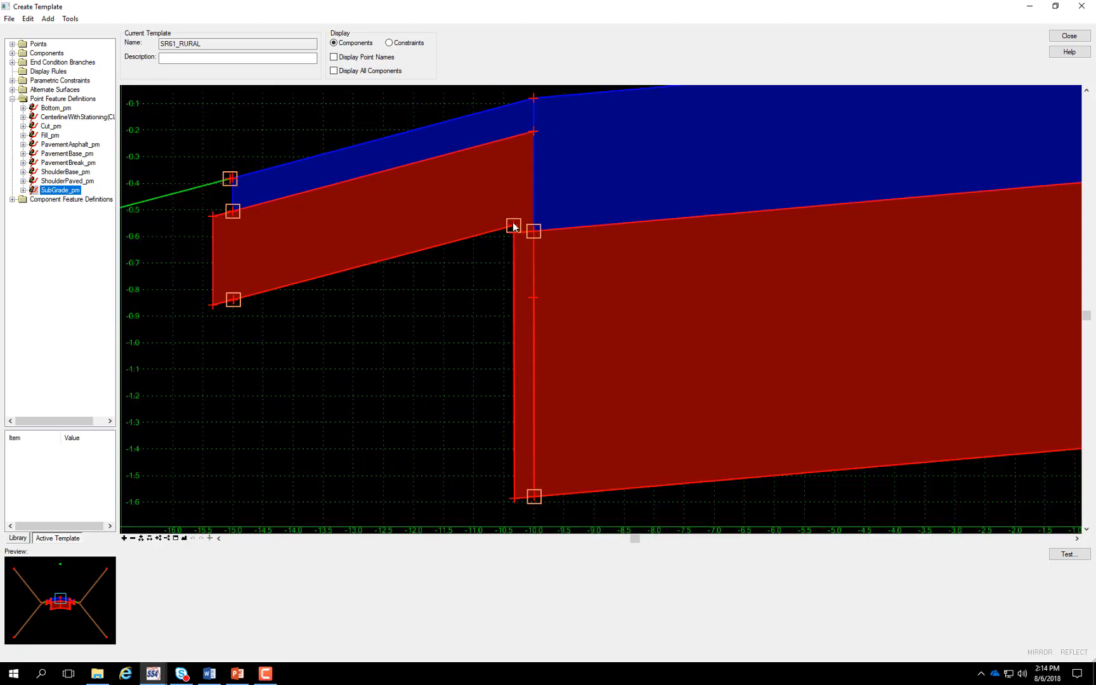
{"action": "mouse_move", "coordinate": [514, 227]}
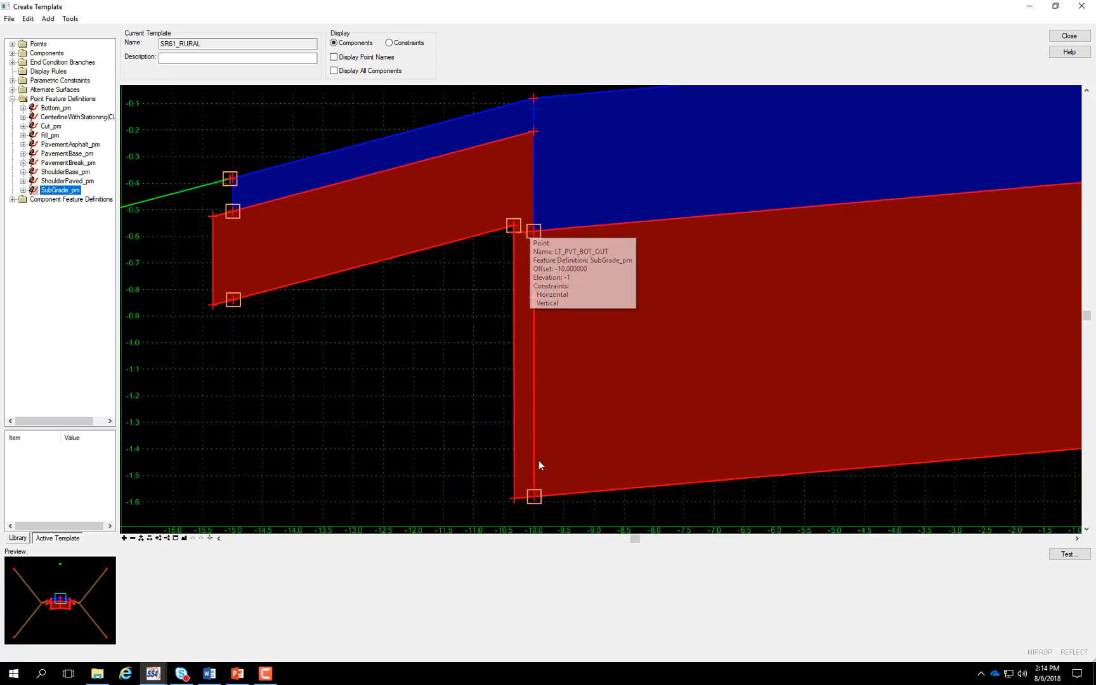
{"action": "mouse_move", "coordinate": [535, 503]}
{"action": "scroll", "coordinate": [386, 385], "scroll_direction": "down", "scroll_amount": 2}
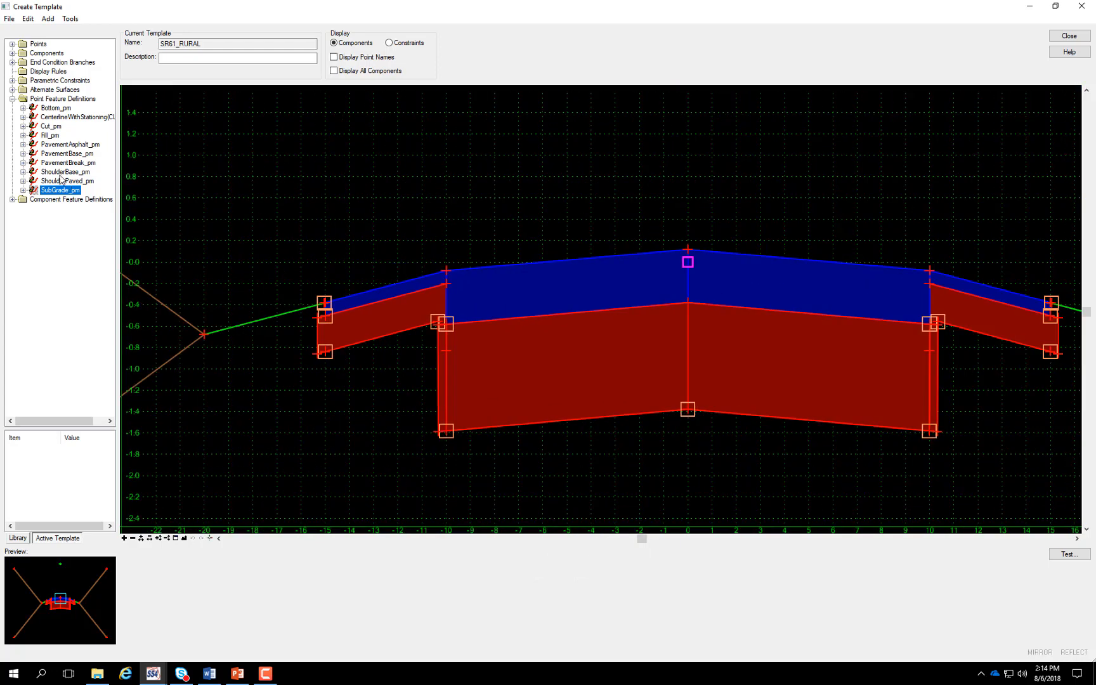
{"action": "left_click", "coordinate": [12, 98]}
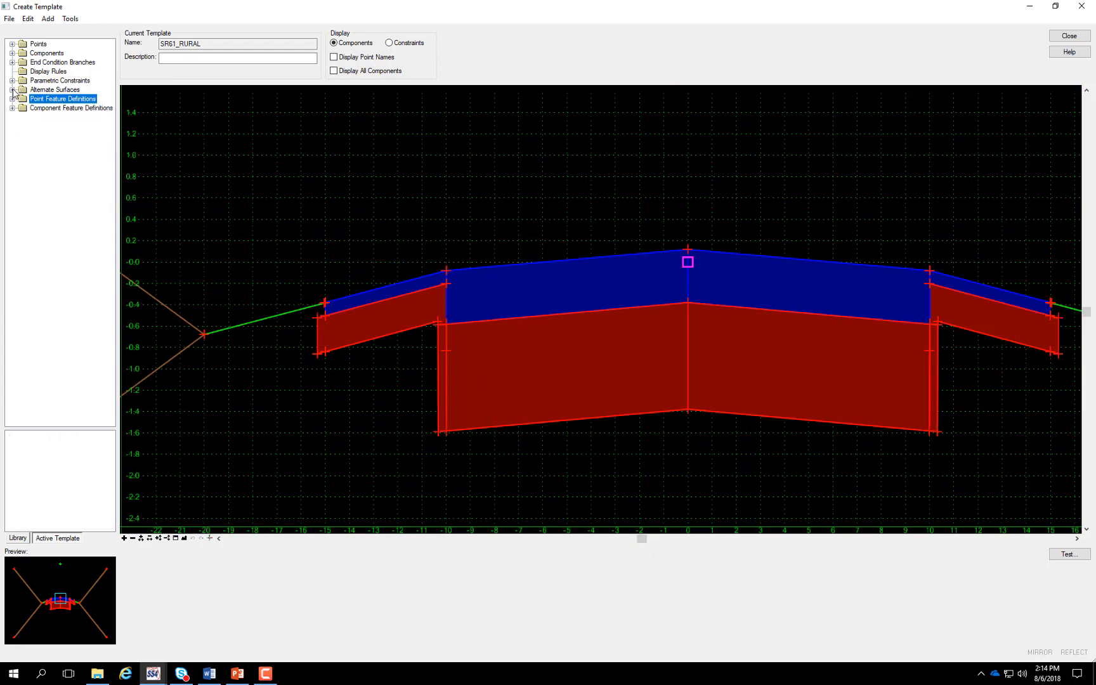
{"action": "left_click", "coordinate": [12, 89]}
{"action": "left_click", "coordinate": [59, 99]}
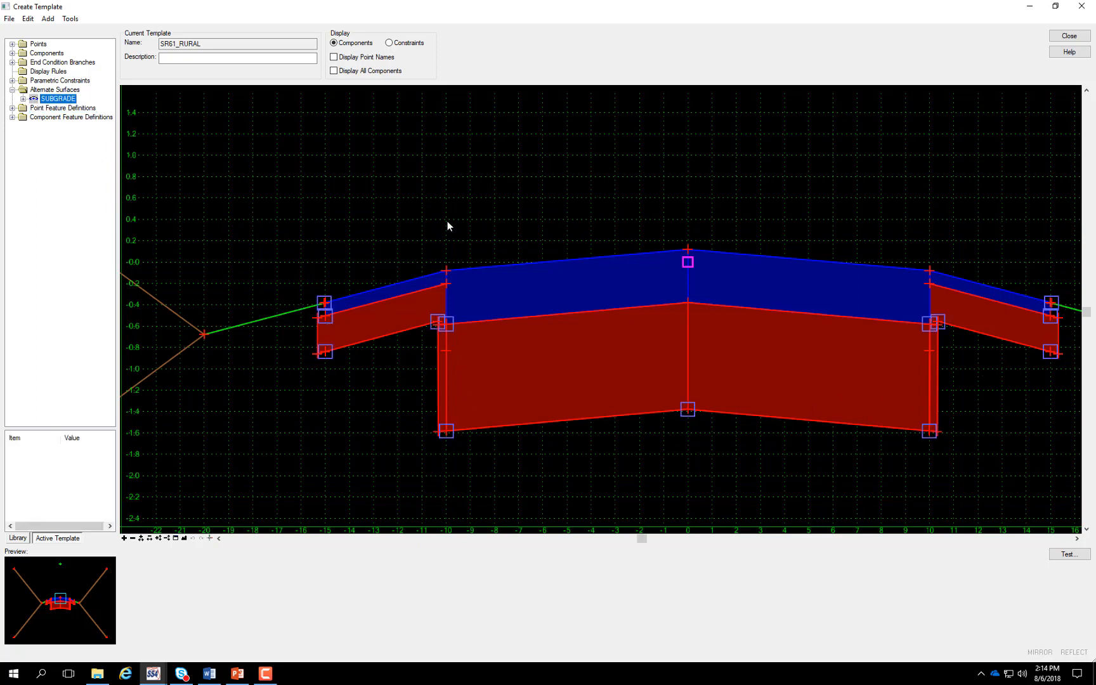
Make RRR98 the active template and highlight its points that use the SubGrade_pm feature definition
{"action": "left_click", "coordinate": [21, 539]}
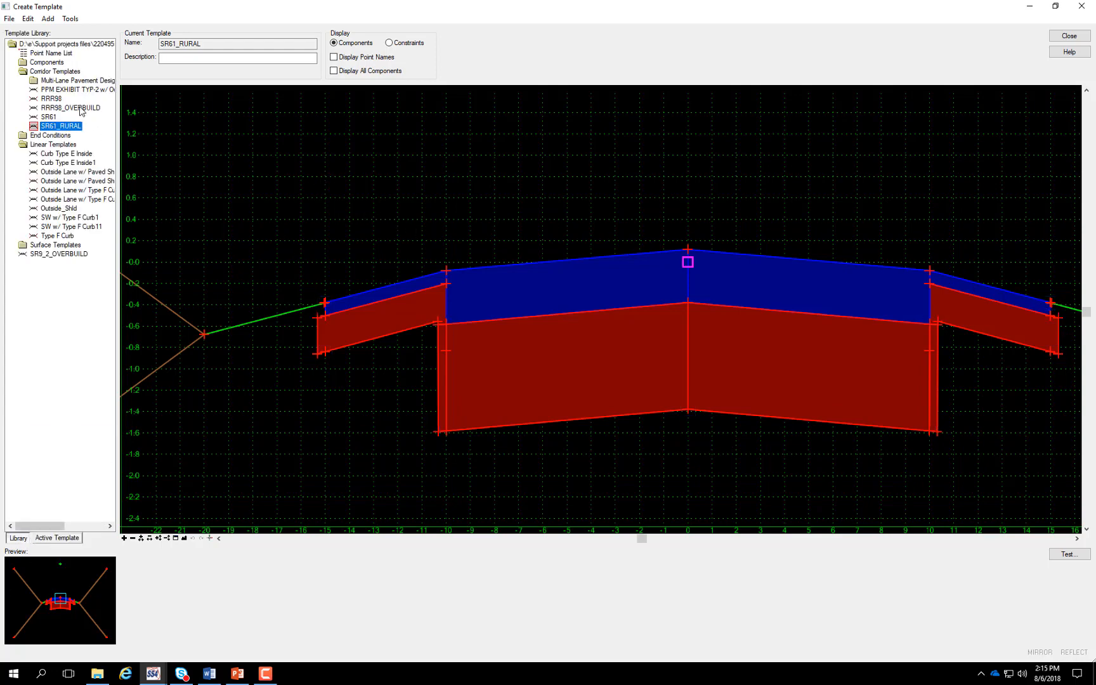
{"action": "left_click", "coordinate": [52, 99]}
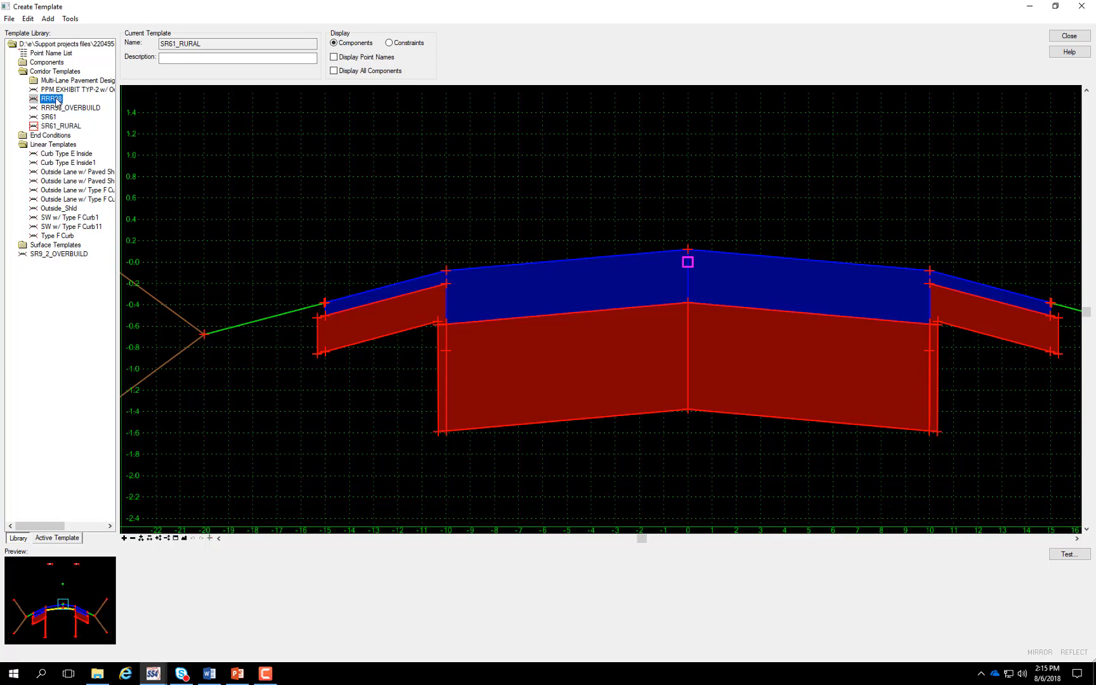
{"action": "double_click", "coordinate": [55, 100]}
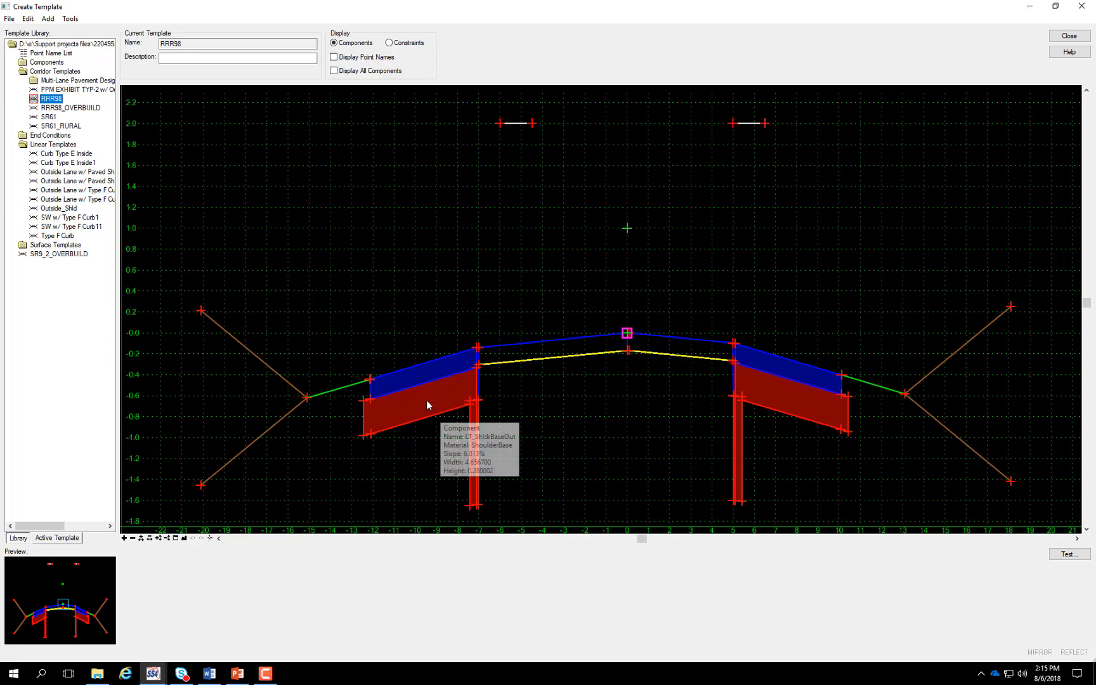
{"action": "left_click", "coordinate": [71, 538]}
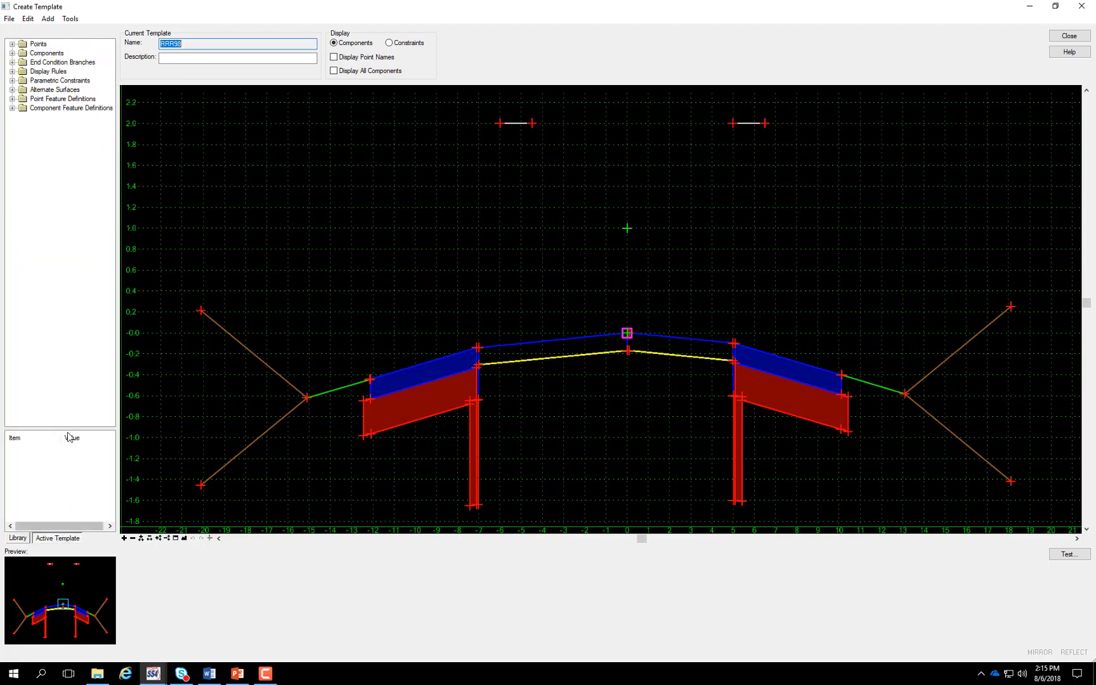
{"action": "left_click", "coordinate": [12, 99]}
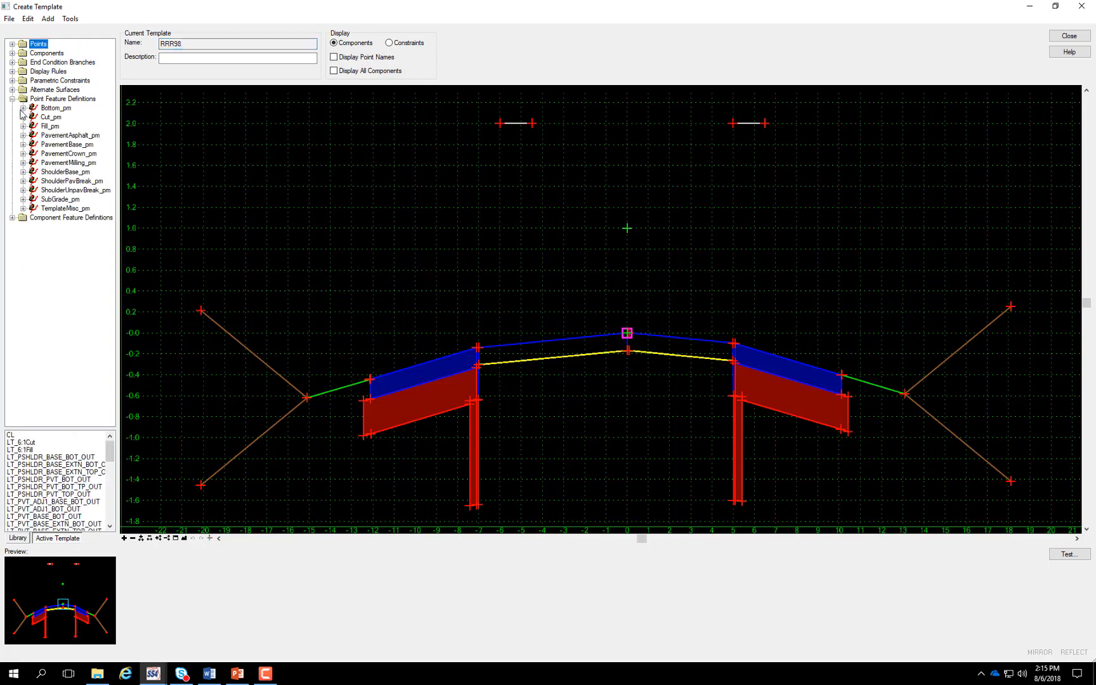
{"action": "left_click", "coordinate": [59, 200]}
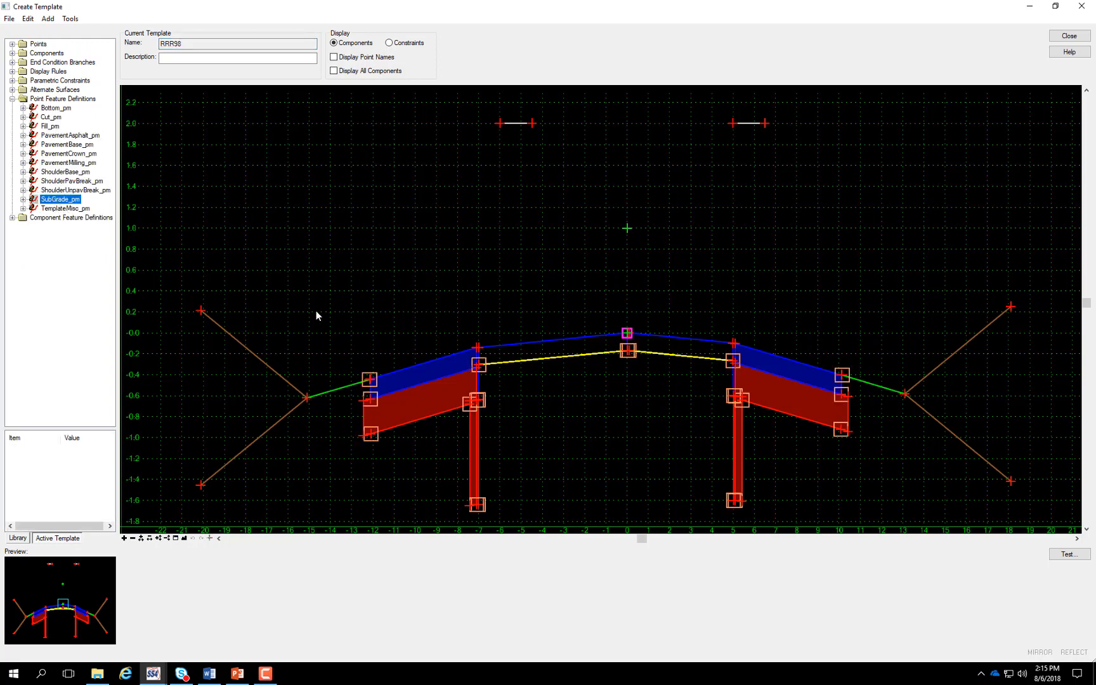
Trace the highlighted subgrade points from the left shoulder's outer edge along its base to the widening base extension
{"action": "scroll", "coordinate": [411, 311], "scroll_direction": "up", "scroll_amount": 5}
{"action": "scroll", "coordinate": [411, 312], "scroll_direction": "up", "scroll_amount": 2}
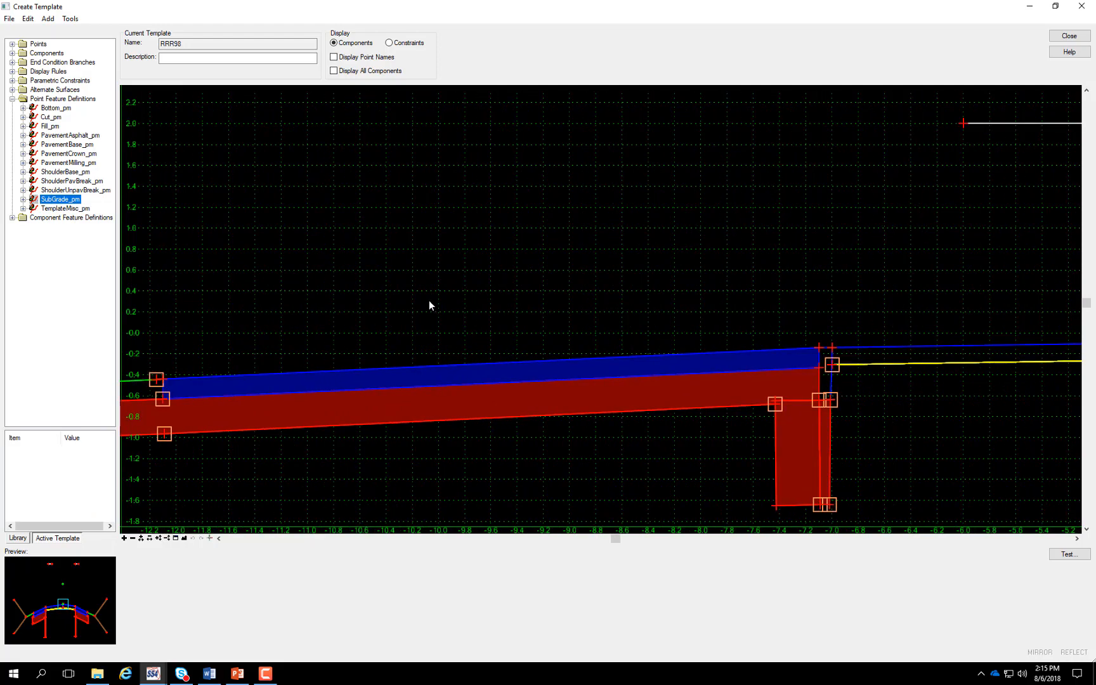
{"action": "scroll", "coordinate": [430, 301], "scroll_direction": "up", "scroll_amount": 1}
{"action": "scroll", "coordinate": [429, 301], "scroll_direction": "up", "scroll_amount": 1}
{"action": "scroll", "coordinate": [524, 217], "scroll_direction": "down", "scroll_amount": 2}
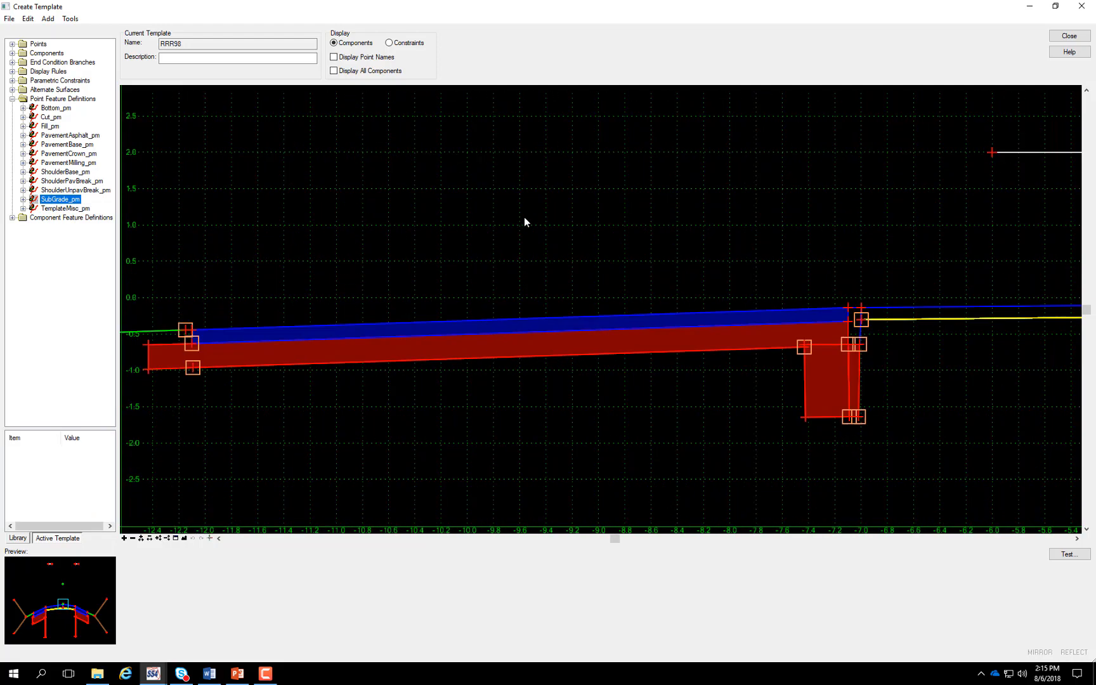
{"action": "scroll", "coordinate": [596, 239], "scroll_direction": "down", "scroll_amount": 1}
{"action": "scroll", "coordinate": [251, 315], "scroll_direction": "up", "scroll_amount": 3}
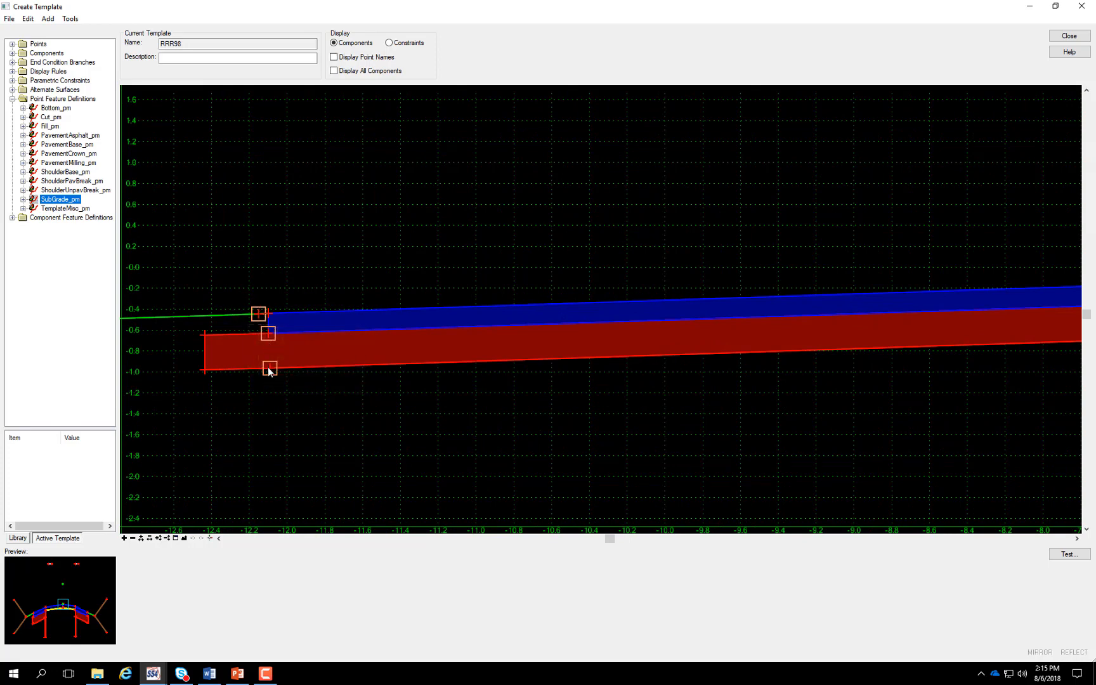
{"action": "scroll", "coordinate": [146, 343], "scroll_direction": "down", "scroll_amount": 3}
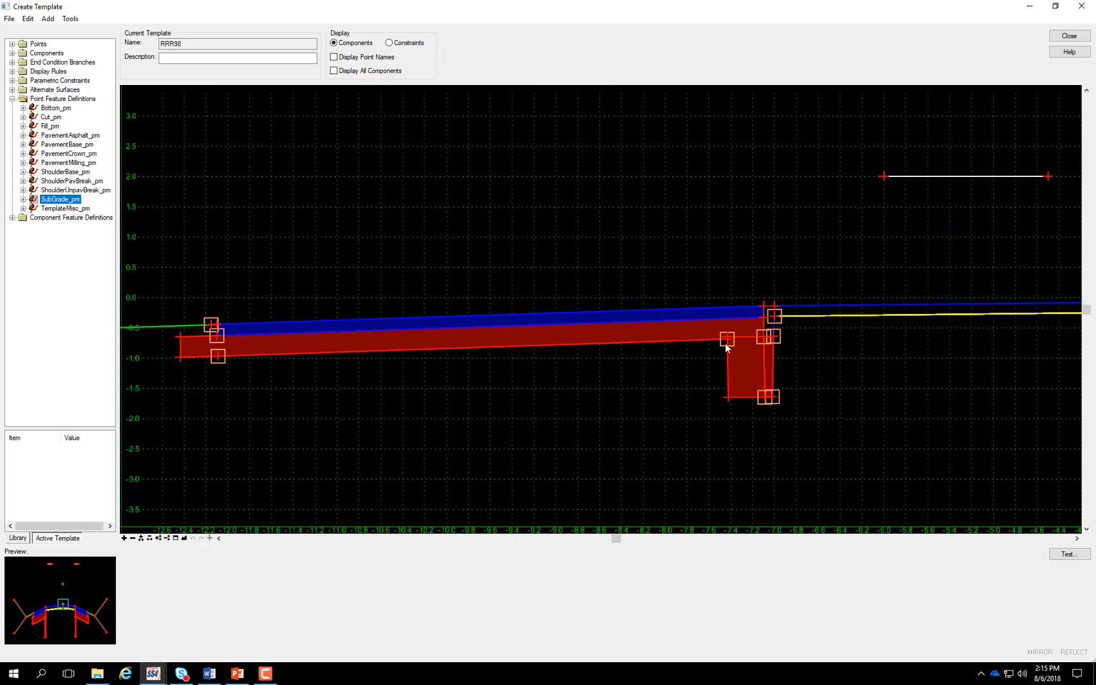
{"action": "scroll", "coordinate": [730, 397], "scroll_direction": "up", "scroll_amount": 4}
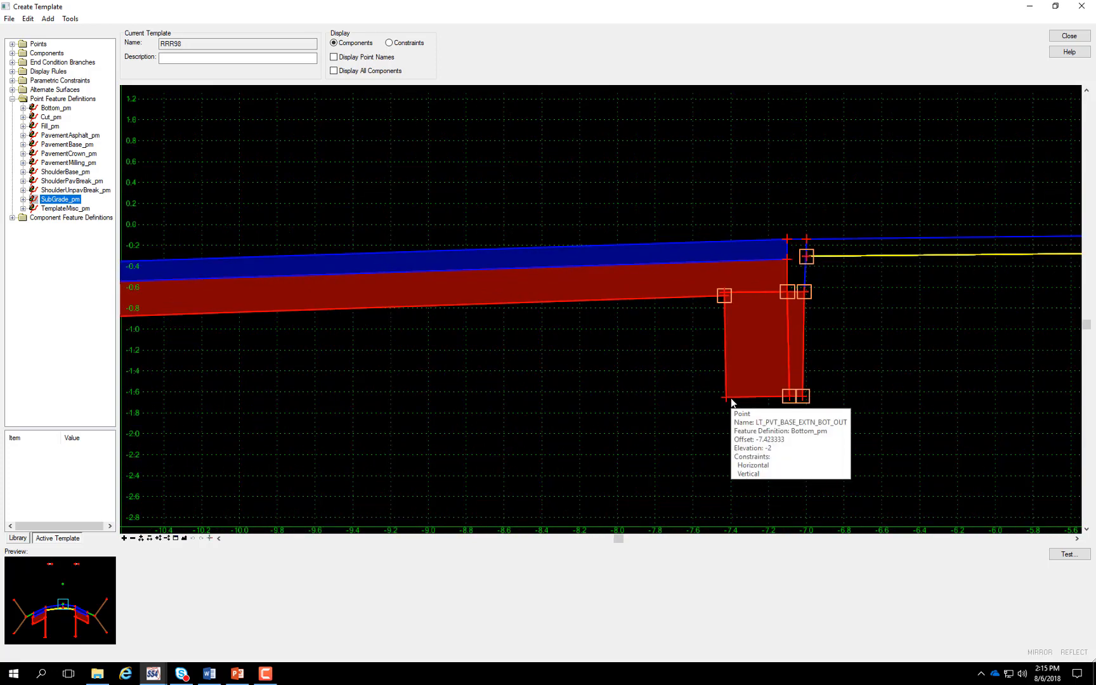
Check the properties of the left pavement base extension's bottom outer point and highlight the SubGrade_pm points again
{"action": "double_click", "coordinate": [723, 397]}
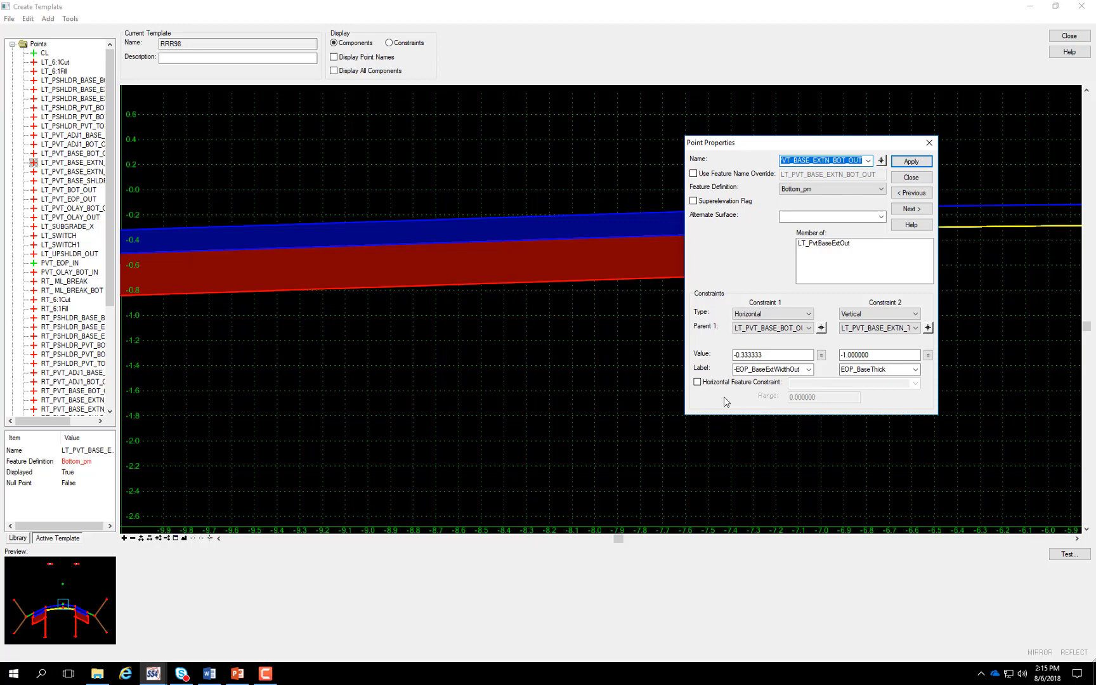
{"action": "left_click", "coordinate": [912, 179]}
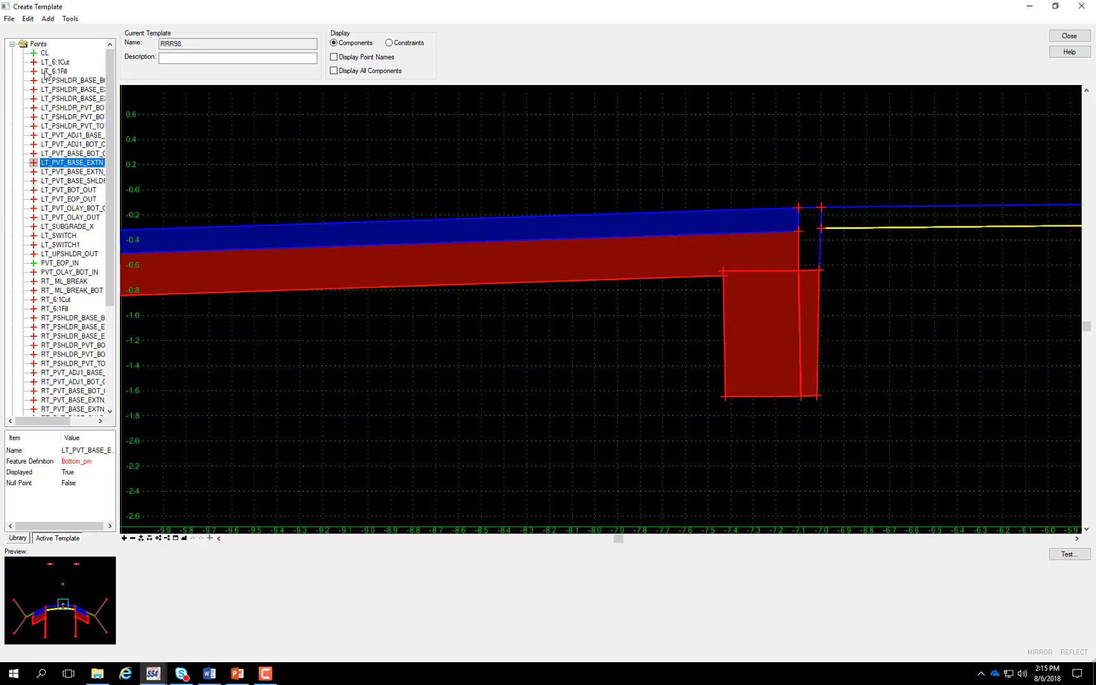
{"action": "left_click", "coordinate": [12, 46]}
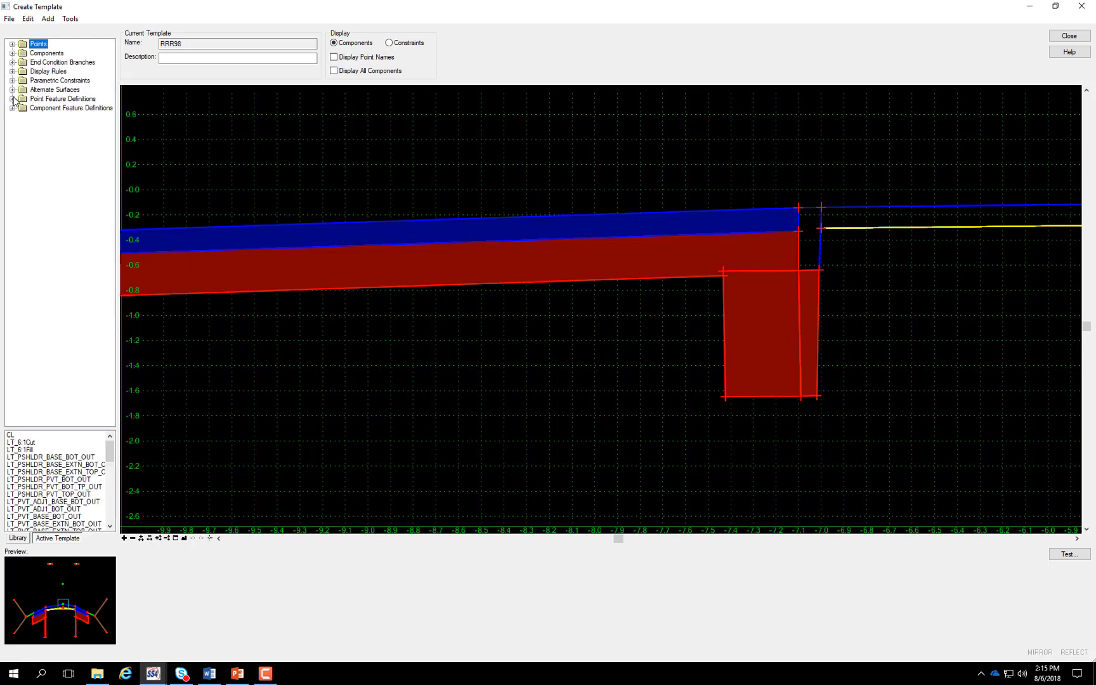
{"action": "left_click", "coordinate": [12, 99]}
{"action": "left_click", "coordinate": [59, 199]}
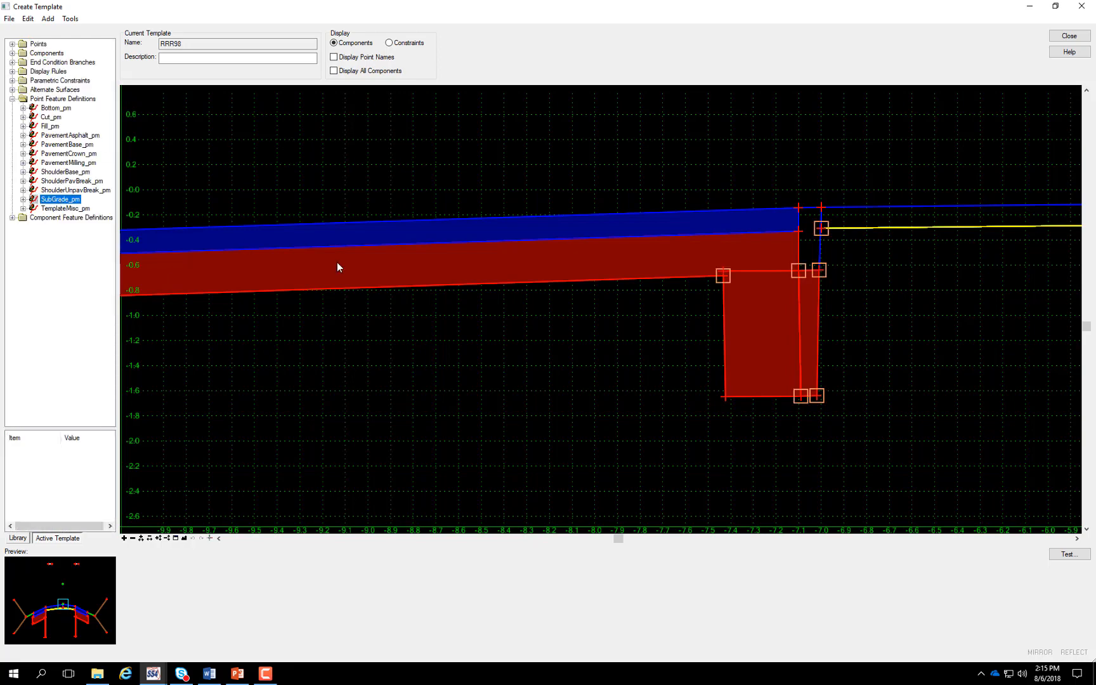
Test the point controls of the left widening's top outer edge point, moving it outward to an offset of about -8.9
{"action": "mouse_move", "coordinate": [723, 276]}
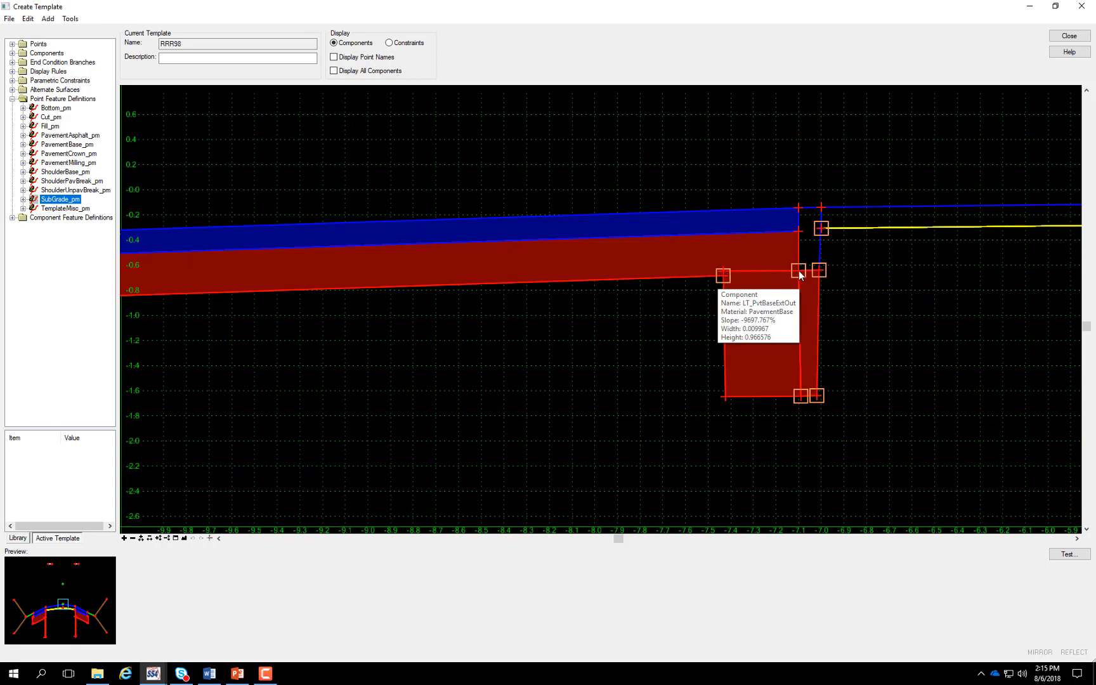
{"action": "mouse_move", "coordinate": [799, 398]}
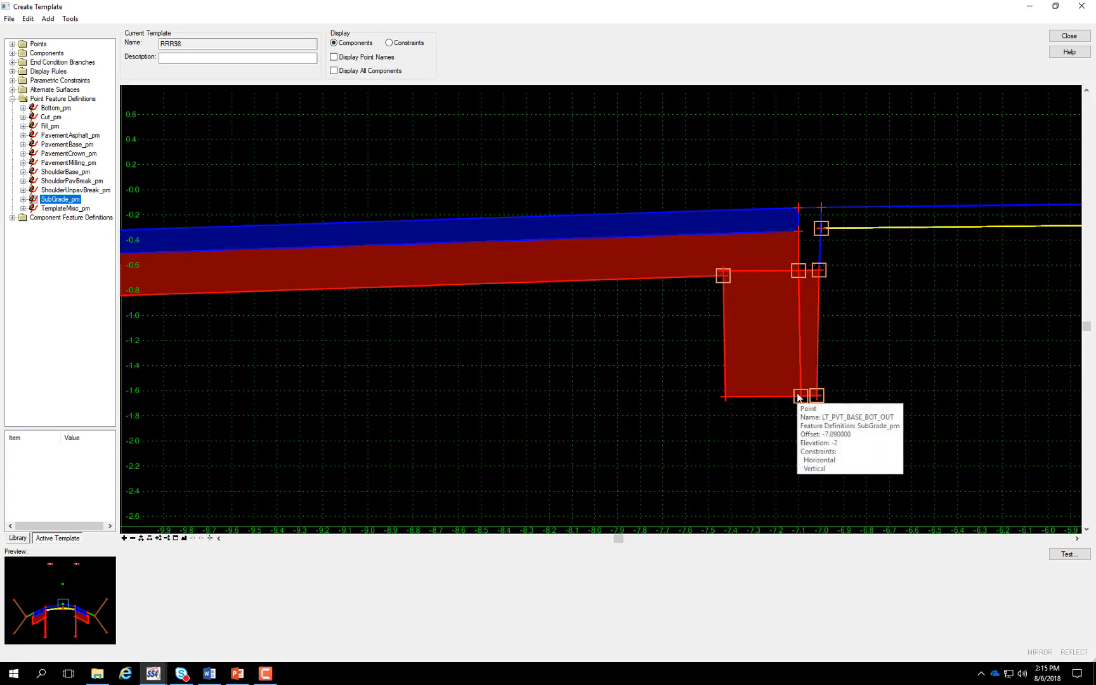
{"action": "right_click", "coordinate": [798, 209]}
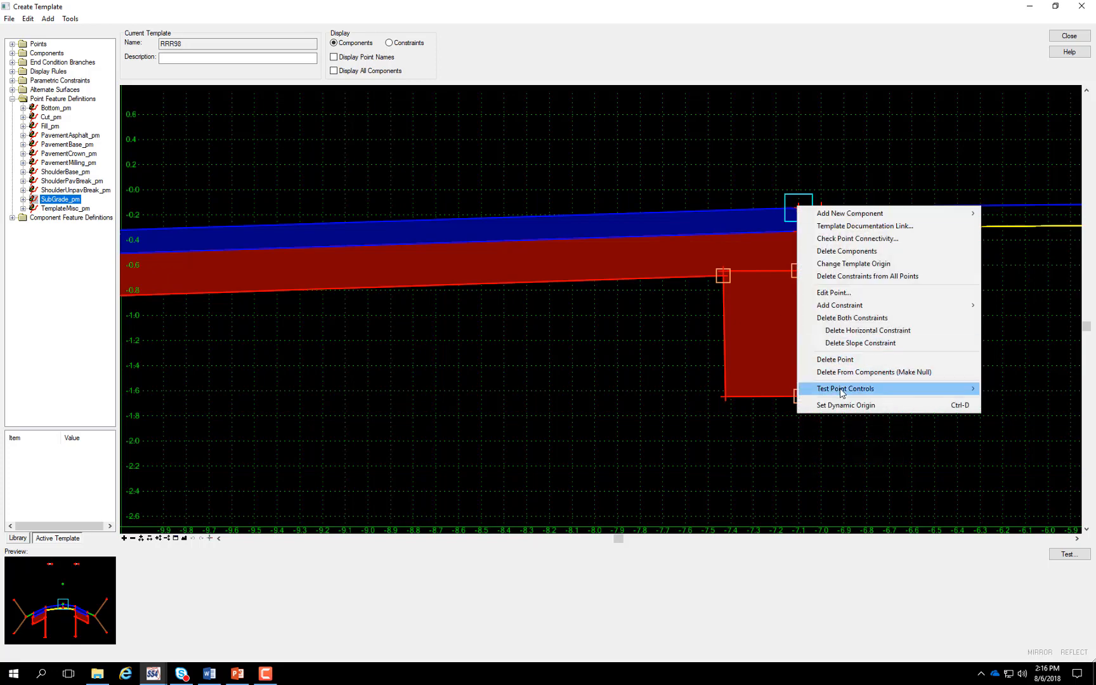
{"action": "mouse_move", "coordinate": [842, 389]}
{"action": "left_click", "coordinate": [730, 402]}
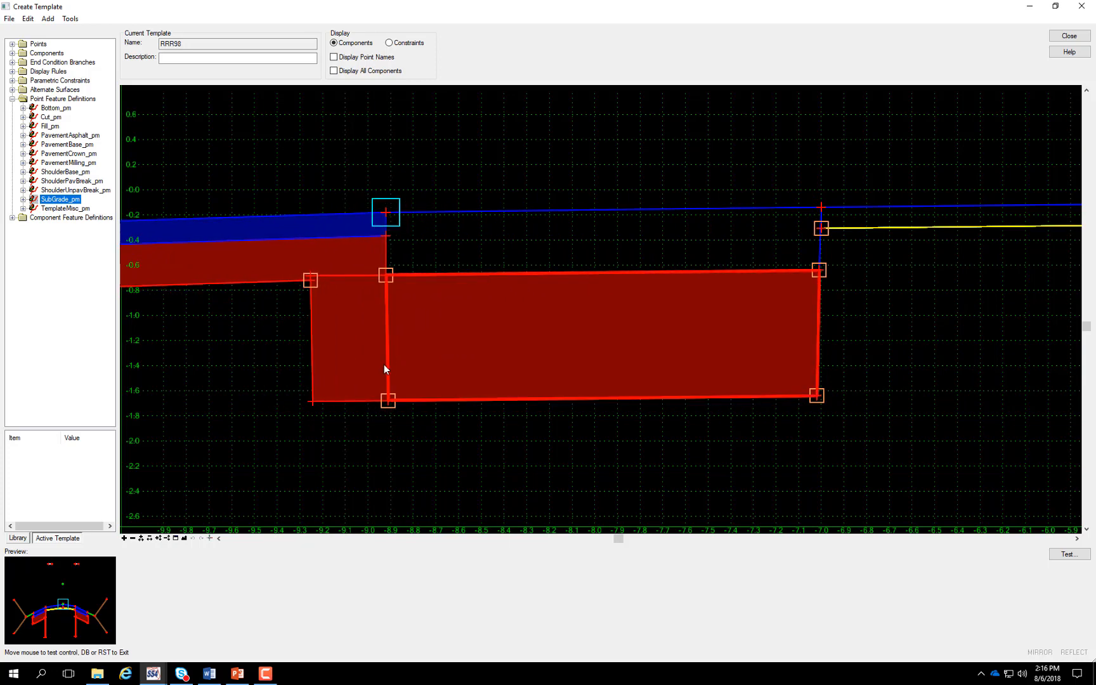
{"action": "left_click", "coordinate": [388, 360]}
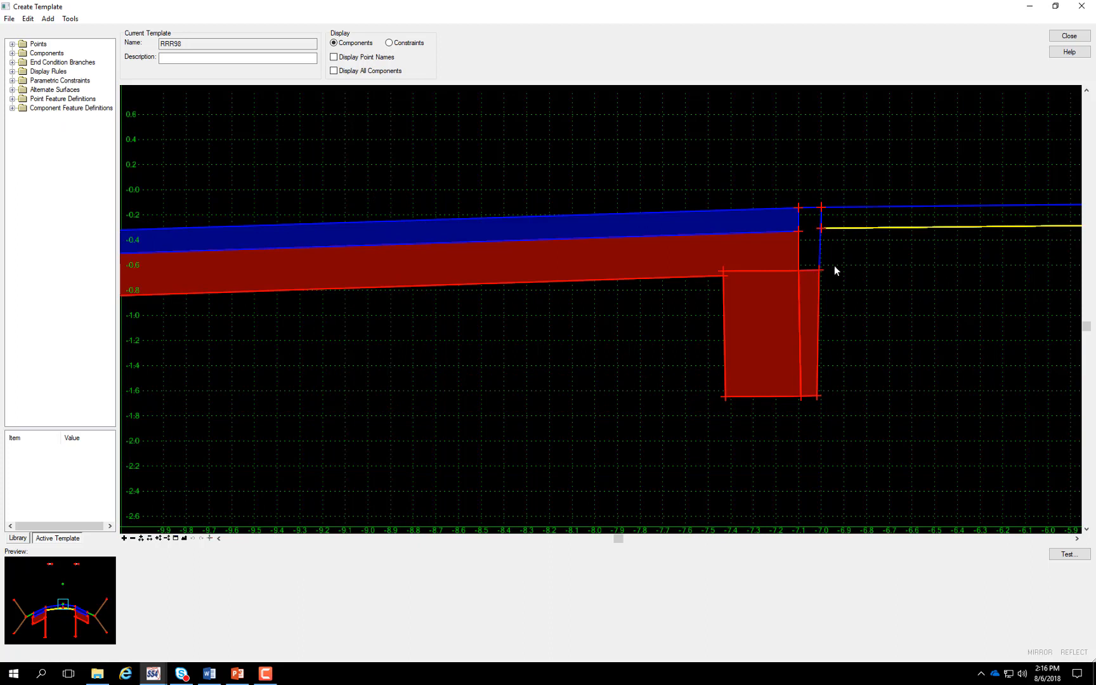
Highlight the SubGrade_pm points again and examine those around the left widening and the bottom edge of the overlay
{"action": "mouse_move", "coordinate": [807, 277]}
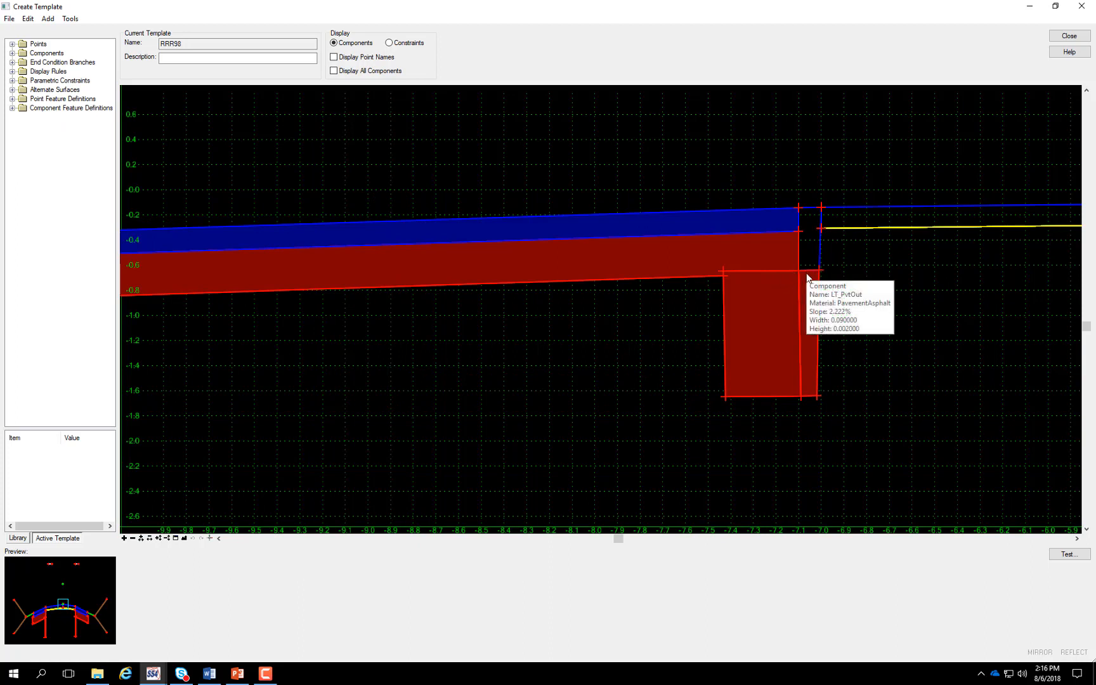
{"action": "left_click", "coordinate": [12, 99]}
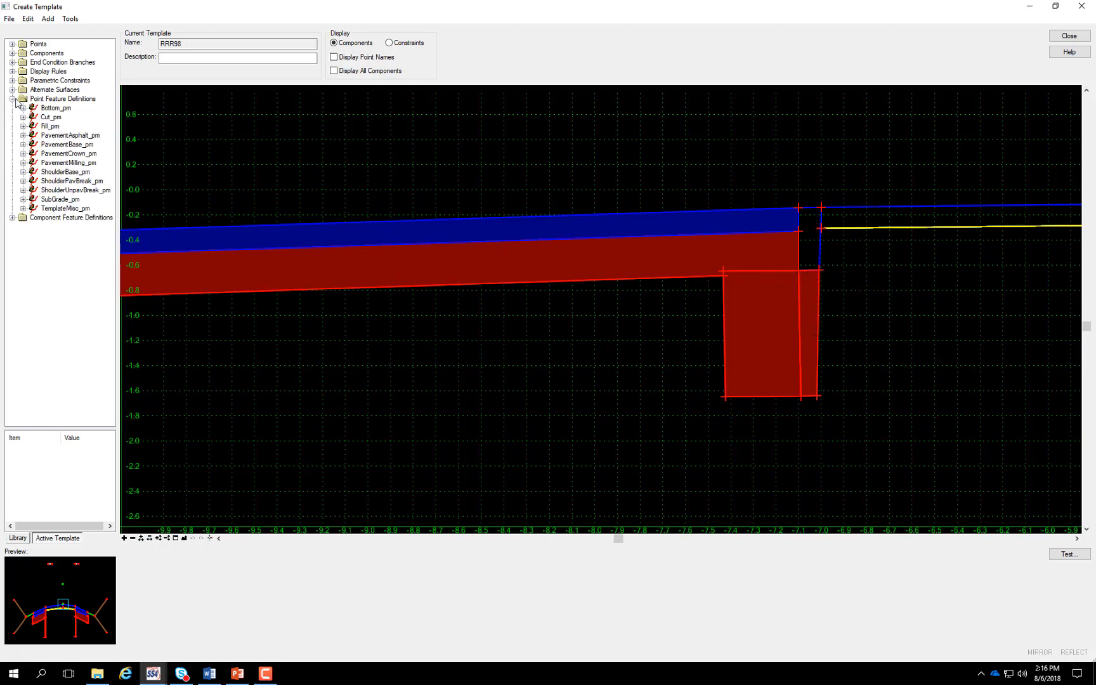
{"action": "left_click", "coordinate": [58, 199]}
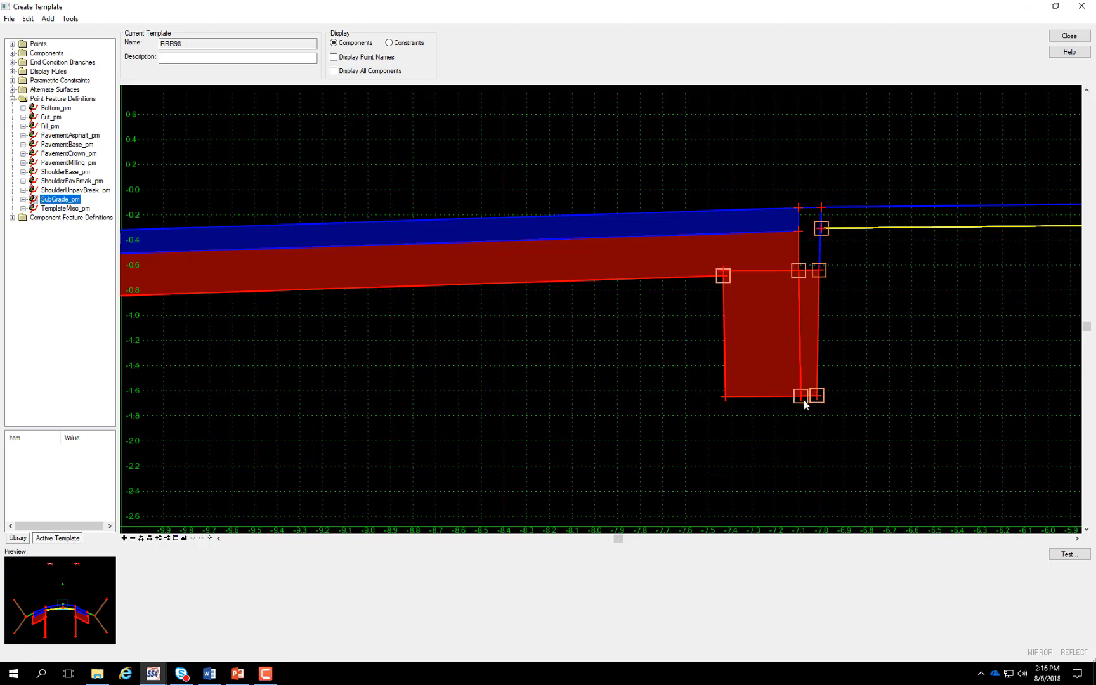
{"action": "mouse_move", "coordinate": [821, 230]}
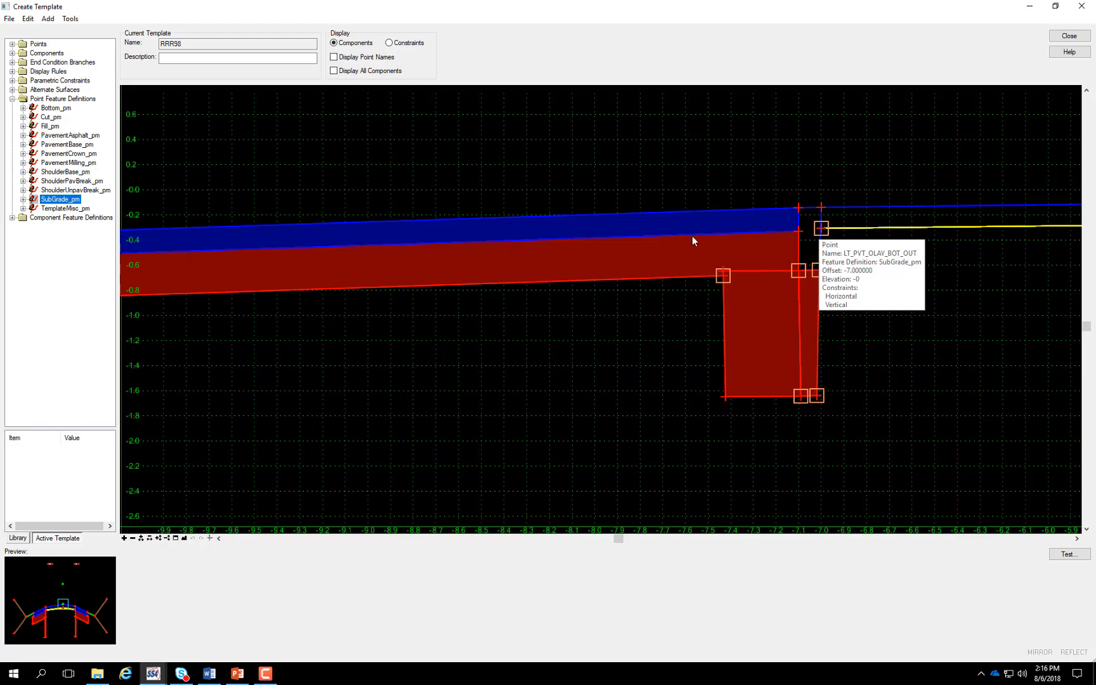
{"action": "scroll", "coordinate": [665, 240], "scroll_direction": "down", "scroll_amount": 2}
{"action": "scroll", "coordinate": [666, 245], "scroll_direction": "down", "scroll_amount": 5}
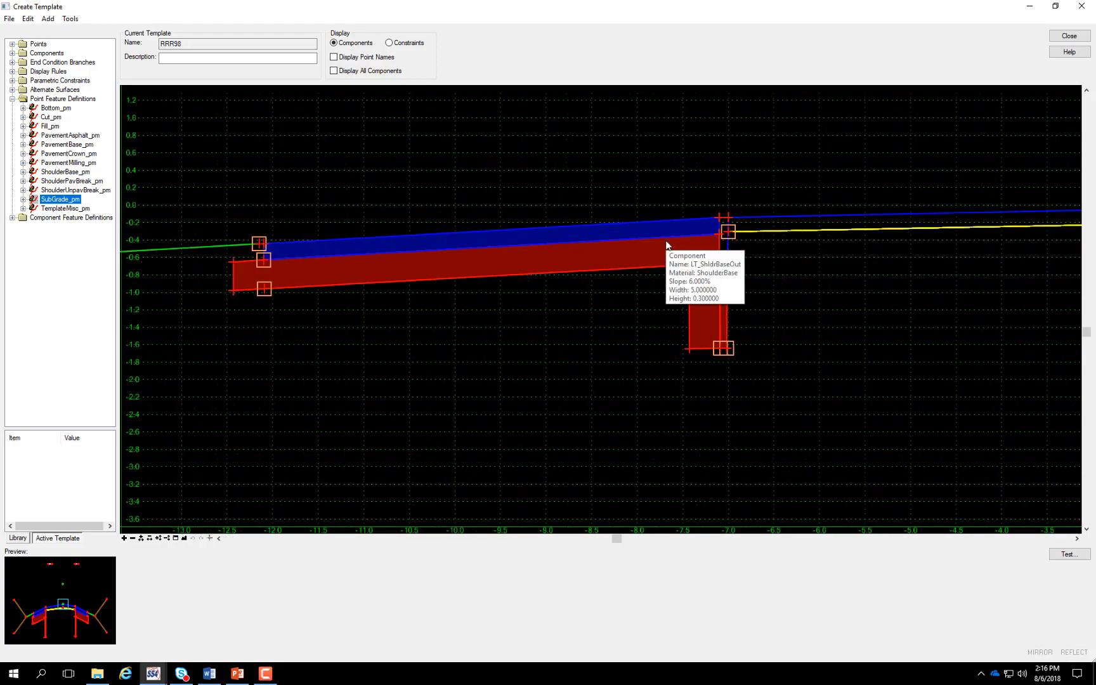
{"action": "scroll", "coordinate": [551, 288], "scroll_direction": "down", "scroll_amount": 1}
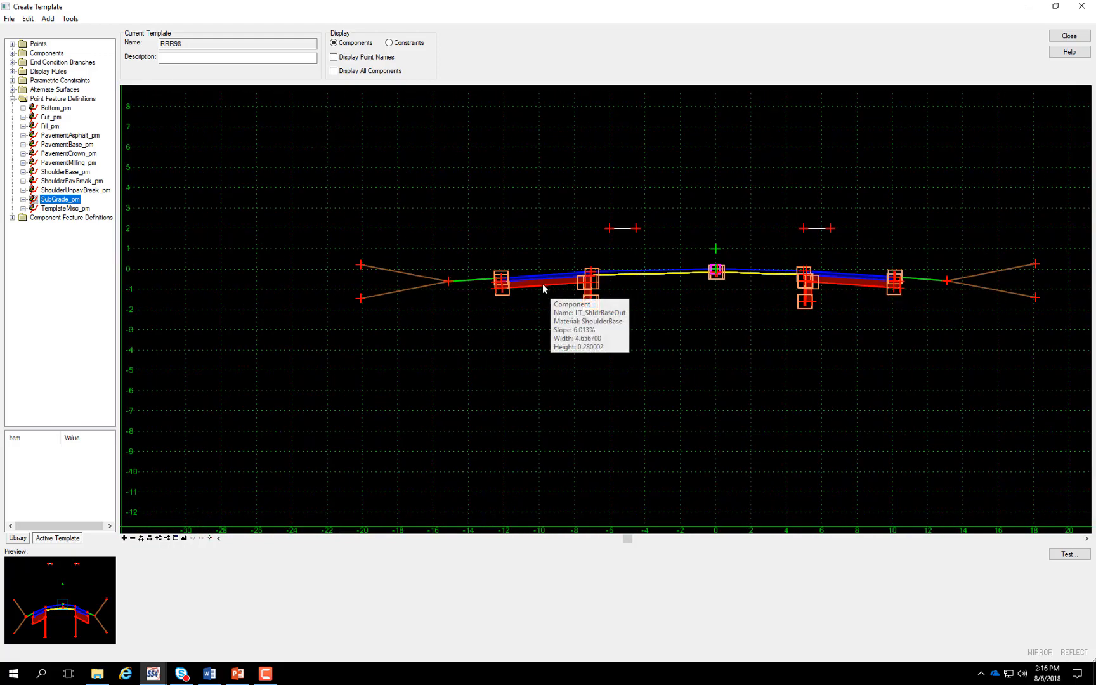
Make the Outside Lane w/ Paved Shoulder linear template active and display the categories of its contents
{"action": "left_click", "coordinate": [19, 539]}
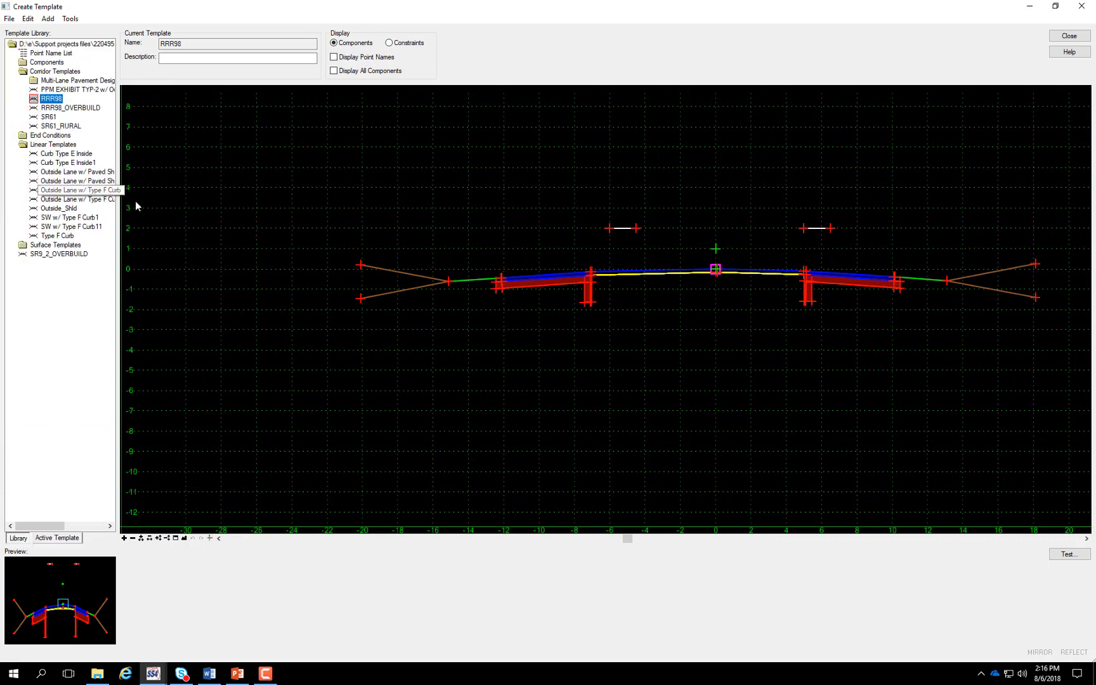
{"action": "left_click", "coordinate": [76, 173]}
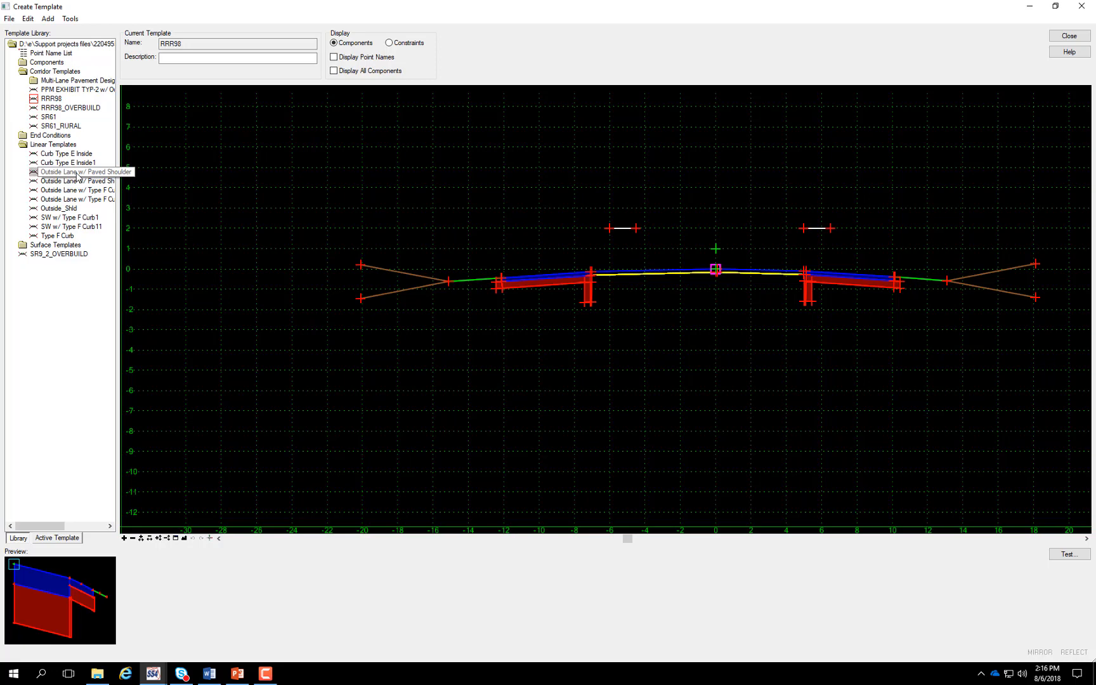
{"action": "double_click", "coordinate": [77, 173]}
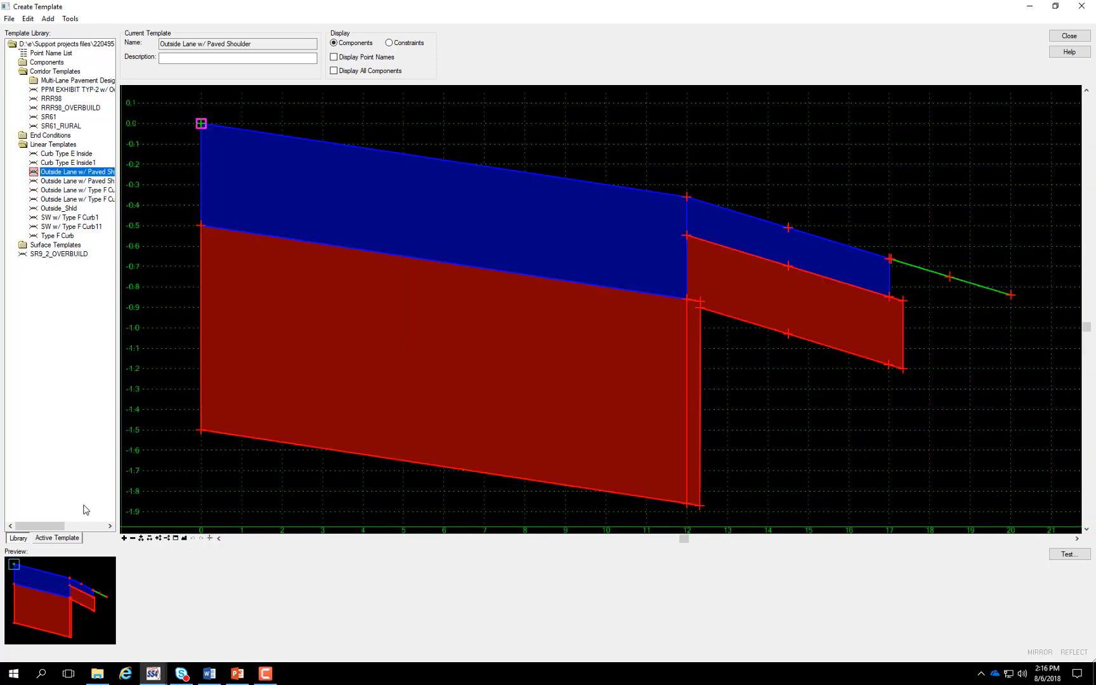
{"action": "left_click", "coordinate": [74, 539]}
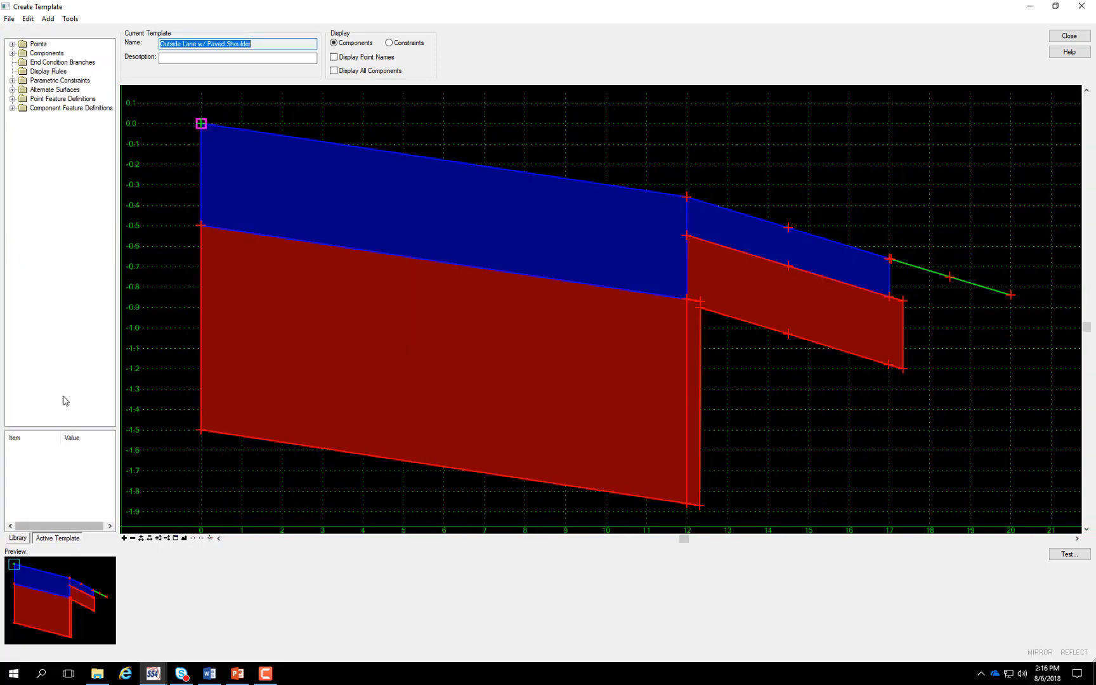
Highlight the SubGrade_pm points of Outside Lane w/ Paved Shoulder and compare them with the points in its SUBGRADE alternate surface
{"action": "left_click", "coordinate": [12, 99]}
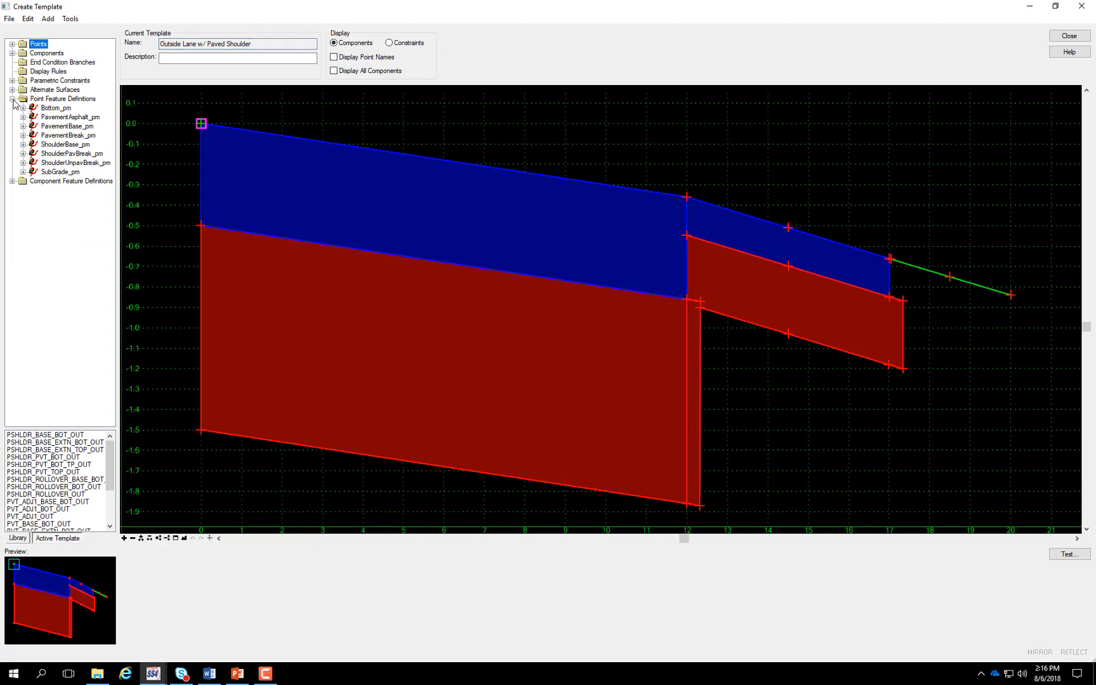
{"action": "left_click", "coordinate": [60, 171]}
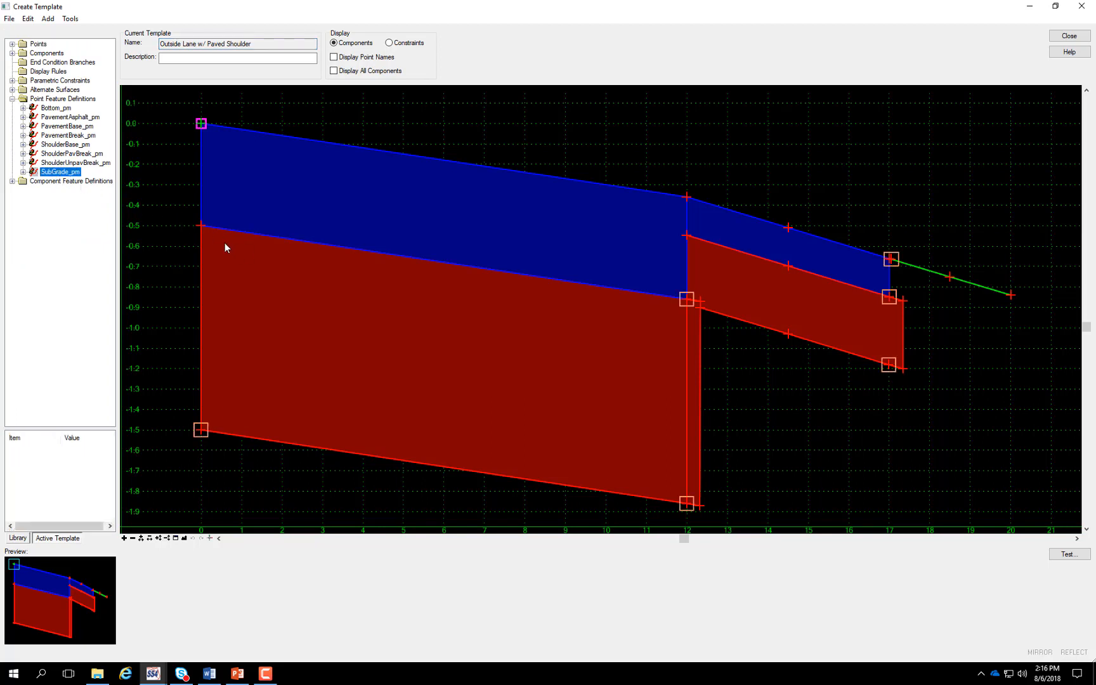
{"action": "left_click", "coordinate": [12, 89]}
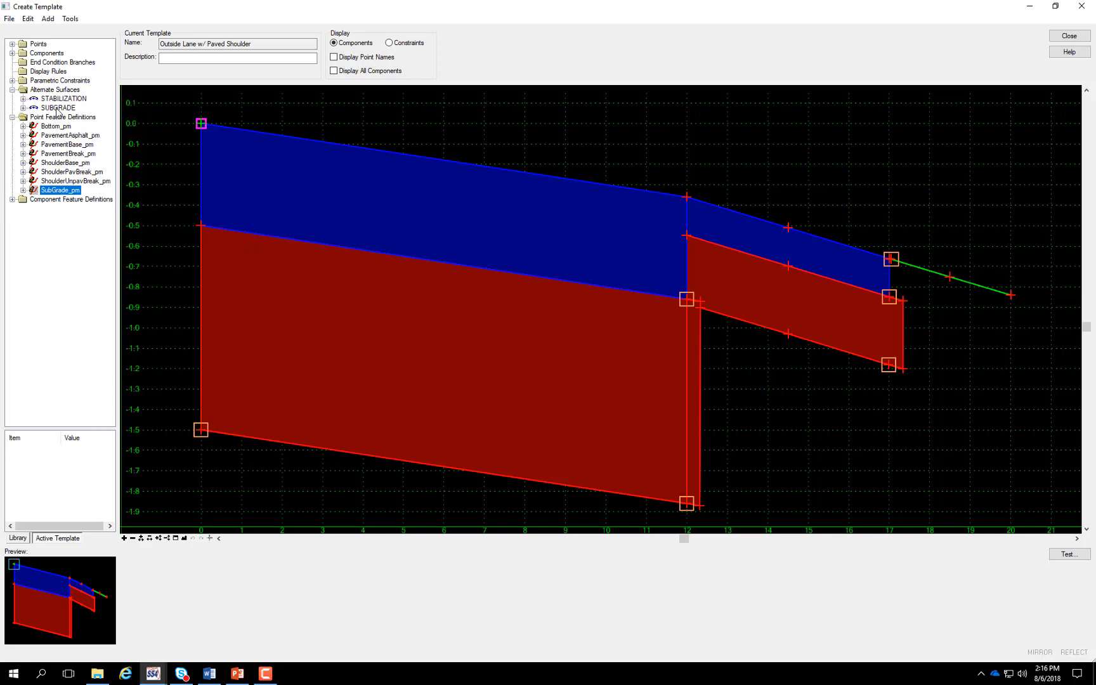
{"action": "left_click", "coordinate": [57, 108]}
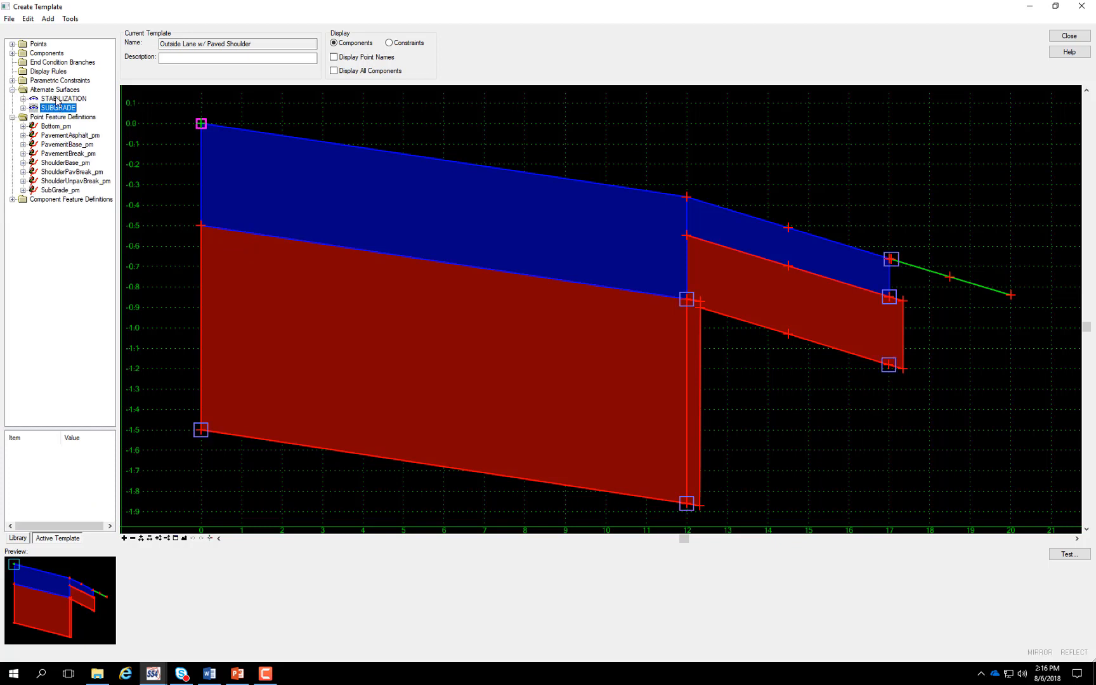
Delete the STABILIZATION alternate surface from the Outside Lane w/ Paved Shoulder template, keeping SUBGRADE
{"action": "left_click", "coordinate": [58, 99]}
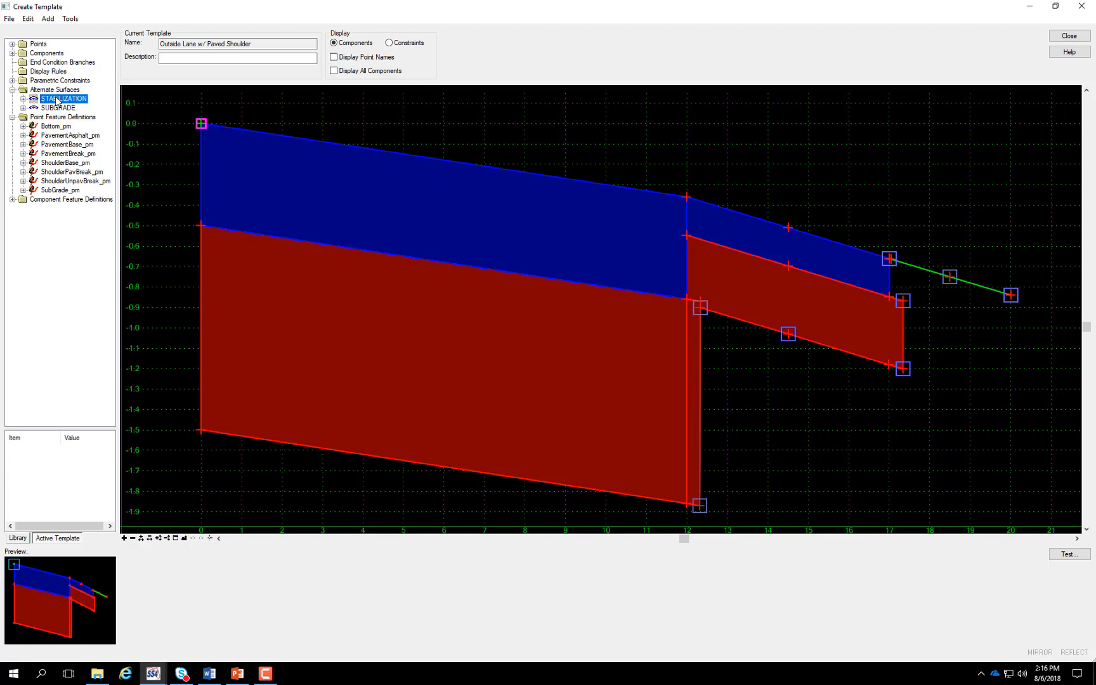
{"action": "right_click", "coordinate": [56, 100]}
{"action": "left_click", "coordinate": [73, 111]}
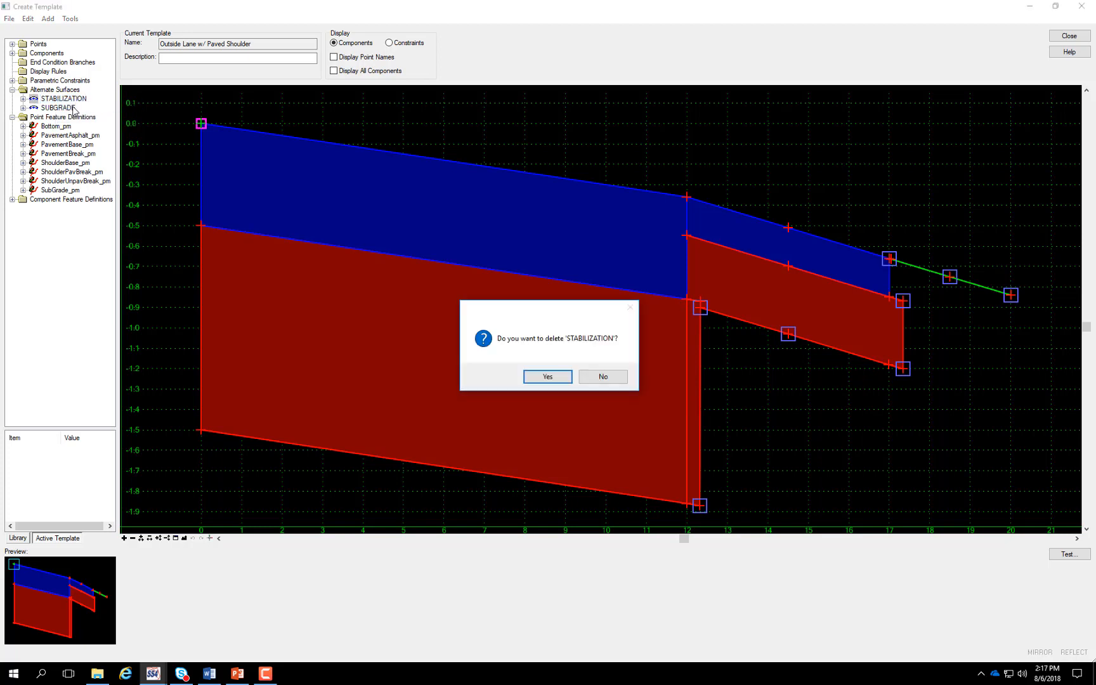
{"action": "left_click", "coordinate": [544, 375]}
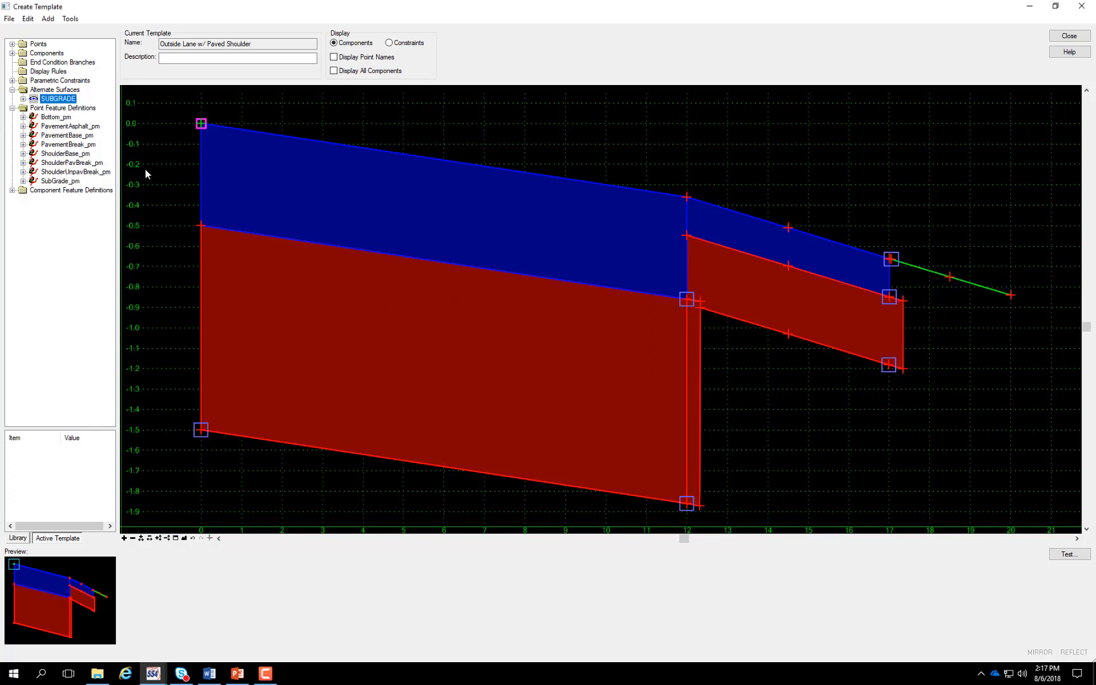
{"action": "left_click", "coordinate": [58, 100]}
{"action": "key", "text": "Return"}
{"action": "left_click", "coordinate": [12, 89]}
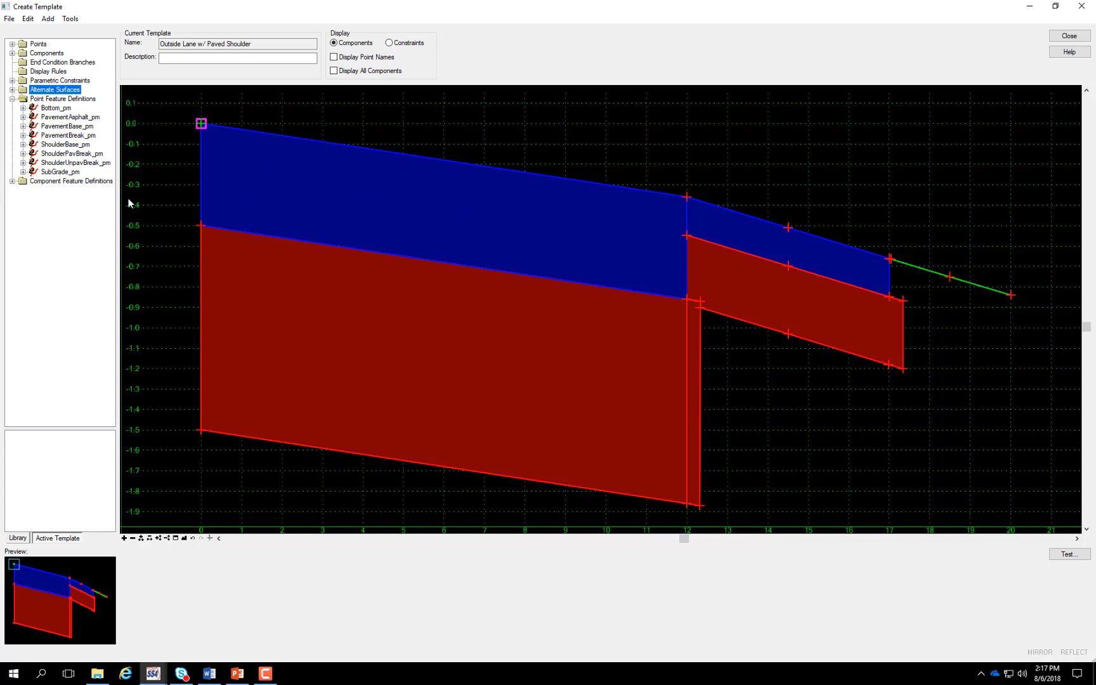
Make the Outside Lane w/ Paved Shoulder1 linear template active and display the categories of its contents
{"action": "left_click", "coordinate": [14, 538]}
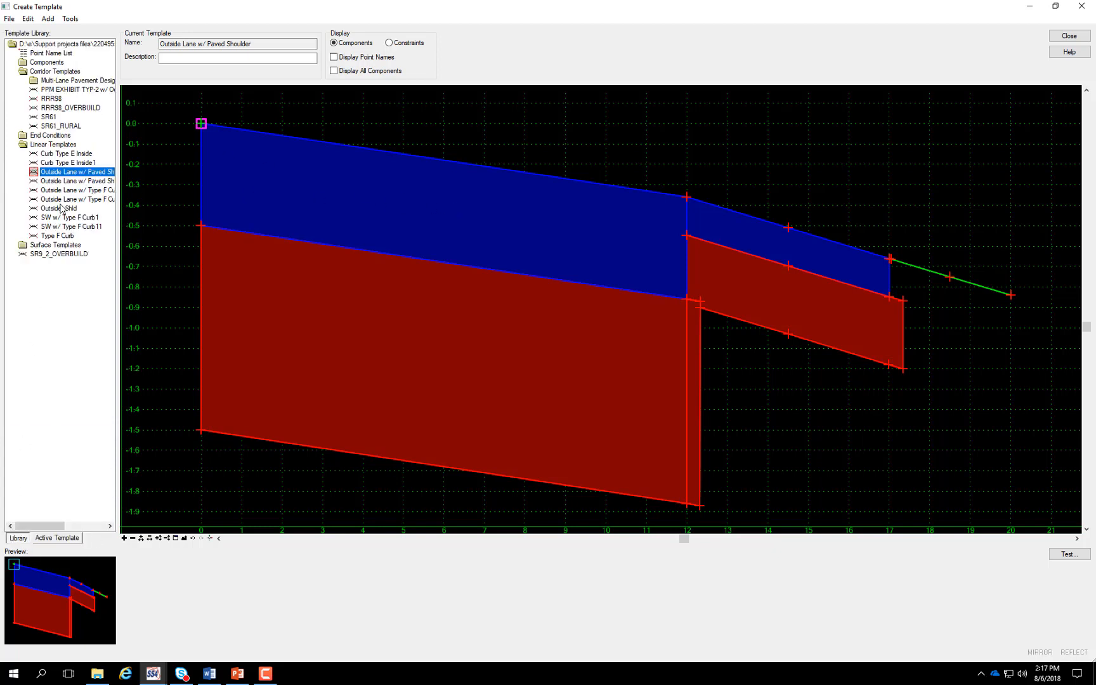
{"action": "left_click", "coordinate": [76, 182]}
{"action": "double_click", "coordinate": [76, 182]}
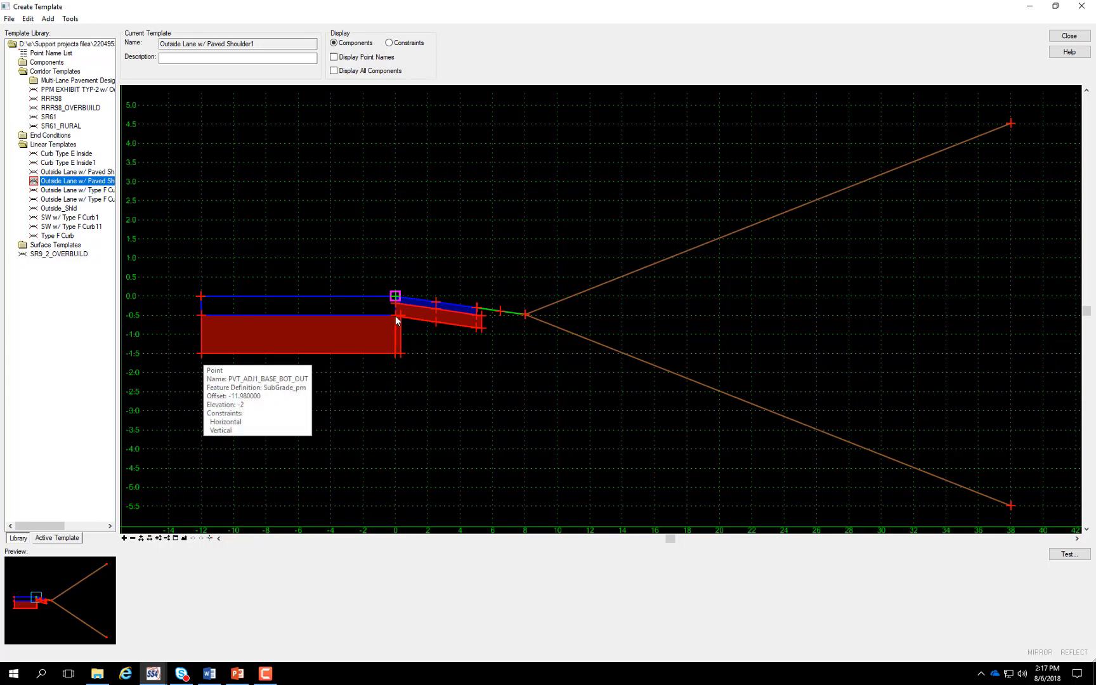
{"action": "left_click", "coordinate": [57, 538]}
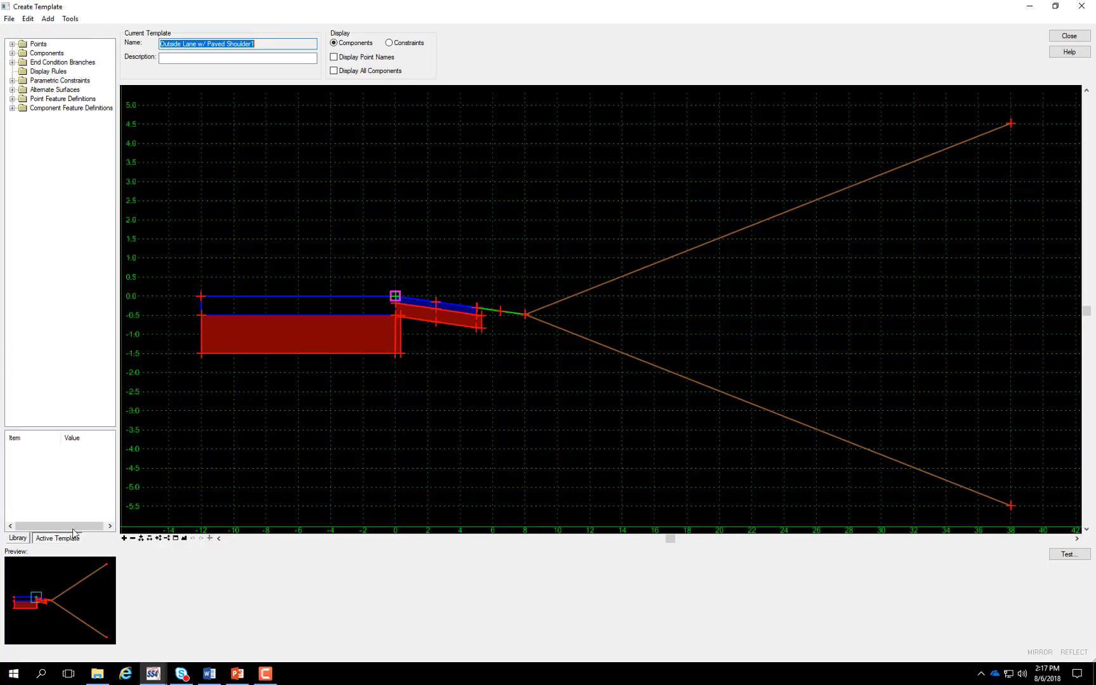
Make the Pavement Asphalt surface template active and highlight its SubGrade_pm points
{"action": "left_click", "coordinate": [18, 538]}
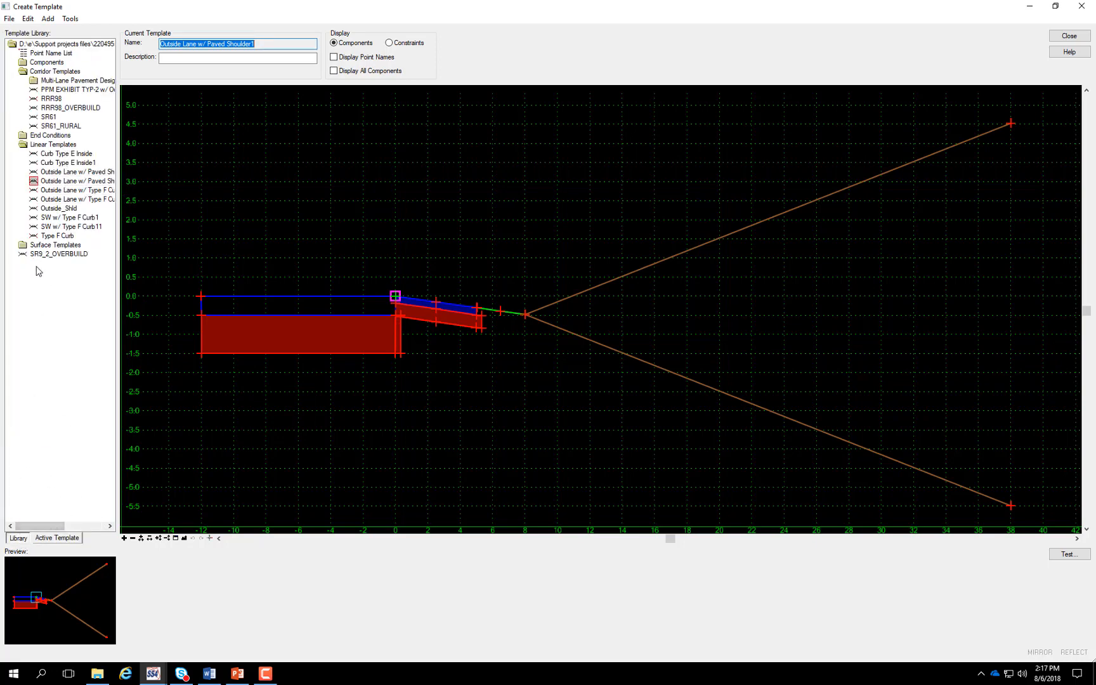
{"action": "left_click", "coordinate": [27, 247]}
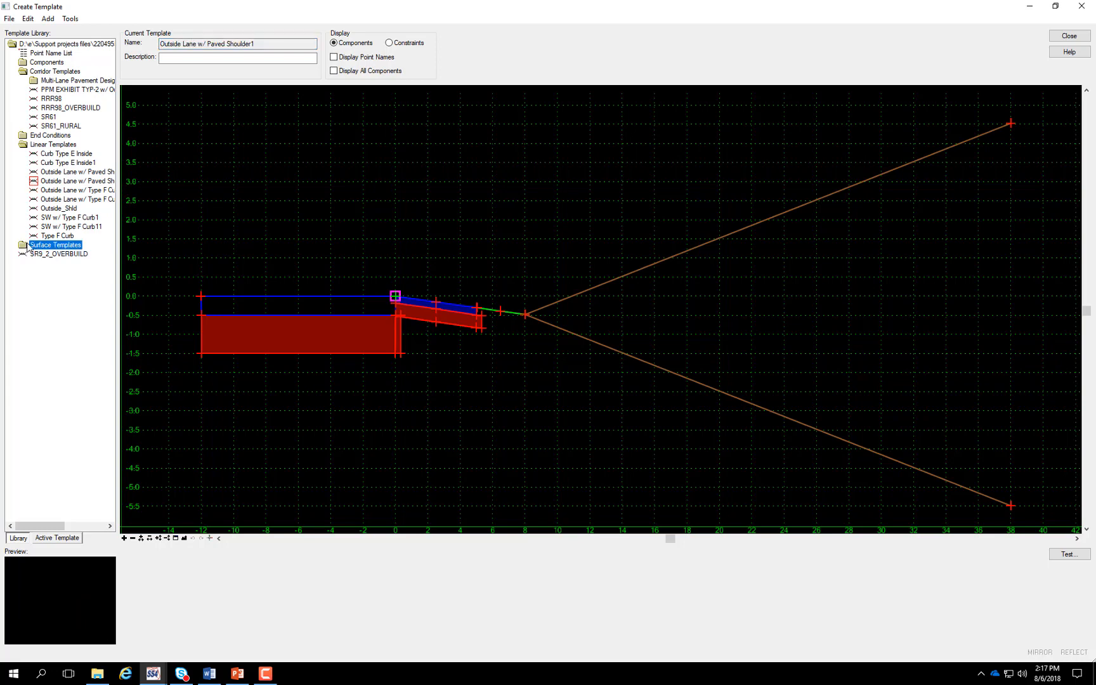
{"action": "double_click", "coordinate": [27, 247]}
{"action": "left_click", "coordinate": [54, 255]}
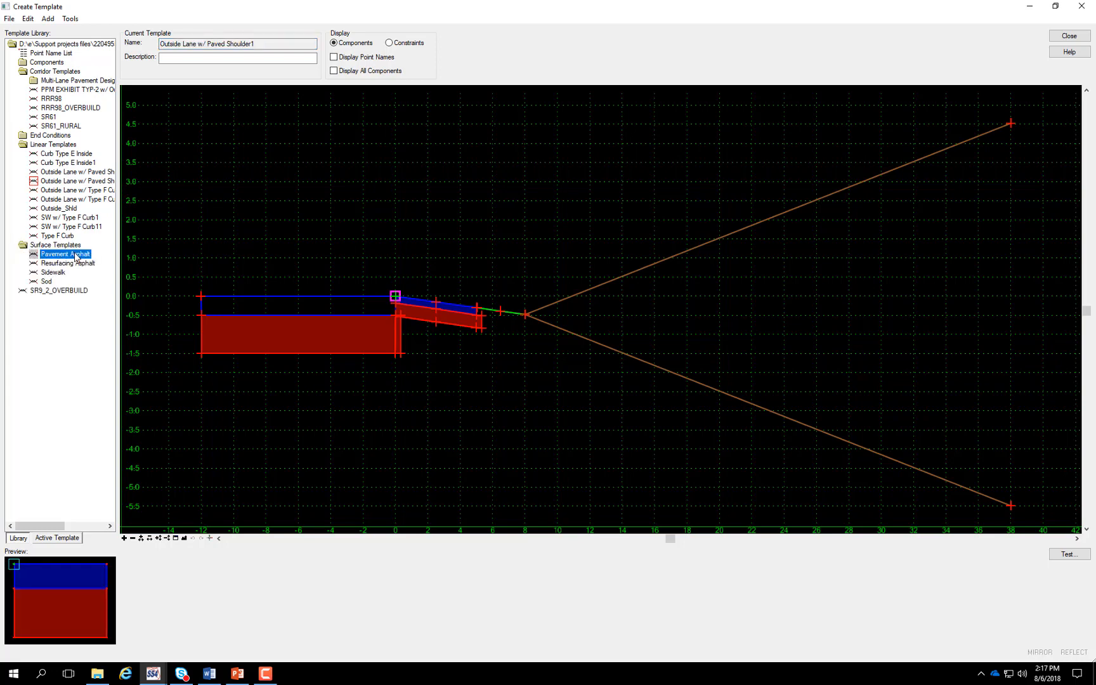
{"action": "double_click", "coordinate": [76, 257]}
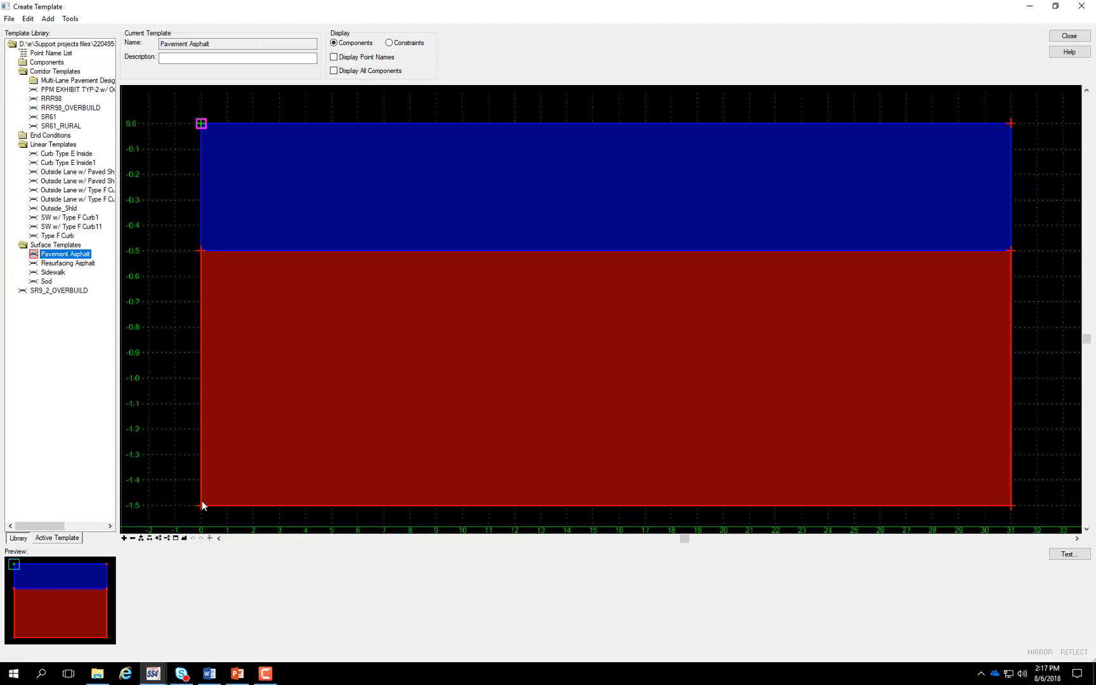
{"action": "left_click", "coordinate": [77, 539]}
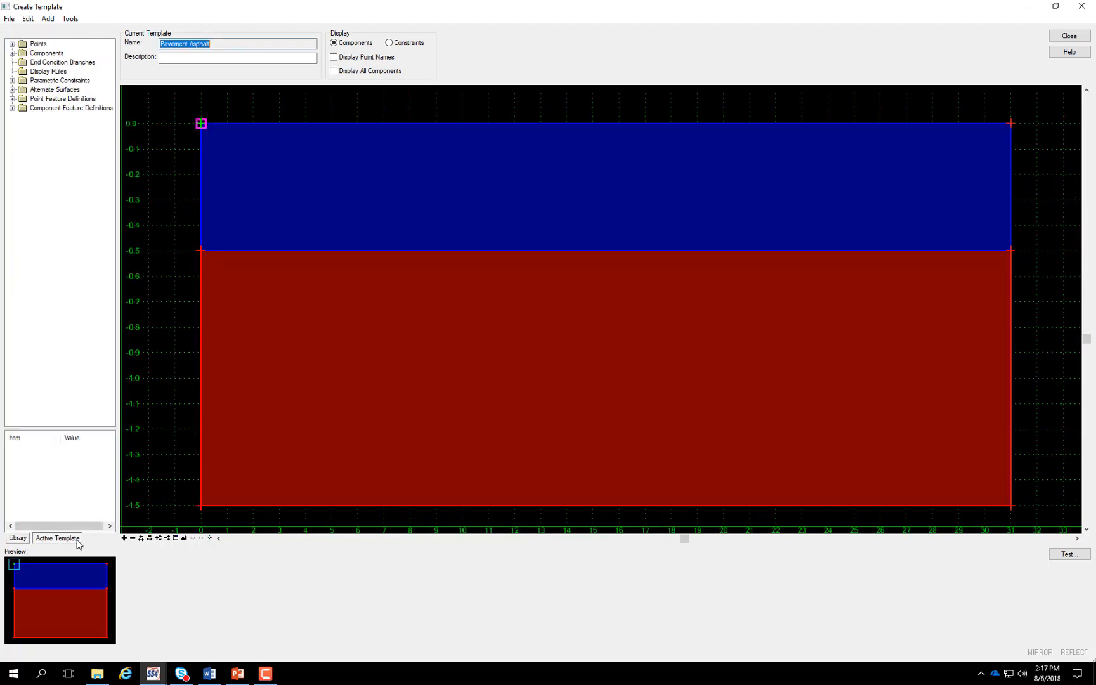
{"action": "left_click", "coordinate": [12, 99]}
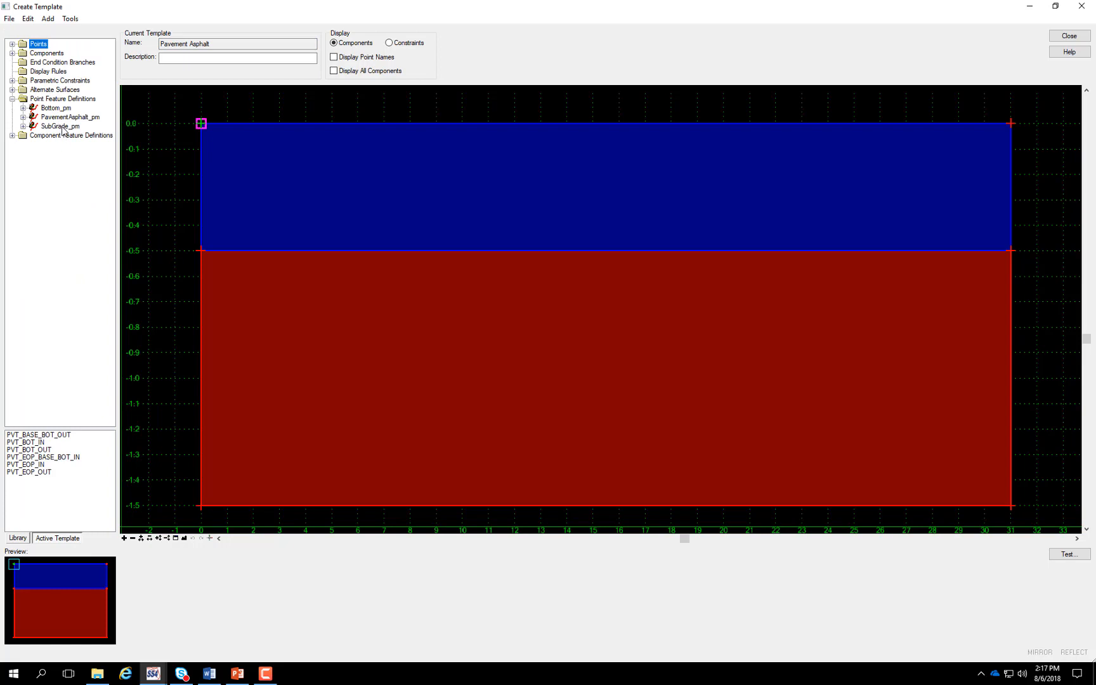
{"action": "left_click", "coordinate": [64, 127]}
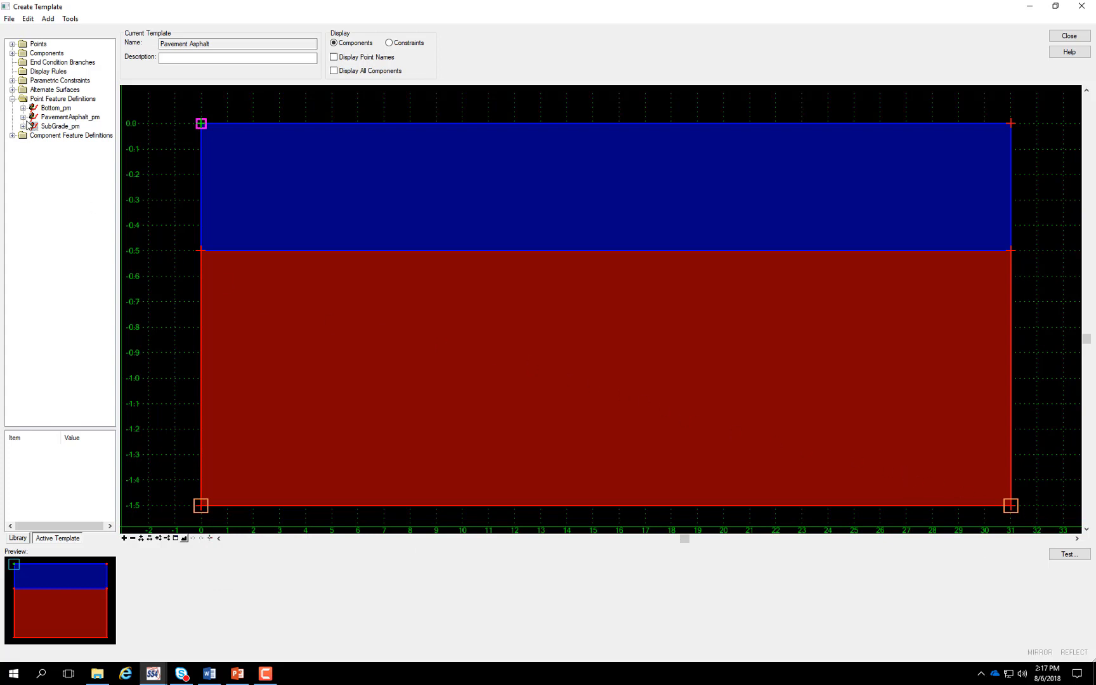
{"action": "left_click", "coordinate": [12, 99]}
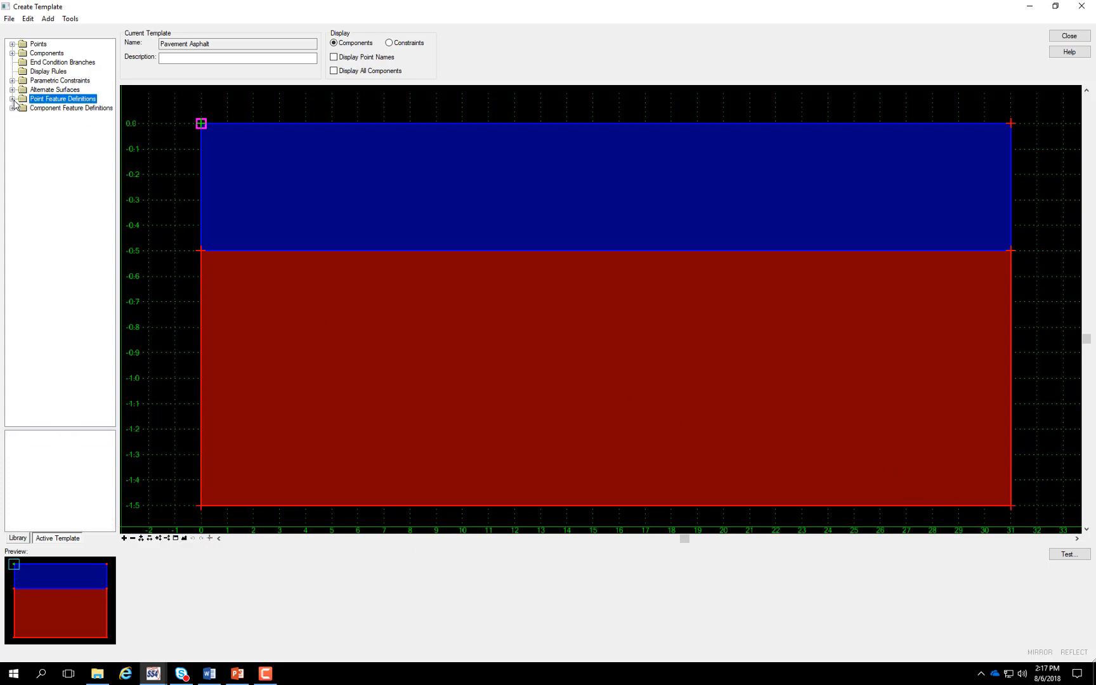
Make the Resurfacing Asphalt surface template active and highlight its SubGrade_pm points and SUBGRADE alternate surface
{"action": "left_click", "coordinate": [26, 539]}
{"action": "left_click", "coordinate": [81, 264]}
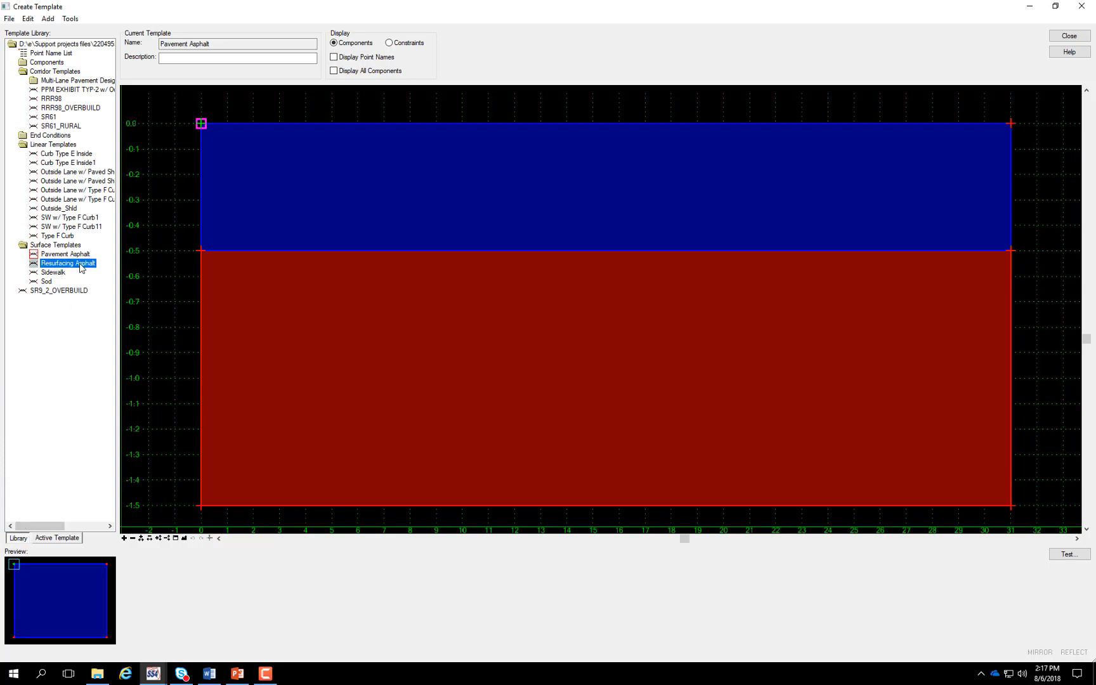
{"action": "double_click", "coordinate": [80, 265]}
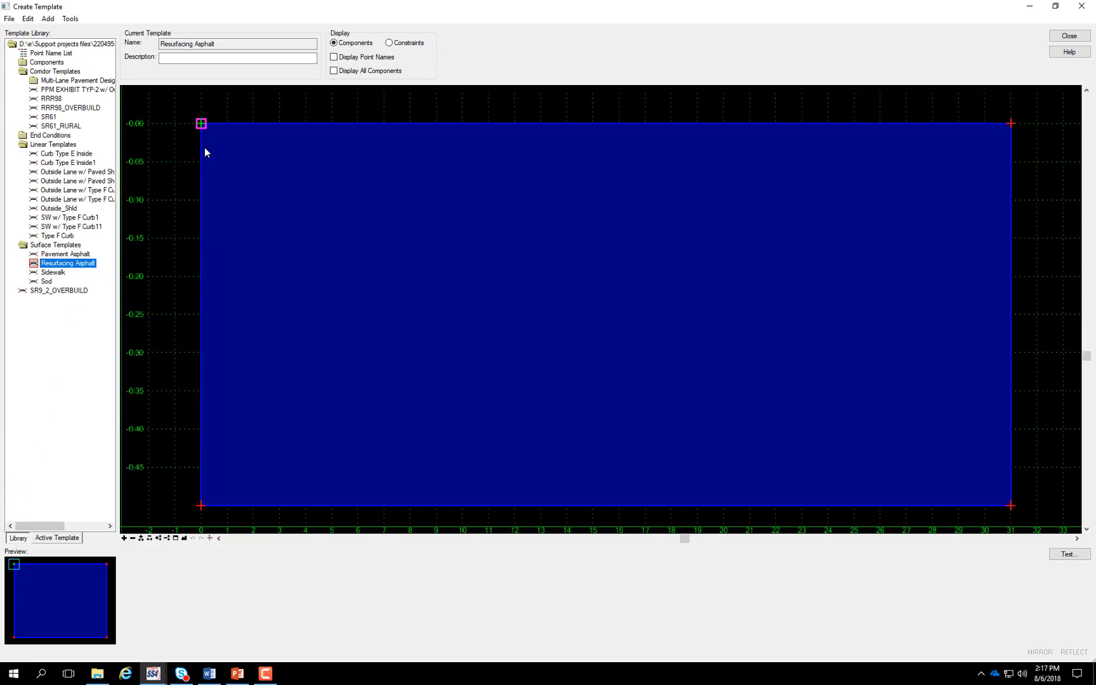
{"action": "left_click", "coordinate": [52, 539]}
{"action": "left_click", "coordinate": [12, 99]}
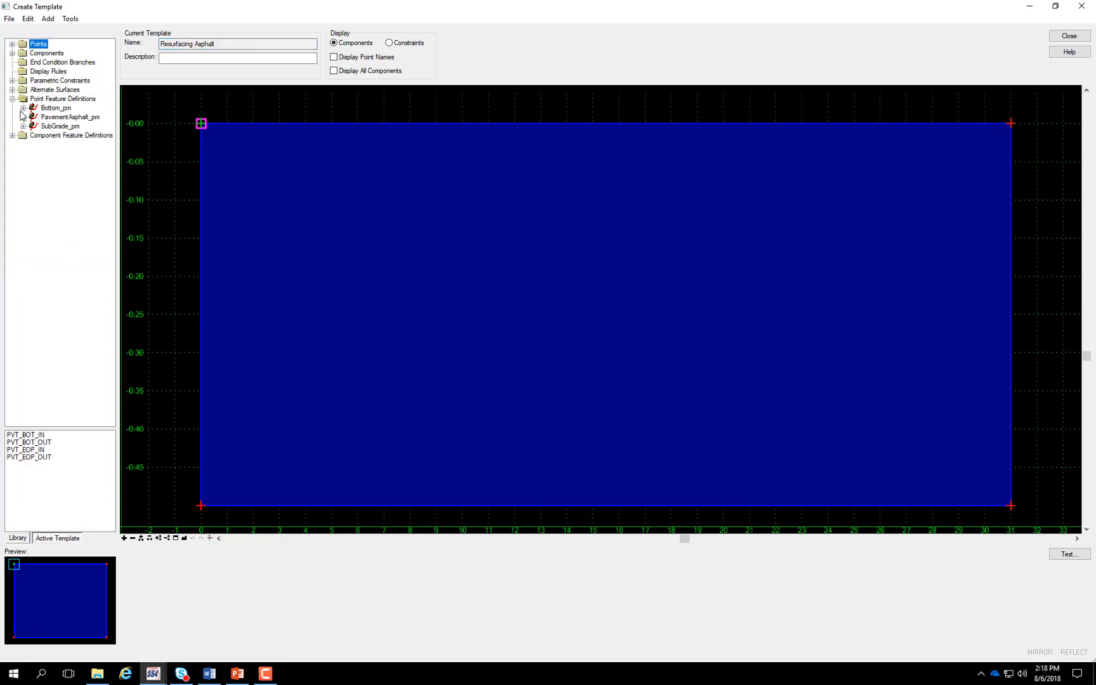
{"action": "left_click", "coordinate": [56, 126]}
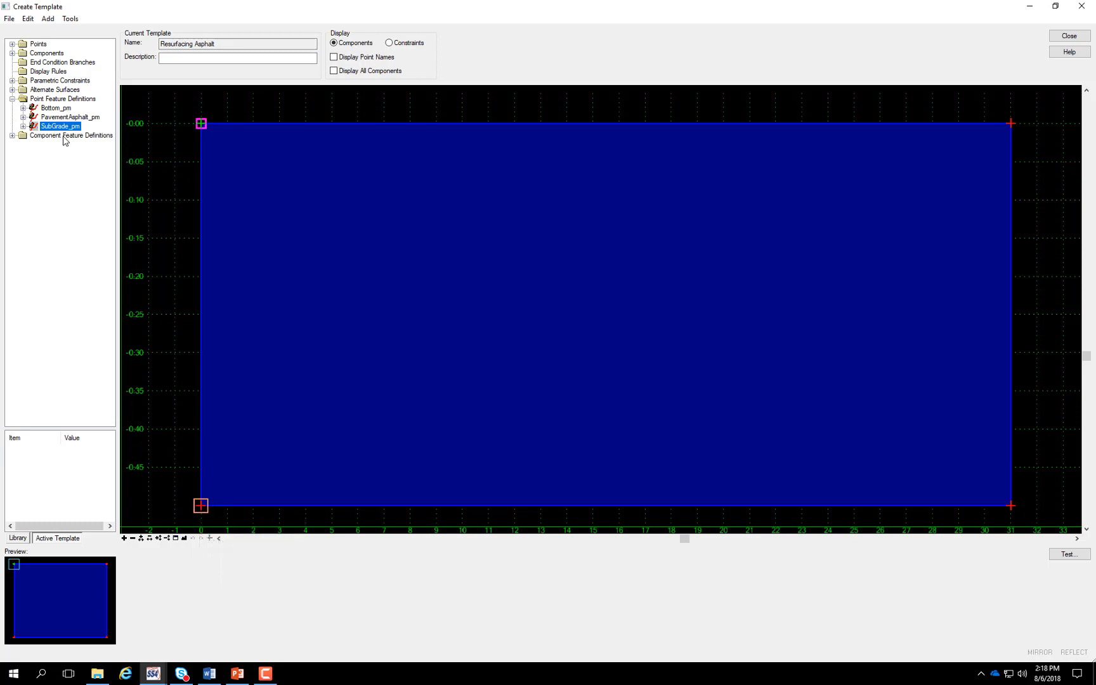
{"action": "left_click", "coordinate": [12, 89]}
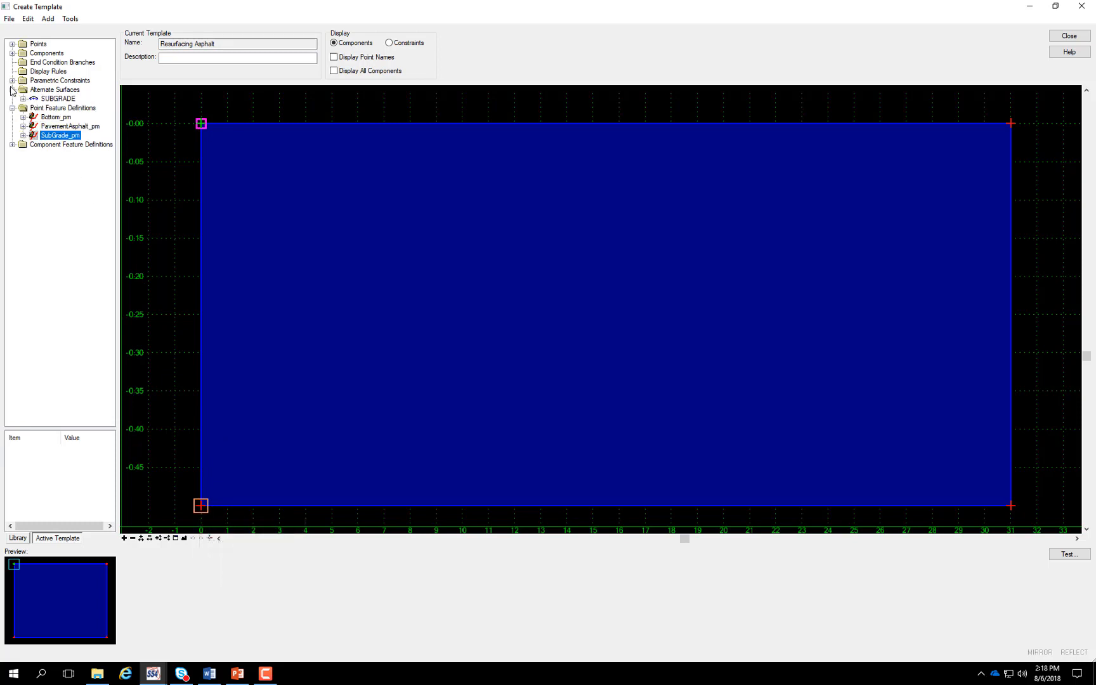
{"action": "left_click", "coordinate": [56, 99]}
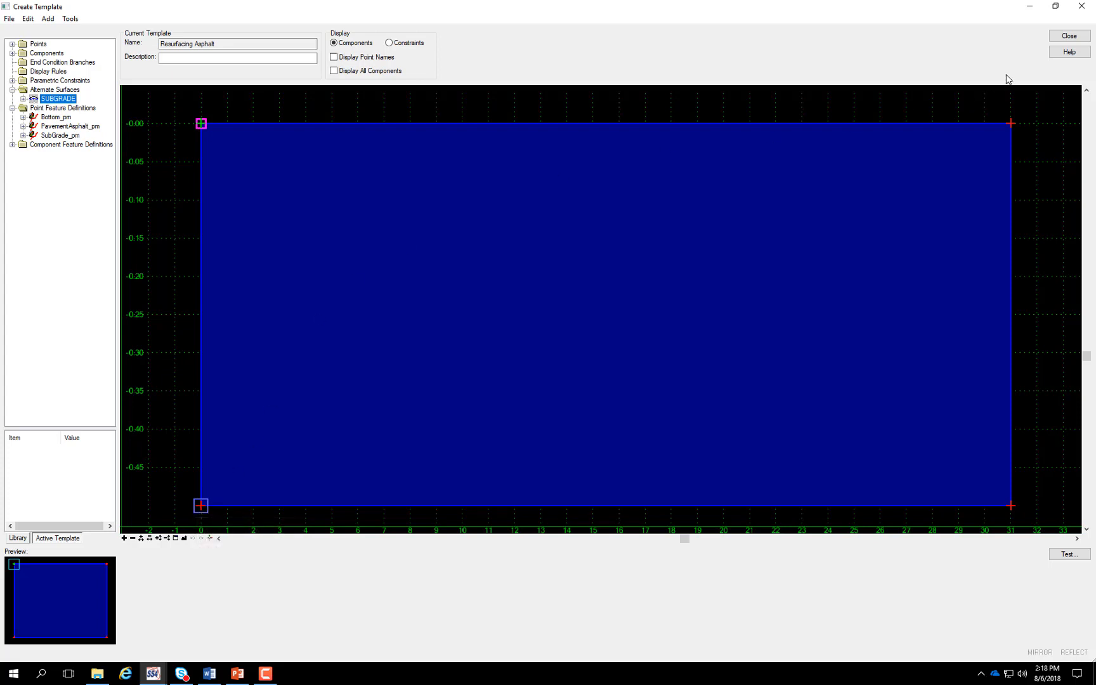
Close the template editor and save the changes to the template library
{"action": "left_click", "coordinate": [1066, 40]}
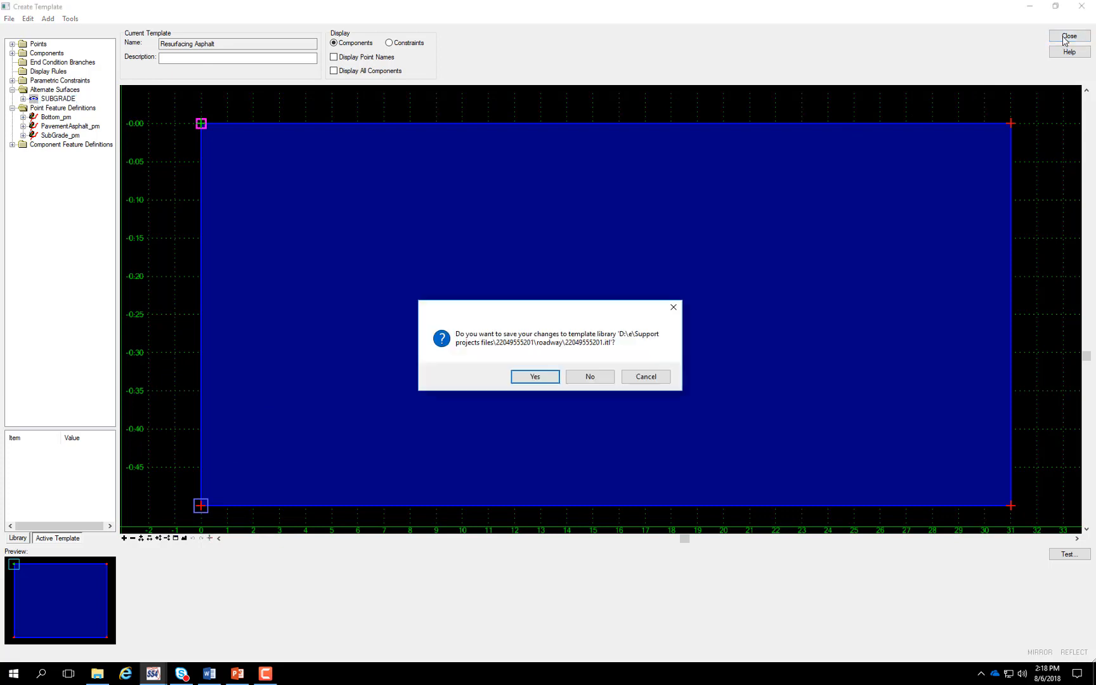
{"action": "left_click", "coordinate": [541, 377]}
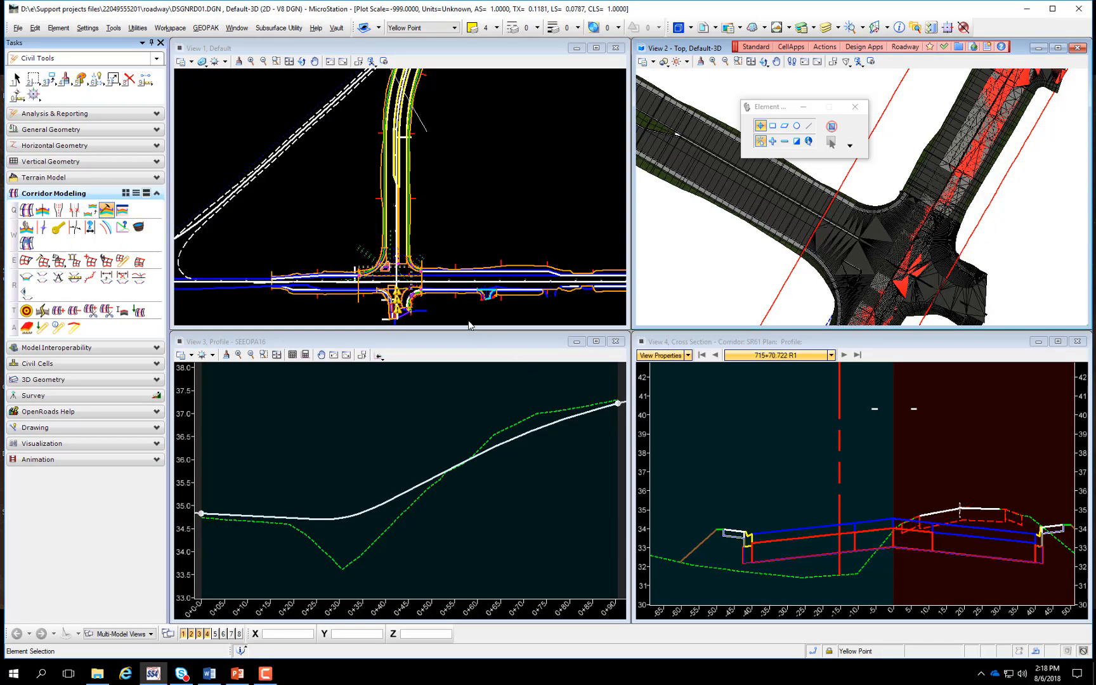
List the template drops of the RRR98 corridor in the civil data of DSGNRD01.DGN
{"action": "scroll", "coordinate": [365, 207], "scroll_direction": "up", "scroll_amount": 4}
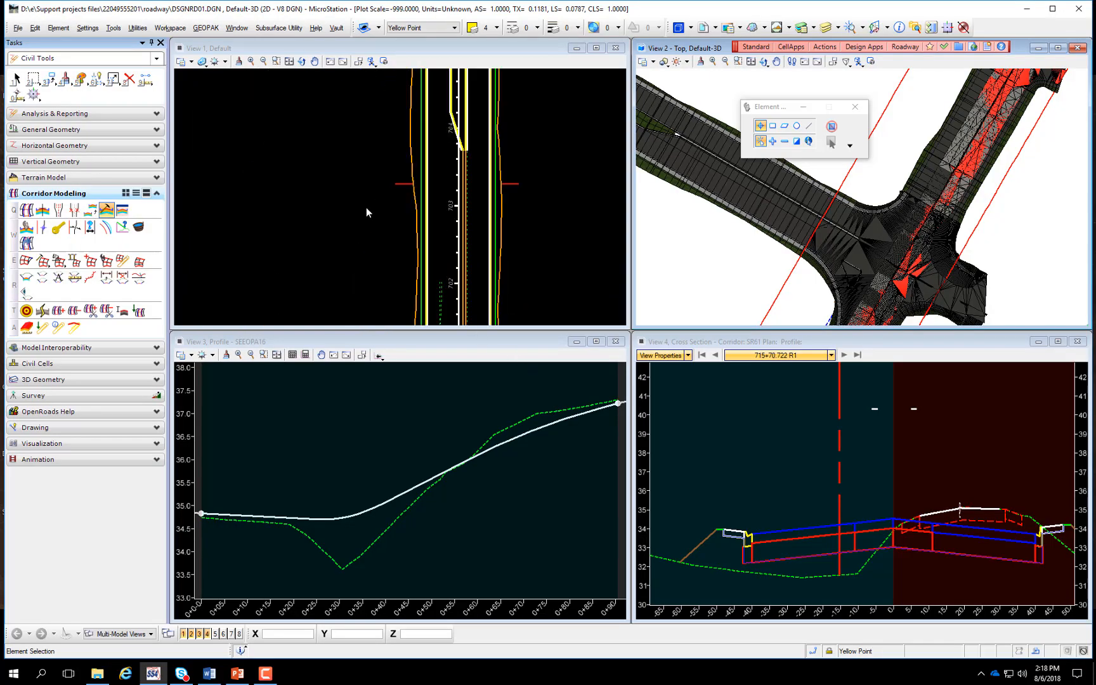
{"action": "left_click", "coordinate": [376, 191]}
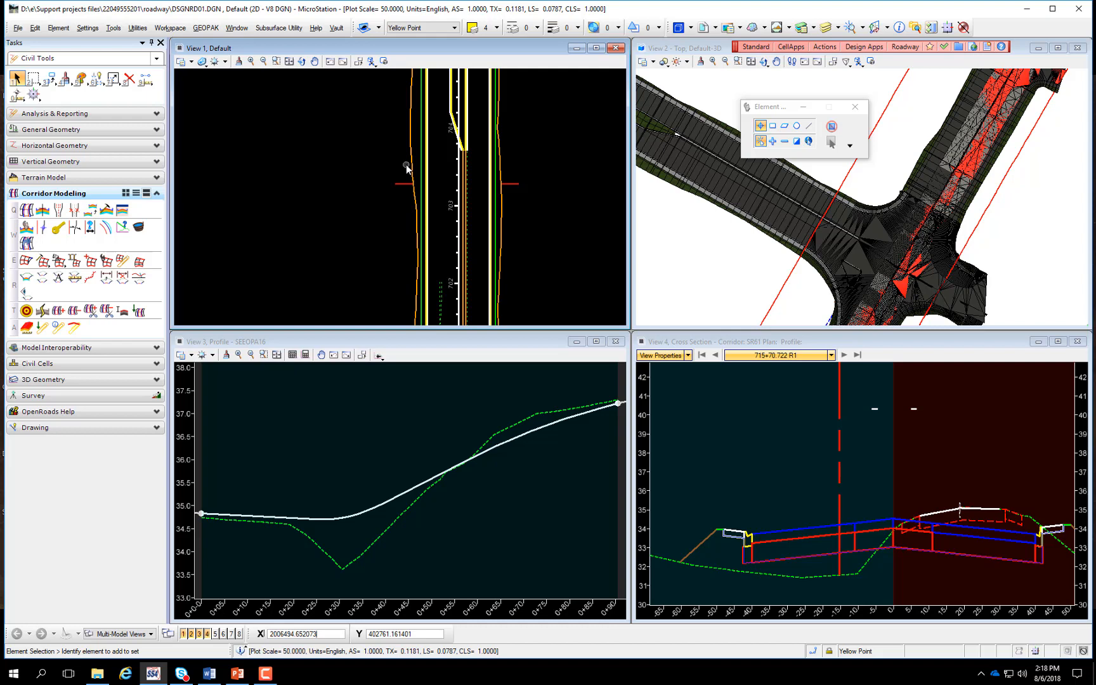
{"action": "key", "text": "F9"}
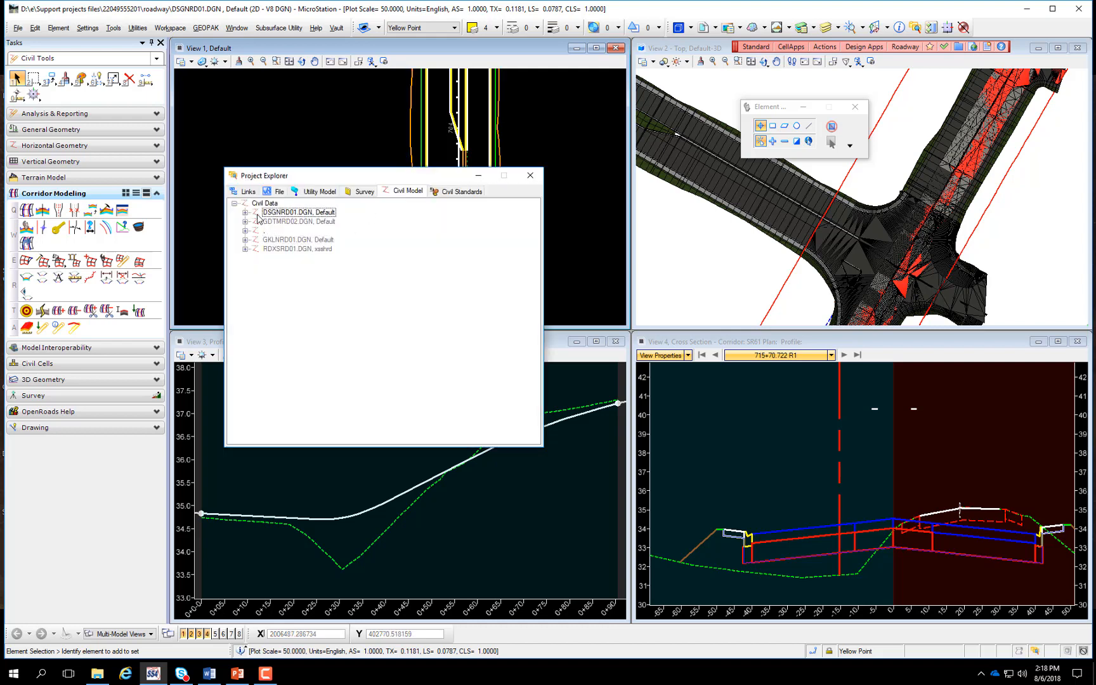
{"action": "left_click", "coordinate": [245, 212]}
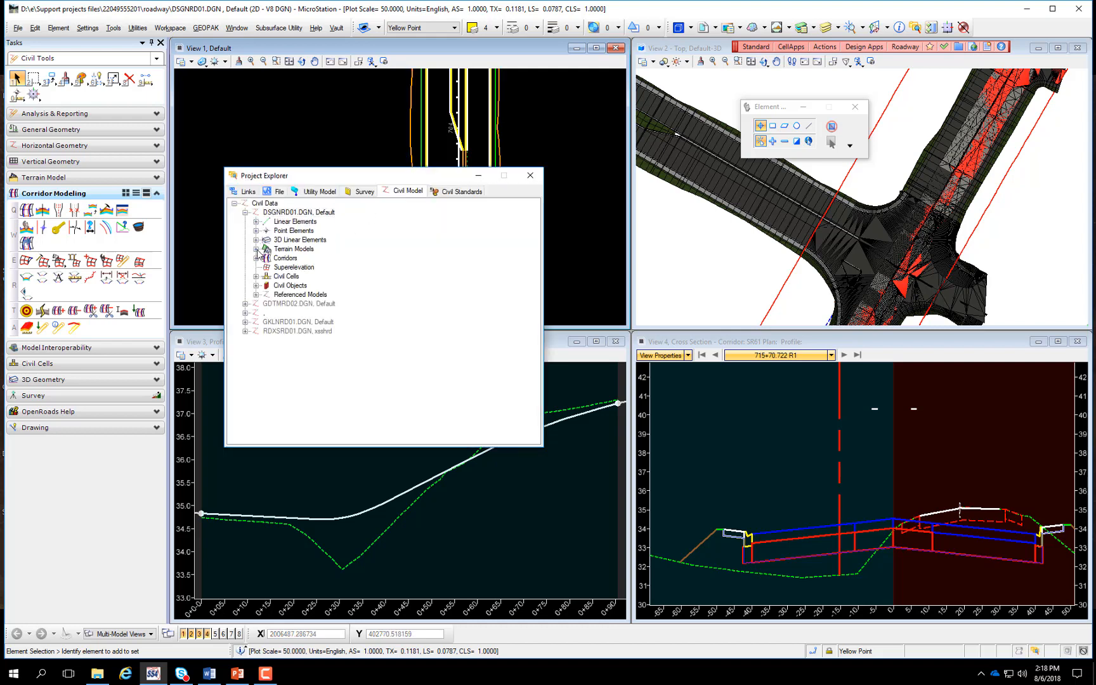
{"action": "left_click", "coordinate": [257, 258]}
{"action": "left_click", "coordinate": [295, 267]}
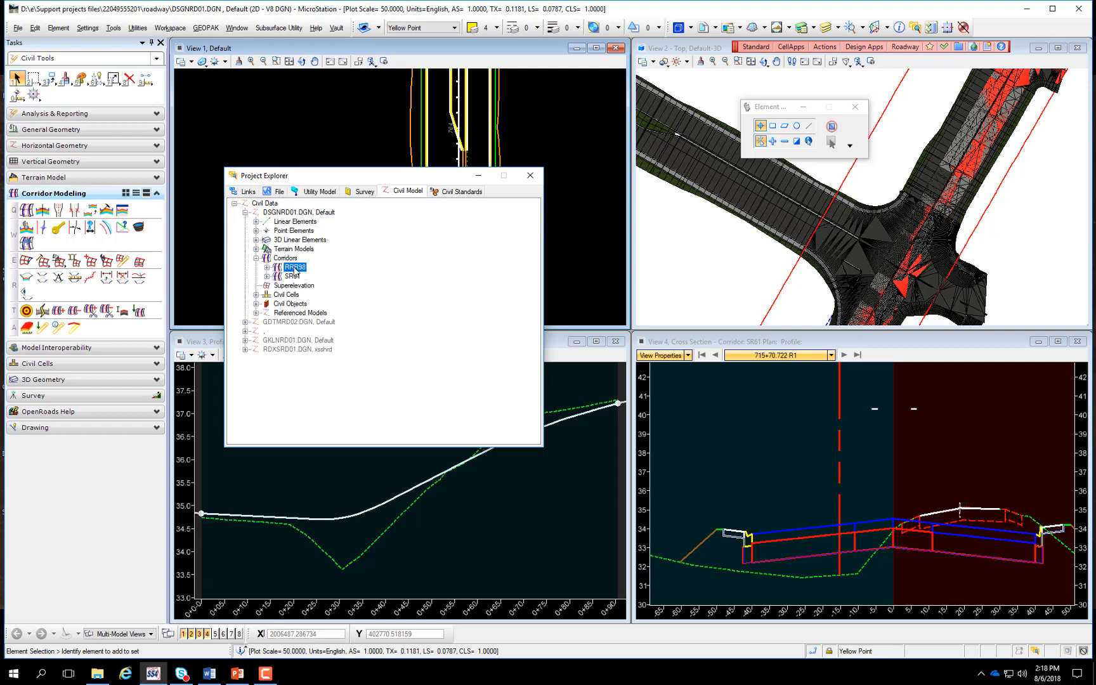
{"action": "left_click", "coordinate": [266, 267]}
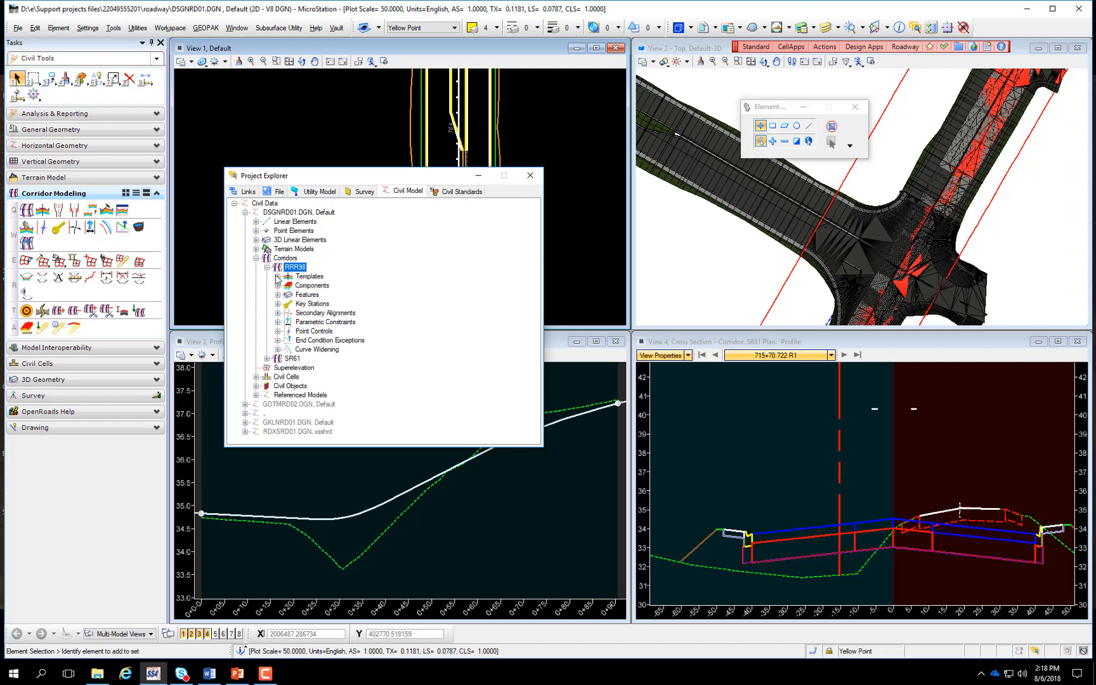
{"action": "left_click", "coordinate": [278, 277]}
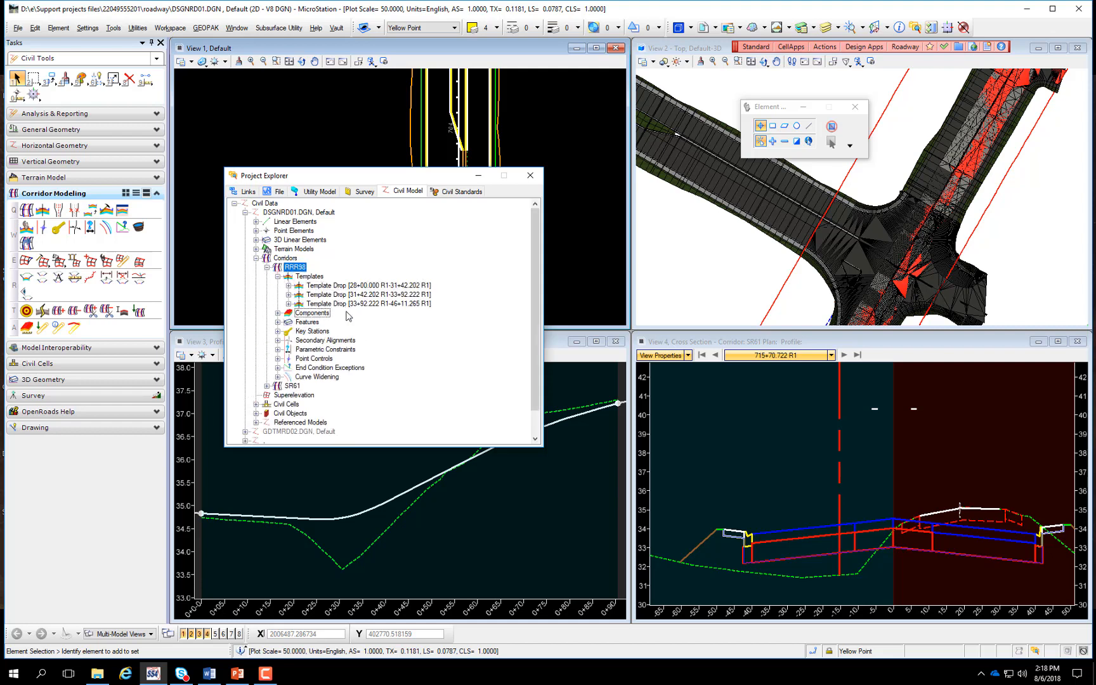
Review the SR61 corridor's template drops and collapse both corridors' details
{"action": "left_click", "coordinate": [268, 386]}
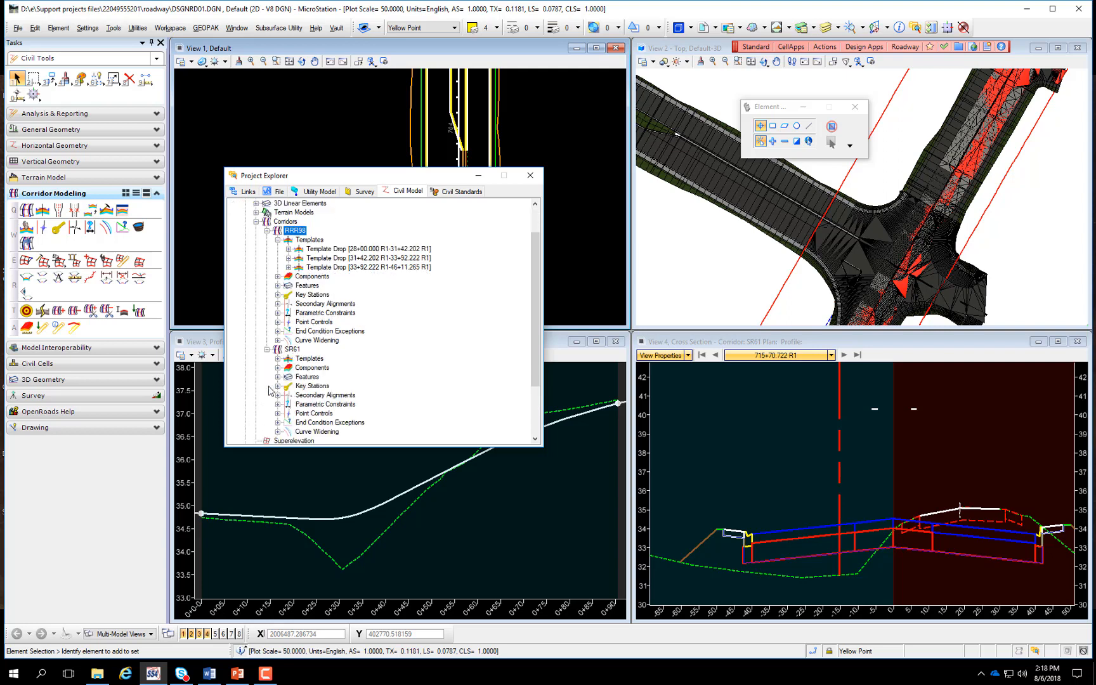
{"action": "left_click", "coordinate": [278, 359]}
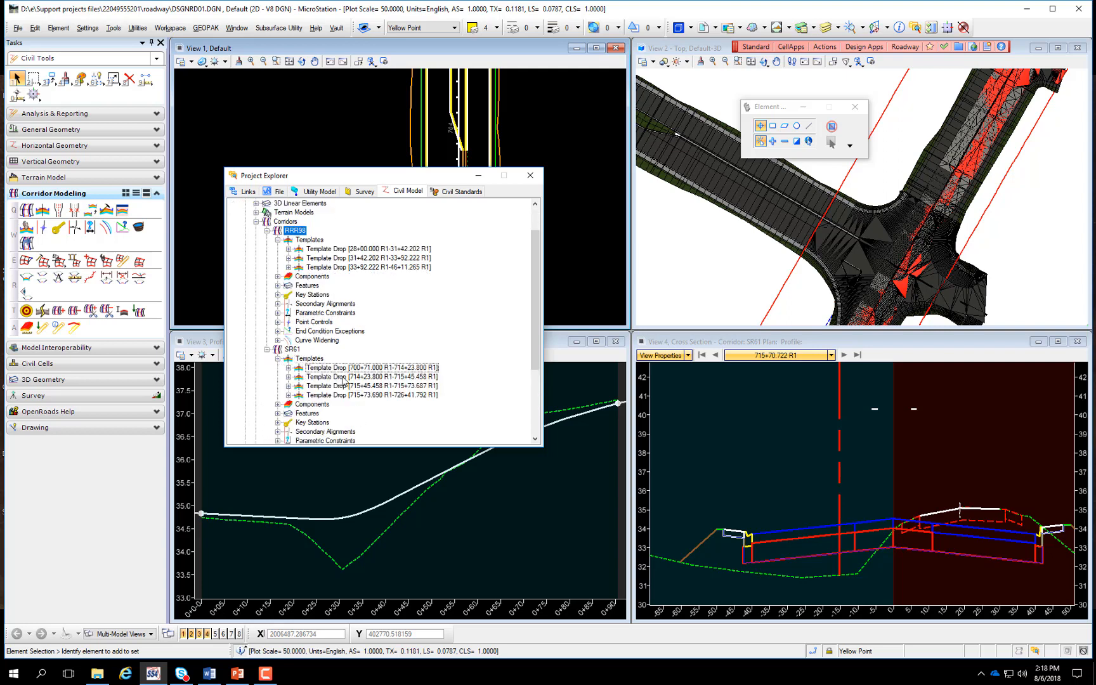
{"action": "left_click", "coordinate": [267, 350]}
{"action": "left_click", "coordinate": [268, 248]}
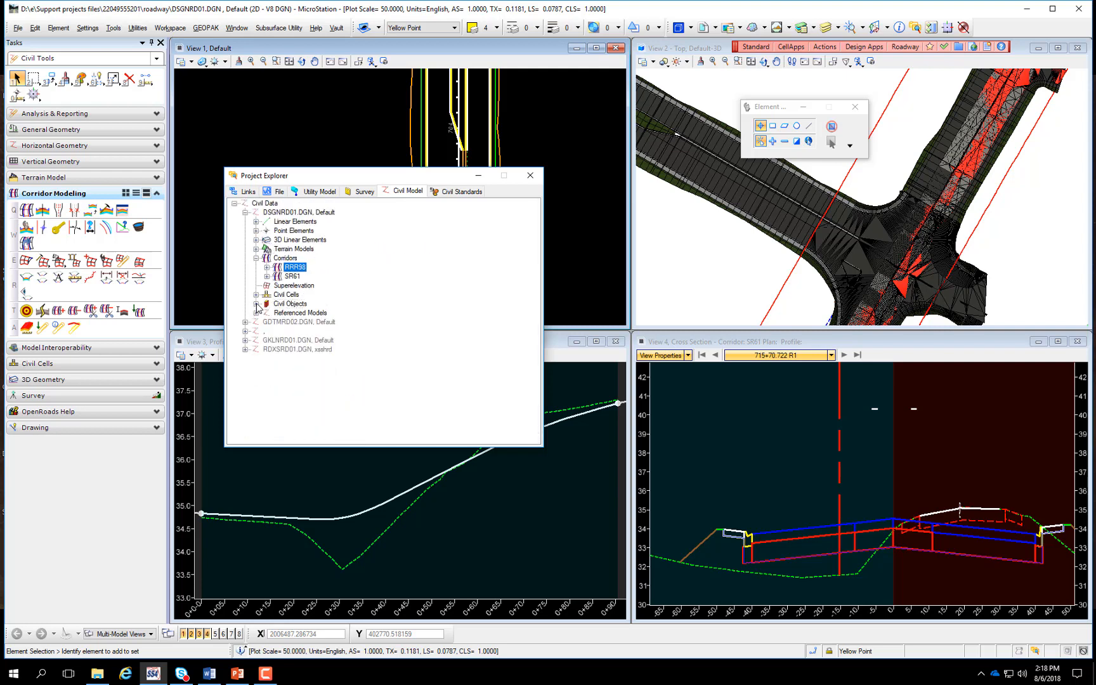
Look through the linear templates among the civil objects, including ConstLines15 to ConstLines27, and collapse the civil objects and corridors
{"action": "left_click", "coordinate": [256, 304]}
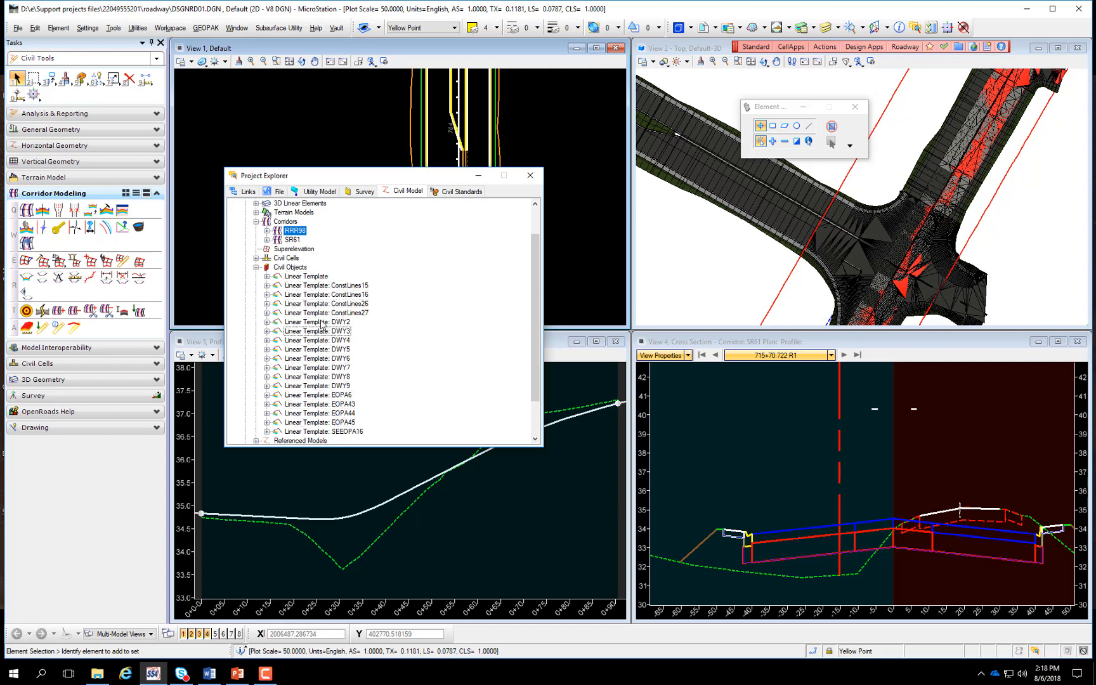
{"action": "left_click", "coordinate": [346, 288]}
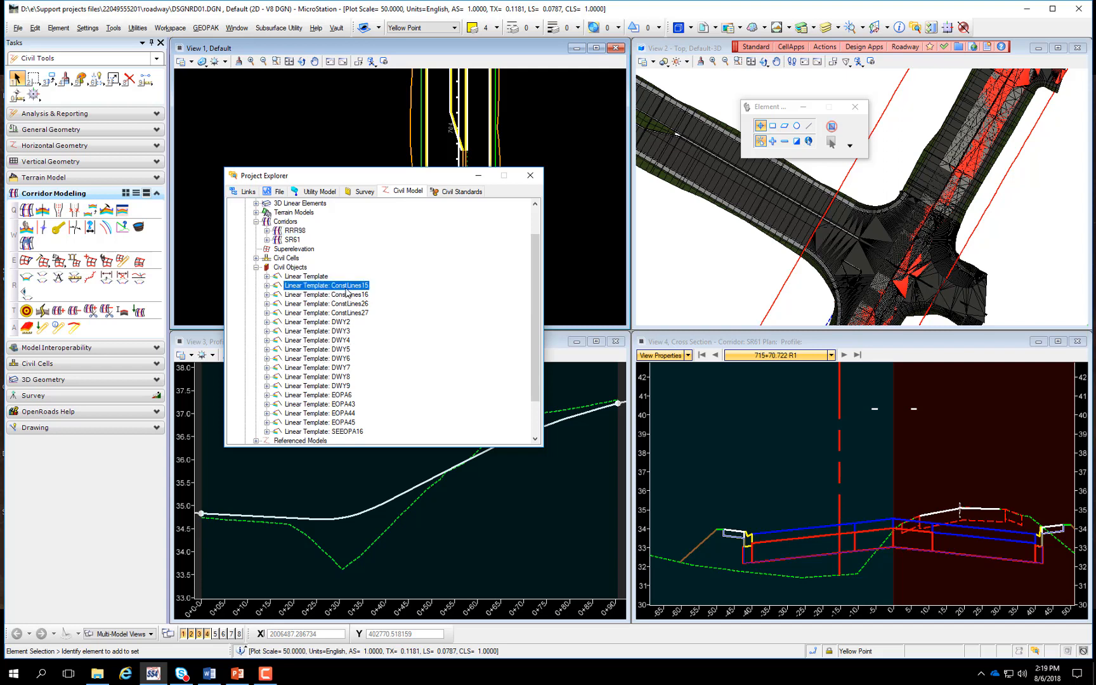
{"action": "left_click", "coordinate": [349, 296]}
{"action": "left_click", "coordinate": [351, 306]}
{"action": "left_click", "coordinate": [353, 312]}
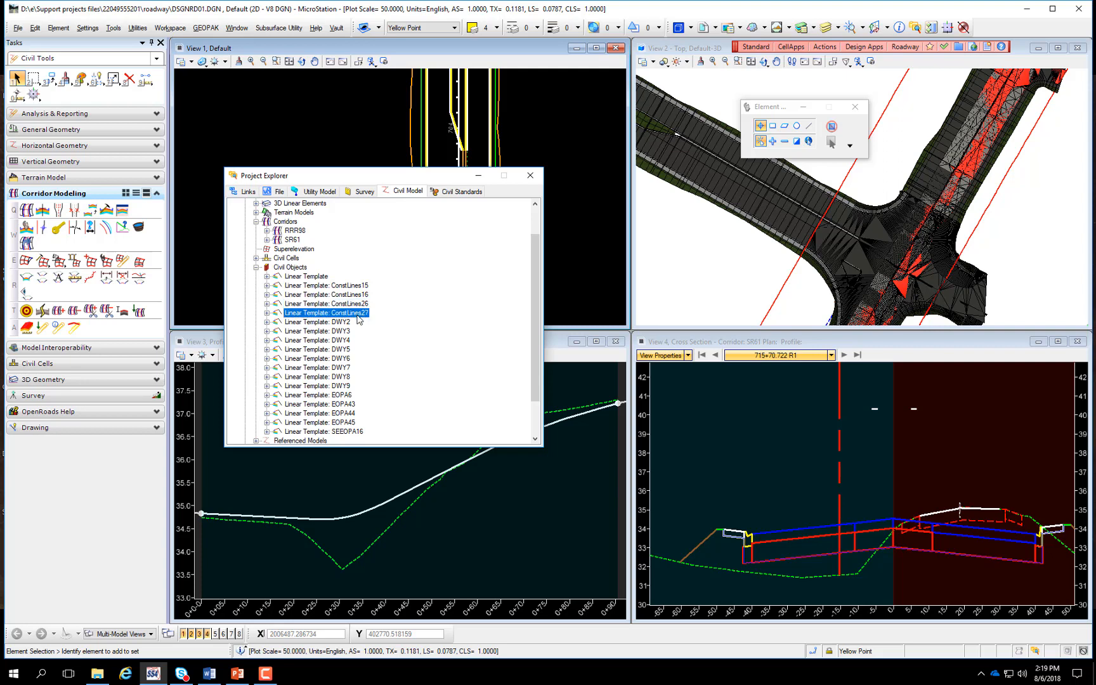
{"action": "scroll", "coordinate": [410, 291], "scroll_direction": "down", "scroll_amount": 2}
{"action": "scroll", "coordinate": [399, 321], "scroll_direction": "up", "scroll_amount": 3}
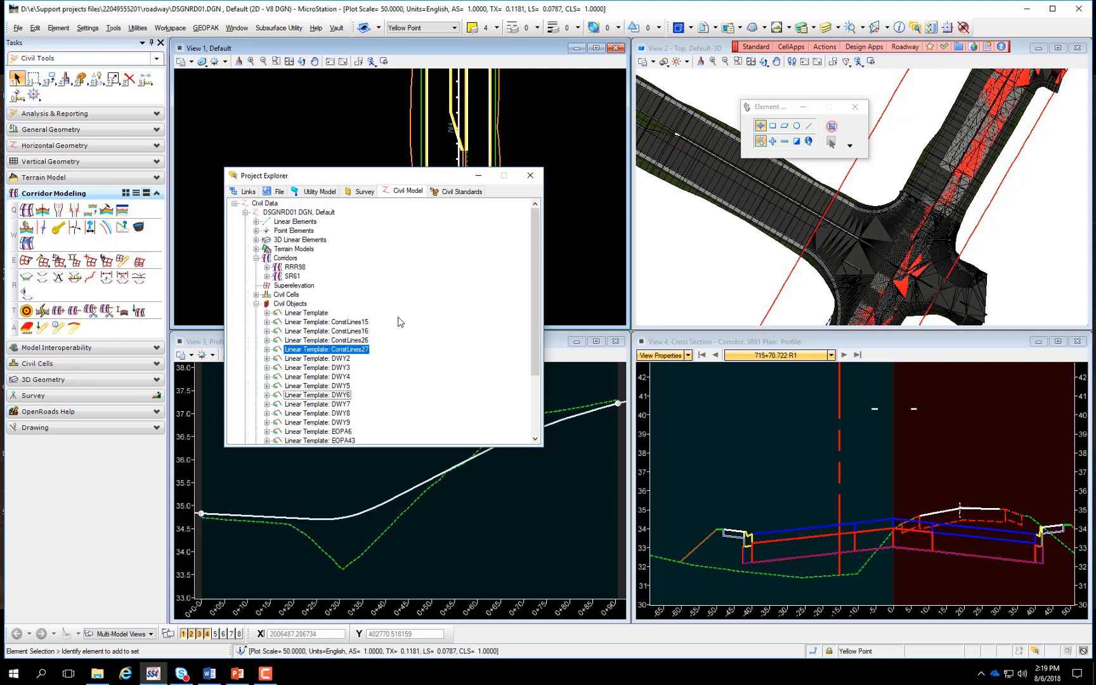
{"action": "left_click", "coordinate": [256, 304]}
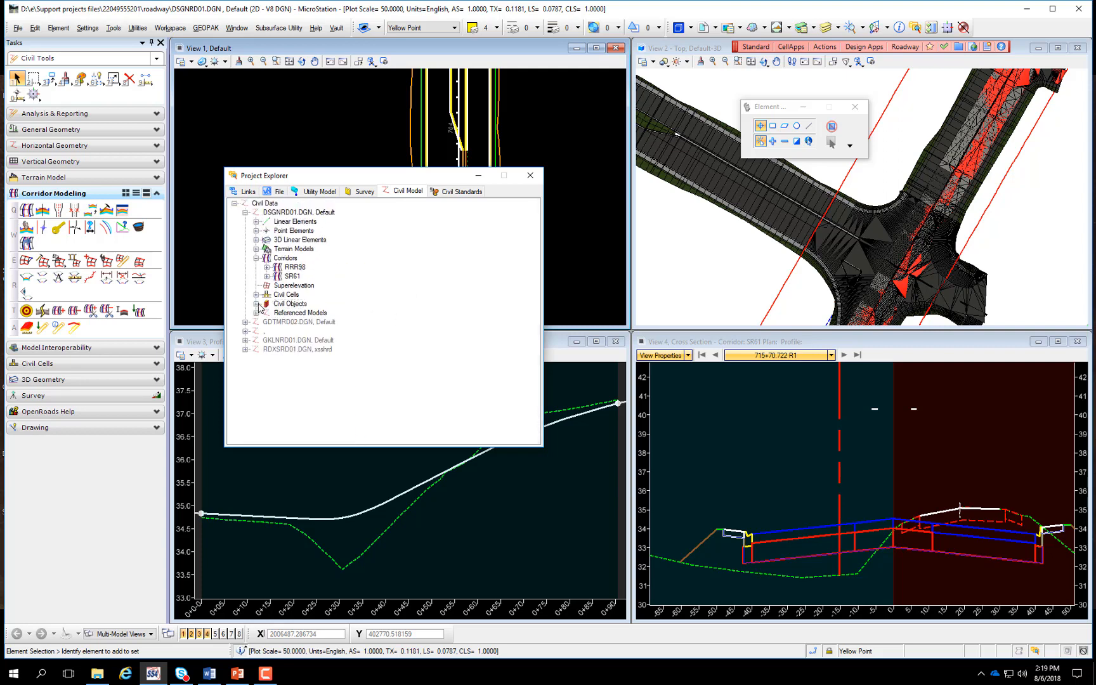
{"action": "left_click", "coordinate": [256, 259]}
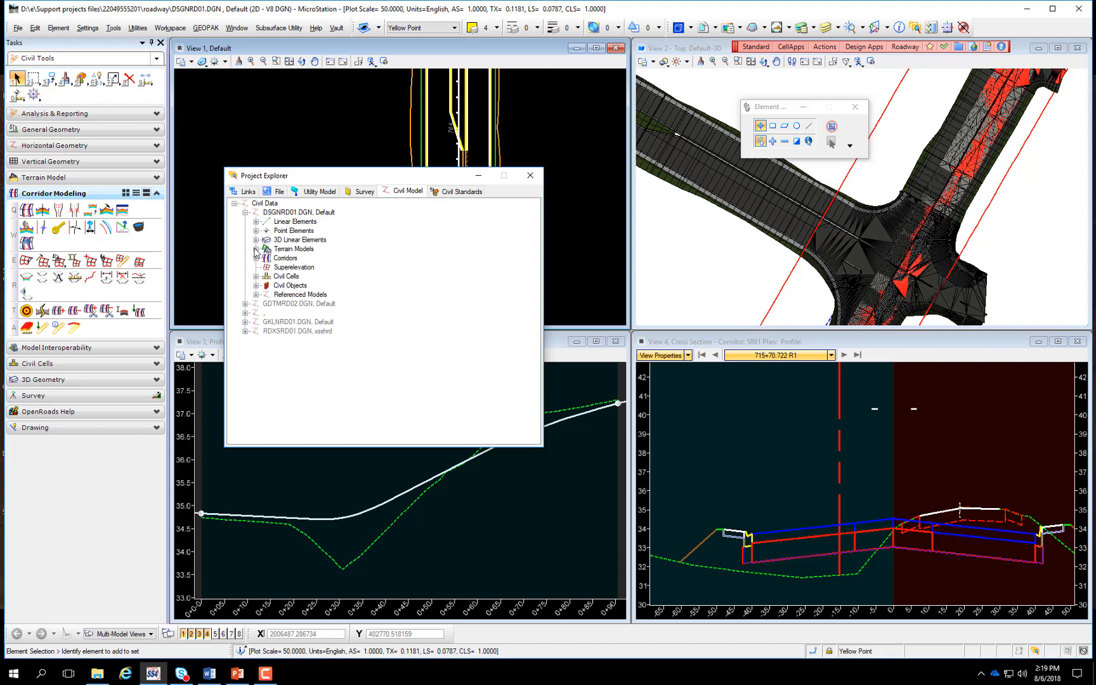
List the terrain models and show the options available for the DTMPr Surface Template1 applied to terrain model DTMPr
{"action": "left_click", "coordinate": [257, 250]}
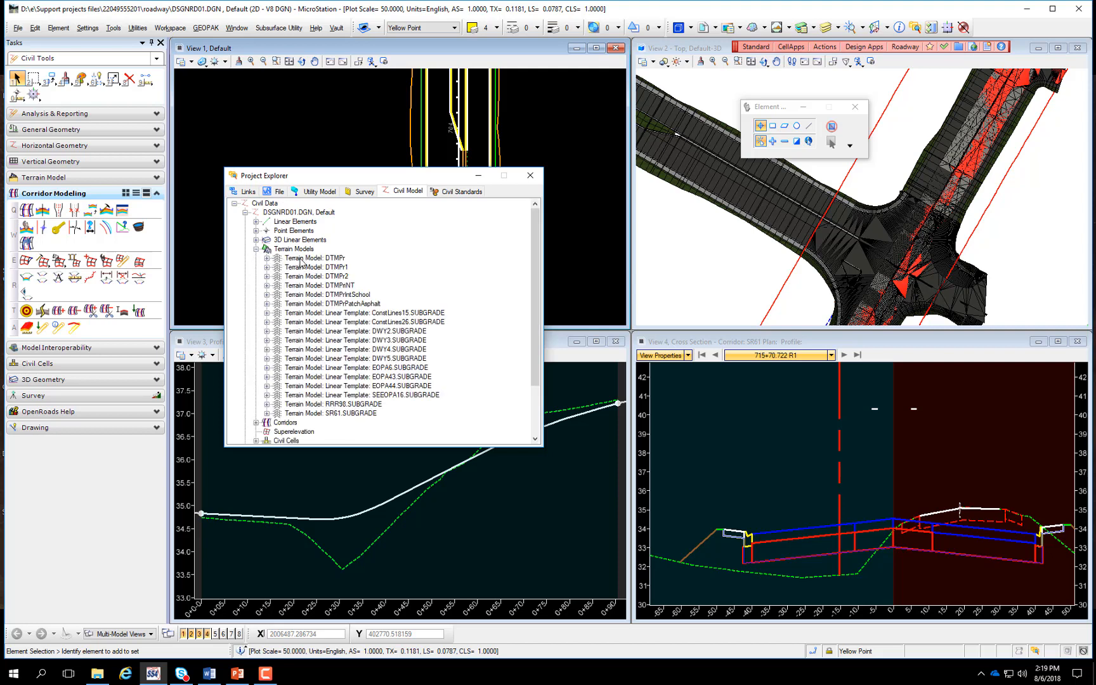
{"action": "double_click", "coordinate": [301, 259]}
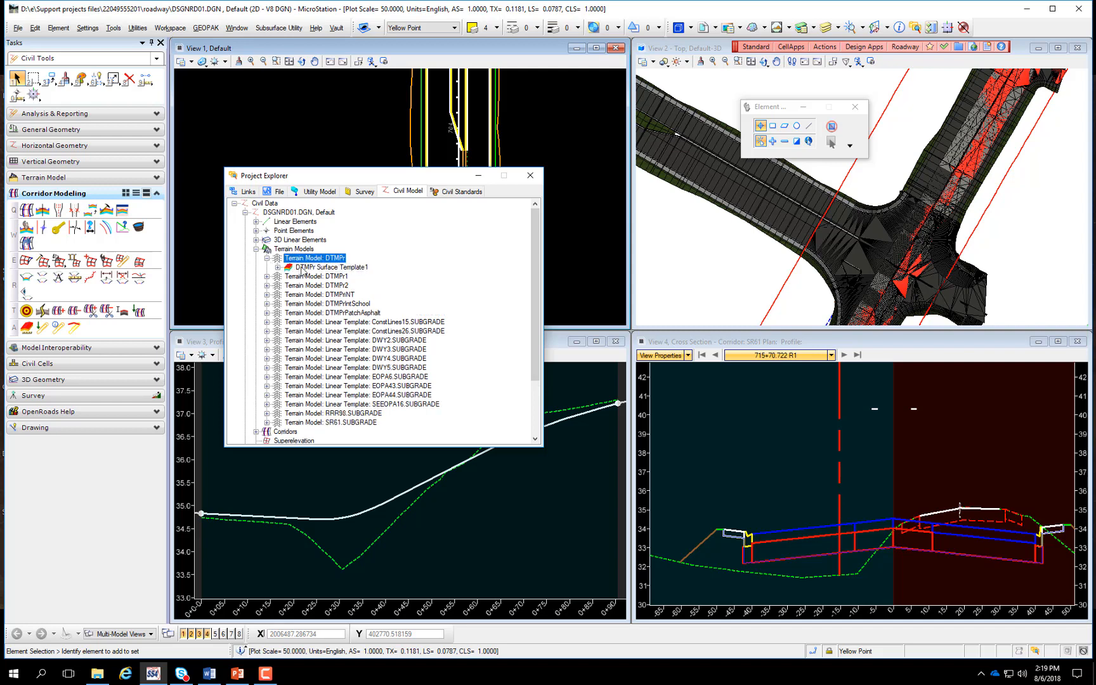
{"action": "right_click", "coordinate": [305, 269]}
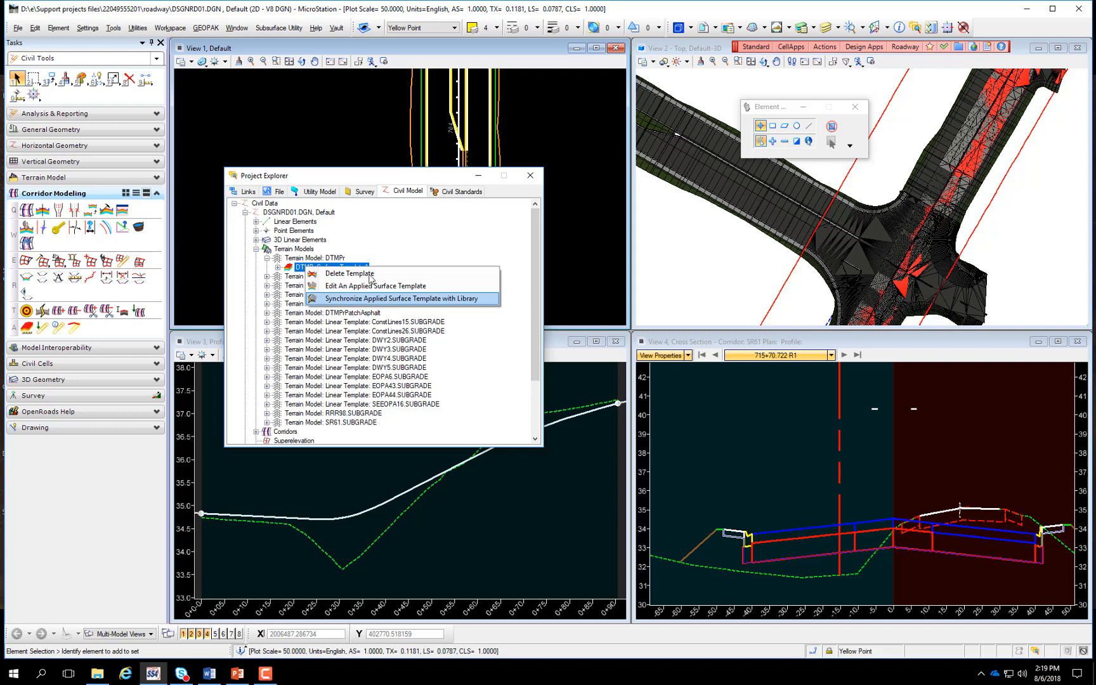
{"action": "left_click", "coordinate": [300, 258]}
{"action": "left_click", "coordinate": [309, 267]}
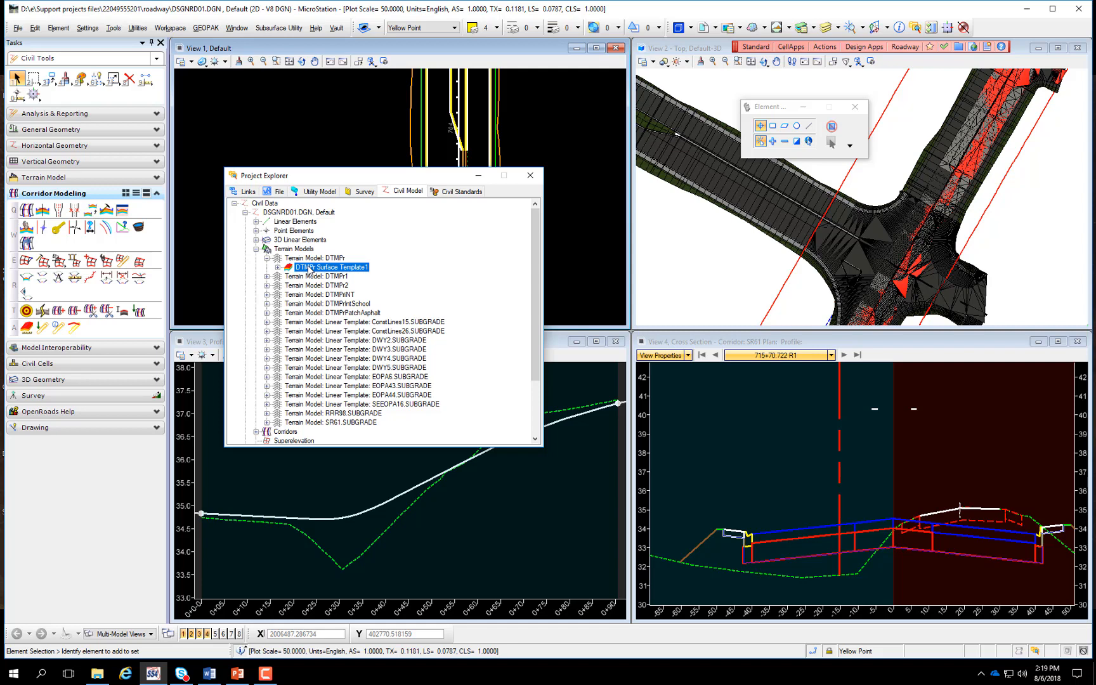
Display the element information of DTMPr Surface Template1 to check which library template it uses
{"action": "double_click", "coordinate": [309, 269]}
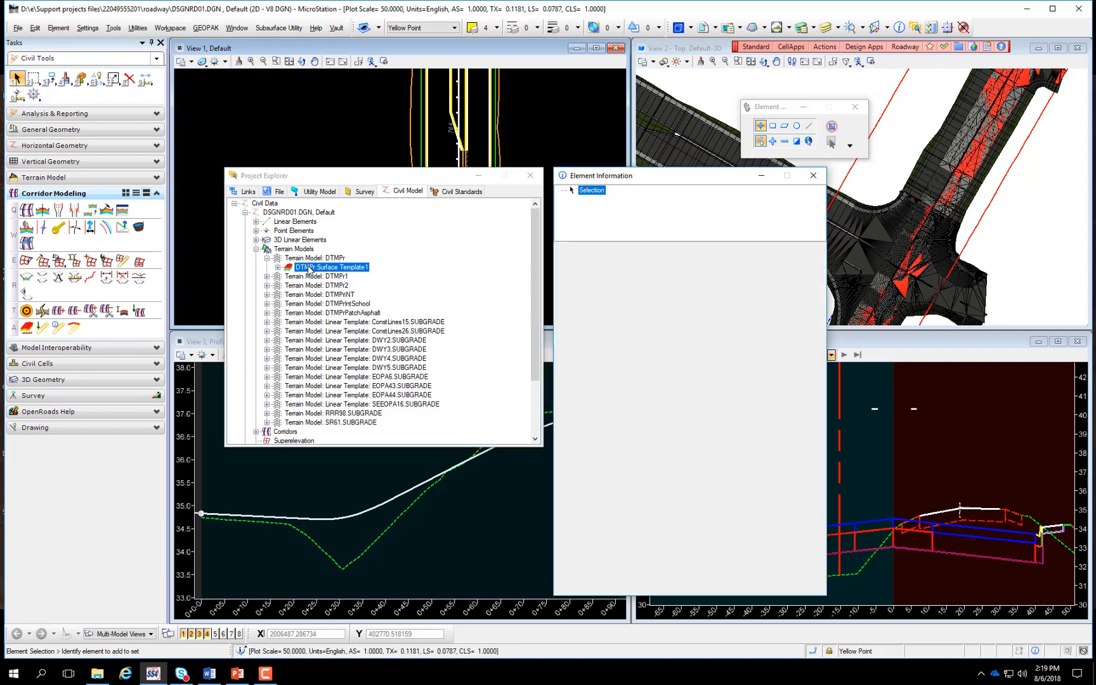
{"action": "left_click", "coordinate": [331, 259]}
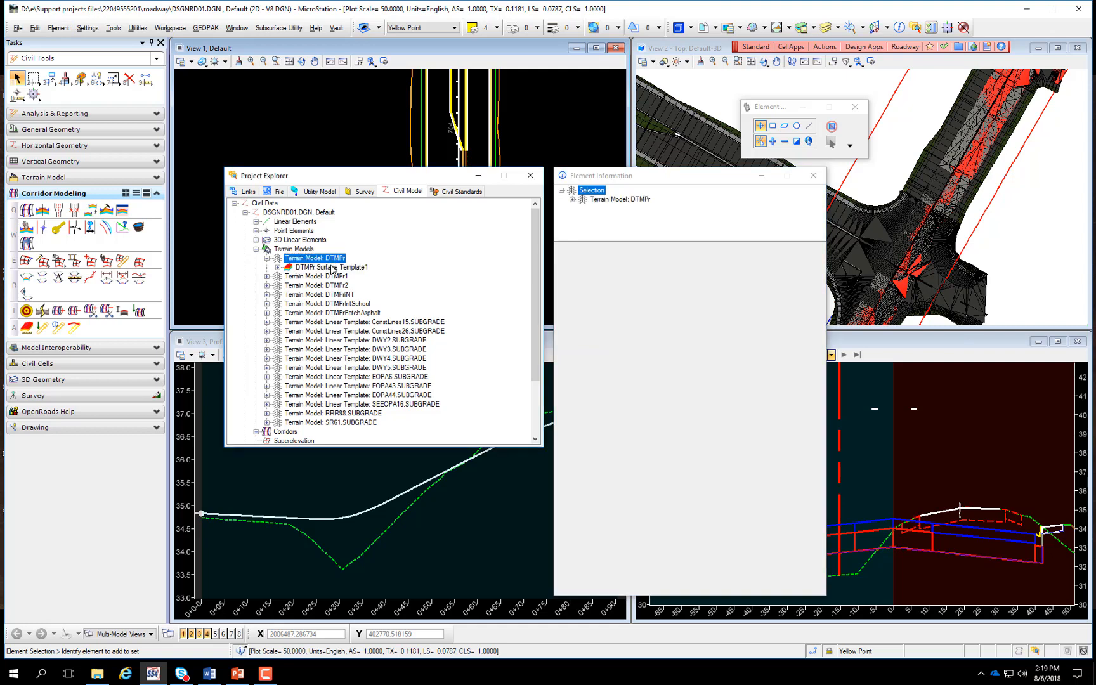
{"action": "left_click", "coordinate": [339, 268]}
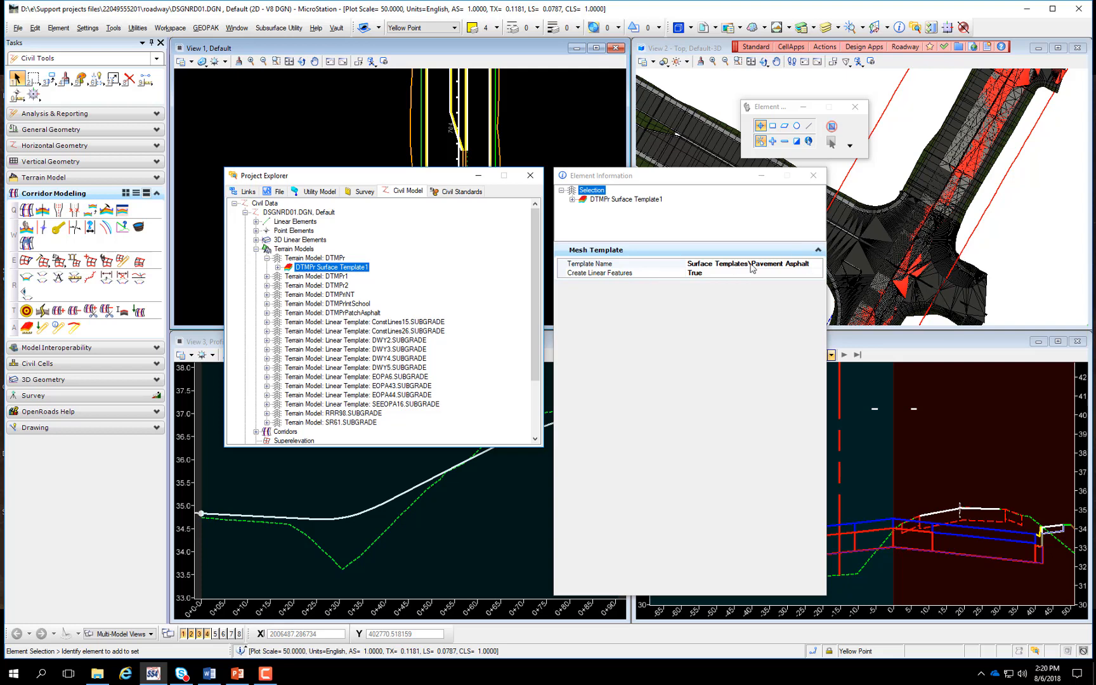
Check the template name of the surface template applied to terrain model DTMPr1 and close the element information
{"action": "left_click", "coordinate": [267, 259]}
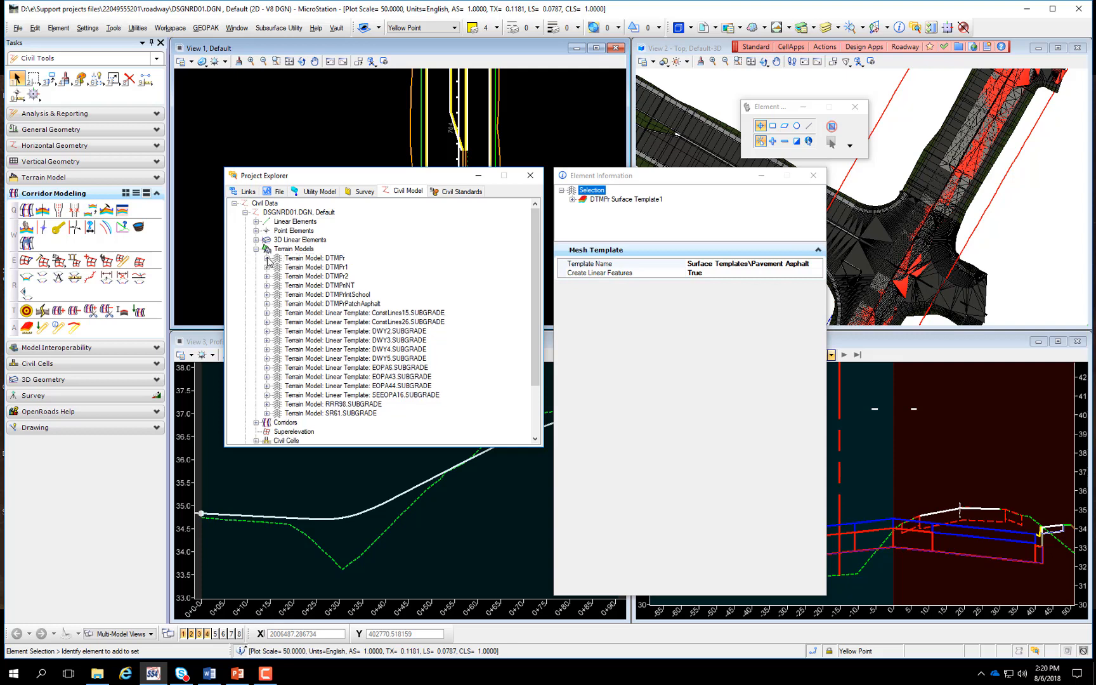
{"action": "left_click", "coordinate": [268, 267]}
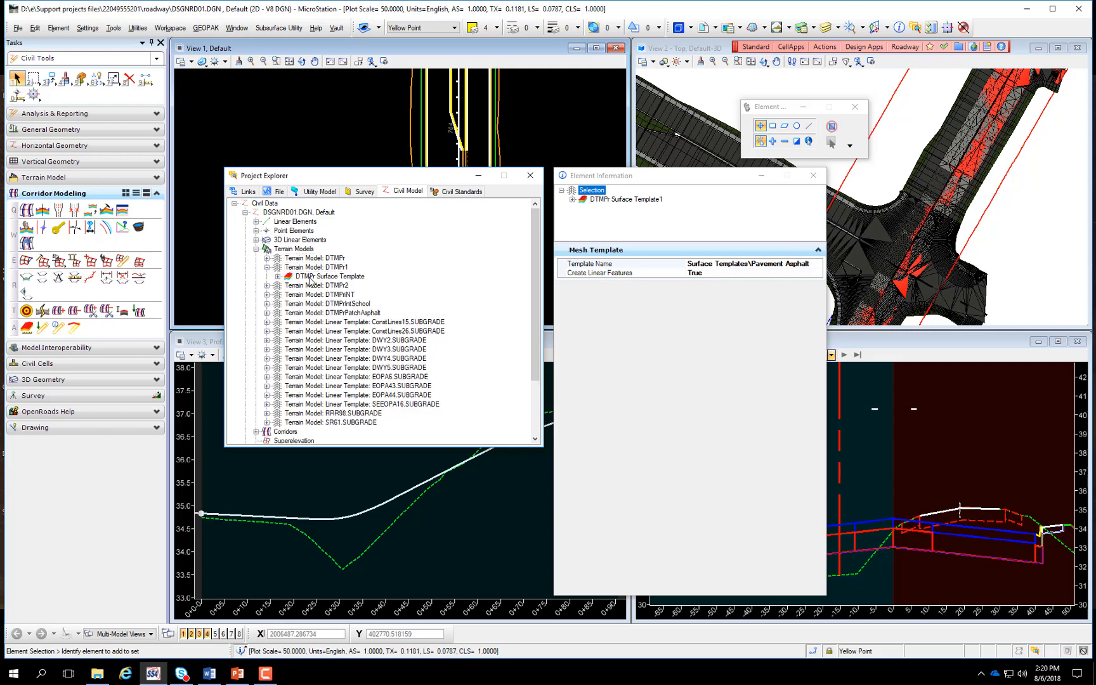
{"action": "left_click", "coordinate": [313, 277]}
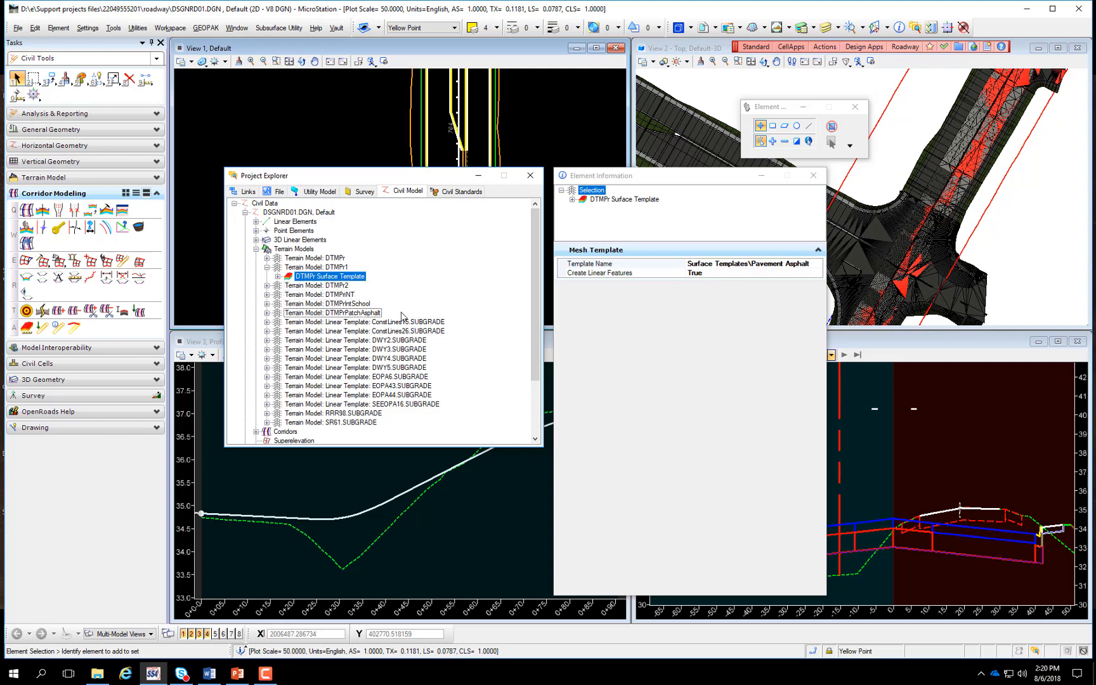
{"action": "left_click", "coordinate": [813, 176]}
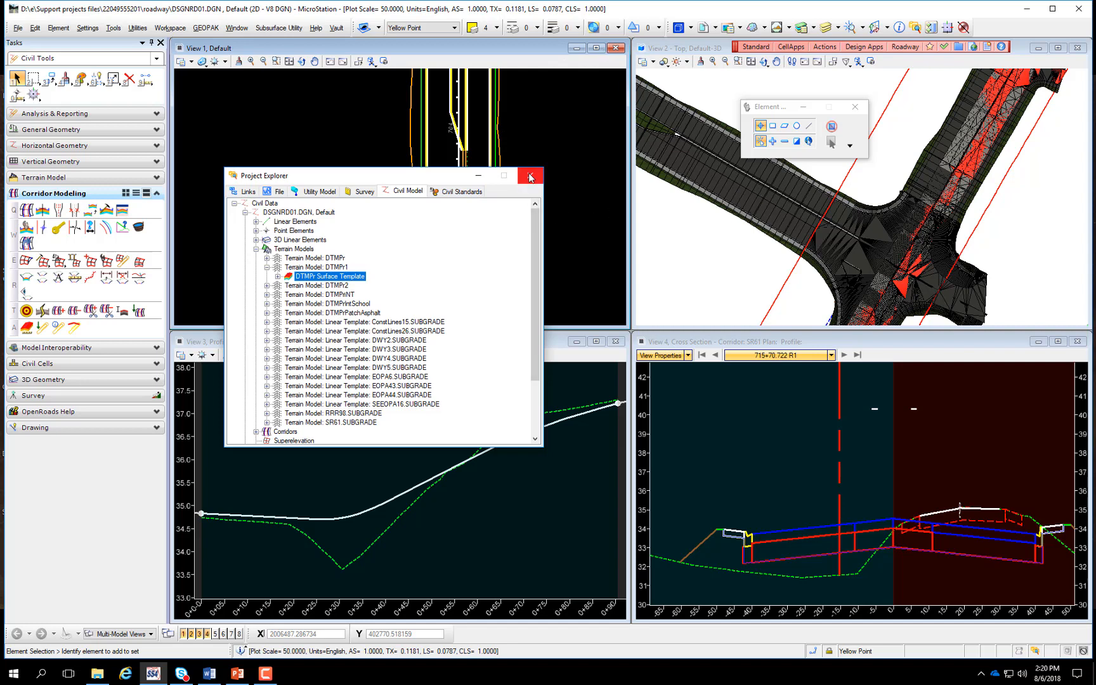
Close views 1, 3 and 4 and maximize the View 2 Default-3D window
{"action": "left_click", "coordinate": [185, 633]}
{"action": "left_click", "coordinate": [189, 635]}
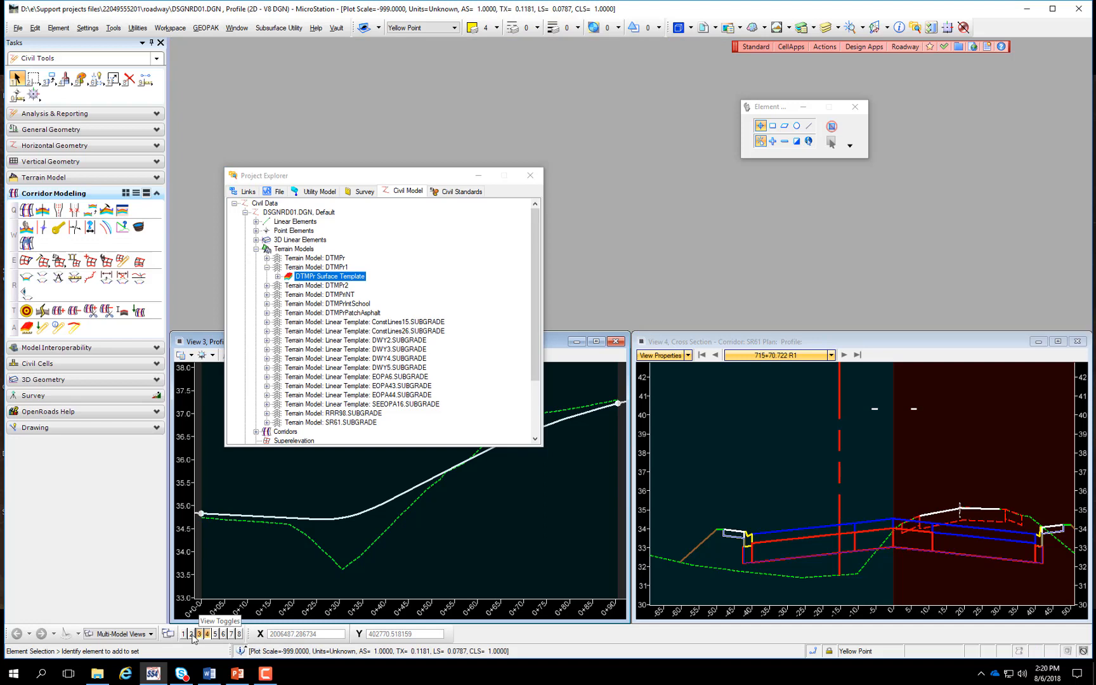
{"action": "left_click", "coordinate": [191, 634]}
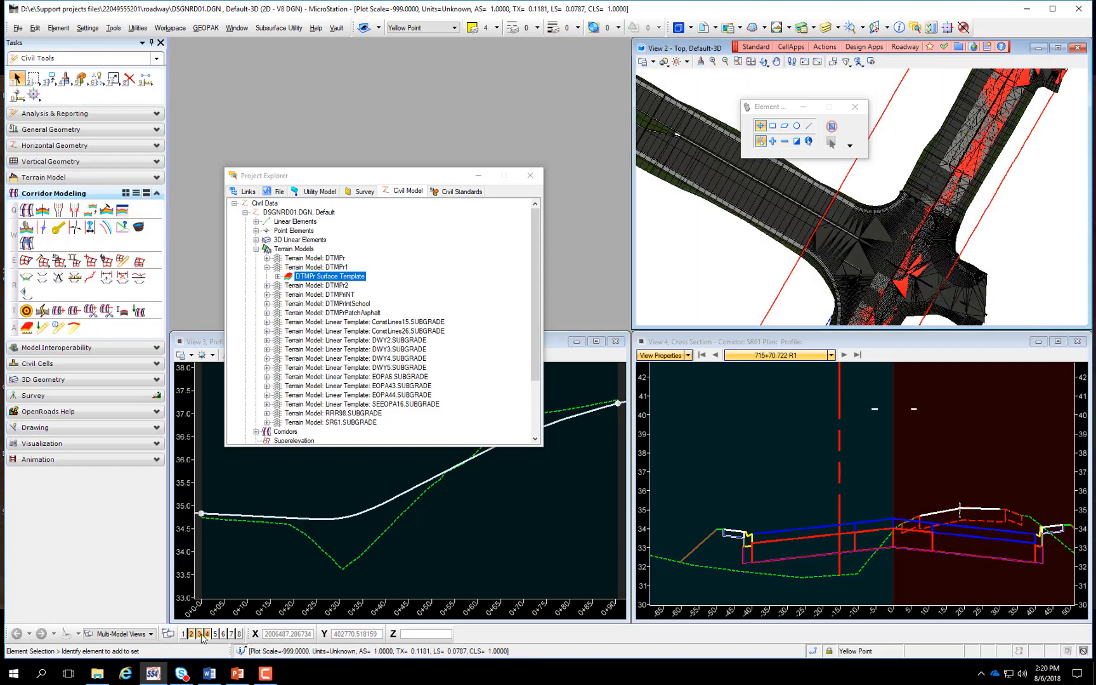
{"action": "left_click", "coordinate": [198, 634]}
{"action": "left_click", "coordinate": [207, 634]}
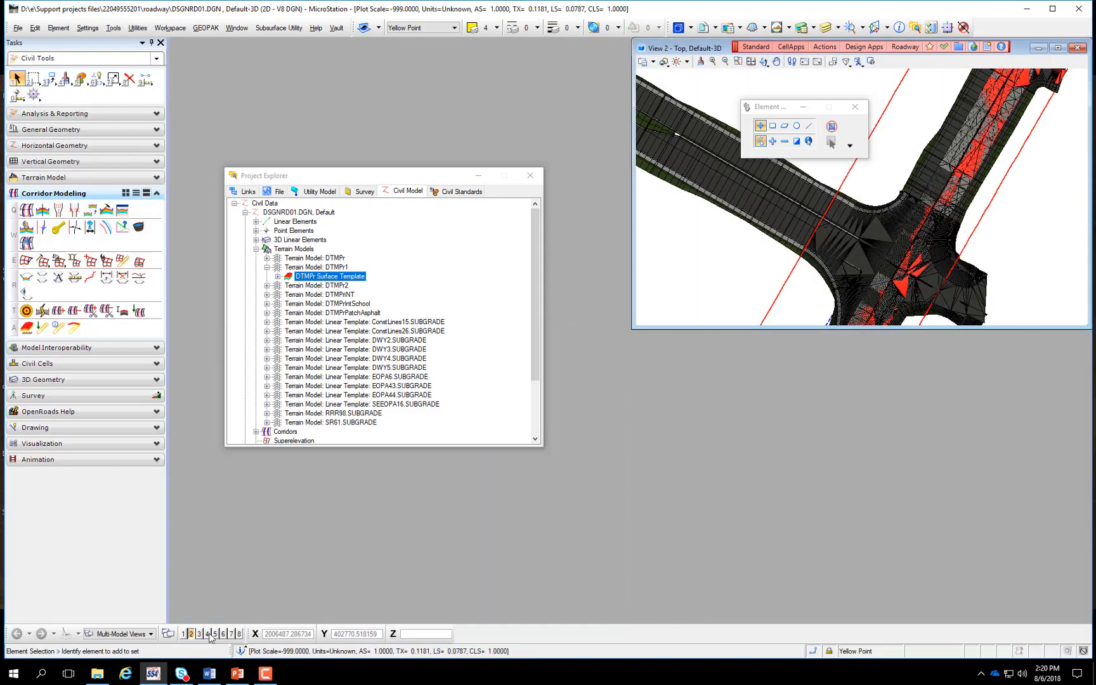
{"action": "left_click", "coordinate": [1058, 48]}
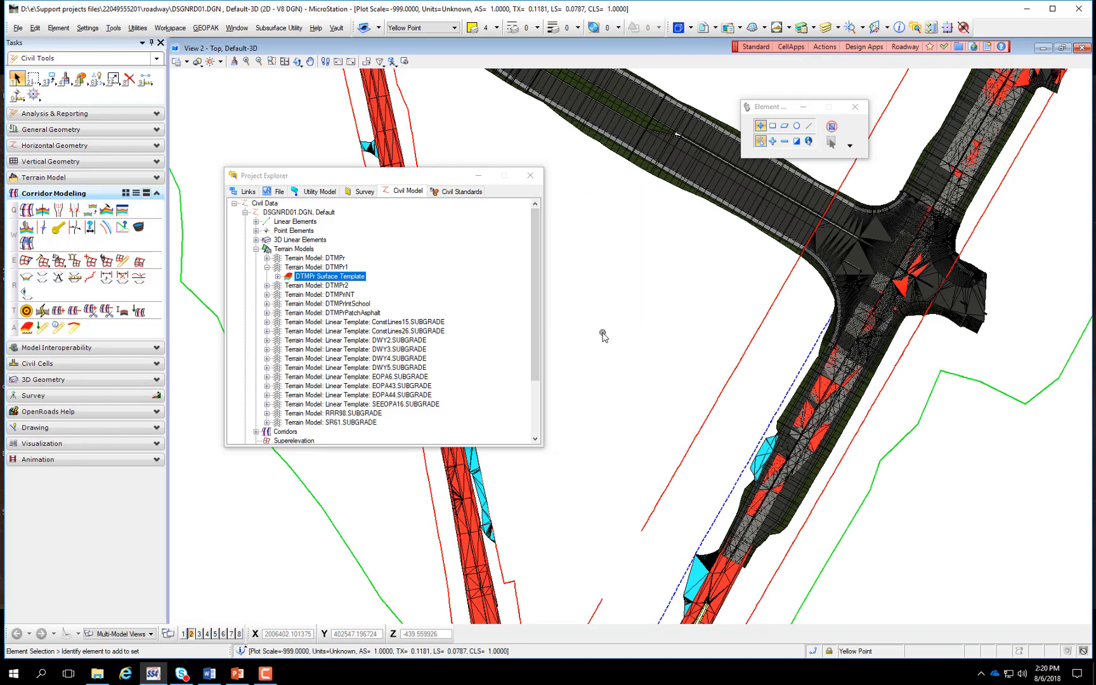
Move the Project Explorer clear of the roadway and bring the whole project into view
{"action": "scroll", "coordinate": [602, 336], "scroll_direction": "down", "scroll_amount": 3}
{"action": "left_click_drag", "start_coordinate": [411, 176], "coordinate": [832, 323]}
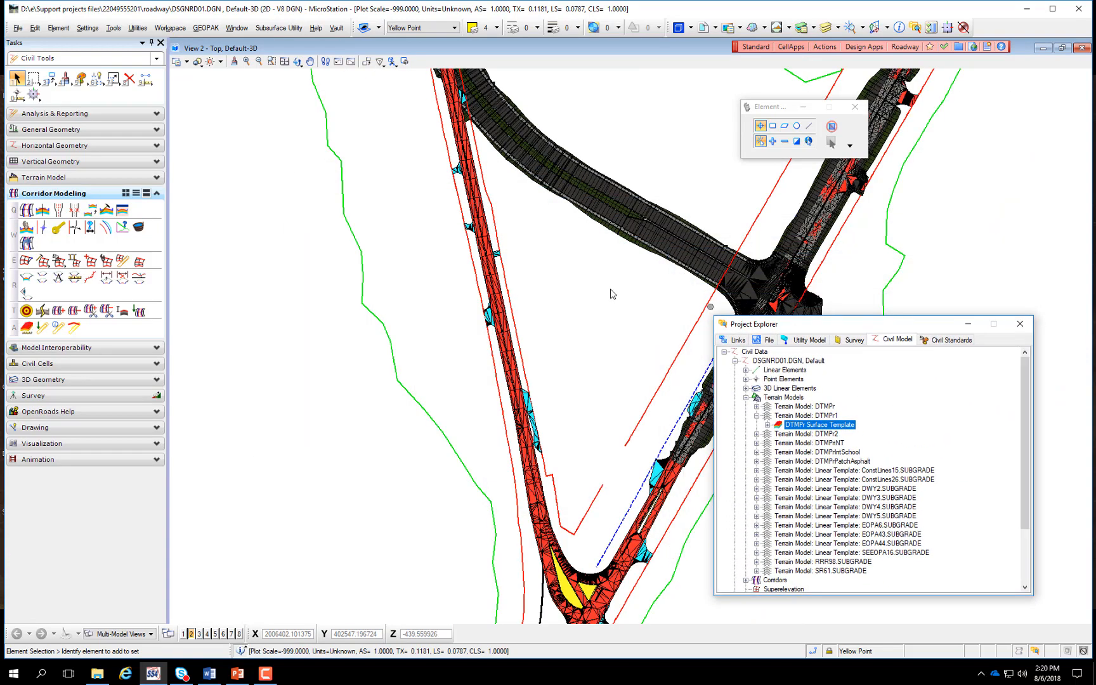
{"action": "scroll", "coordinate": [457, 257], "scroll_direction": "down", "scroll_amount": 2}
{"action": "middle_click_drag", "start_coordinate": [502, 155], "coordinate": [535, 352]}
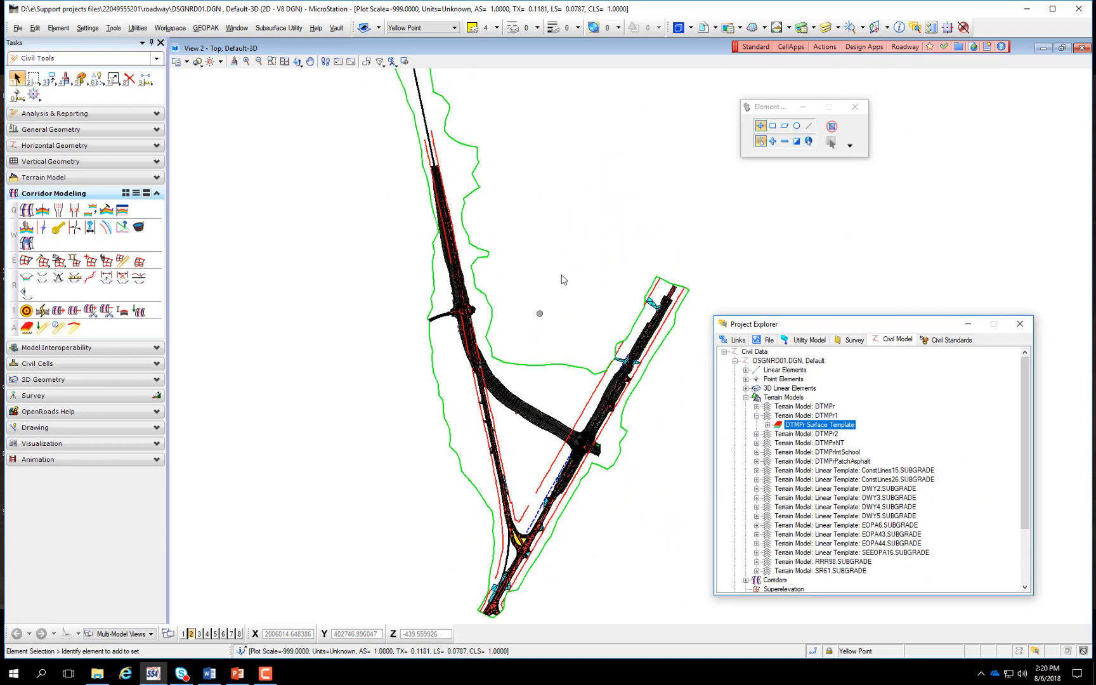
Turn off the display of the reference files GDTMRD02.DGN and GKLNRD01.DGN
{"action": "left_click", "coordinate": [715, 30]}
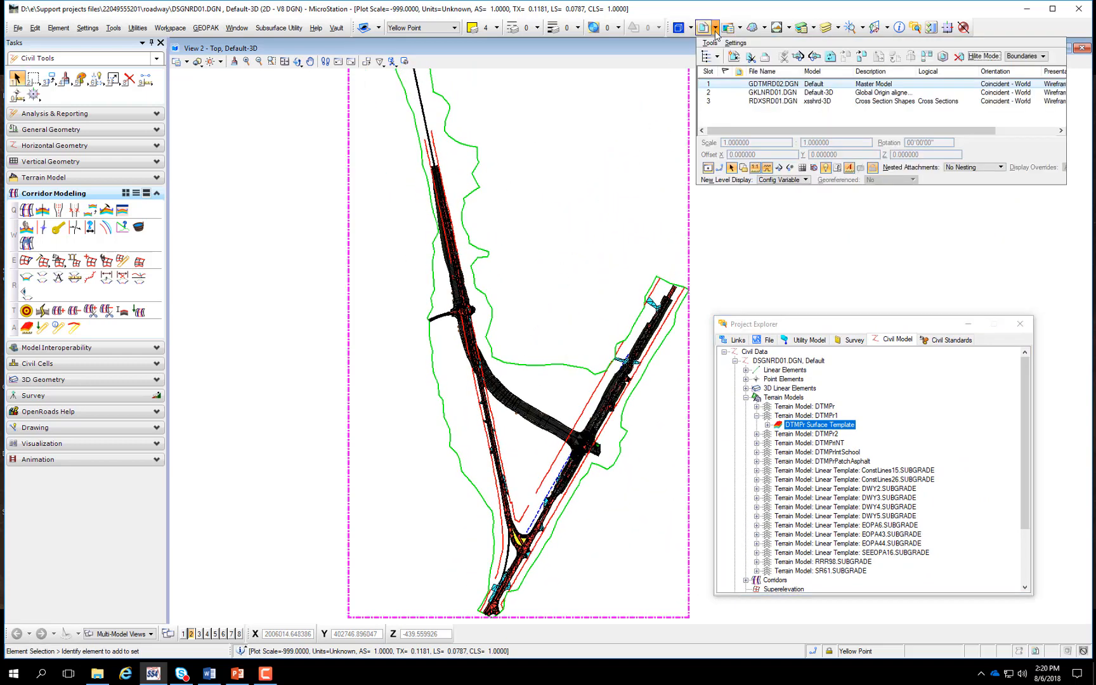
{"action": "left_click", "coordinate": [707, 168]}
{"action": "left_click", "coordinate": [758, 93]}
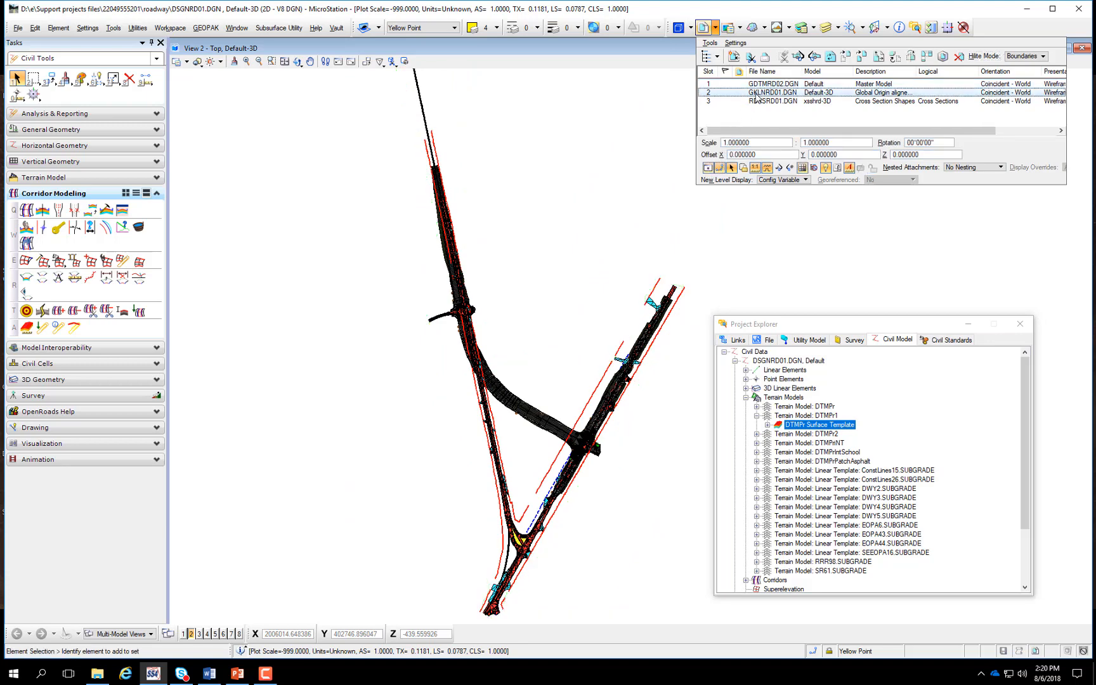
{"action": "left_click", "coordinate": [708, 169]}
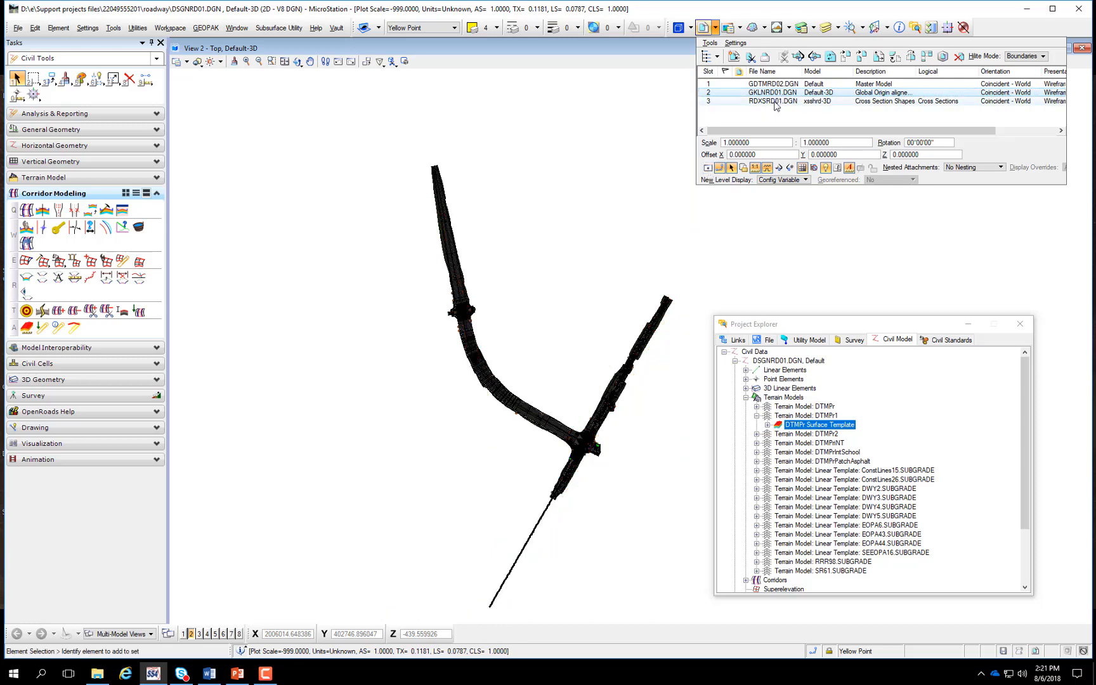
{"action": "left_click", "coordinate": [774, 102]}
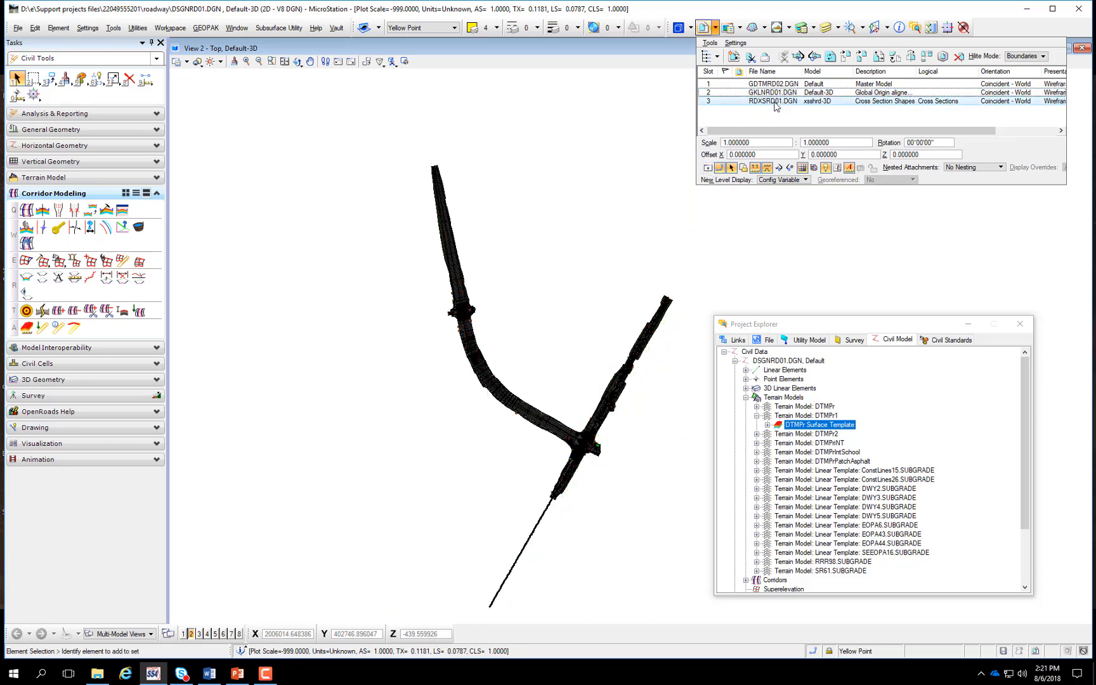
{"action": "left_click", "coordinate": [765, 120]}
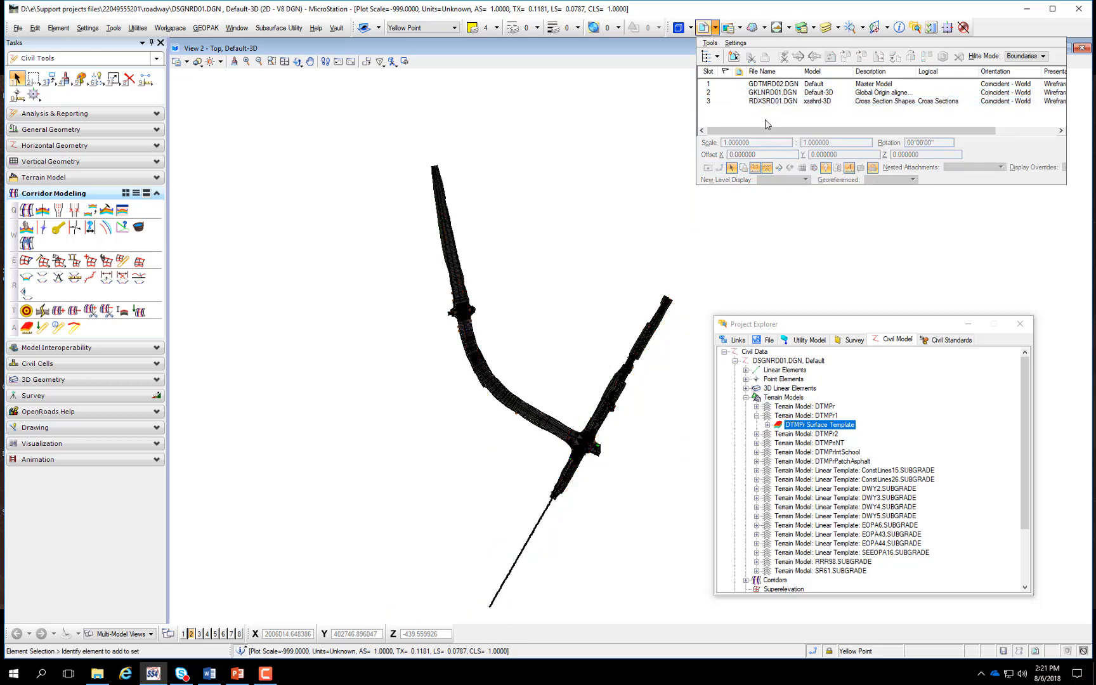
{"action": "left_click", "coordinate": [822, 326]}
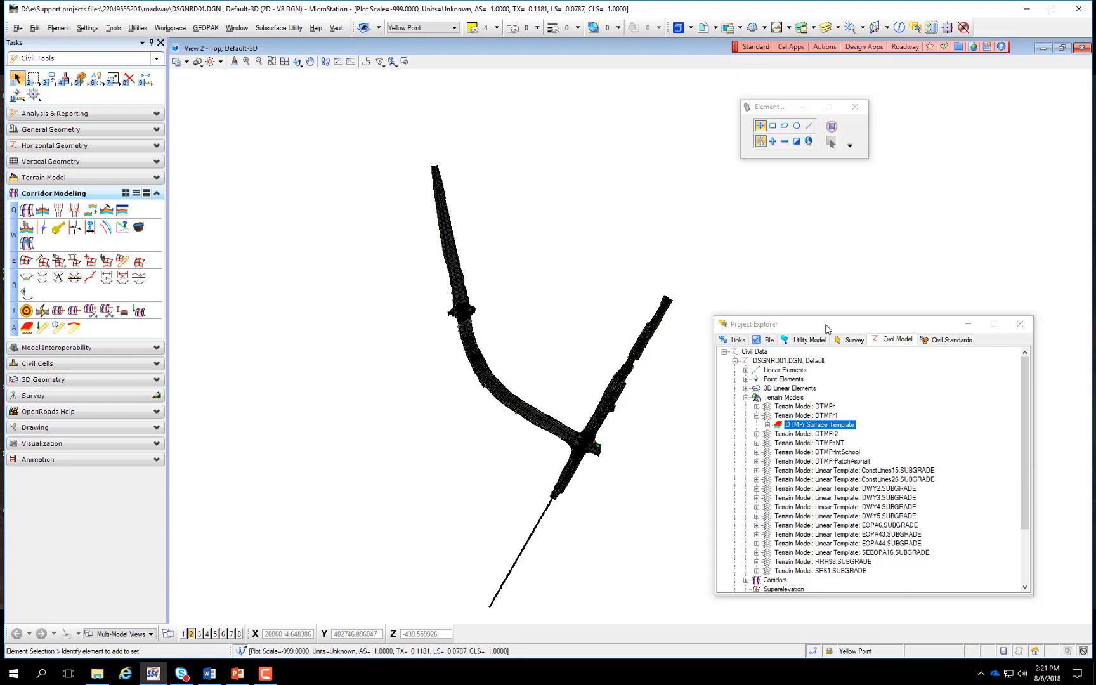
Show the feature definitions in the Civil Standards of DSGNRD01.DGN and turn off the display of Corridor Components
{"action": "left_click_drag", "start_coordinate": [826, 328], "coordinate": [818, 197]}
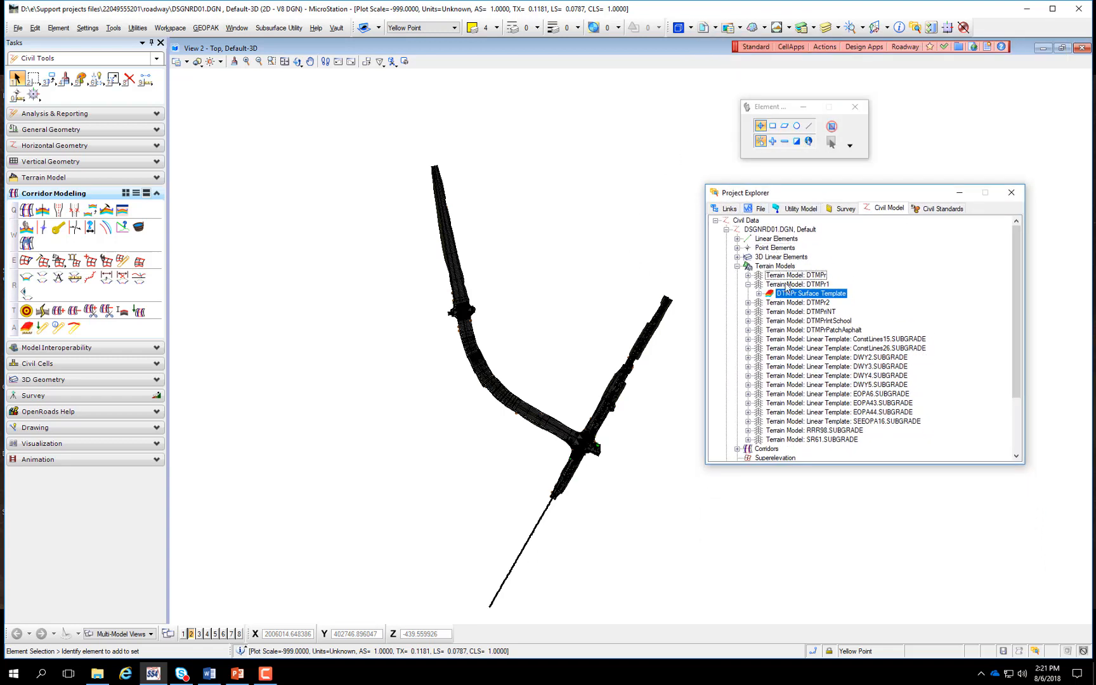
{"action": "left_click", "coordinate": [928, 210]}
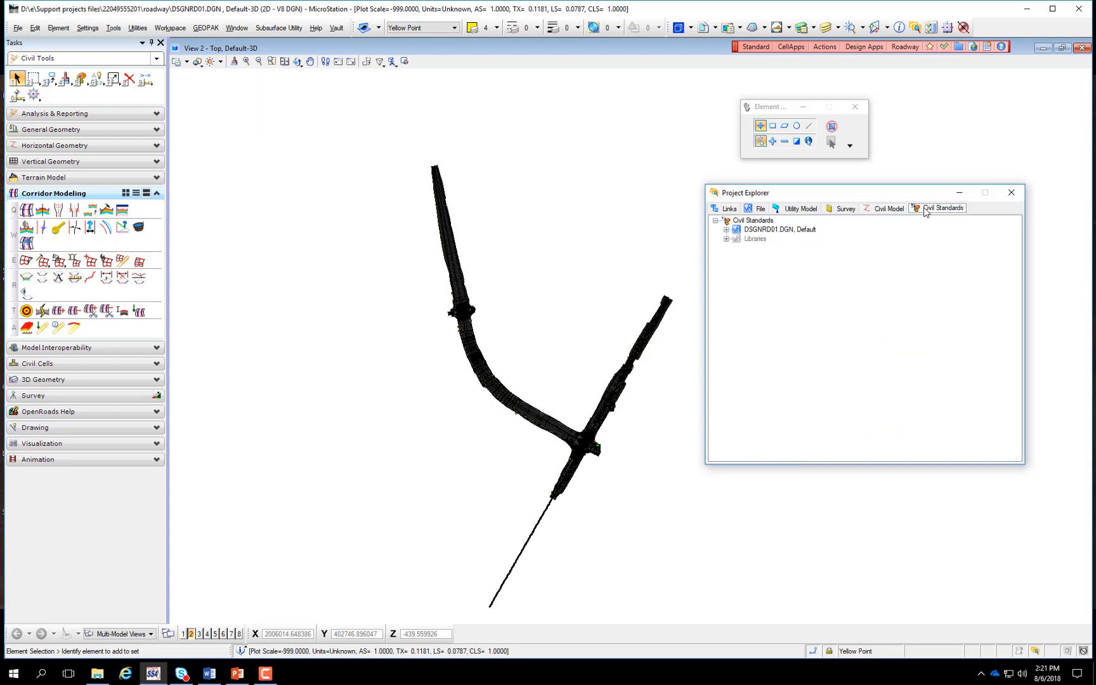
{"action": "scroll", "coordinate": [562, 461], "scroll_direction": "up", "scroll_amount": 4}
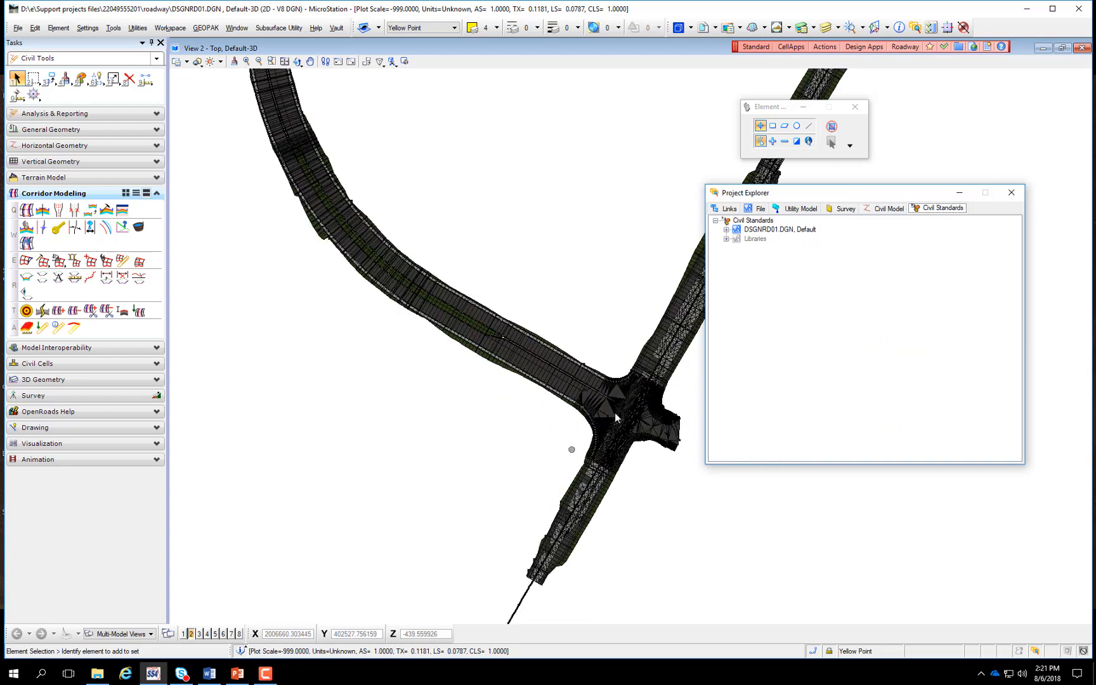
{"action": "left_click", "coordinate": [727, 231]}
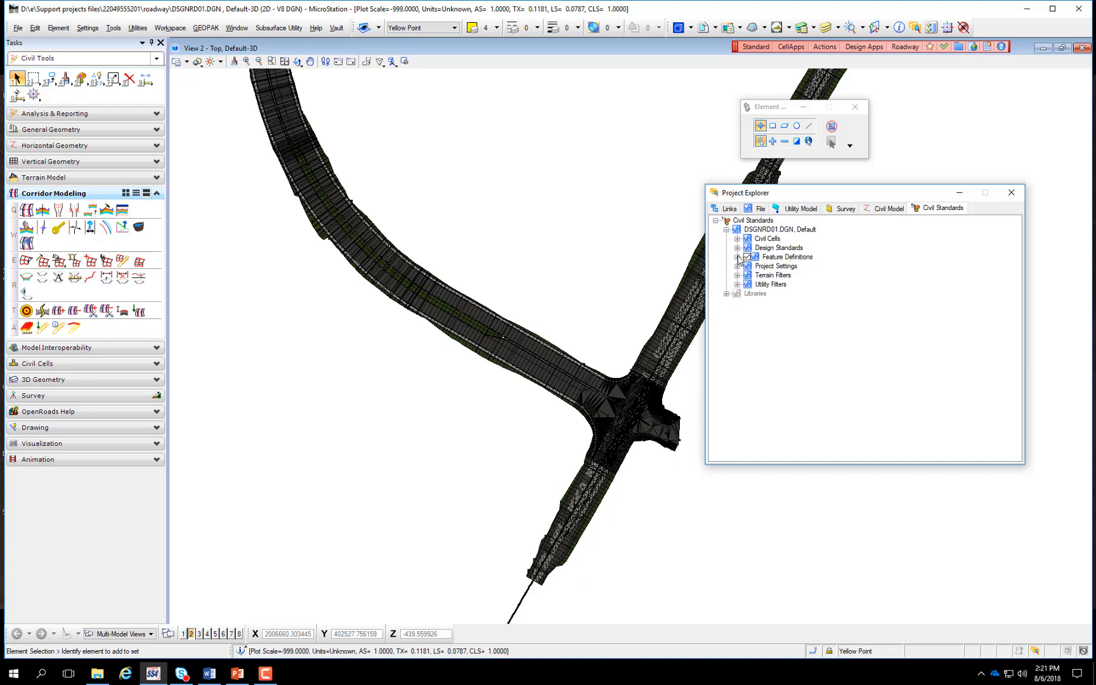
{"action": "left_click", "coordinate": [737, 257]}
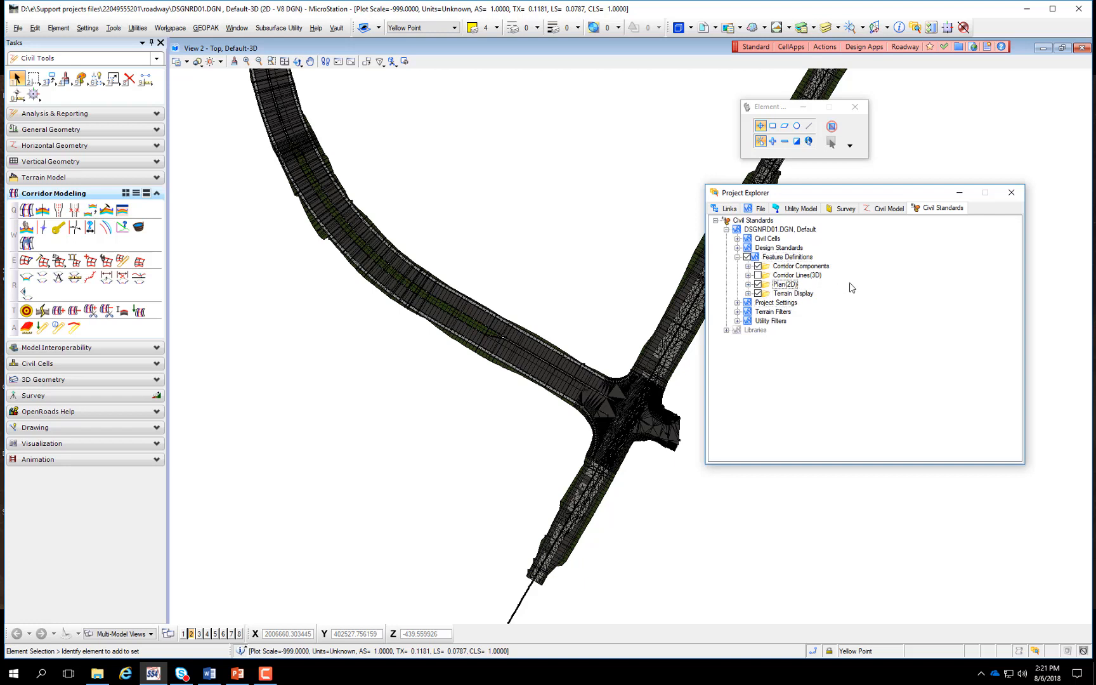
{"action": "left_click", "coordinate": [758, 266]}
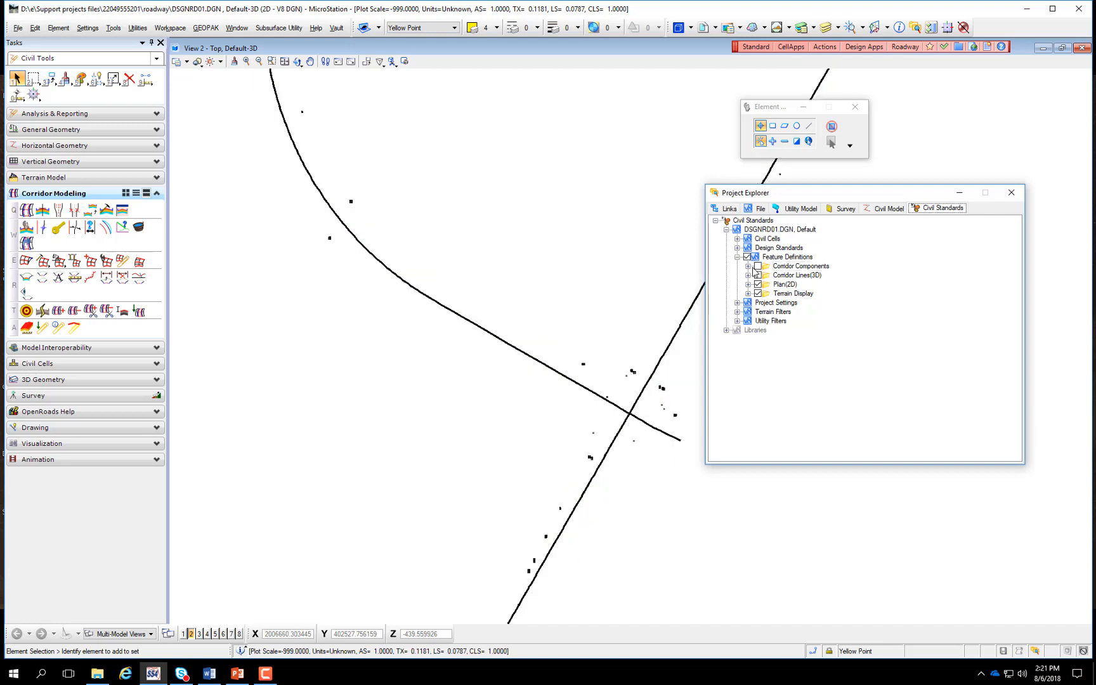
Turn on the display of all Corridor Lines(3D) feature definitions and turn off the Plan(2D) ones
{"action": "left_click", "coordinate": [758, 276]}
{"action": "left_click", "coordinate": [749, 275]}
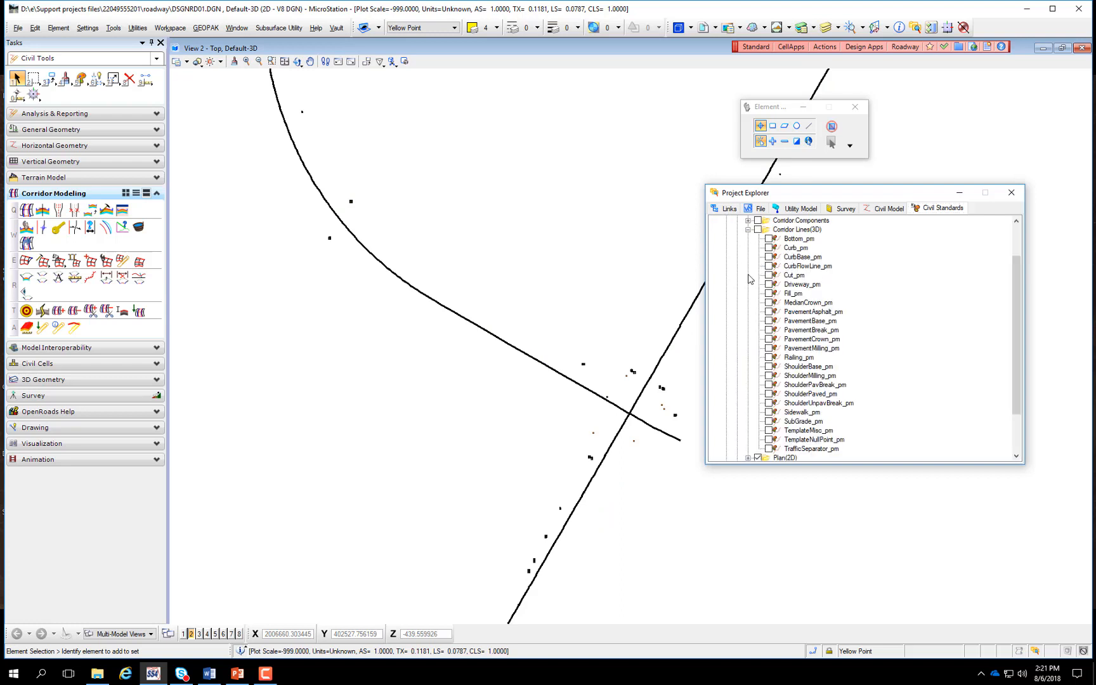
{"action": "left_click", "coordinate": [758, 230]}
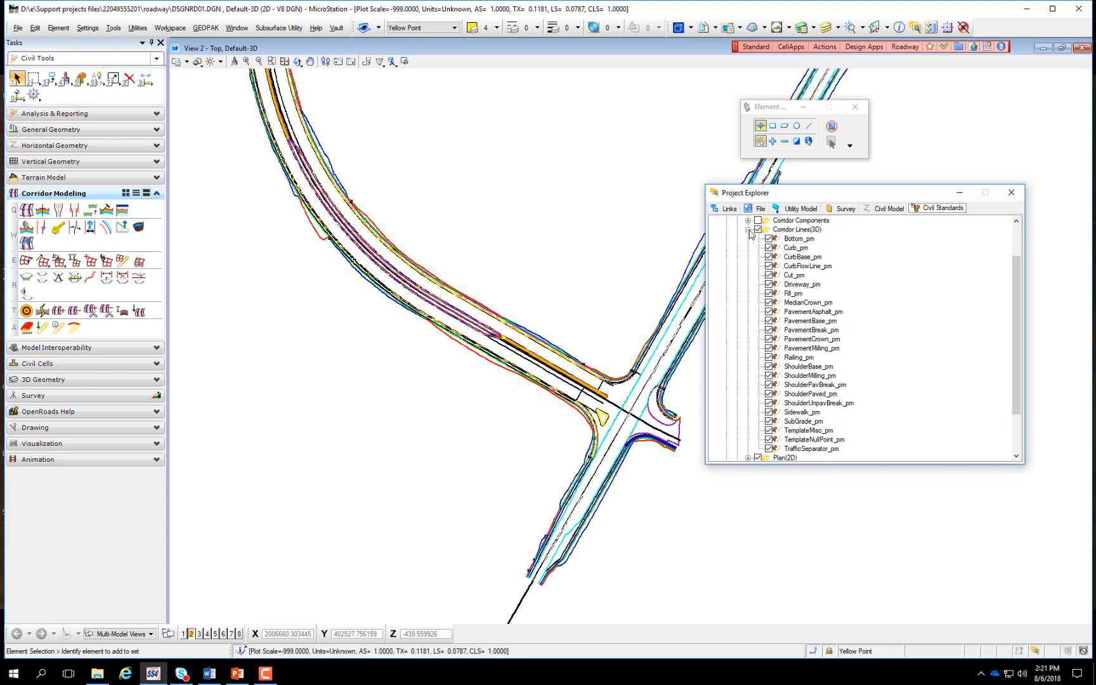
{"action": "left_click", "coordinate": [749, 229]}
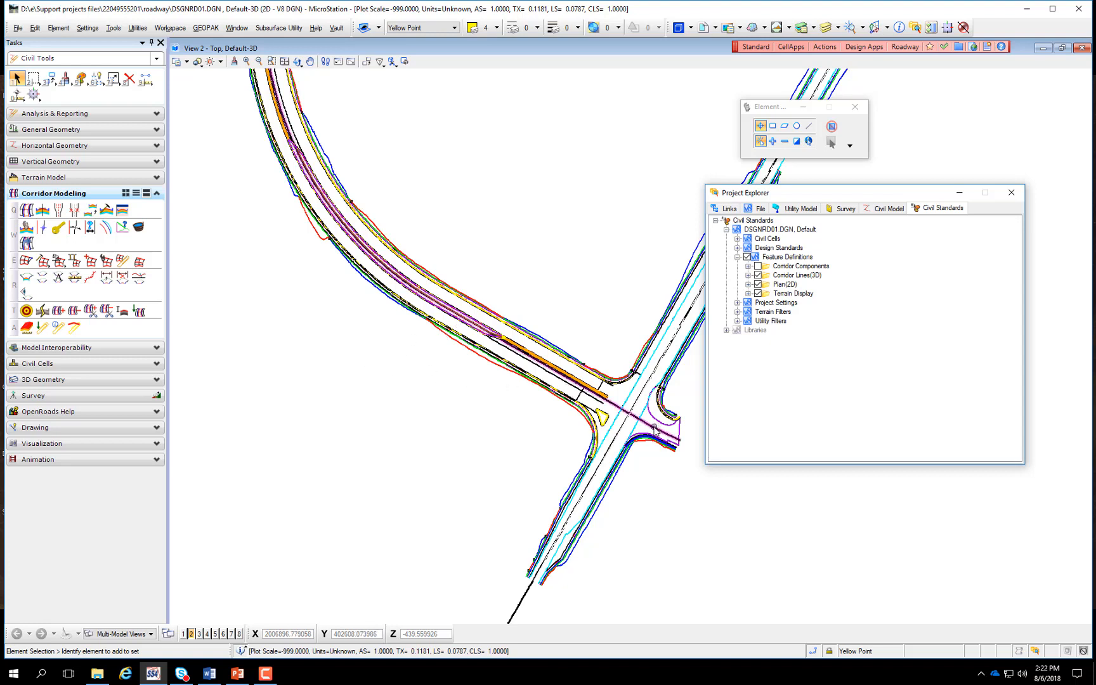
{"action": "mouse_move", "coordinate": [653, 428]}
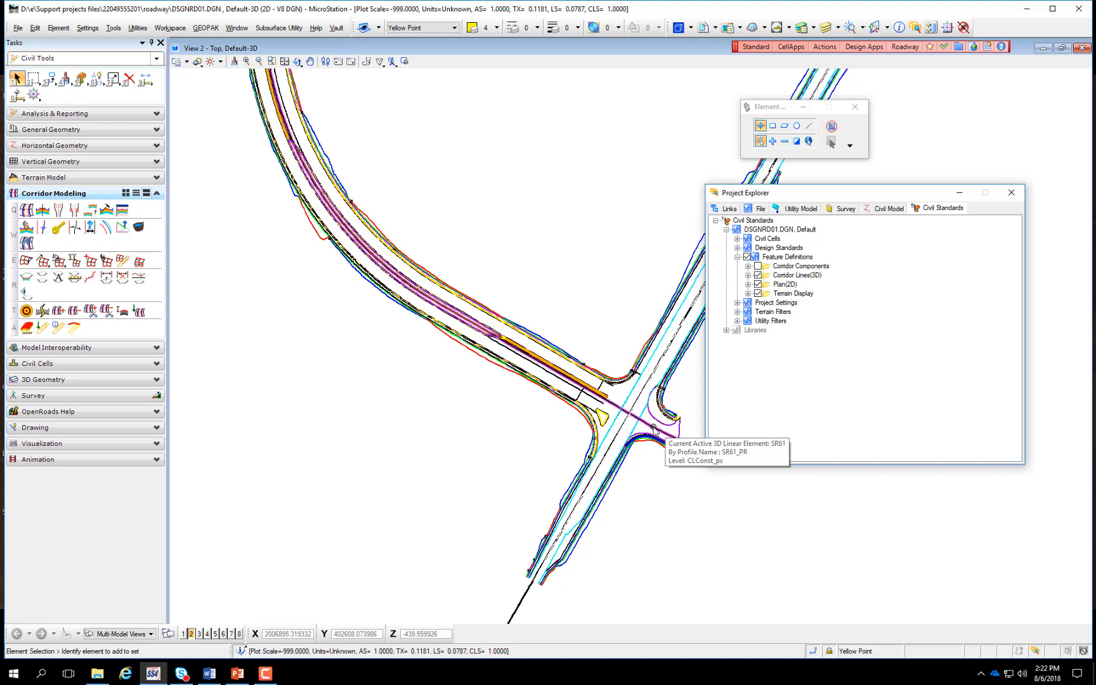
{"action": "left_click", "coordinate": [759, 284]}
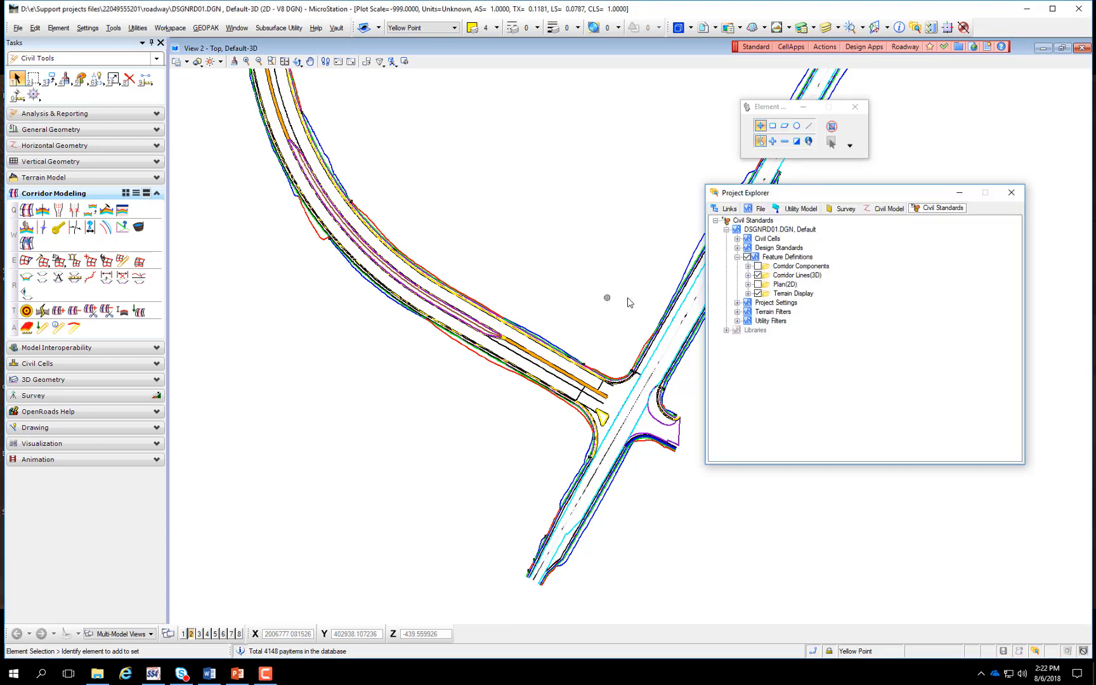
Display the DtmProposed terrain features with constructions on and identify the terrain model at the intersection
{"action": "left_click", "coordinate": [749, 293]}
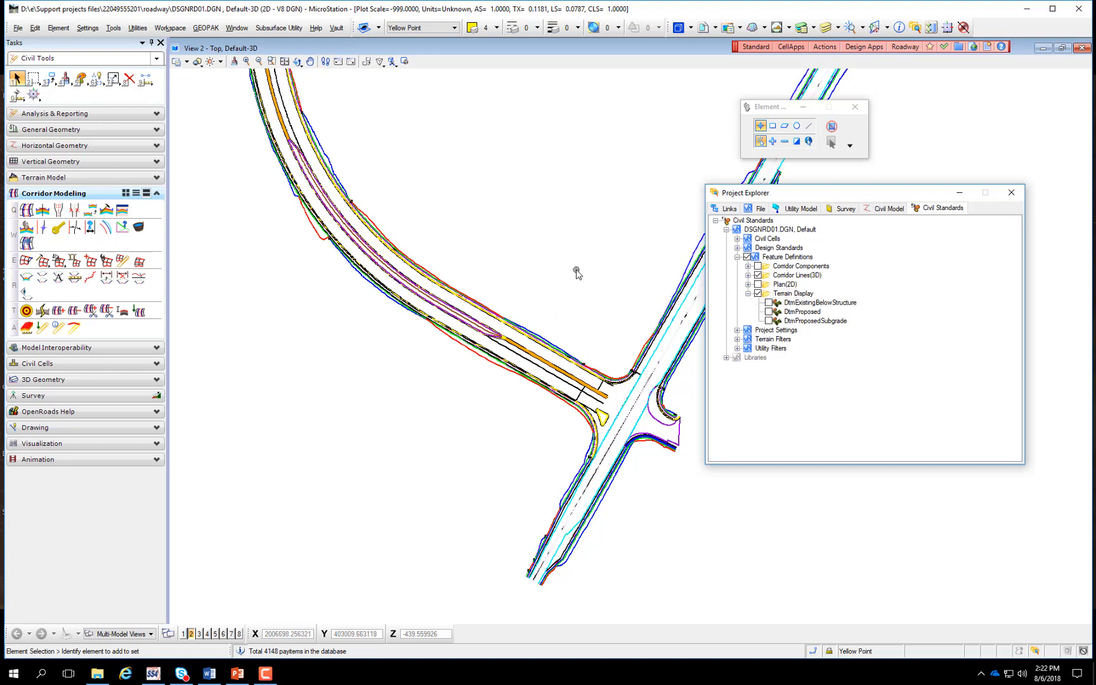
{"action": "left_click", "coordinate": [769, 311]}
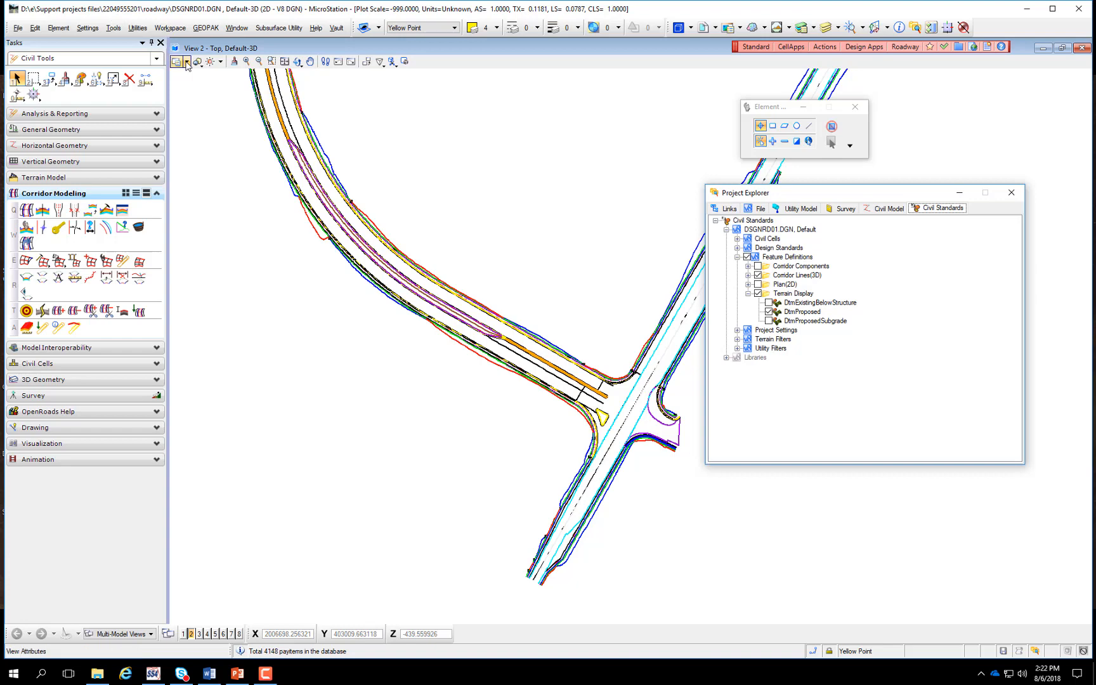
{"action": "left_click", "coordinate": [187, 63]}
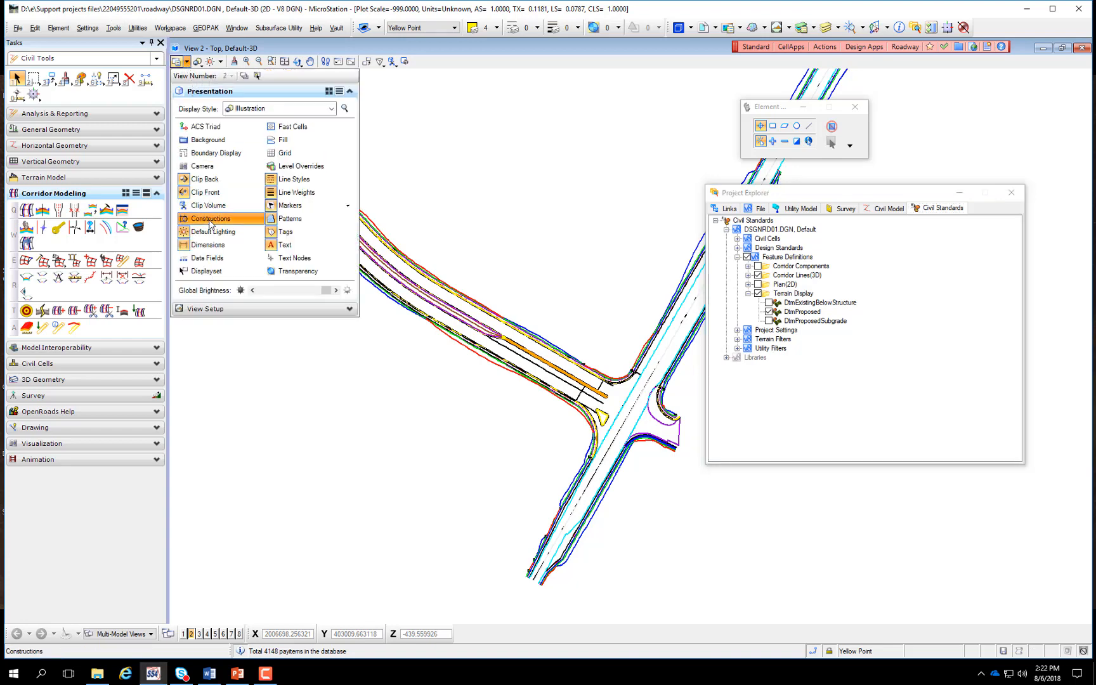
{"action": "scroll", "coordinate": [589, 398], "scroll_direction": "up", "scroll_amount": 4}
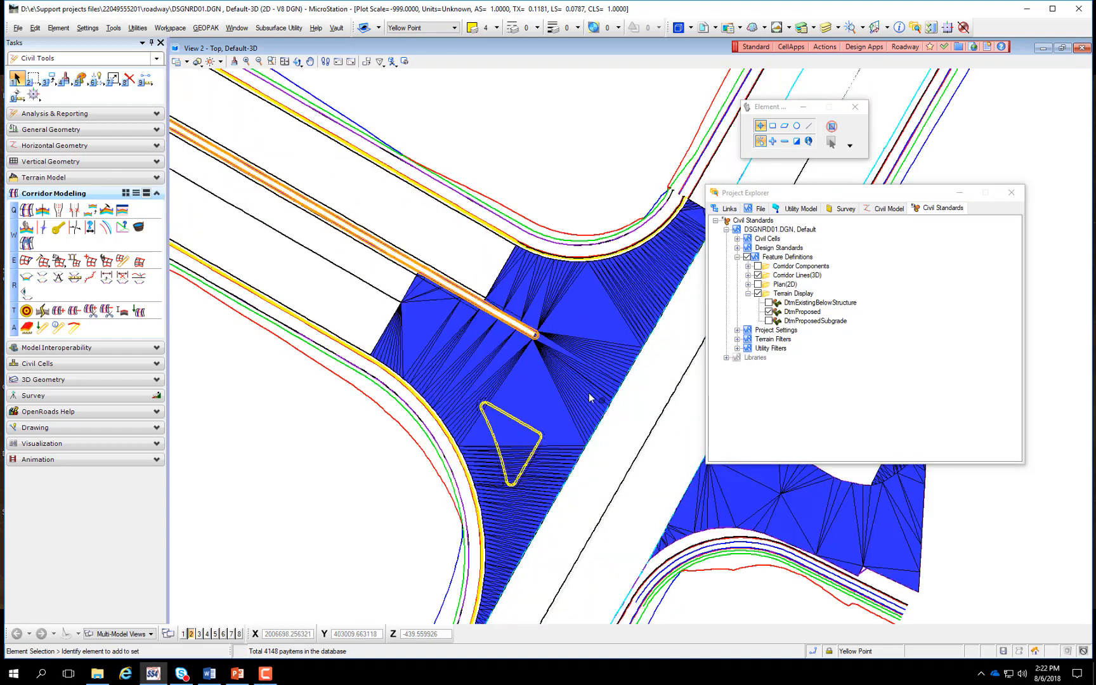
{"action": "mouse_move", "coordinate": [578, 357]}
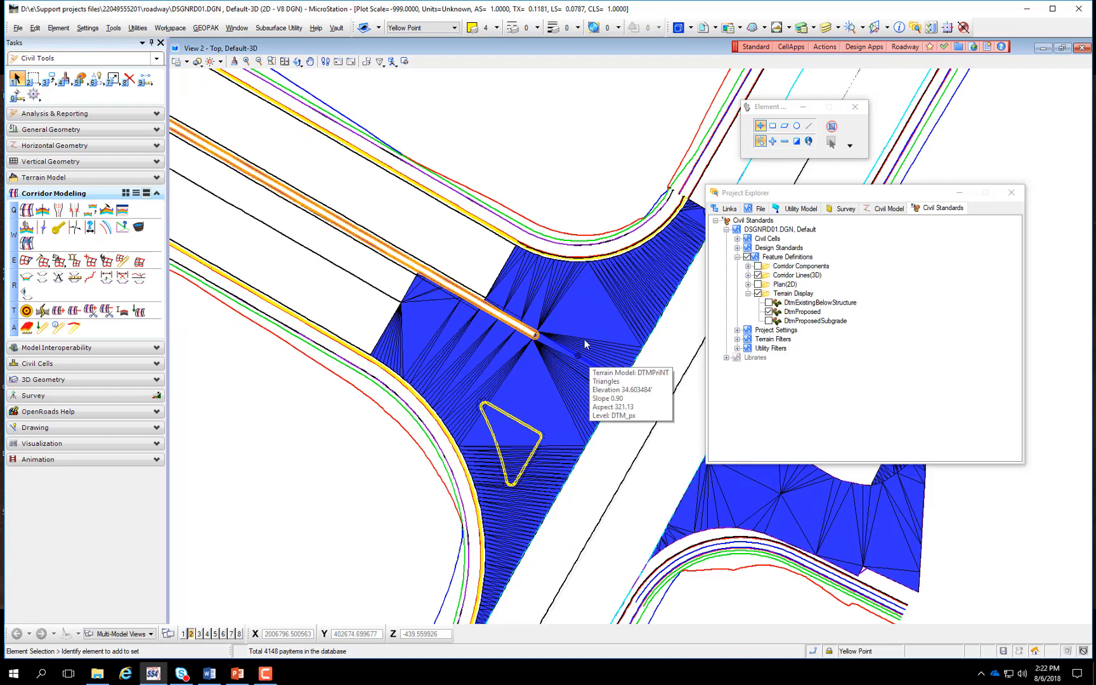
Turn off the DtmProposed terrain features and the display of constructions in View 2
{"action": "left_click", "coordinate": [769, 311]}
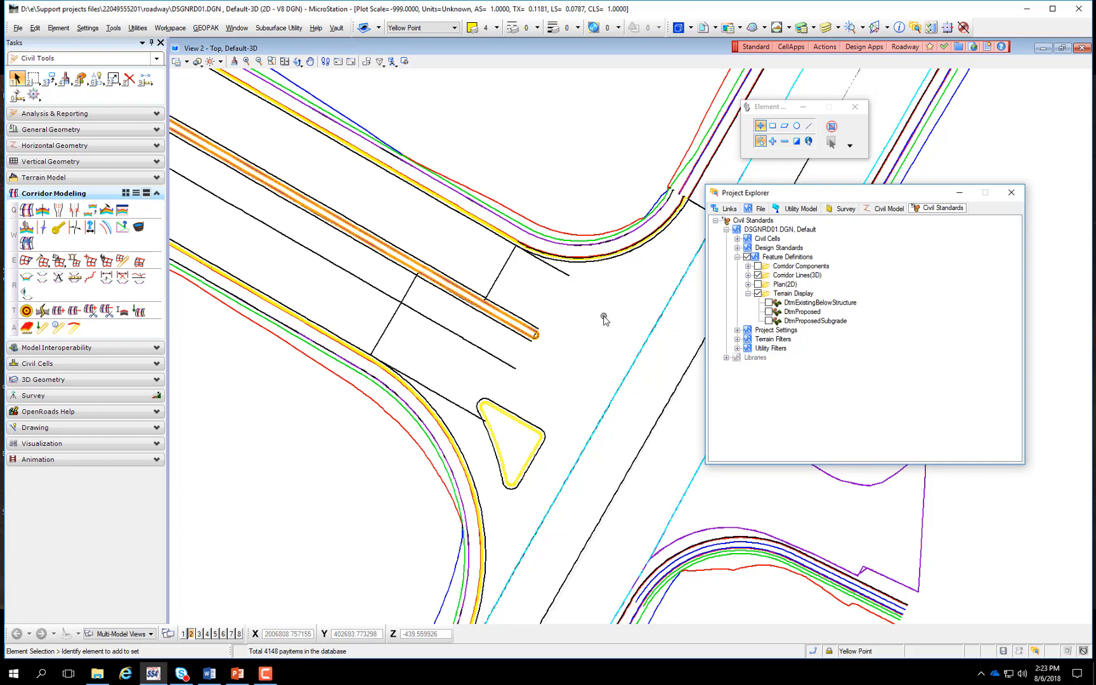
{"action": "left_click", "coordinate": [186, 62]}
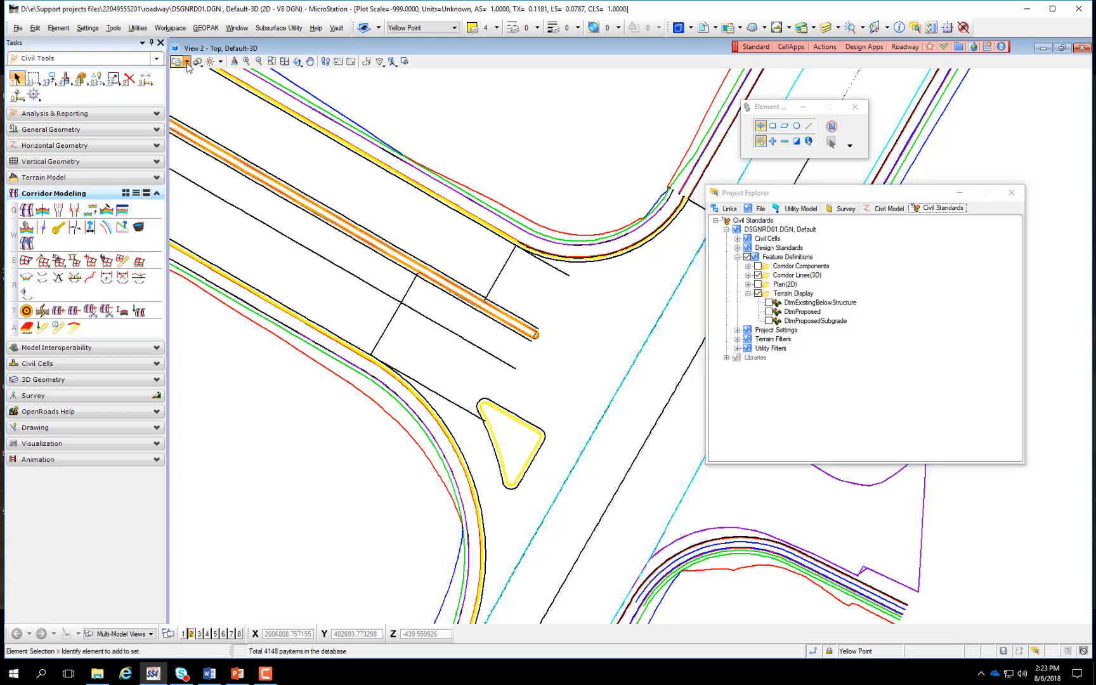
{"action": "left_click", "coordinate": [202, 220]}
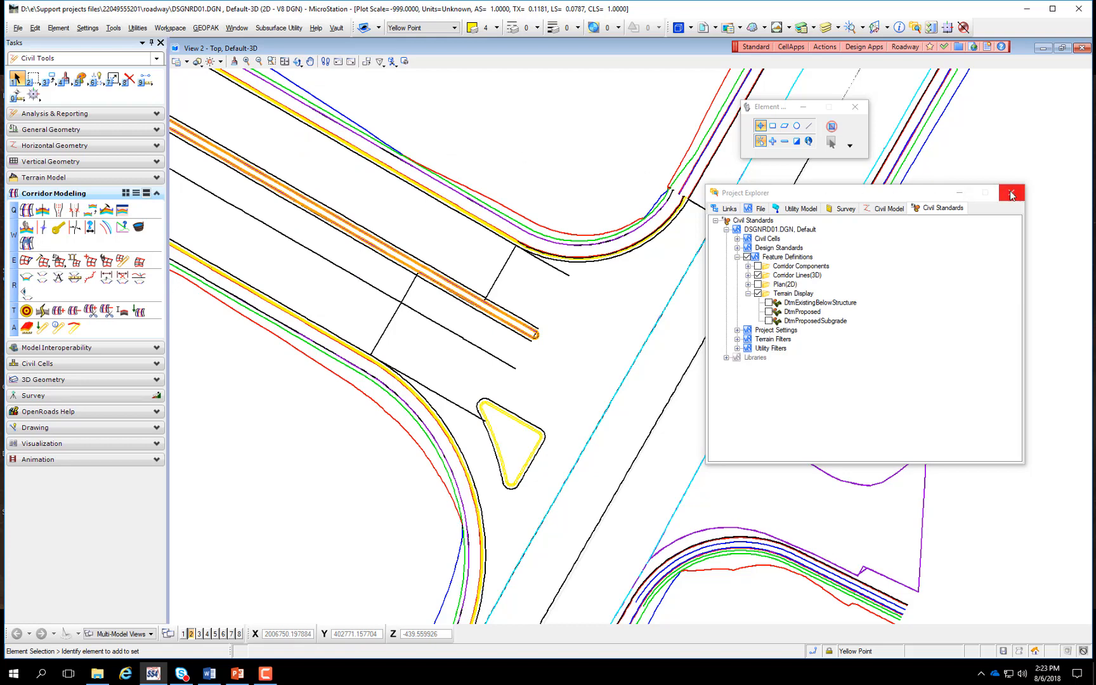
Turn off the display of level Scratch1_dp in the Default-3D model of DSGNRD01.DGN, keeping level Default off
{"action": "left_click", "coordinate": [838, 28]}
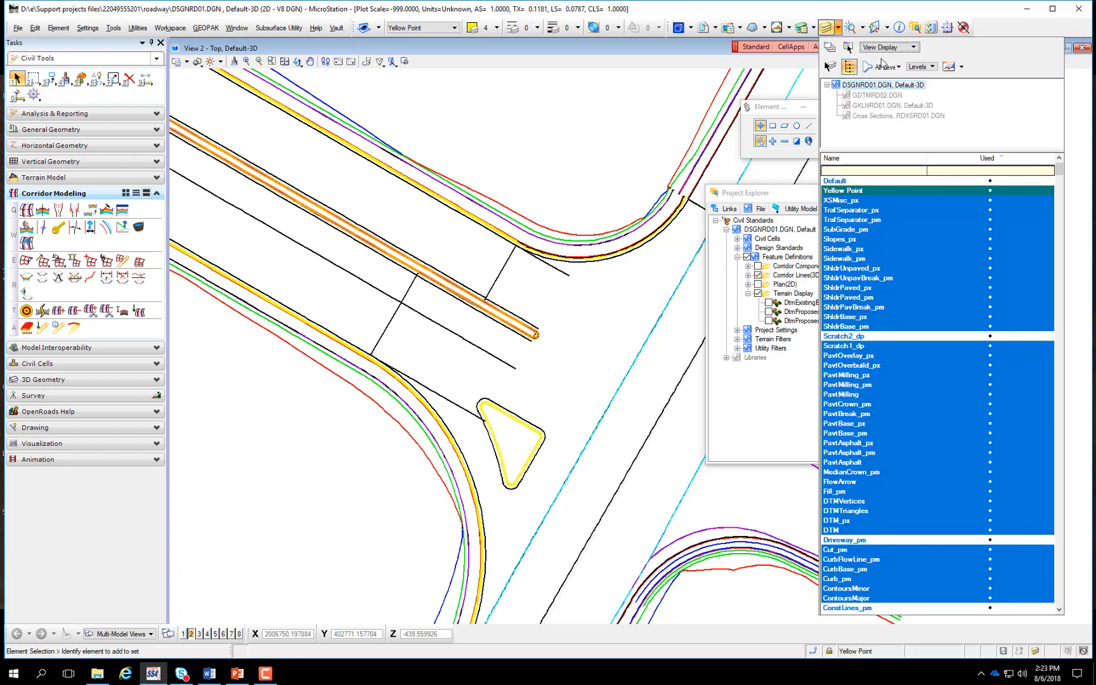
{"action": "left_click", "coordinate": [864, 181]}
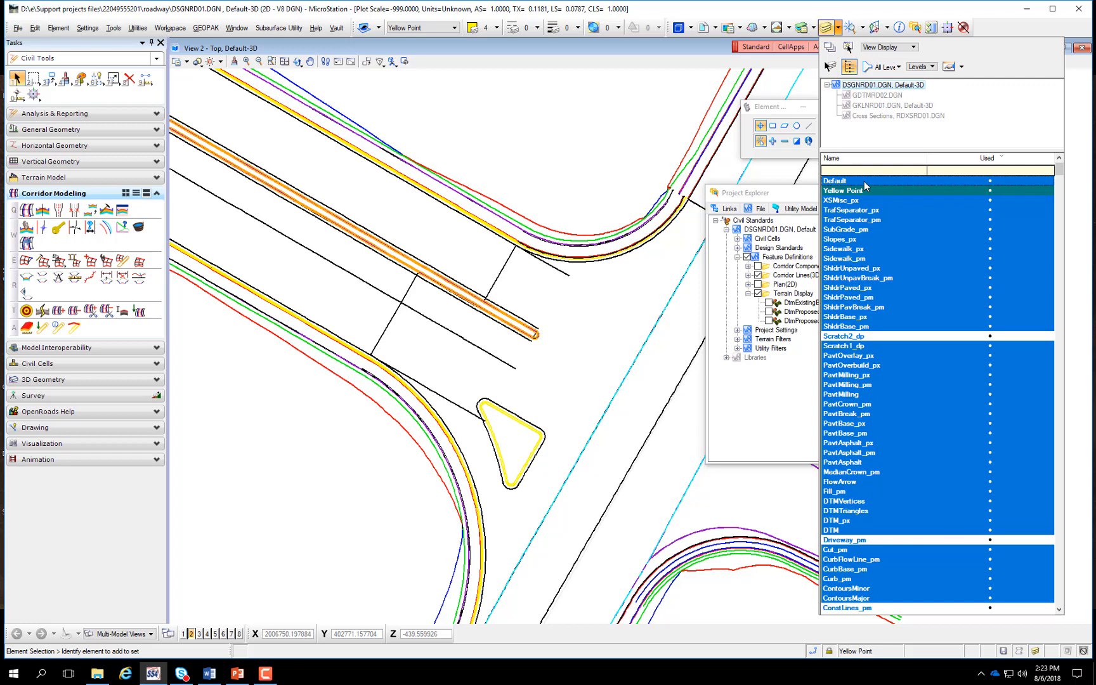
{"action": "left_click", "coordinate": [865, 182]}
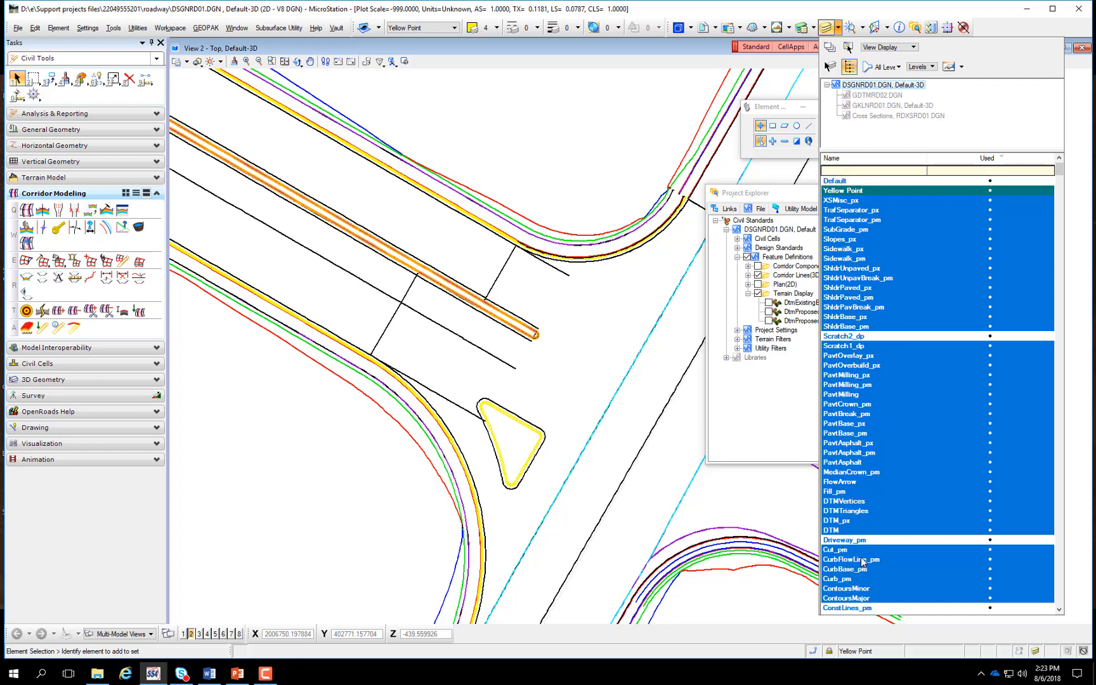
{"action": "scroll", "coordinate": [864, 561], "scroll_direction": "down", "scroll_amount": 2}
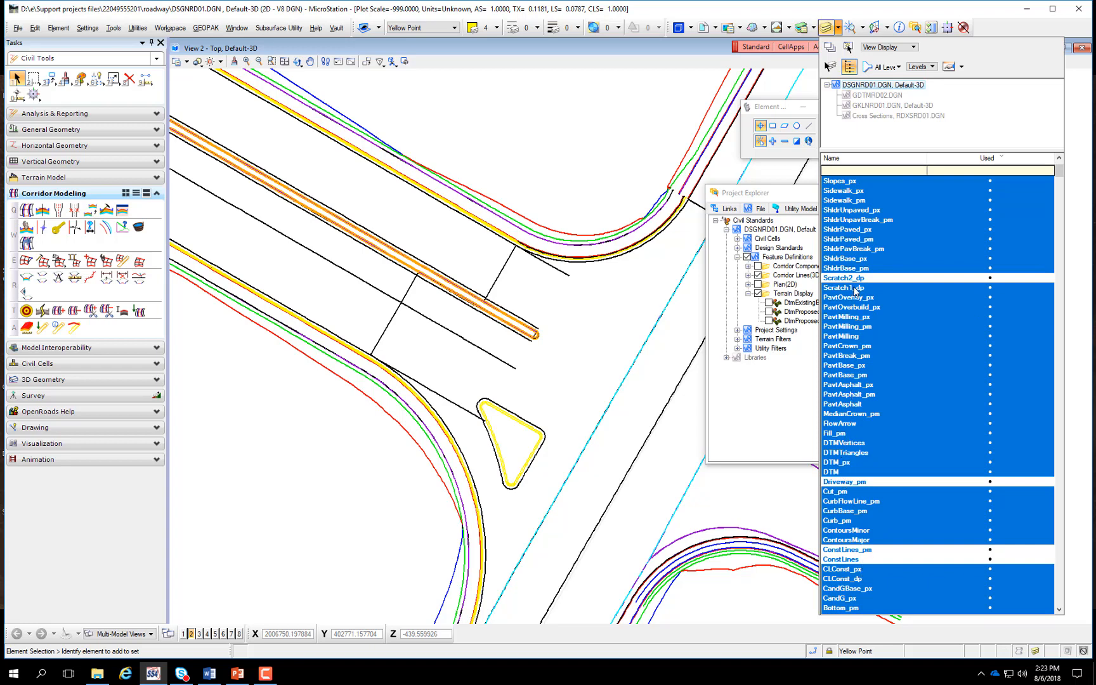
{"action": "left_click", "coordinate": [856, 289]}
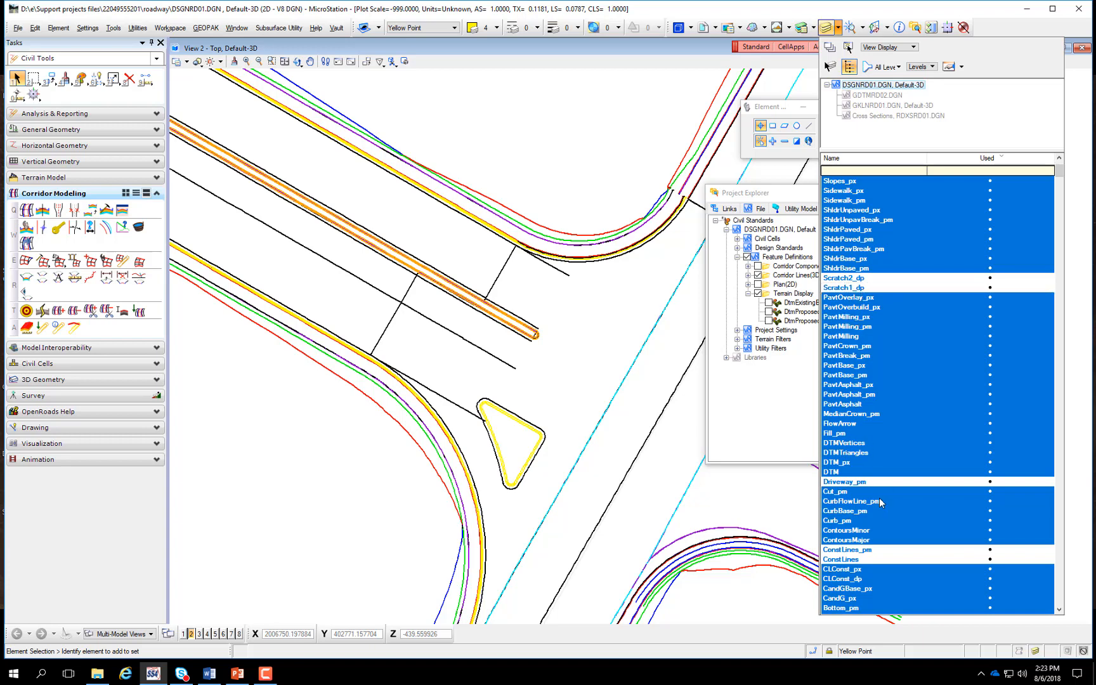
Make SubGrade_pm the active level and leave the level display
{"action": "scroll", "coordinate": [879, 500], "scroll_direction": "up", "scroll_amount": 2}
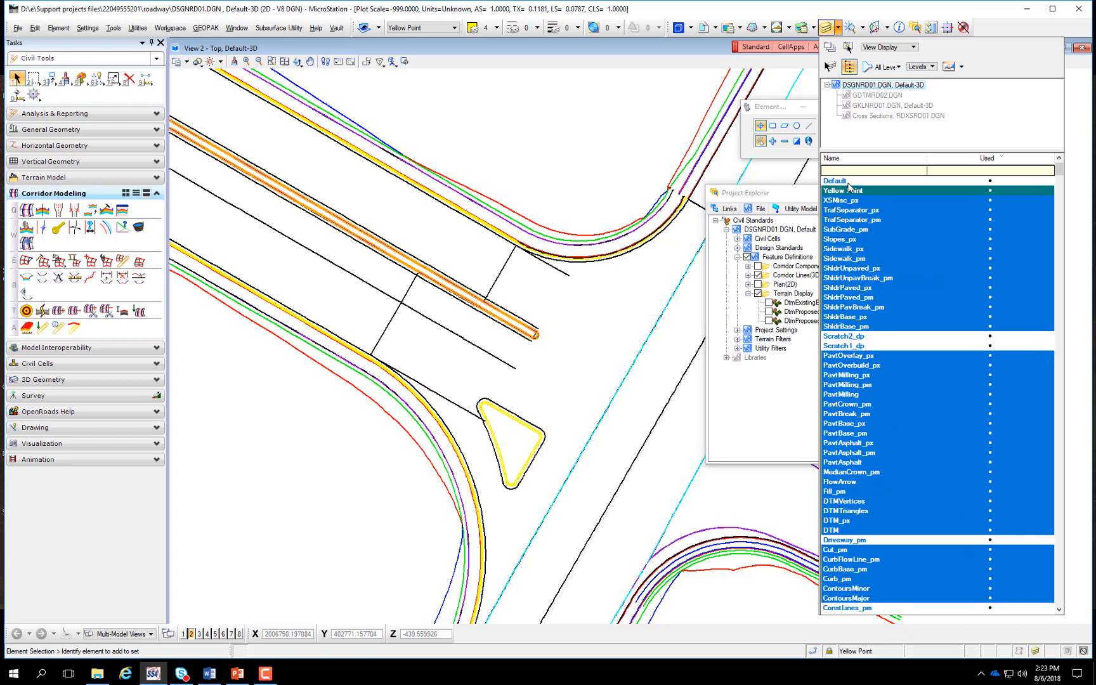
{"action": "double_click", "coordinate": [844, 230]}
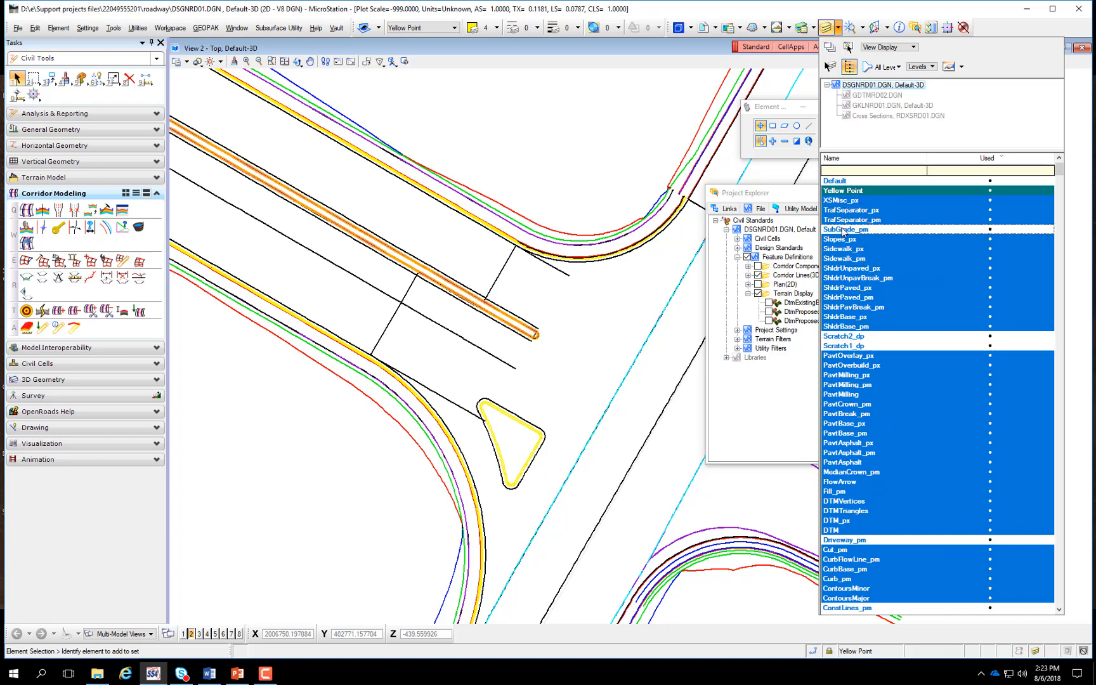
{"action": "left_click", "coordinate": [791, 196]}
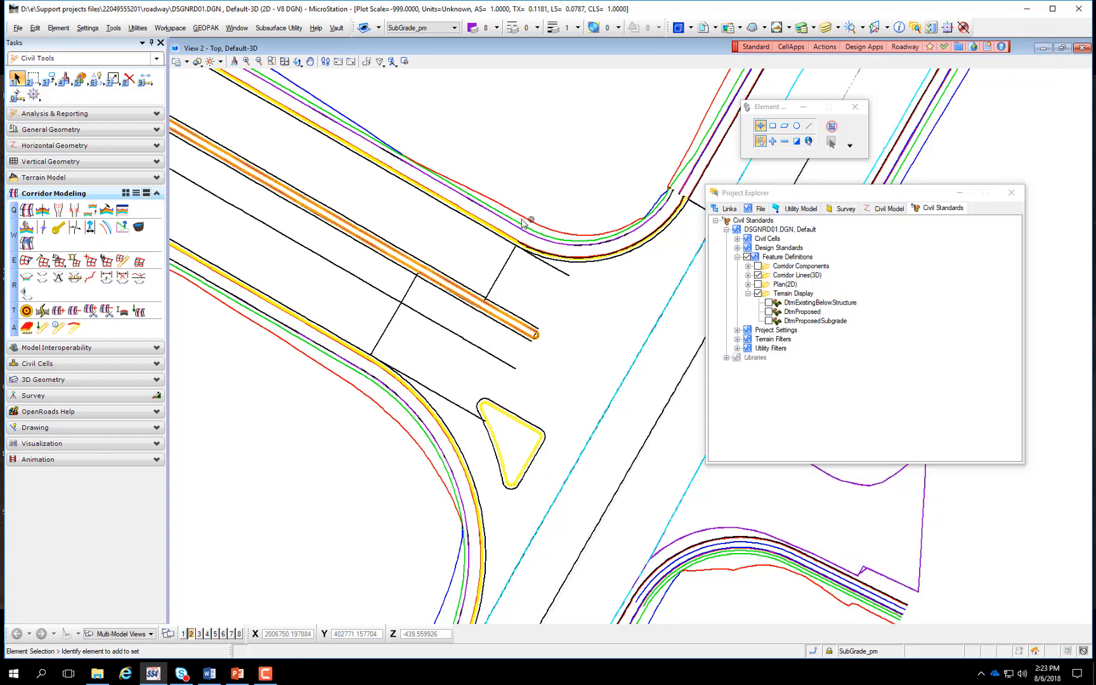
Rotate View 2 in 3D around the intersection and bring up the standard view orientations
{"action": "scroll", "coordinate": [524, 216], "scroll_direction": "down", "scroll_amount": 2}
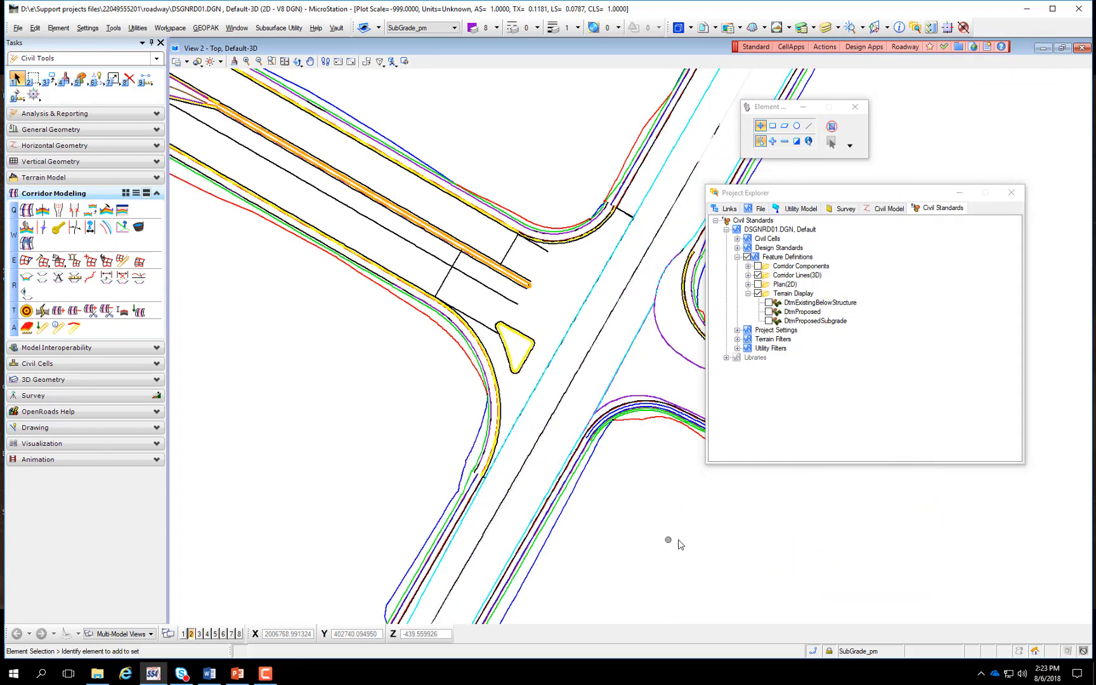
{"action": "mouse_move", "coordinate": [683, 545]}
{"action": "middle_mouse_down", "text": "shift"}
{"action": "mouse_move", "coordinate": [624, 526]}
{"action": "mouse_move", "coordinate": [534, 397]}
{"action": "mouse_move", "coordinate": [523, 343]}
{"action": "mouse_move", "coordinate": [535, 404]}
{"action": "mouse_move", "coordinate": [607, 468]}
{"action": "mouse_move", "coordinate": [612, 516]}
{"action": "middle_mouse_up", "text": "shift"}
{"action": "left_click", "coordinate": [296, 62]}
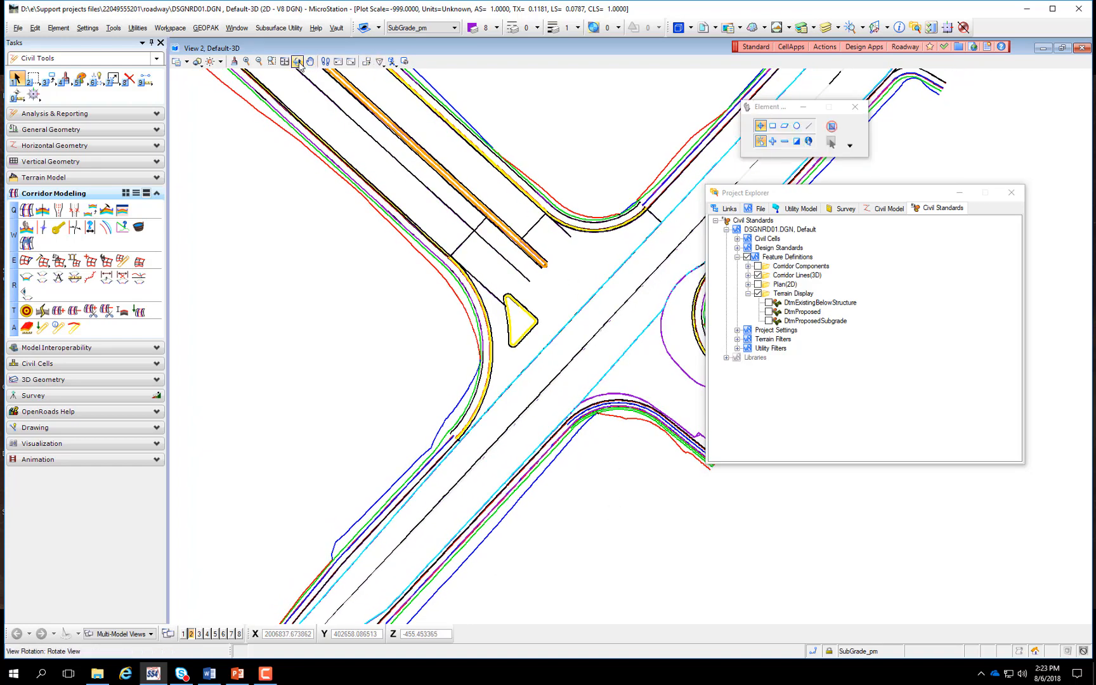
{"action": "left_click", "coordinate": [298, 63]}
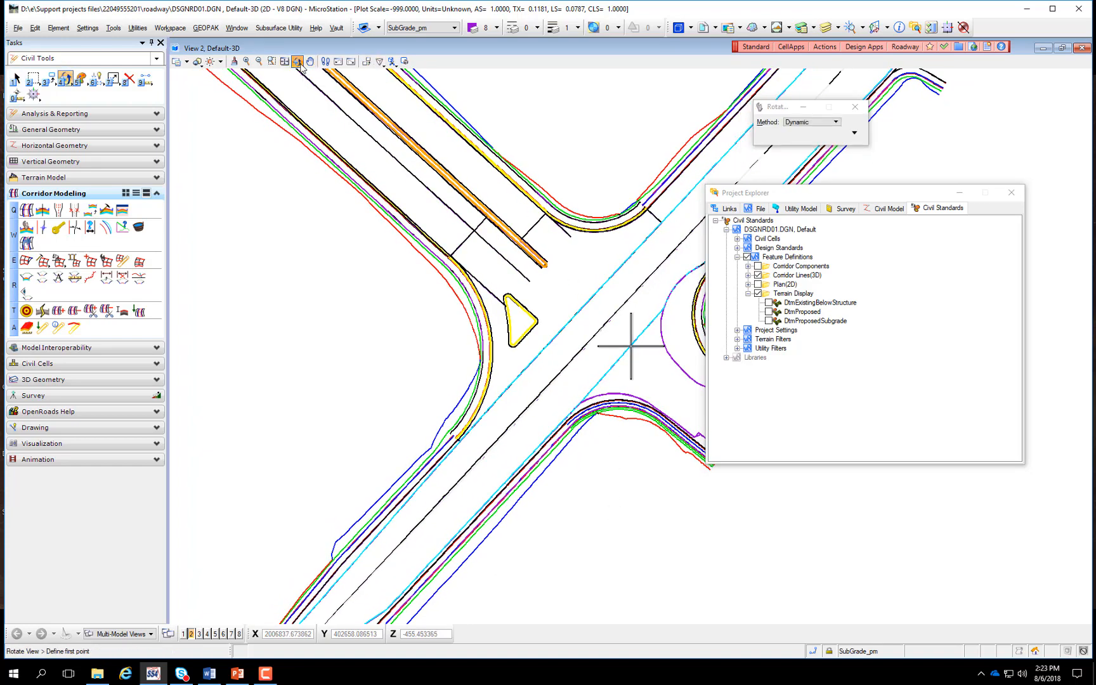
{"action": "left_click", "coordinate": [298, 63]}
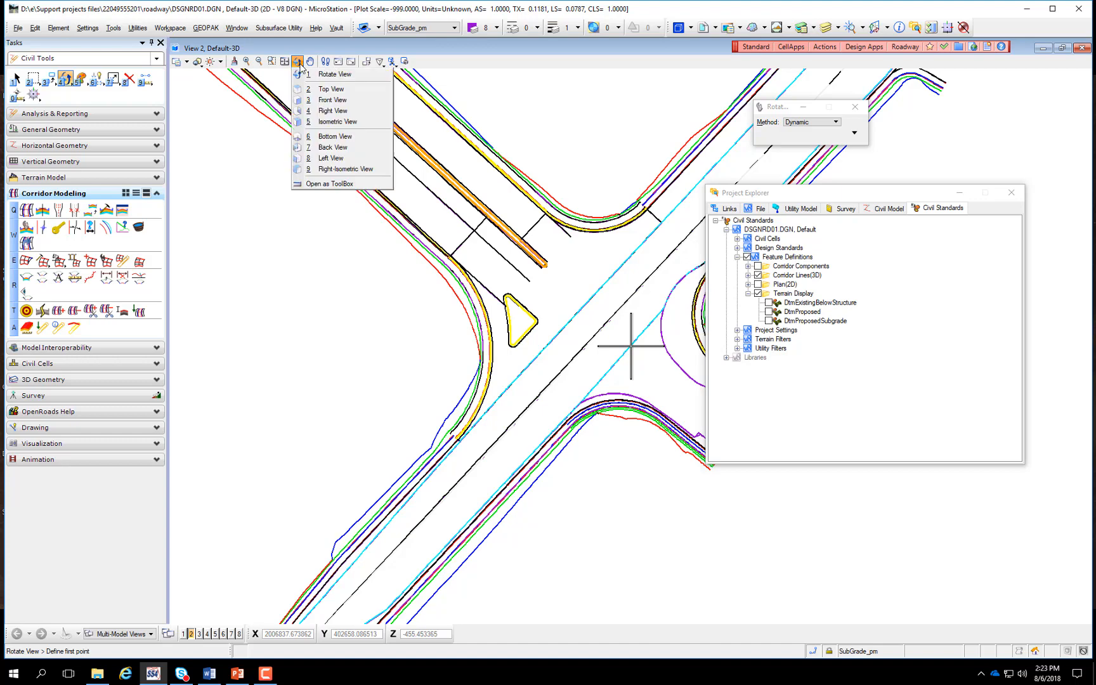
Set View 2 to the top view and turn off all Corridor Lines(3D) feature definitions
{"action": "left_click", "coordinate": [327, 88]}
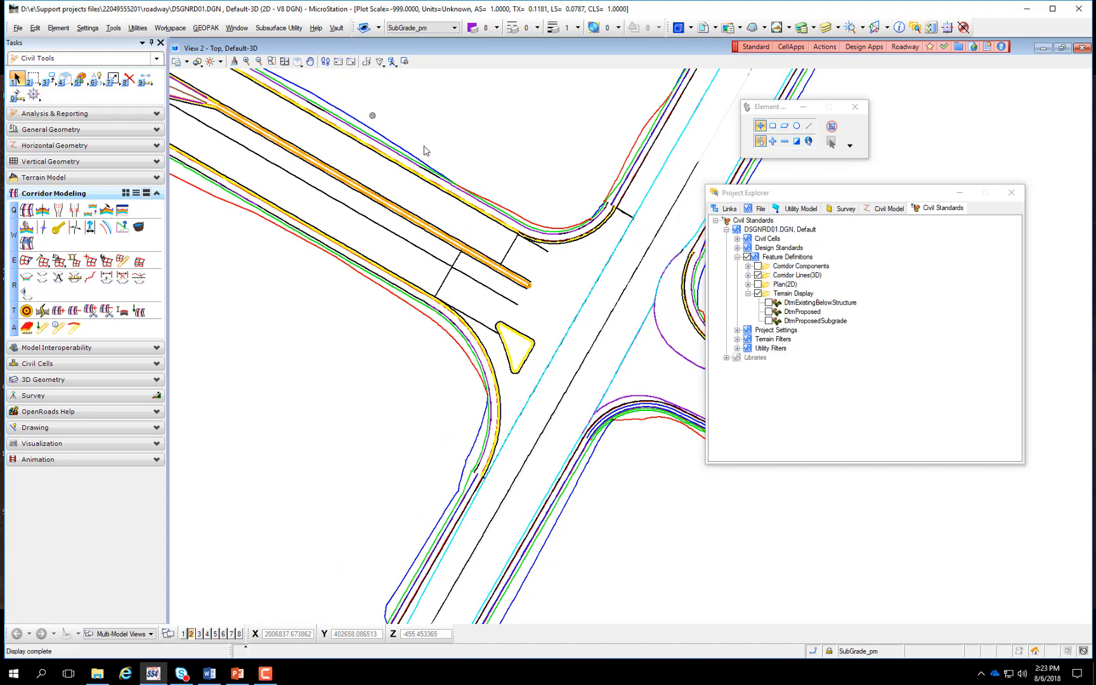
{"action": "left_click", "coordinate": [749, 276]}
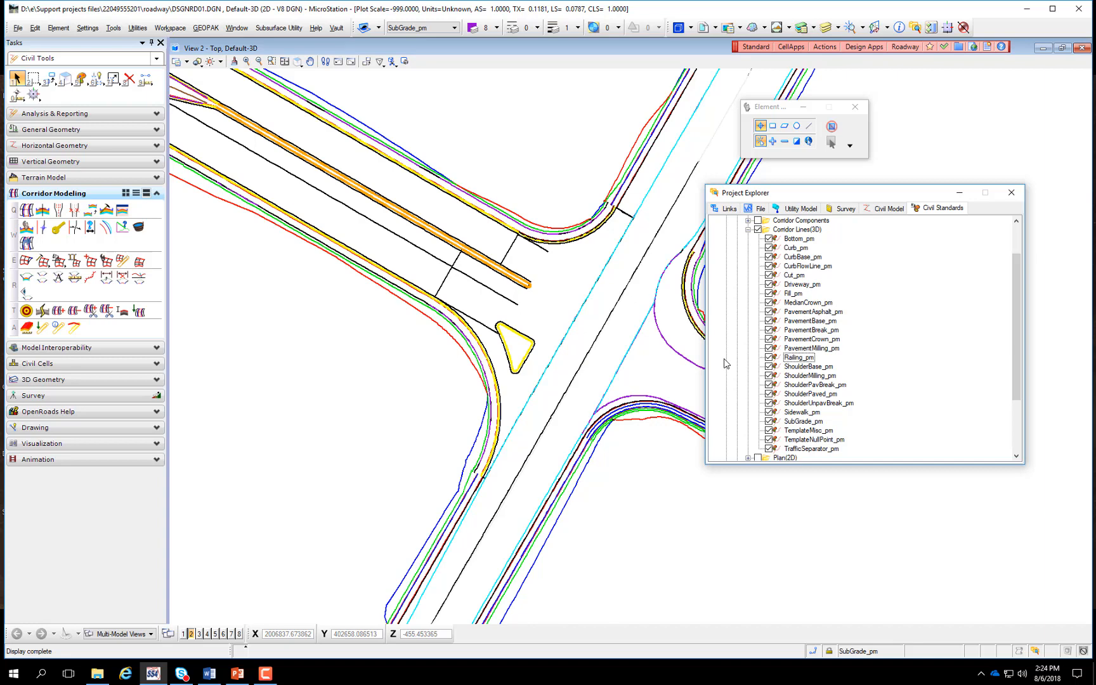
{"action": "left_click", "coordinate": [801, 340]}
{"action": "left_click", "coordinate": [763, 230]}
{"action": "left_click", "coordinate": [758, 230]}
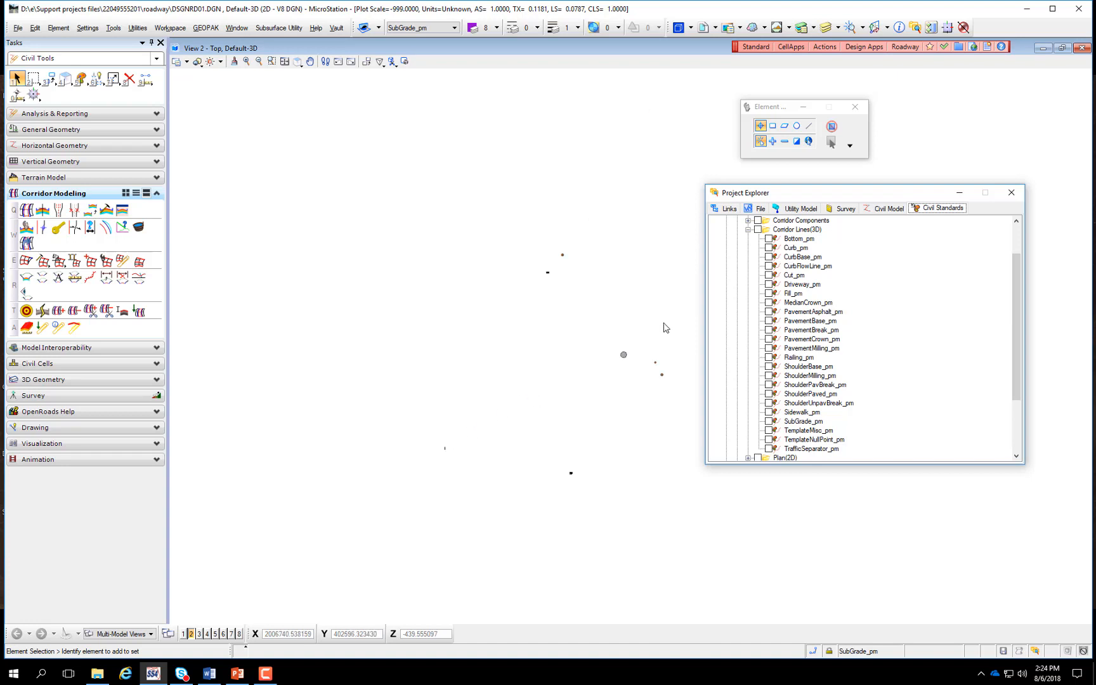
Turn on the display of the SubGrade_pm, Cut_pm and Fill_pm corridor lines
{"action": "left_click", "coordinate": [769, 422]}
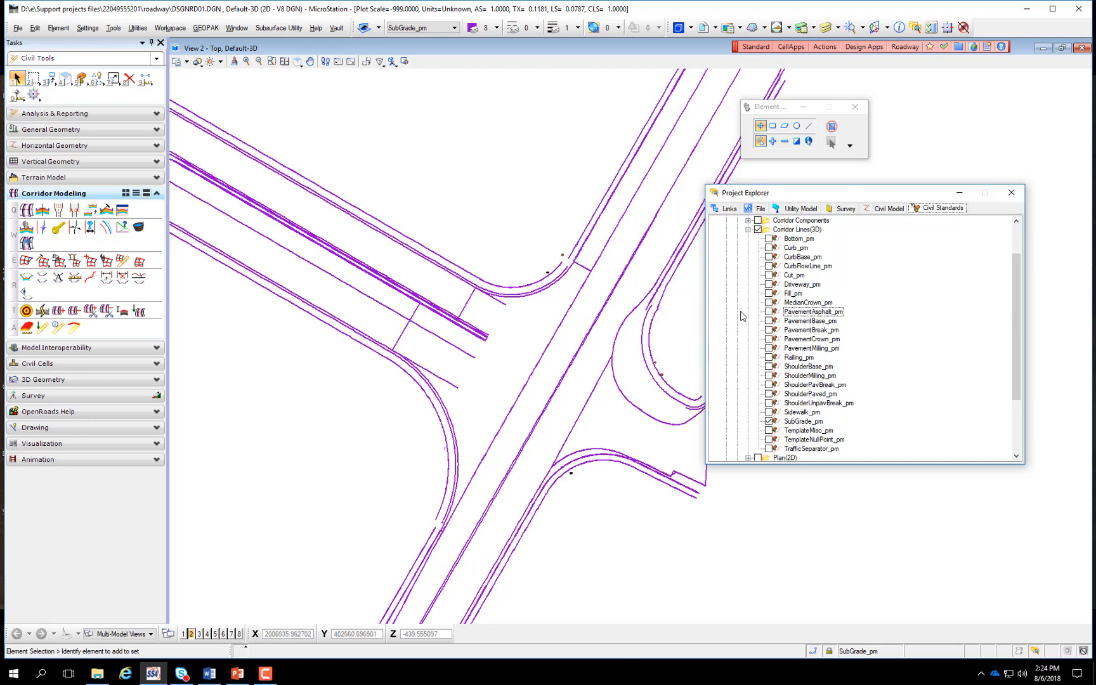
{"action": "left_click", "coordinate": [769, 275]}
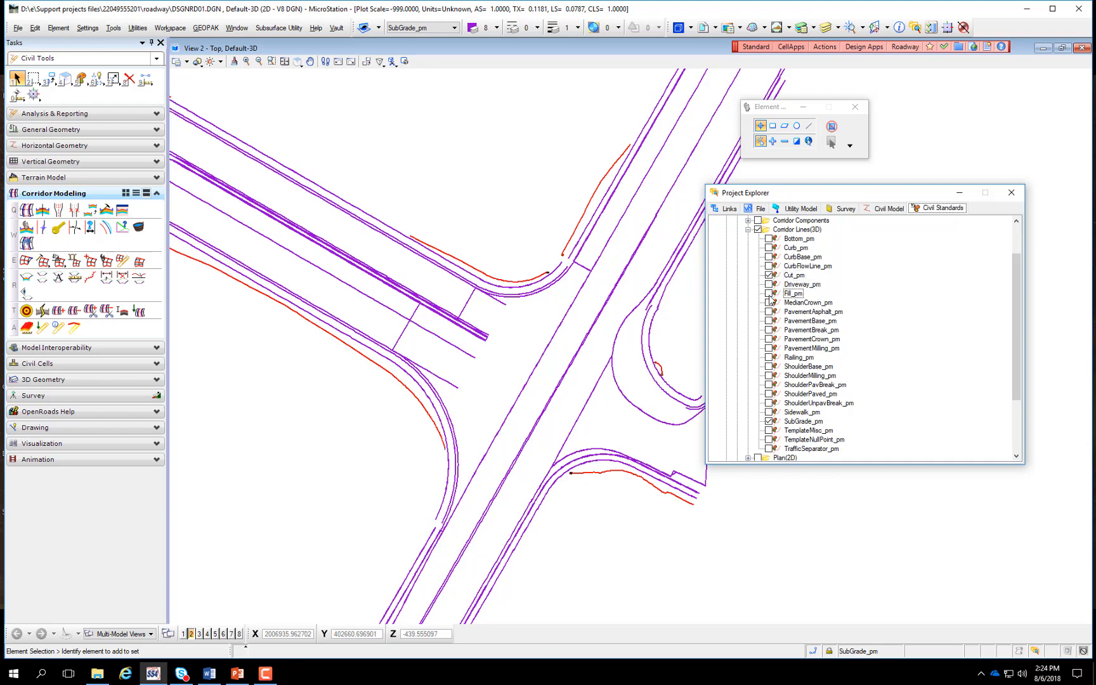
{"action": "left_click", "coordinate": [769, 293]}
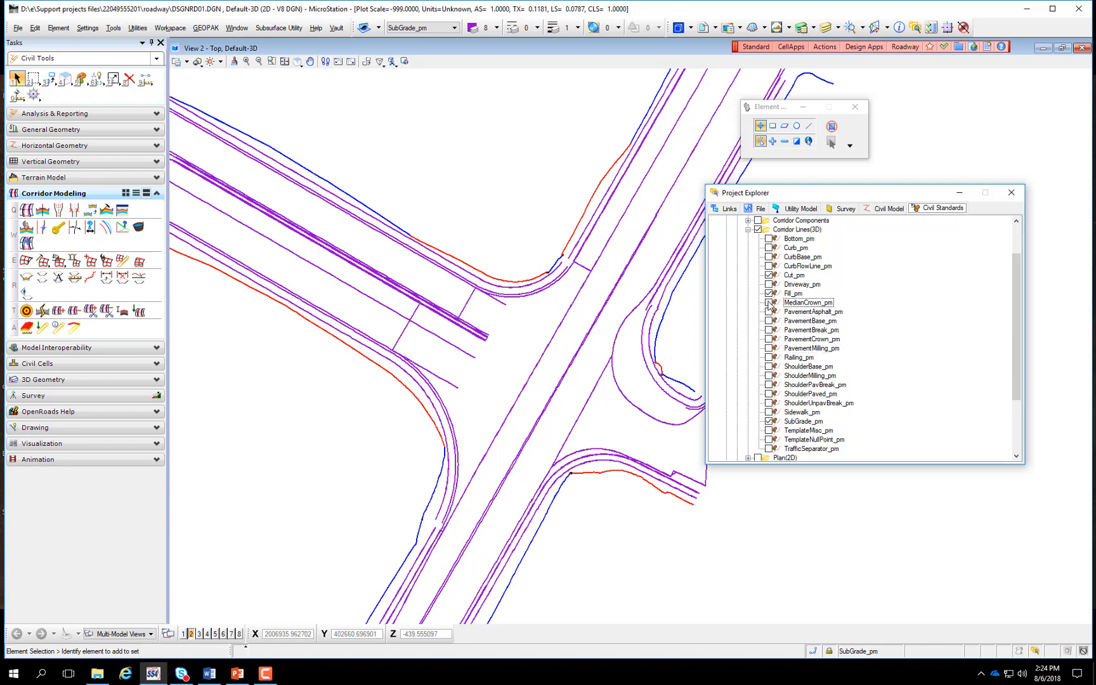
Turn on the display of the MedianCrown_pm and ShoulderUnpavBreak_pm corridor lines
{"action": "scroll", "coordinate": [560, 329], "scroll_direction": "down", "scroll_amount": 5}
{"action": "scroll", "coordinate": [328, 218], "scroll_direction": "up", "scroll_amount": 5}
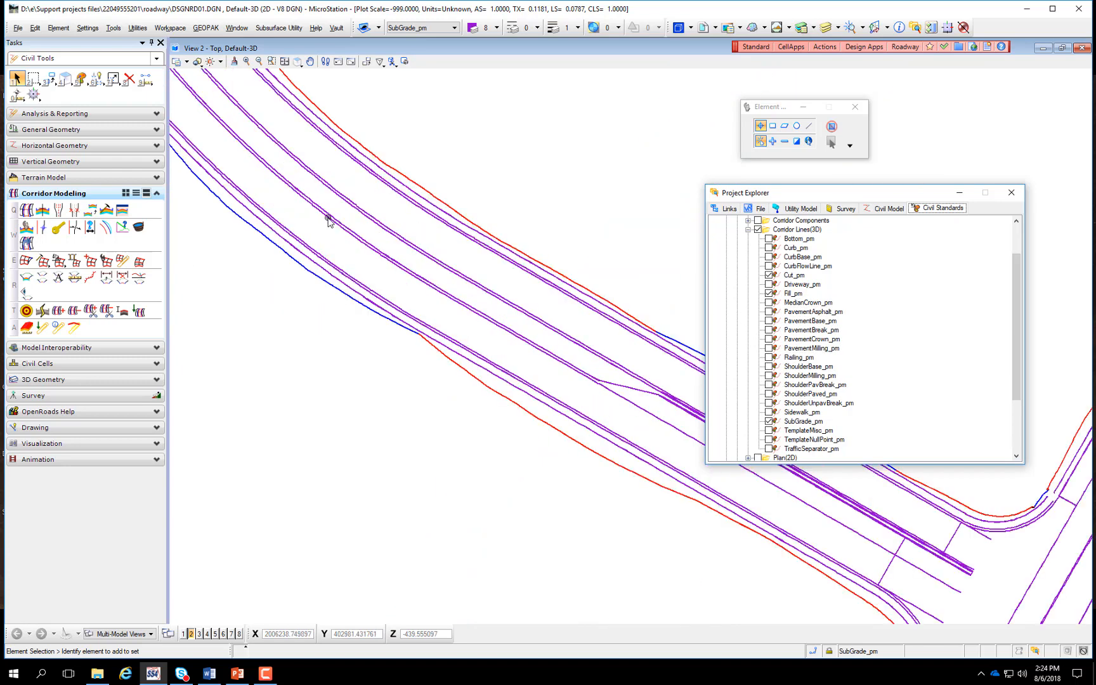
{"action": "scroll", "coordinate": [328, 218], "scroll_direction": "up", "scroll_amount": 1}
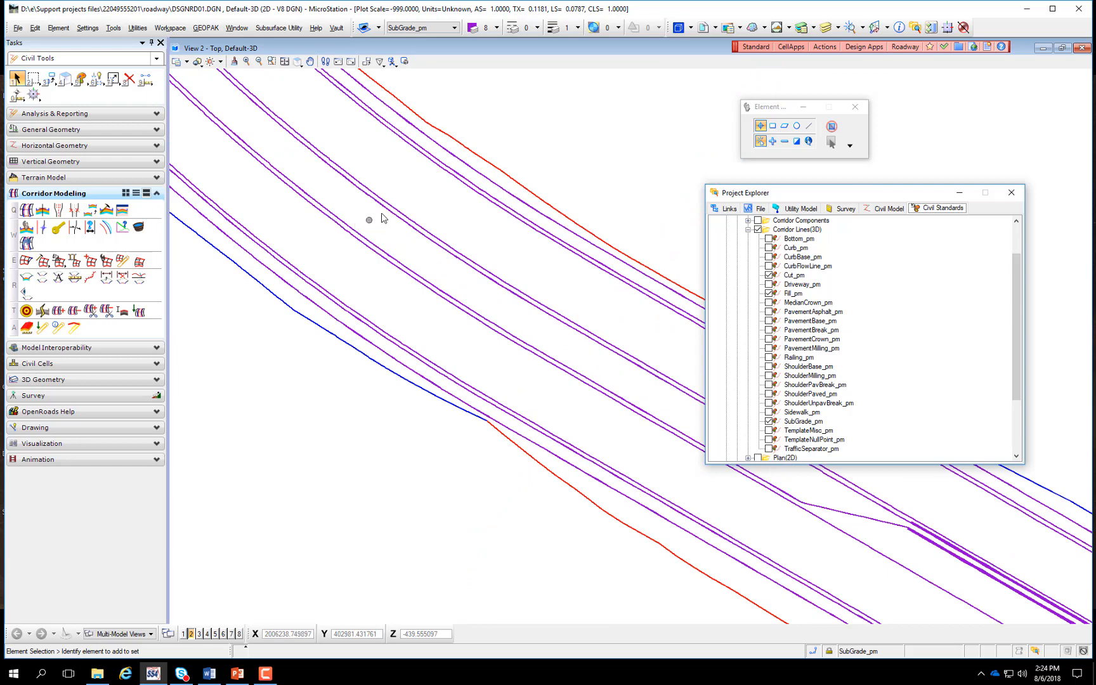
{"action": "left_click", "coordinate": [769, 302]}
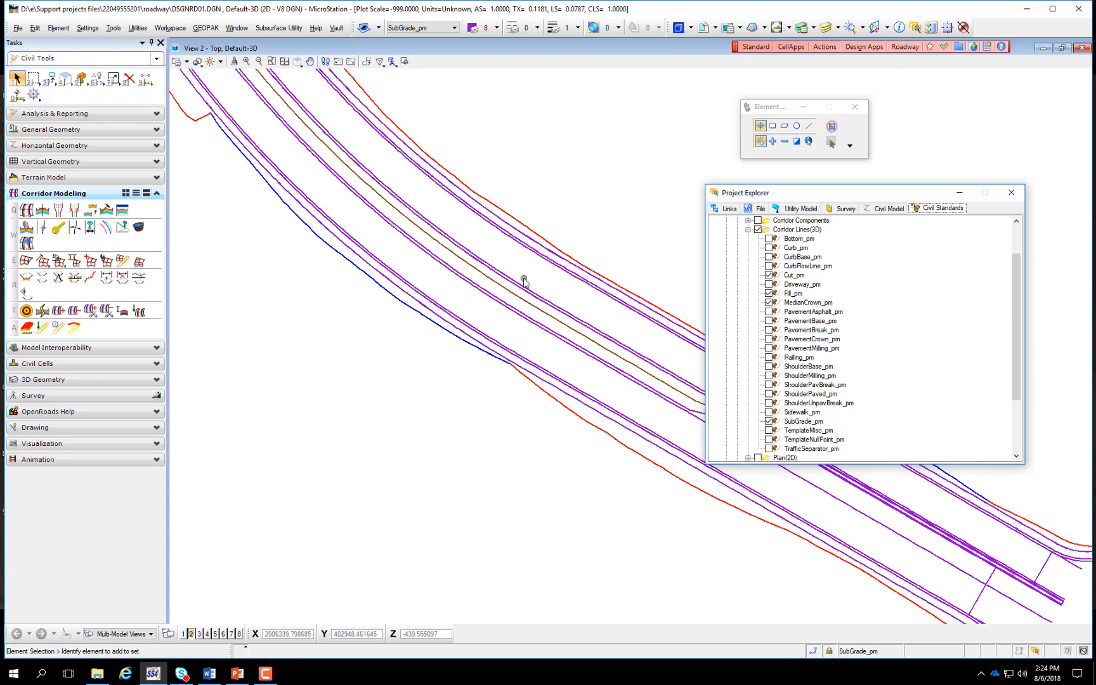
{"action": "scroll", "coordinate": [524, 281], "scroll_direction": "down", "scroll_amount": 1}
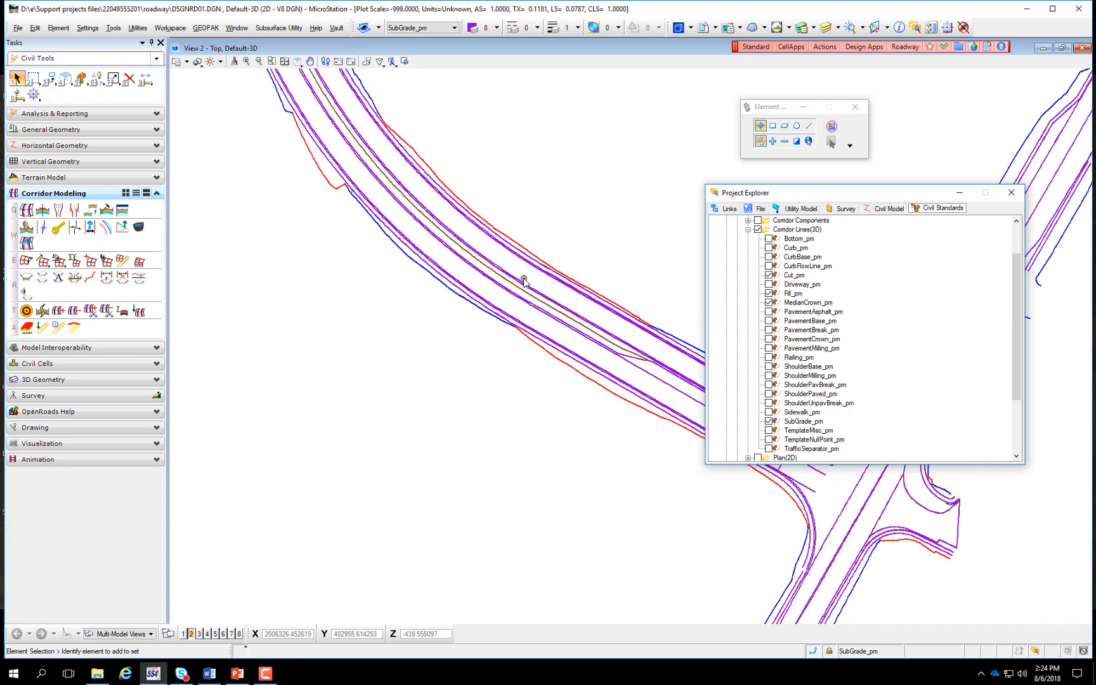
{"action": "left_click", "coordinate": [769, 404]}
Rotate the model in 3D near the intersection and examine the subgrade lines and their element information
{"action": "scroll", "coordinate": [628, 403], "scroll_direction": "up", "scroll_amount": 1}
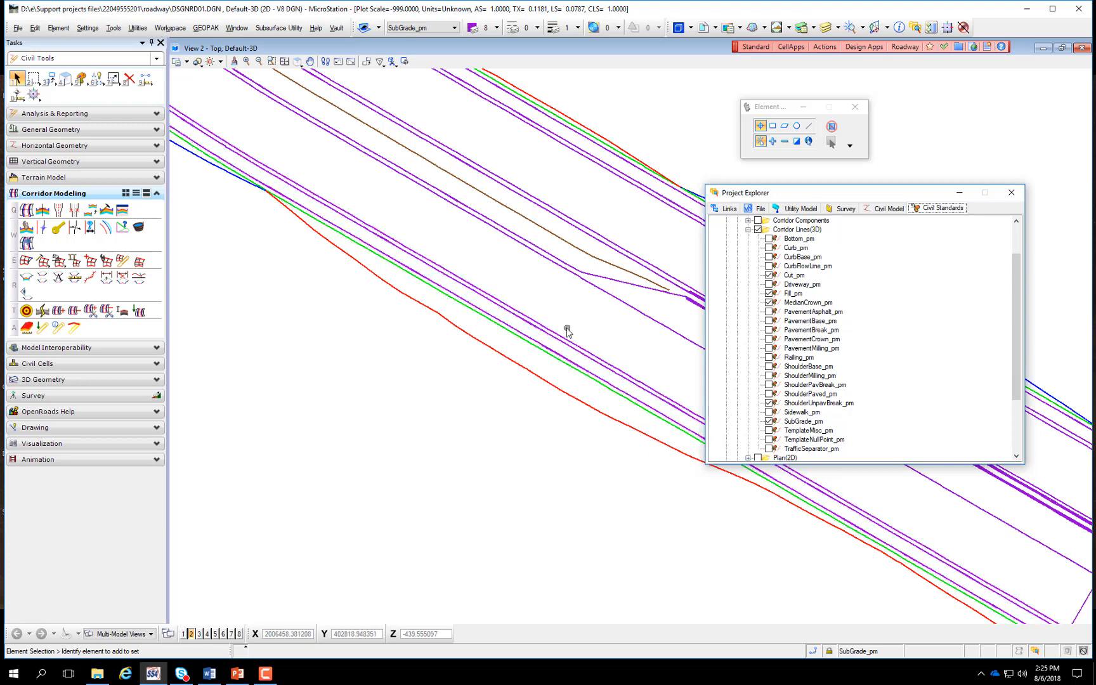
{"action": "scroll", "coordinate": [566, 332], "scroll_direction": "down", "scroll_amount": 3}
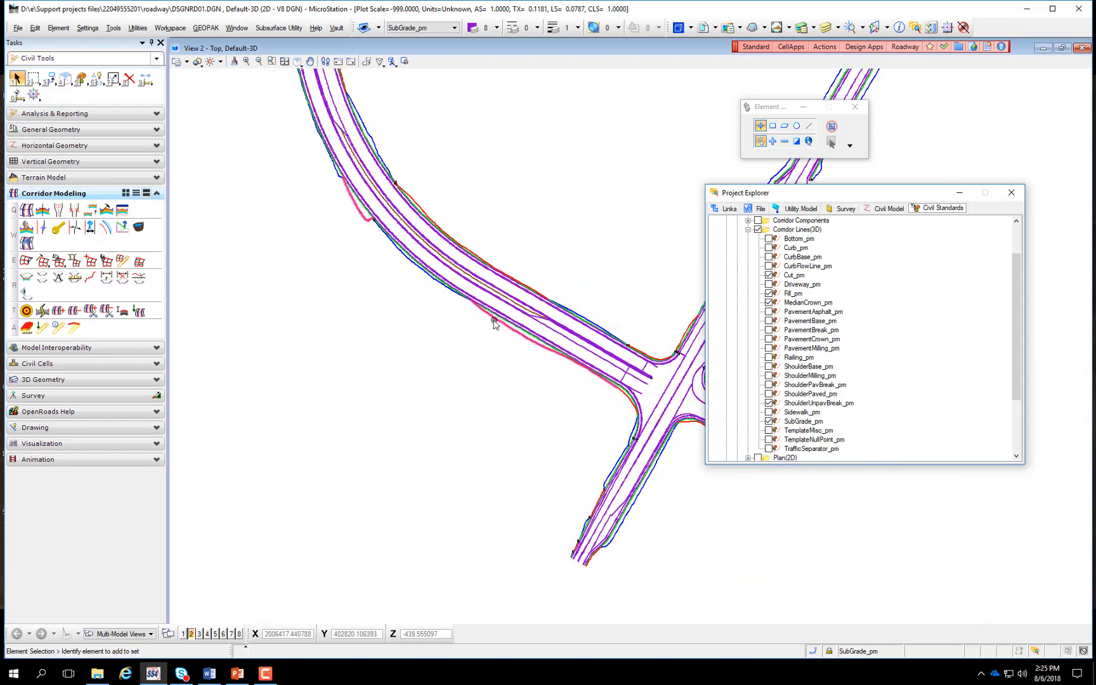
{"action": "scroll", "coordinate": [660, 384], "scroll_direction": "up", "scroll_amount": 5}
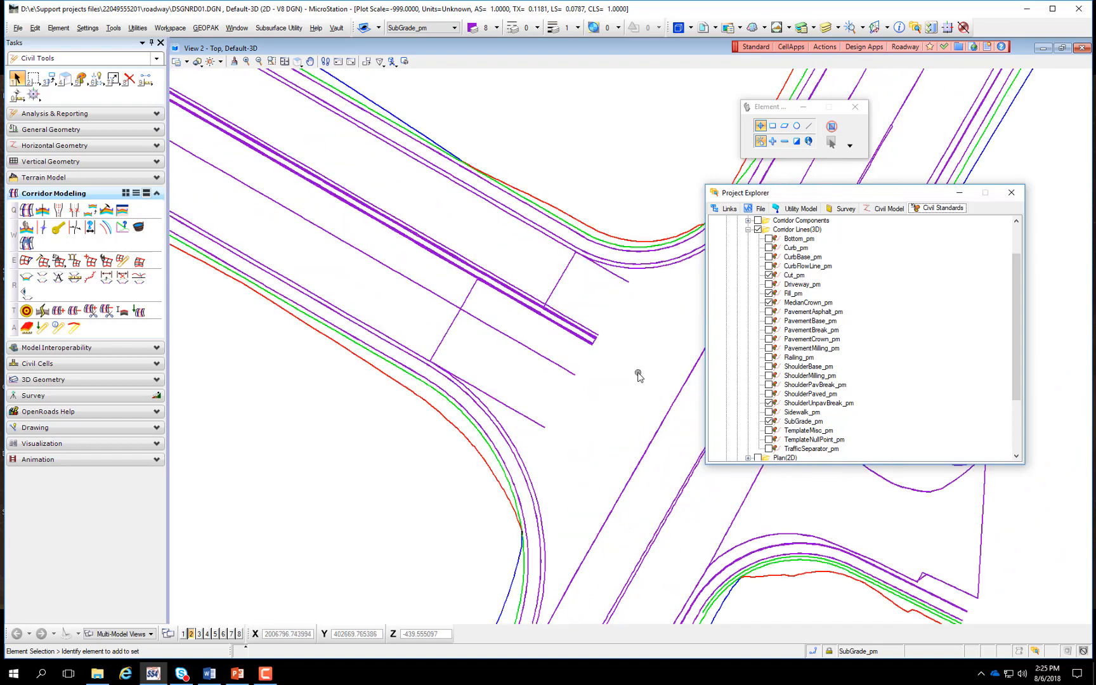
{"action": "middle_click_drag", "start_coordinate": [700, 397], "coordinate": [414, 130], "text": "shift"}
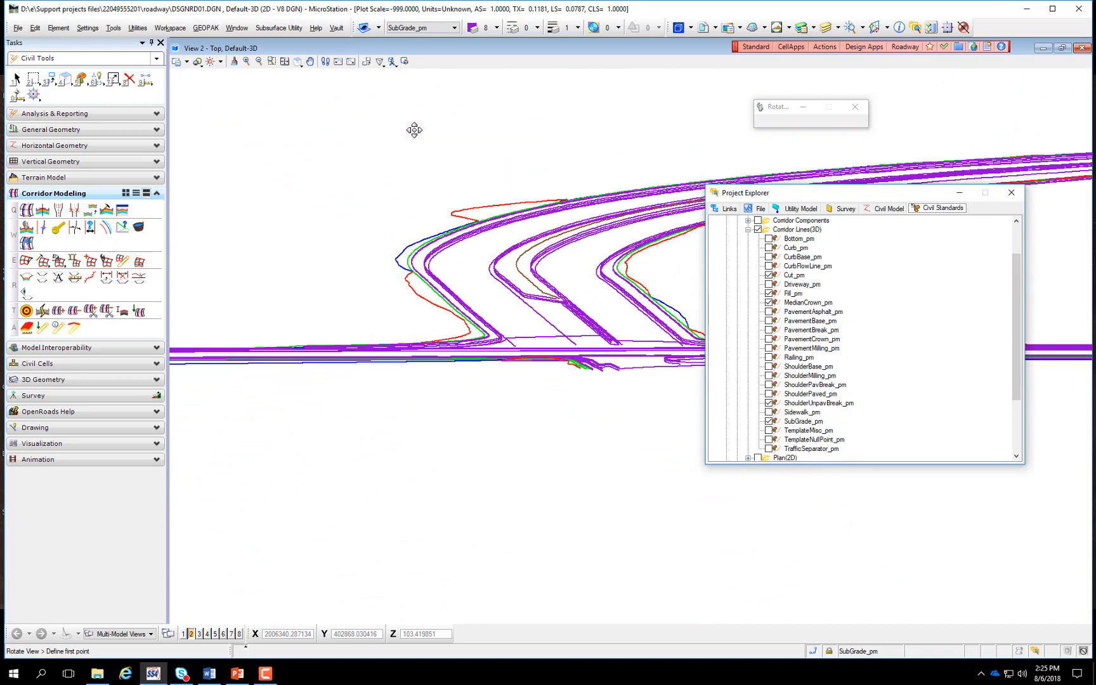
{"action": "right_click", "coordinate": [414, 130]}
{"action": "scroll", "coordinate": [435, 216], "scroll_direction": "up", "scroll_amount": 5}
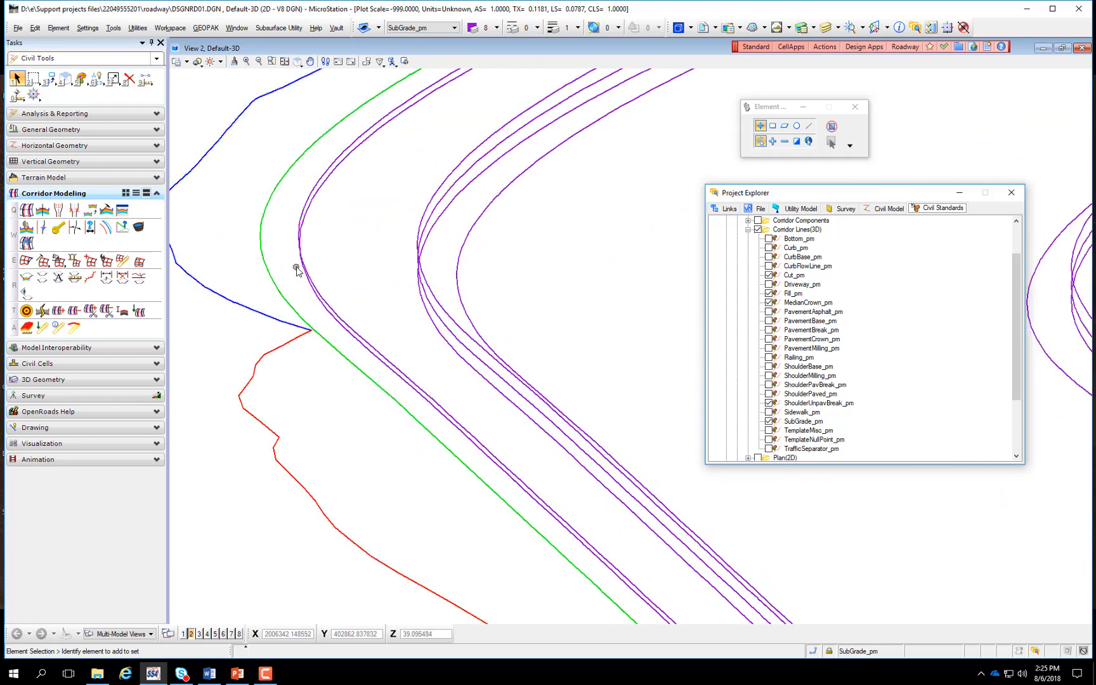
{"action": "mouse_move", "coordinate": [305, 269]}
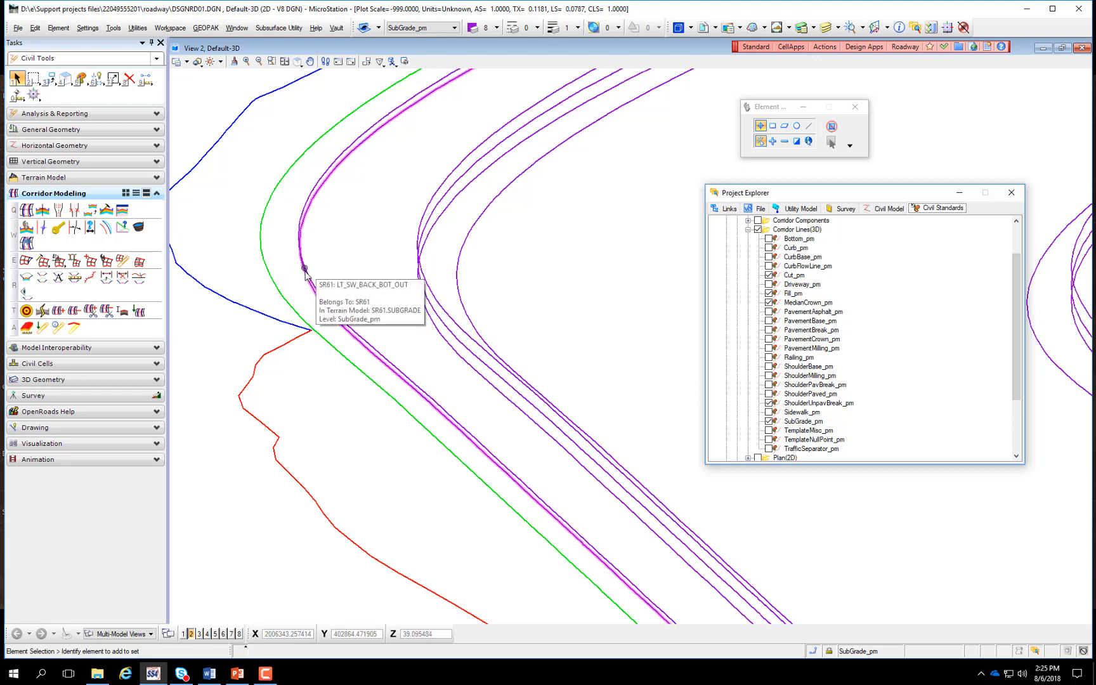
{"action": "mouse_move", "coordinate": [422, 306]}
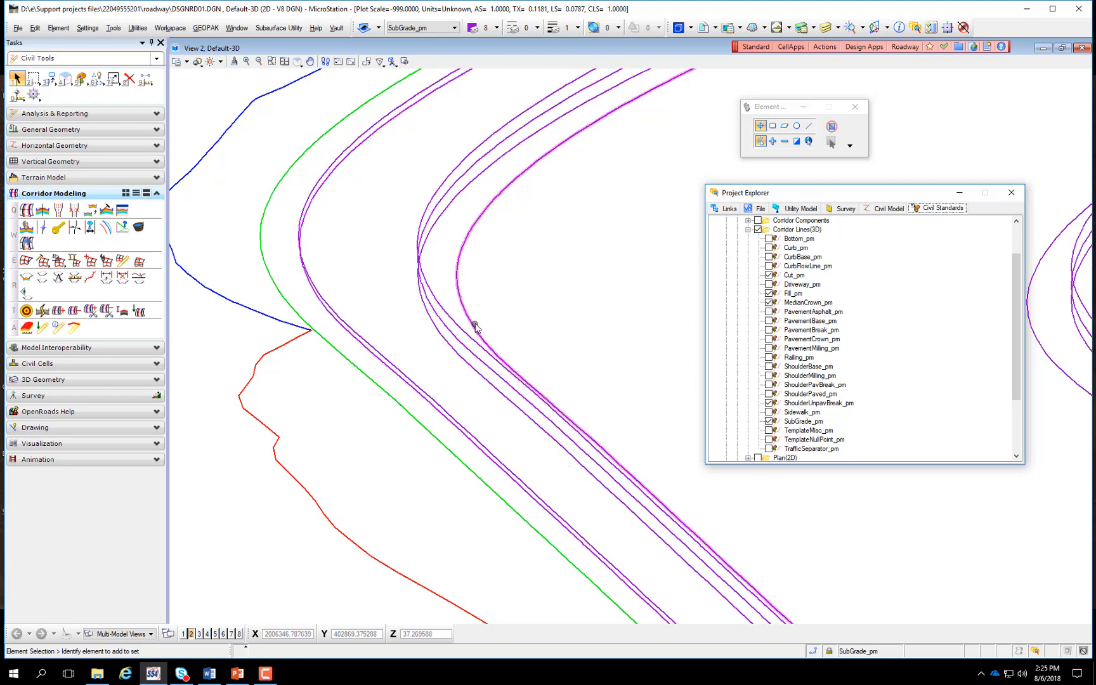
{"action": "scroll", "coordinate": [530, 305], "scroll_direction": "down", "scroll_amount": 2}
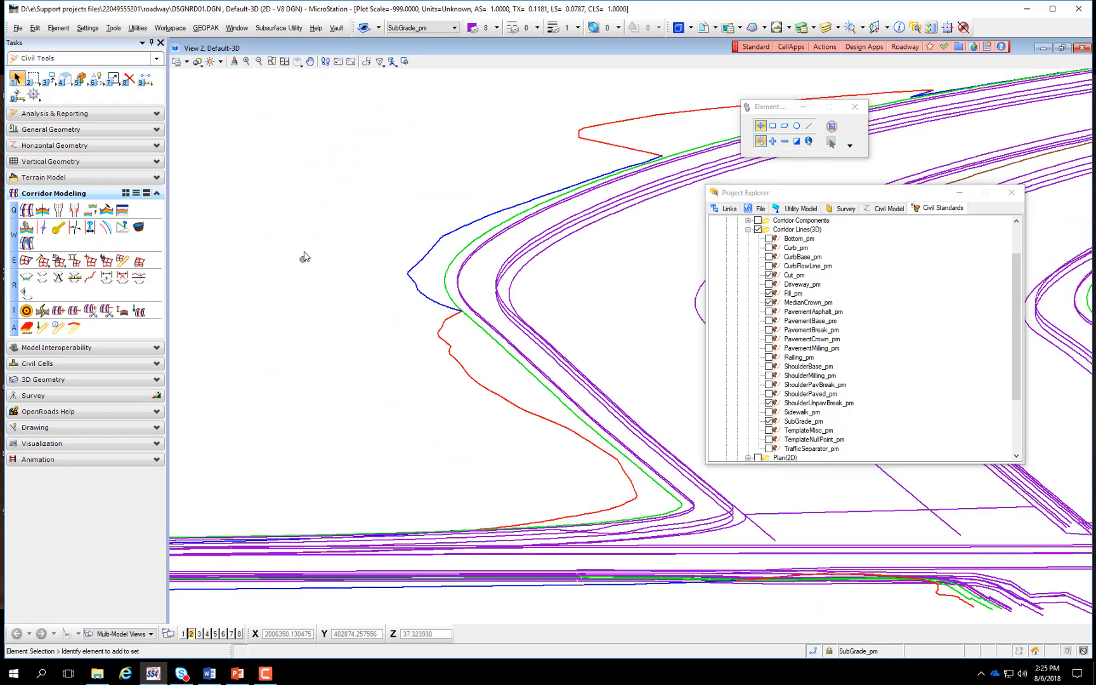
Return View 2 to the top view and fit both roadway corridors within it
{"action": "left_click", "coordinate": [299, 65]}
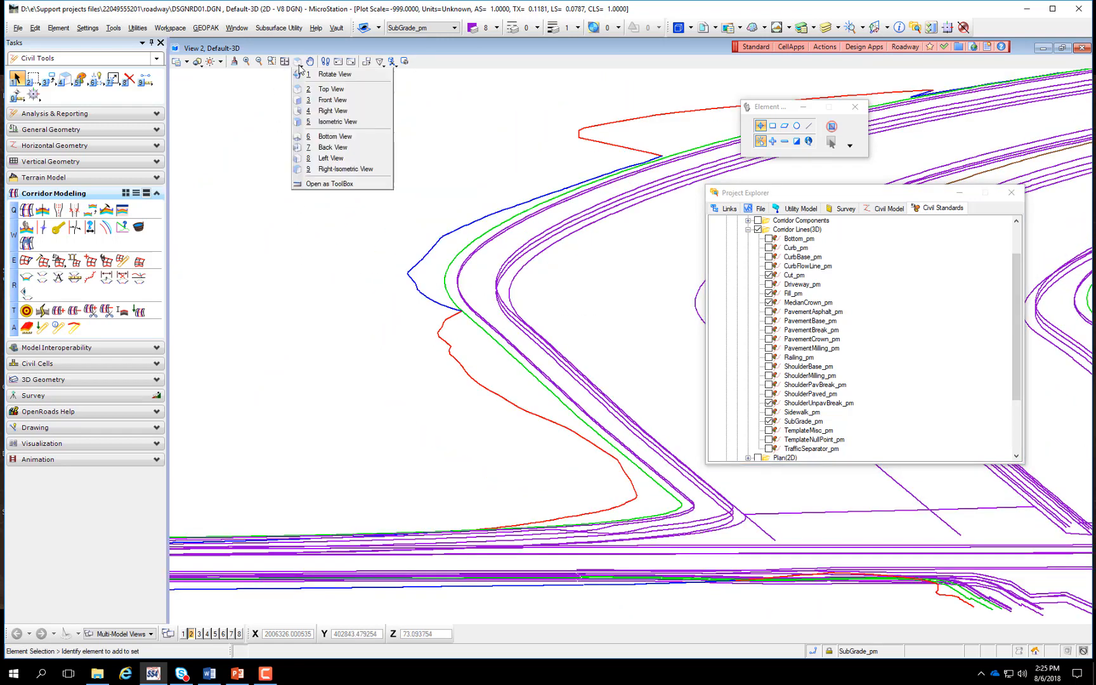
{"action": "left_click", "coordinate": [331, 88]}
{"action": "scroll", "coordinate": [464, 360], "scroll_direction": "down", "scroll_amount": 4}
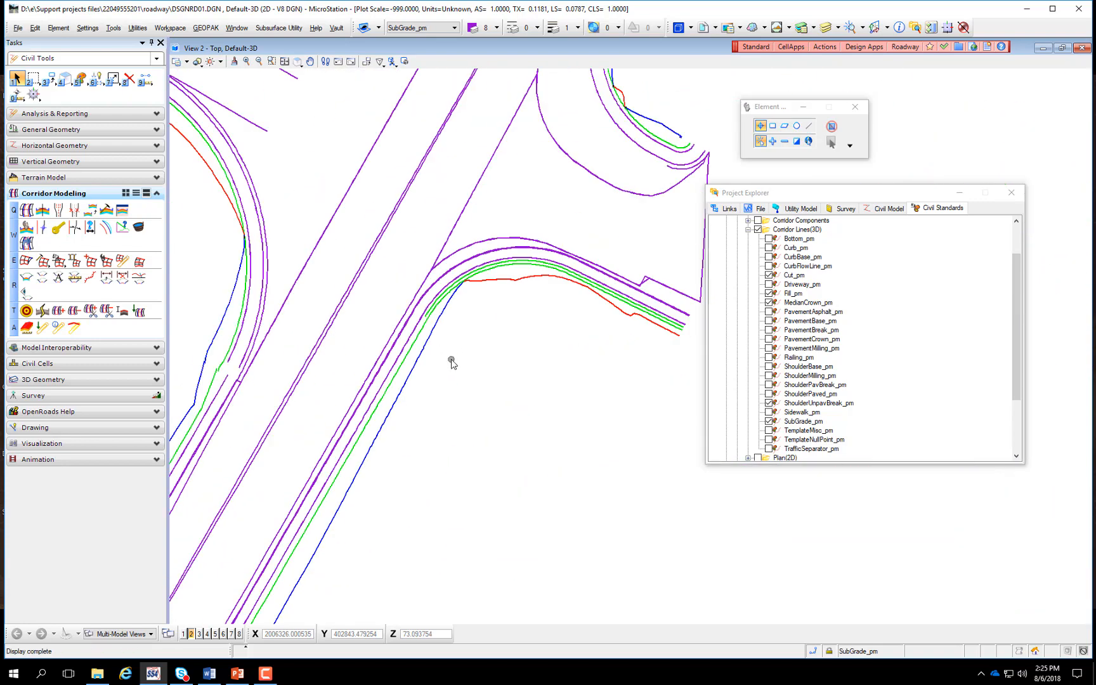
{"action": "scroll", "coordinate": [479, 362], "scroll_direction": "down", "scroll_amount": 2}
{"action": "scroll", "coordinate": [554, 417], "scroll_direction": "down", "scroll_amount": 2}
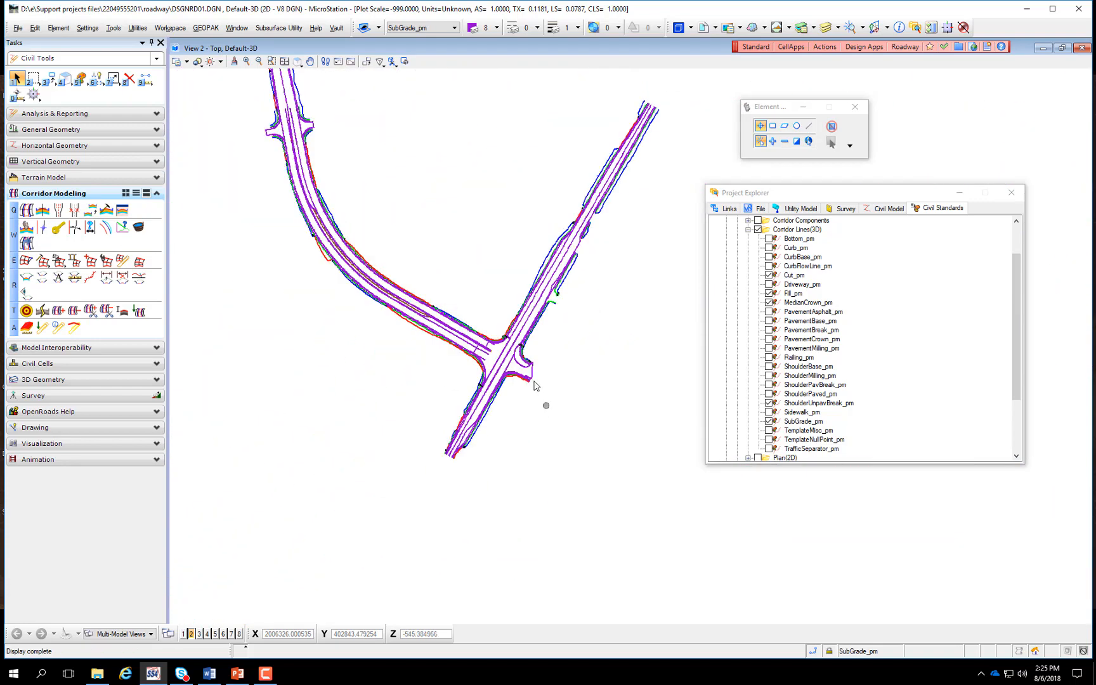
{"action": "middle_click_drag", "start_coordinate": [444, 176], "coordinate": [530, 354]}
{"action": "right_click", "coordinate": [529, 355]}
{"action": "scroll", "coordinate": [522, 353], "scroll_direction": "down", "scroll_amount": 2}
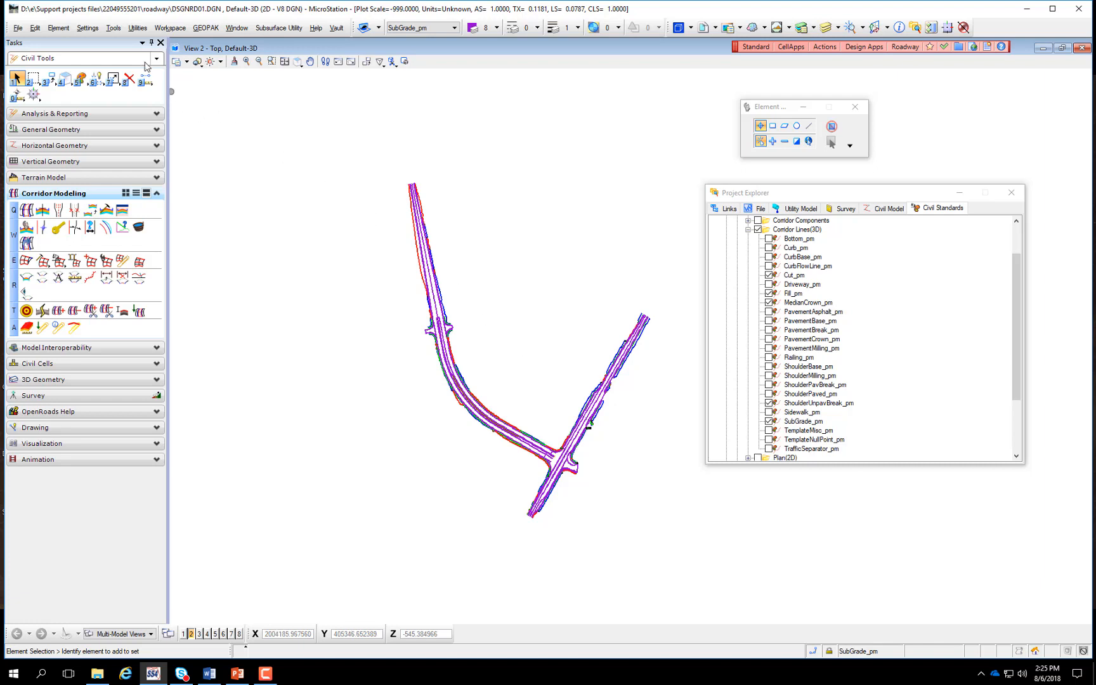
Place a block fence in Clip mode around all the displayed corridor lines
{"action": "left_click", "coordinate": [33, 78]}
{"action": "left_click", "coordinate": [307, 150]}
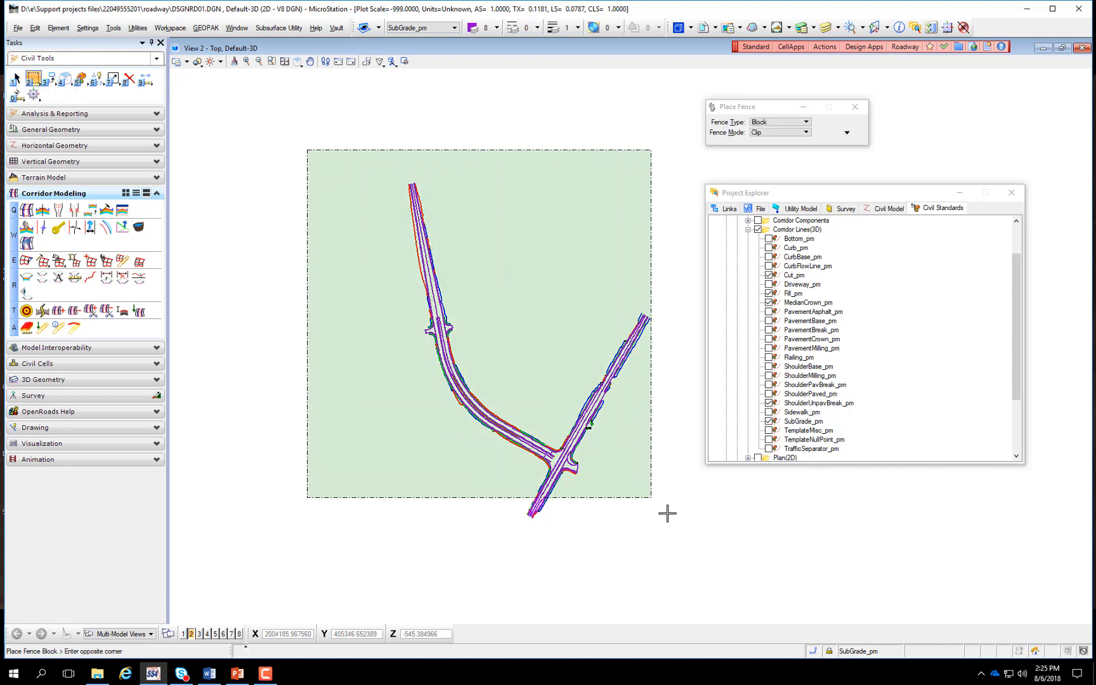
{"action": "left_click", "coordinate": [694, 542]}
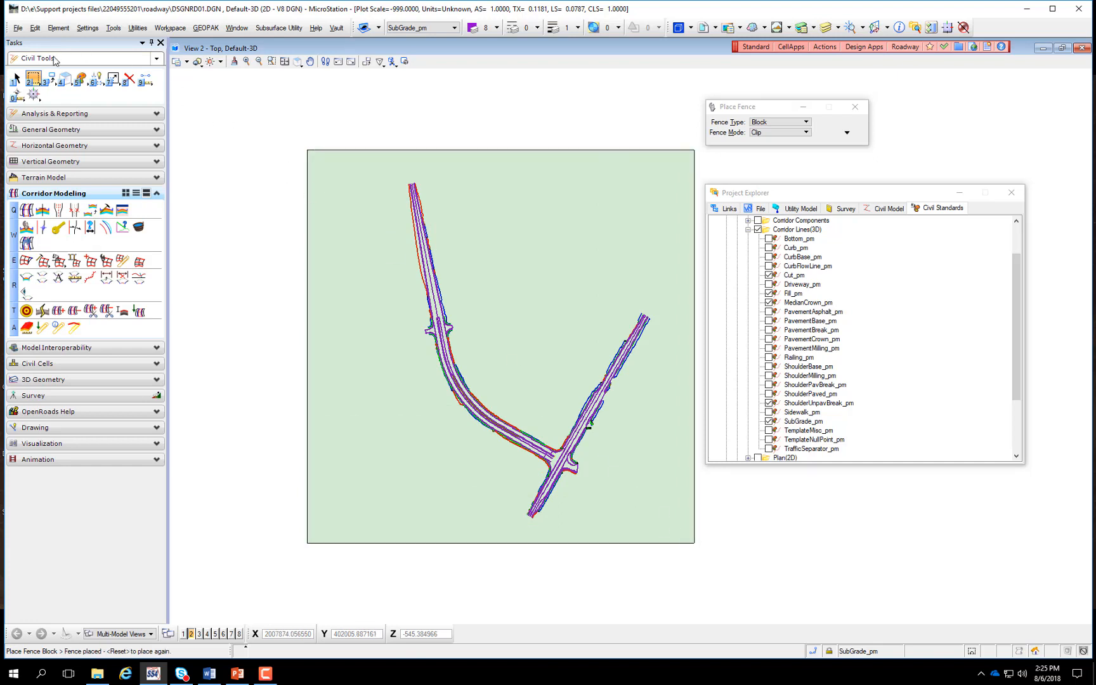
Start copying the fence contents to a new file and browse to the project's 3DDeliverables folder for the output
{"action": "right_click", "coordinate": [36, 83]}
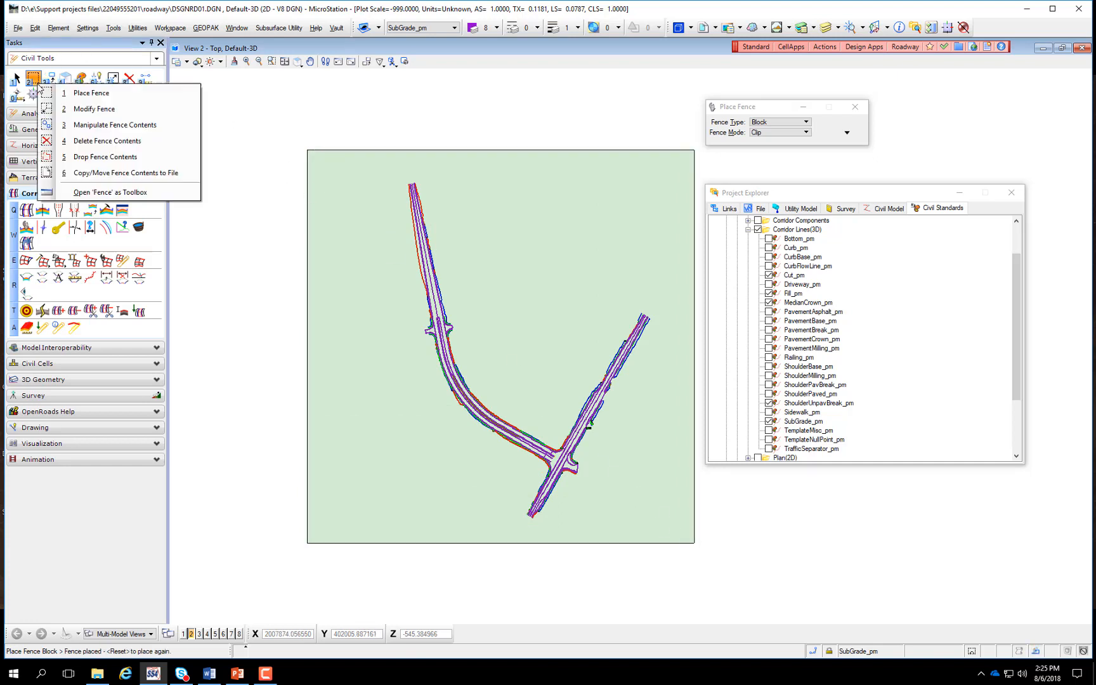
{"action": "left_click", "coordinate": [140, 174]}
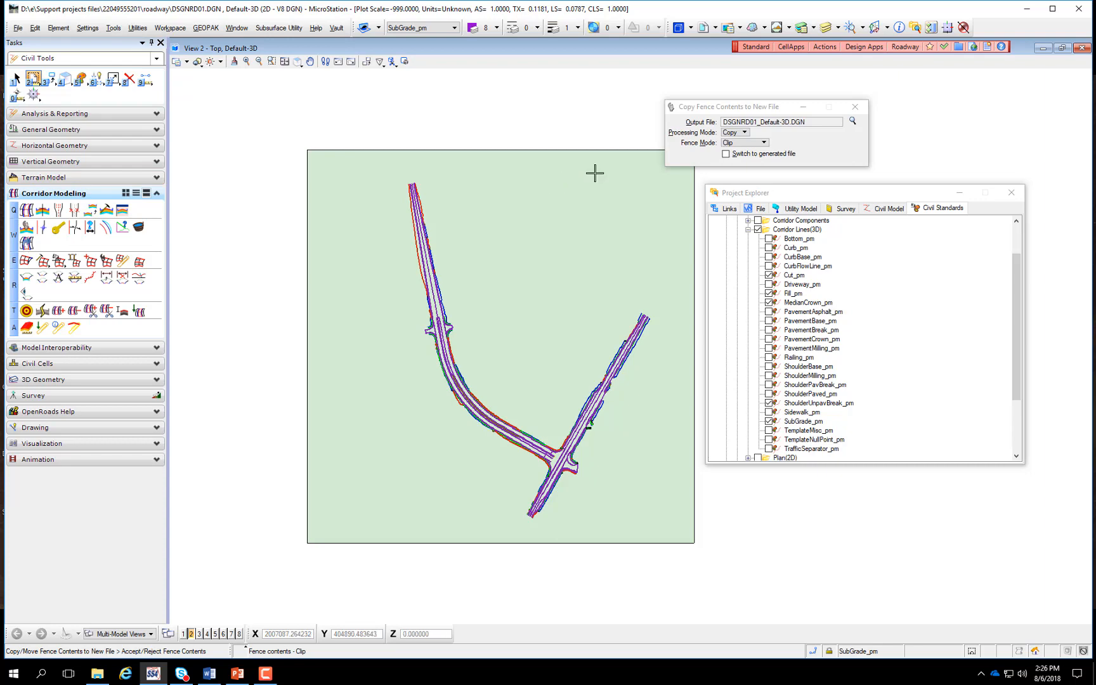
{"action": "left_click", "coordinate": [853, 121]}
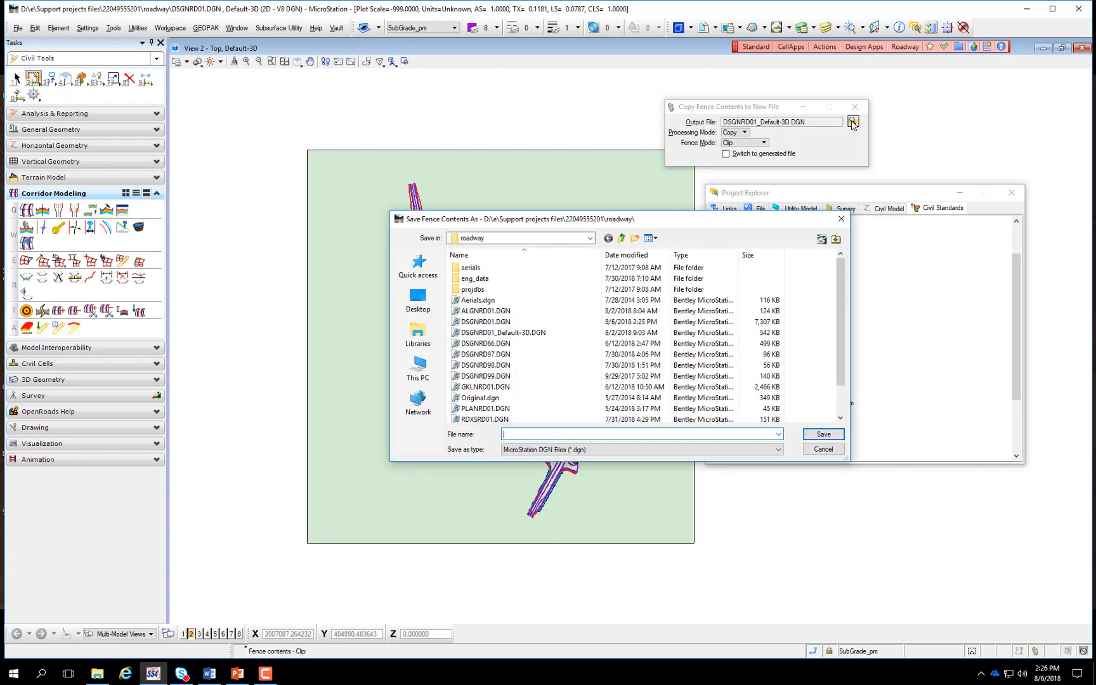
{"action": "left_click", "coordinate": [622, 239]}
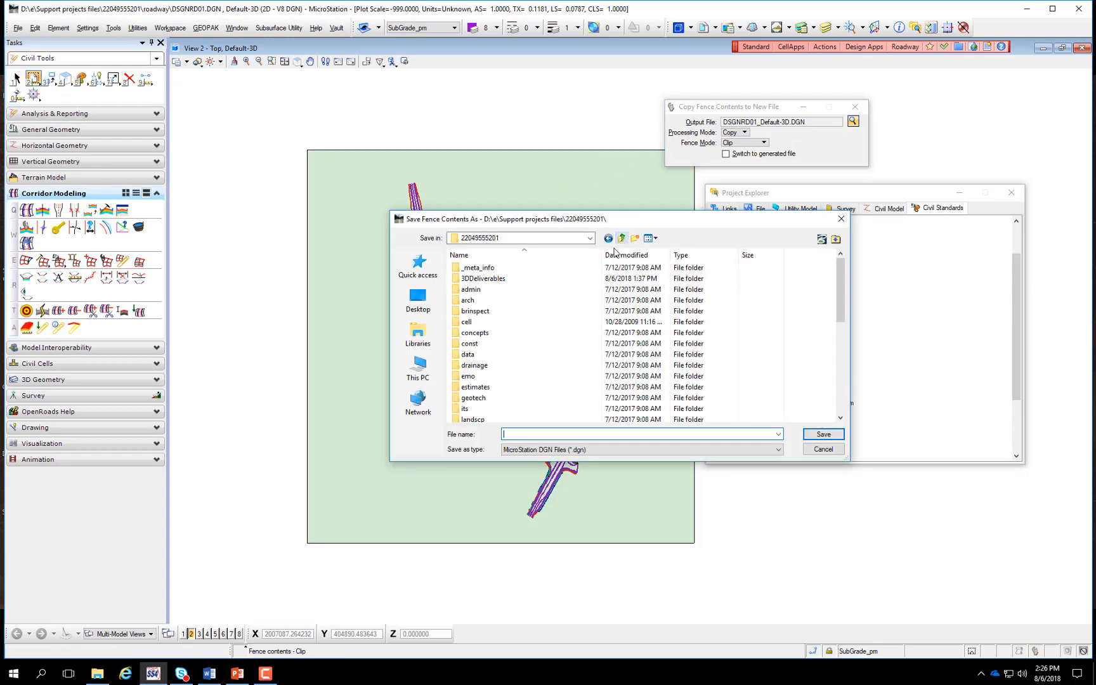
{"action": "left_click", "coordinate": [506, 280]}
{"action": "double_click", "coordinate": [505, 281]}
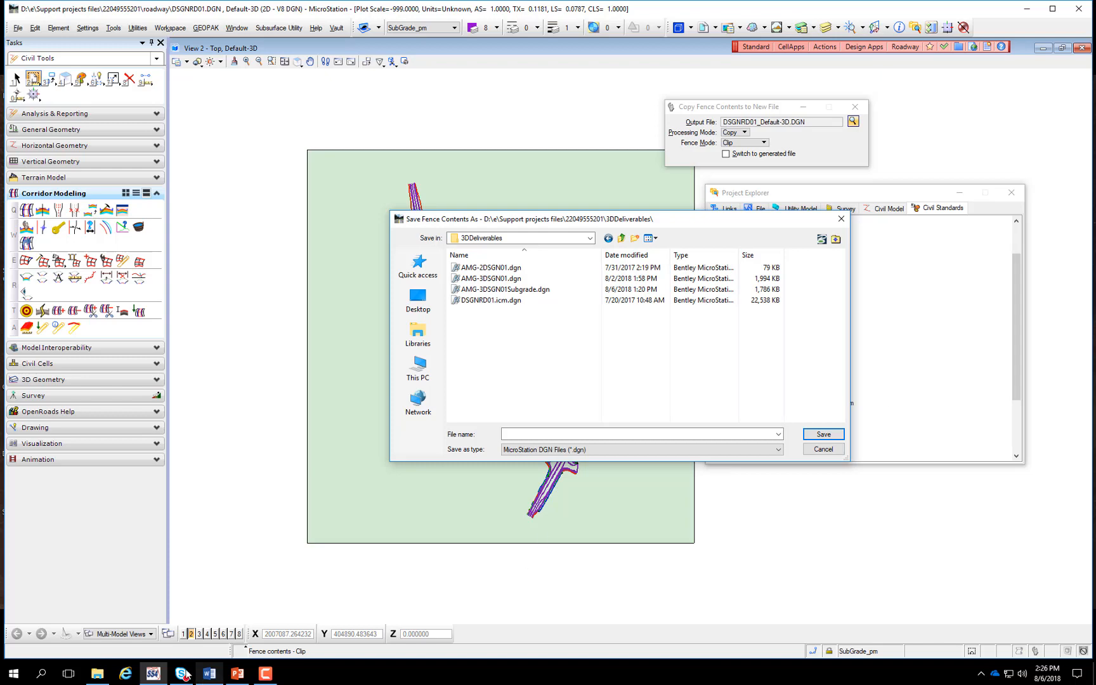
Switch to PowerPoint, check the deliverable file names in the 2018 CADD Manual tables on slides 4 and 5, and return to MicroStation
{"action": "left_click", "coordinate": [237, 674]}
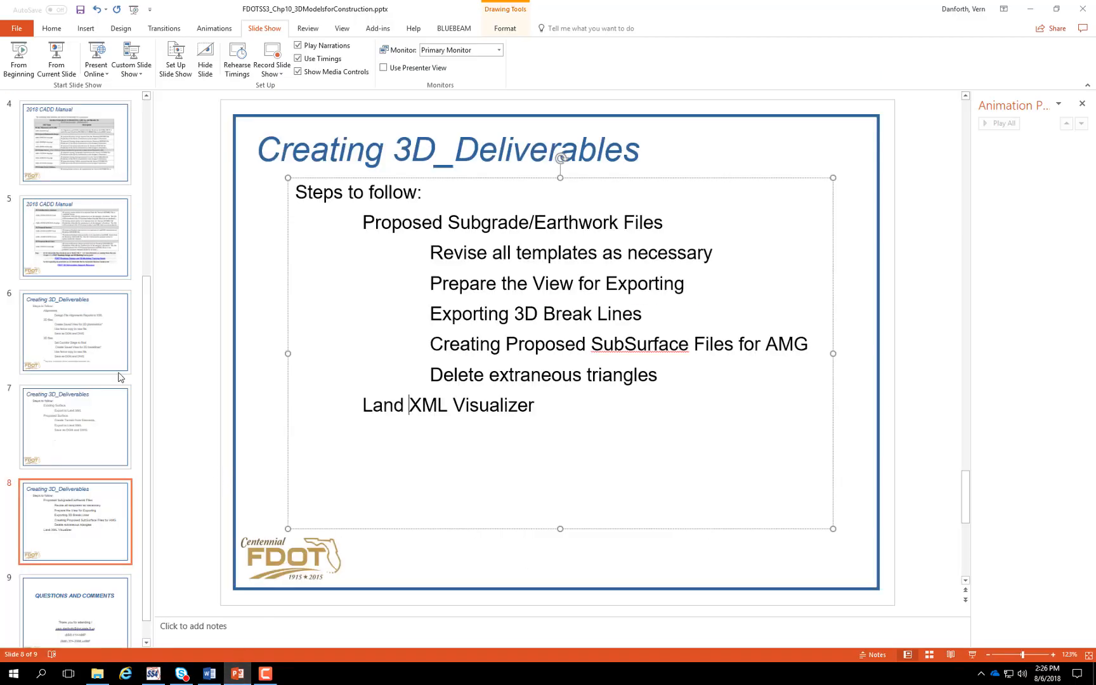
{"action": "left_click", "coordinate": [95, 229]}
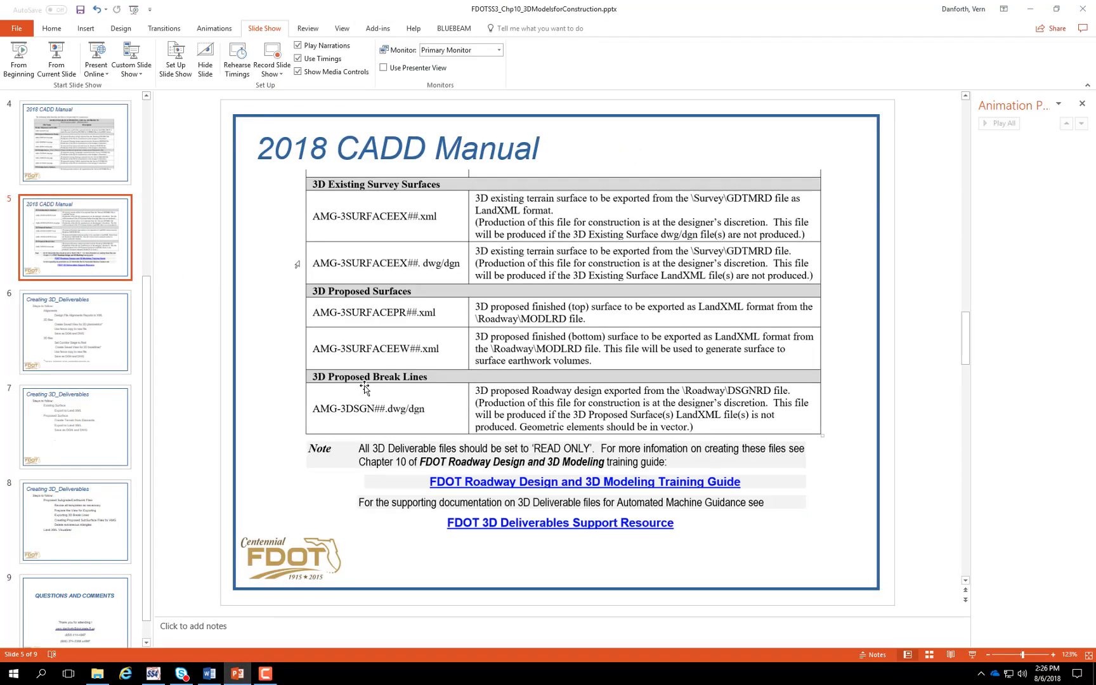
{"action": "scroll", "coordinate": [374, 247], "scroll_direction": "up", "scroll_amount": 1}
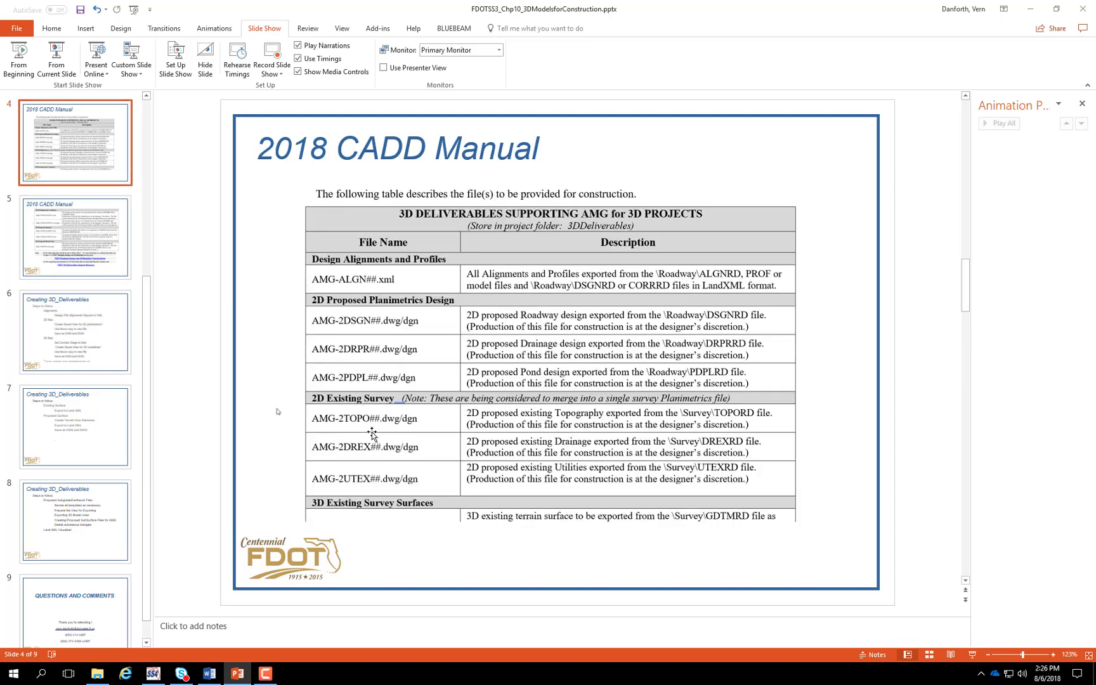
{"action": "left_click", "coordinate": [95, 221]}
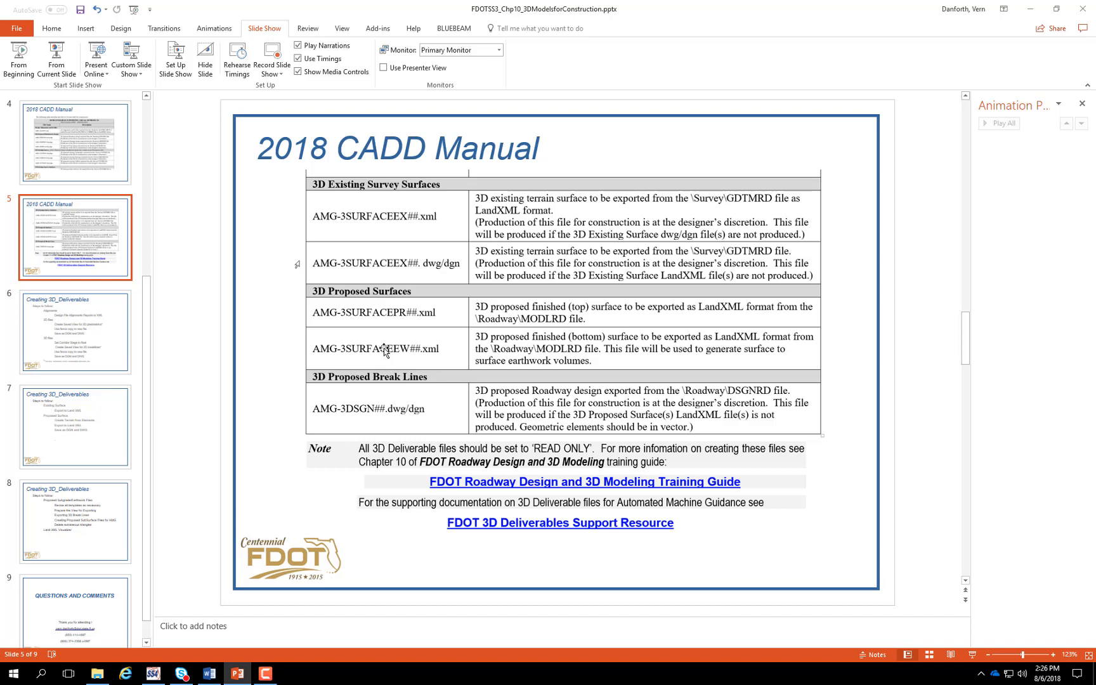
{"action": "left_click", "coordinate": [385, 313]}
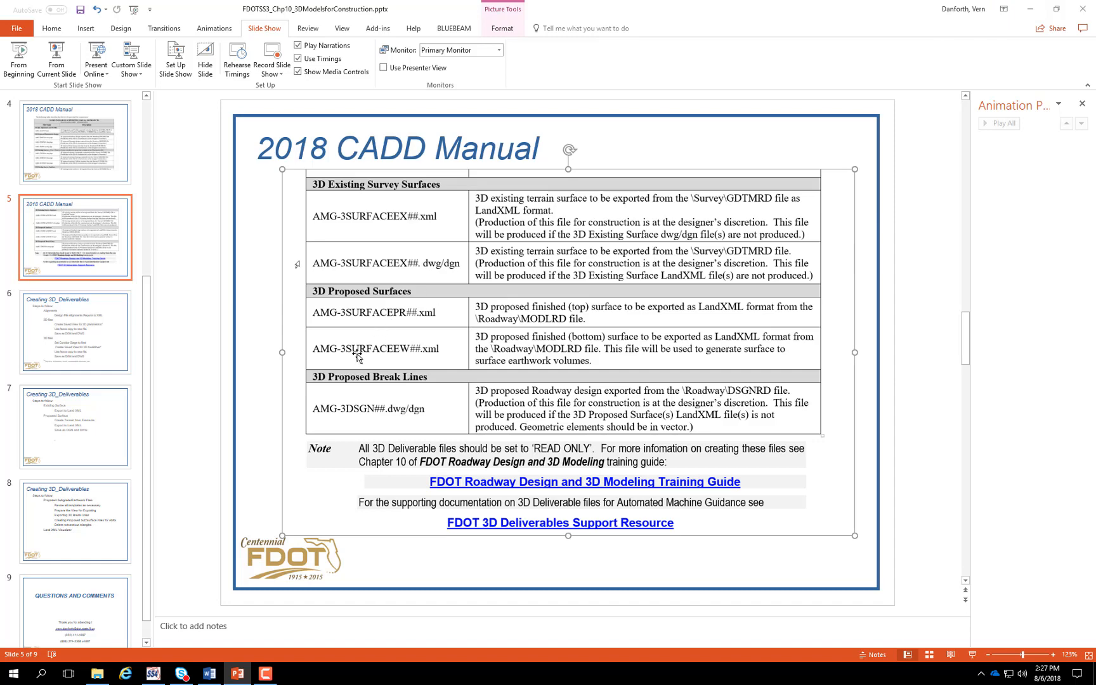
{"action": "left_click", "coordinate": [1034, 9]}
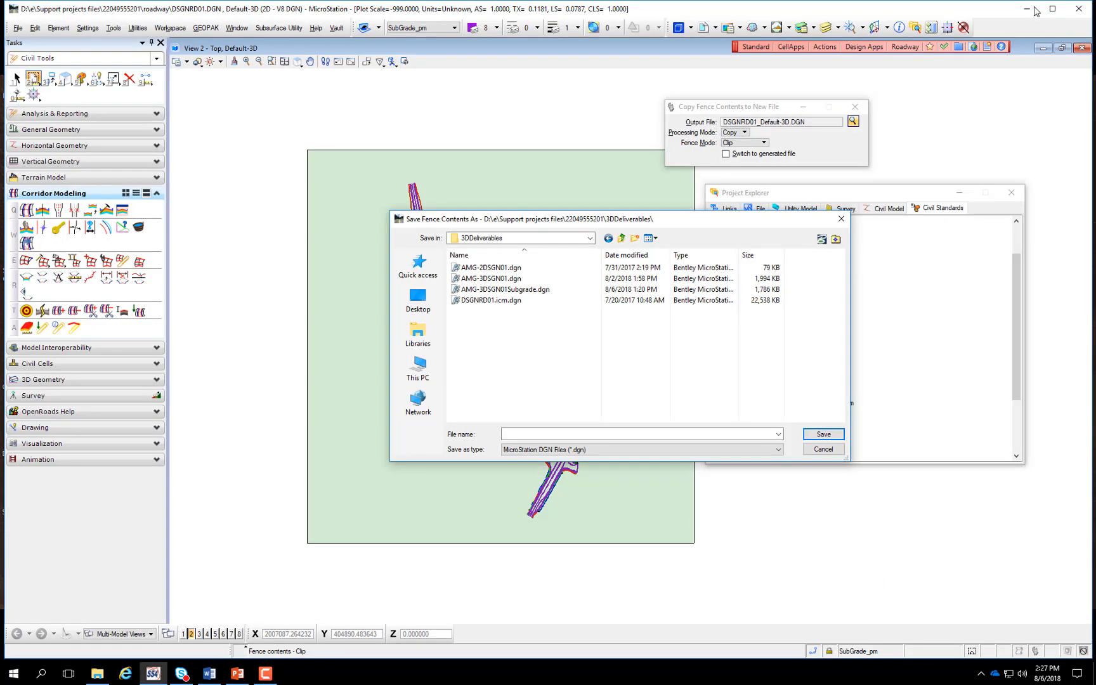
Copy the fence contents to a new file named AMG-3DSGNEW01.dgn in the 3DDeliverables folder, and remove the fence
{"action": "left_click", "coordinate": [484, 279]}
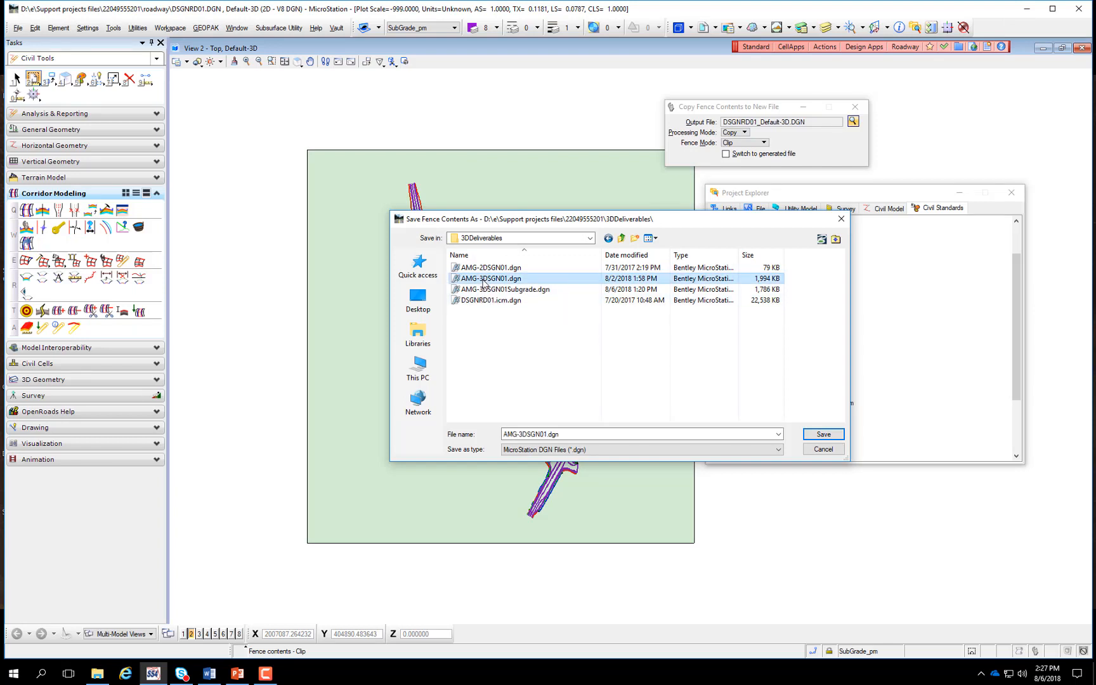
{"action": "double_click", "coordinate": [545, 435]}
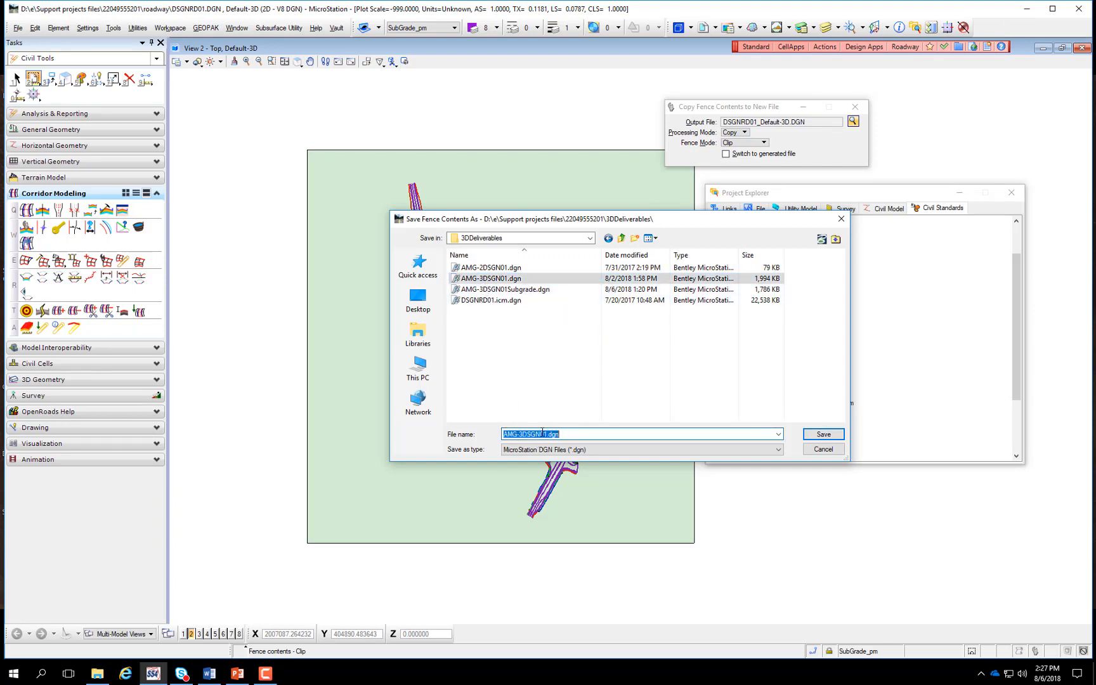
{"action": "left_click", "coordinate": [542, 434]}
{"action": "type", "text": "EW"}
{"action": "left_click", "coordinate": [823, 434]}
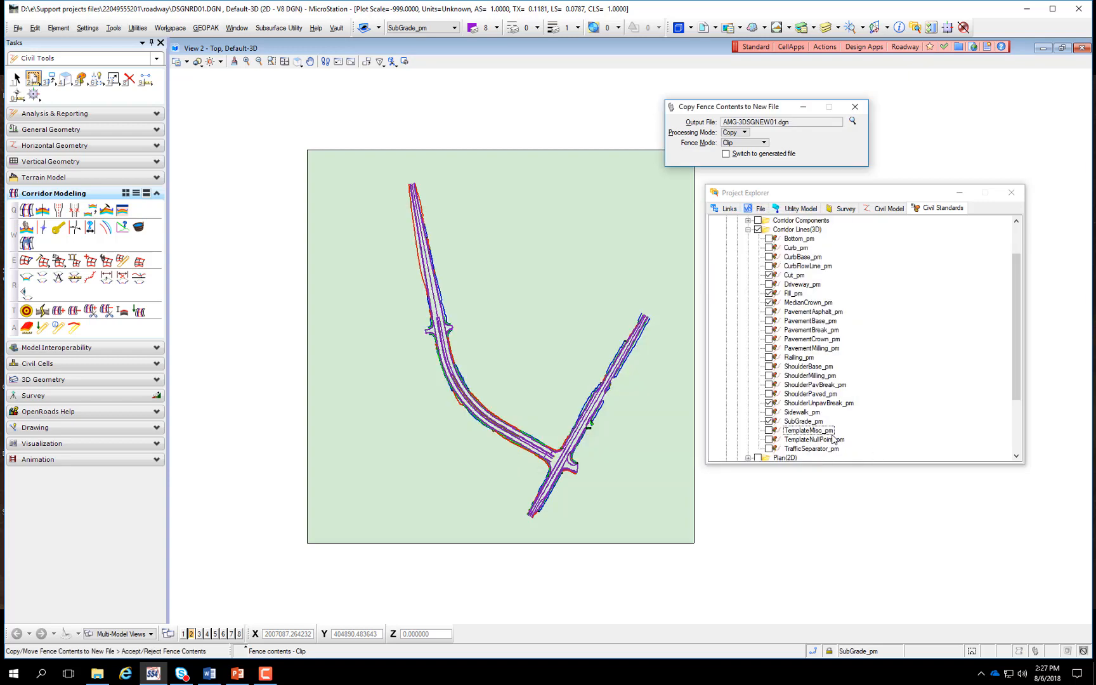
{"action": "left_click", "coordinate": [551, 363]}
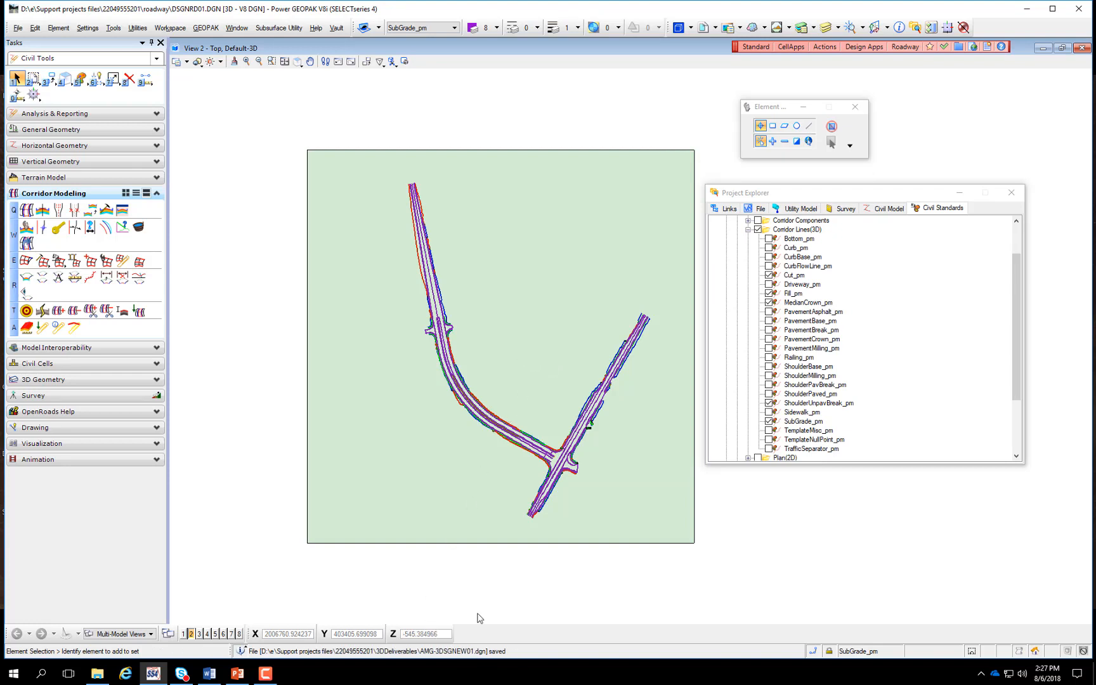
{"action": "left_click", "coordinate": [257, 88]}
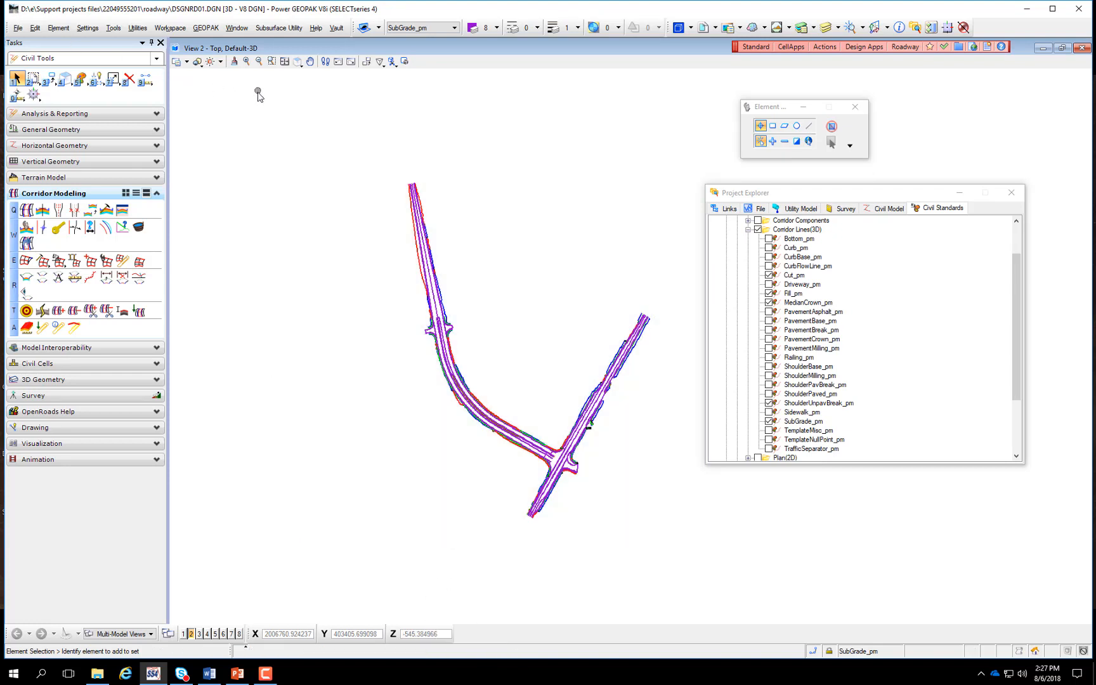
Open AMG-3DSGNEW01.dgn from the project's 3DDeliverables folder
{"action": "left_click", "coordinate": [19, 28]}
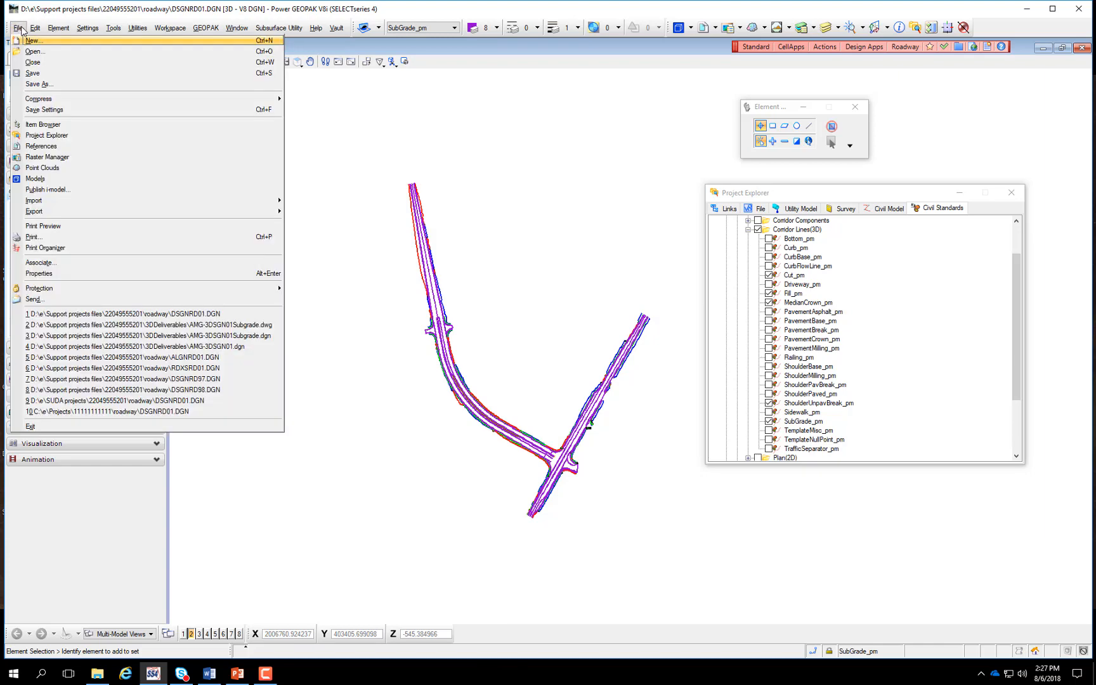
{"action": "left_click", "coordinate": [35, 52]}
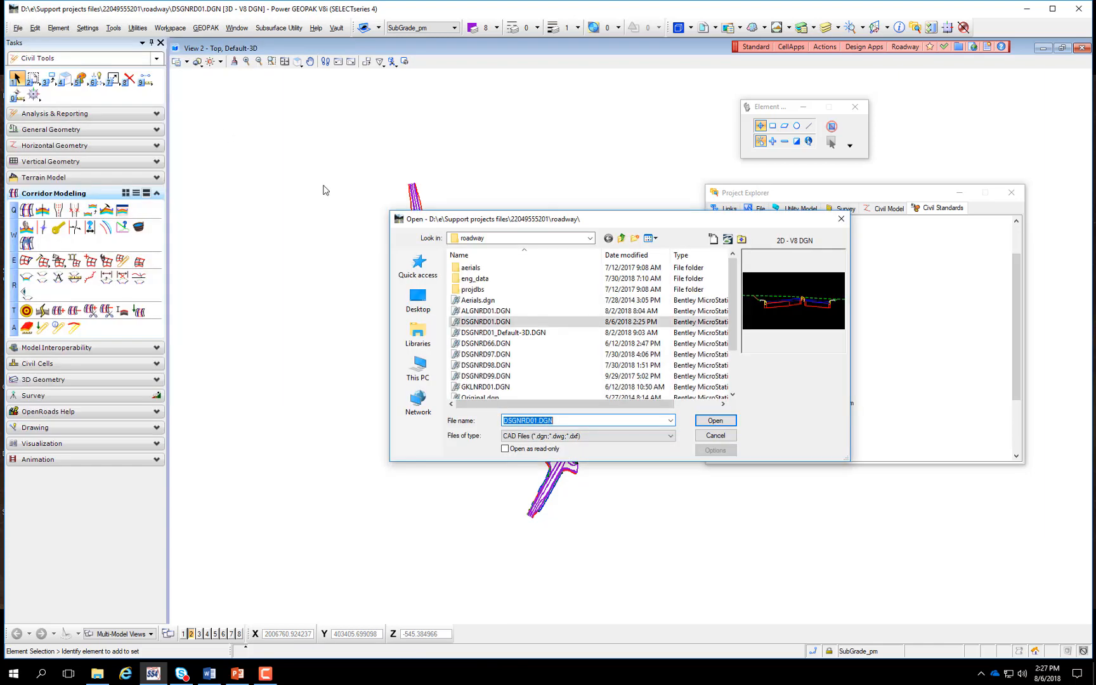
{"action": "left_click", "coordinate": [622, 239]}
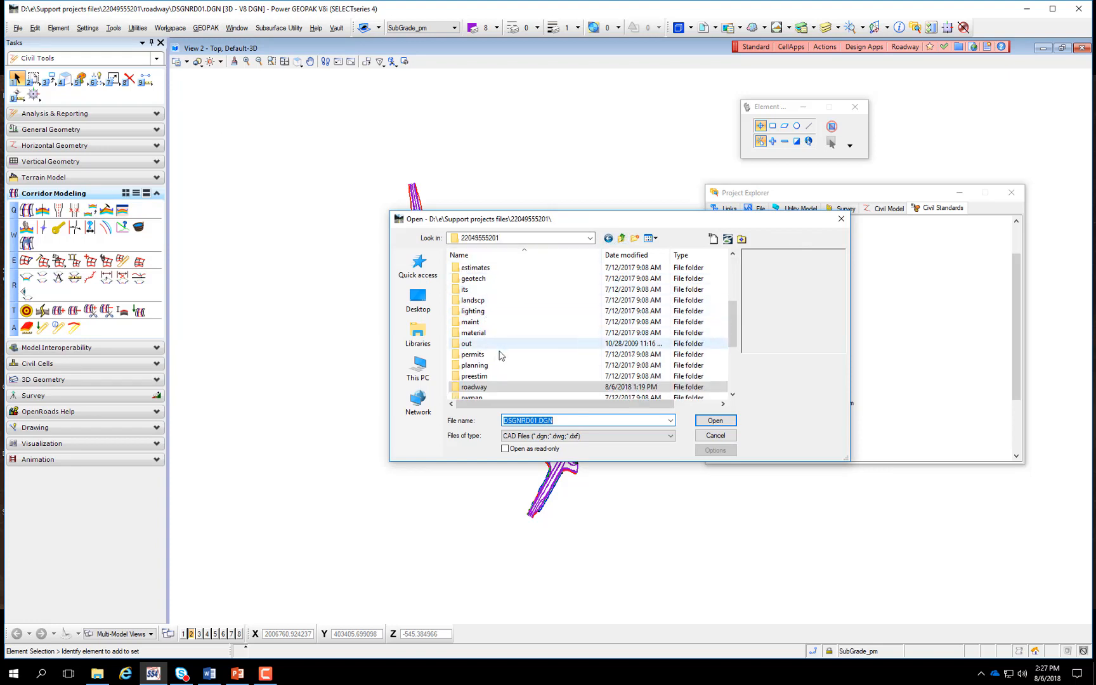
{"action": "left_click", "coordinate": [621, 238]}
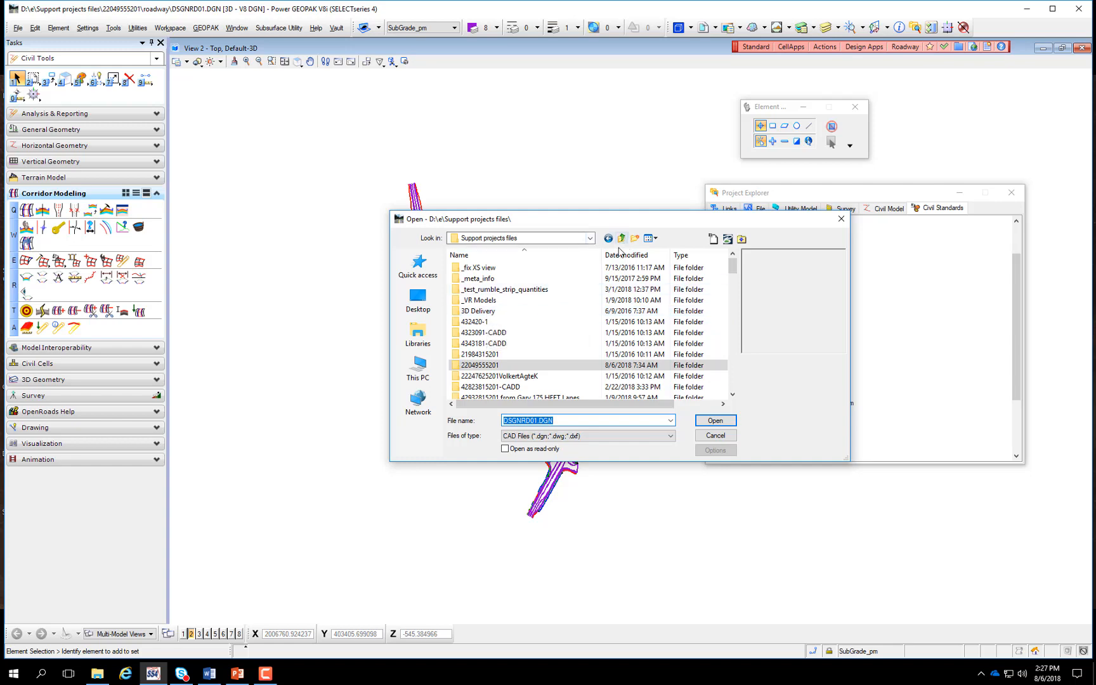
{"action": "double_click", "coordinate": [489, 366]}
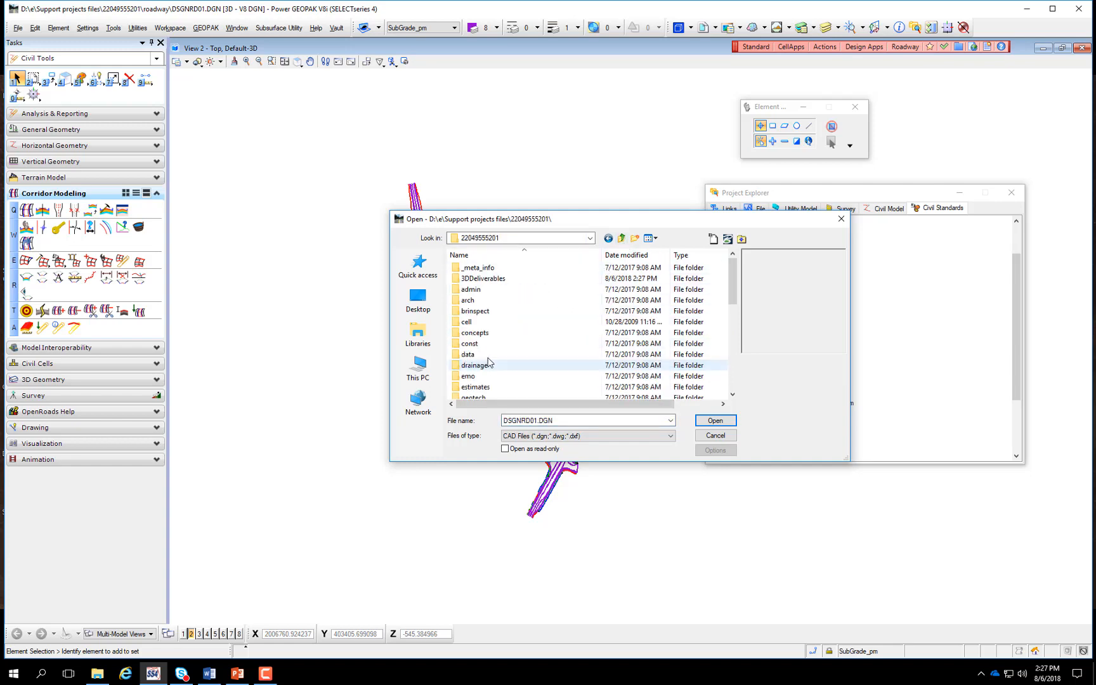
{"action": "double_click", "coordinate": [496, 280]}
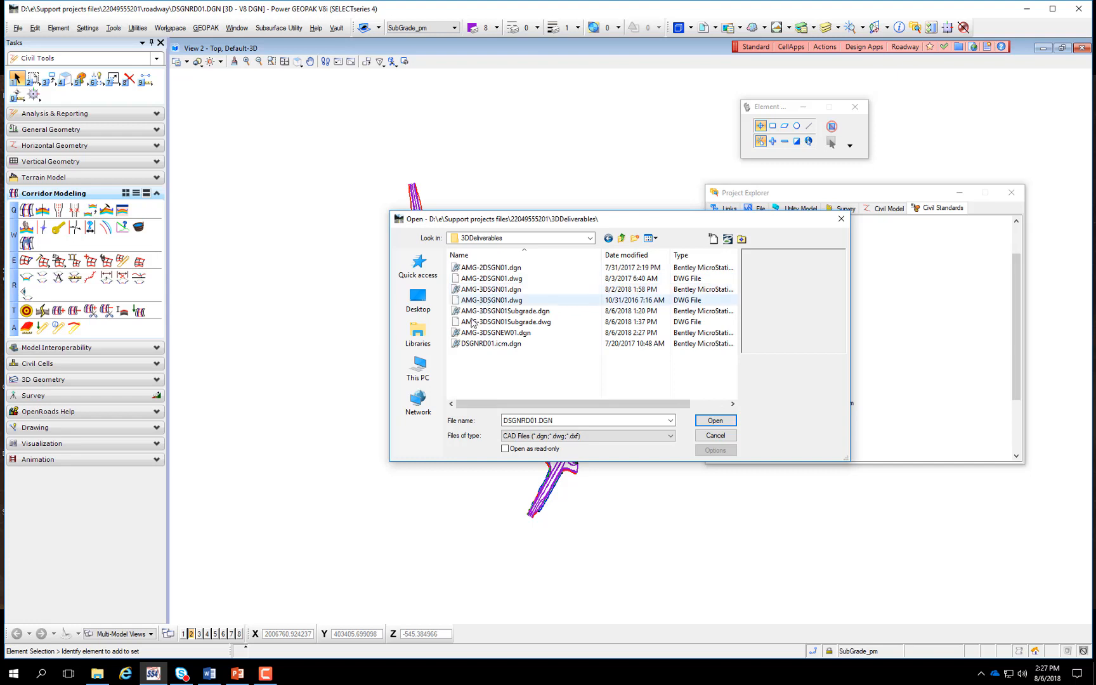
{"action": "left_click", "coordinate": [508, 333]}
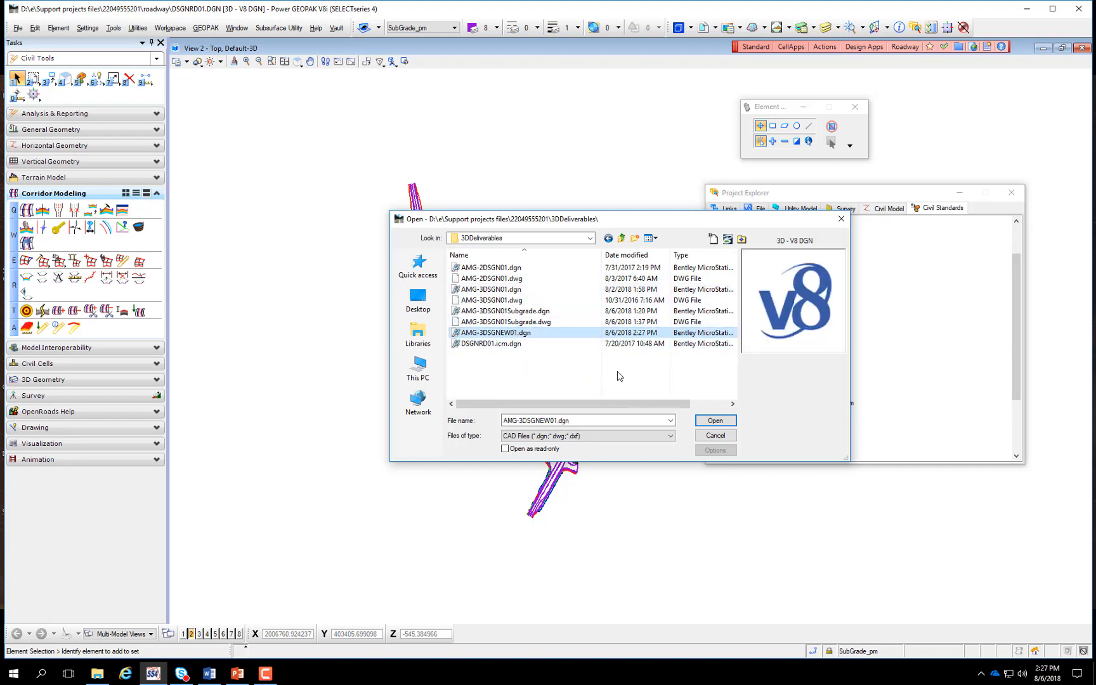
{"action": "left_click", "coordinate": [716, 421]}
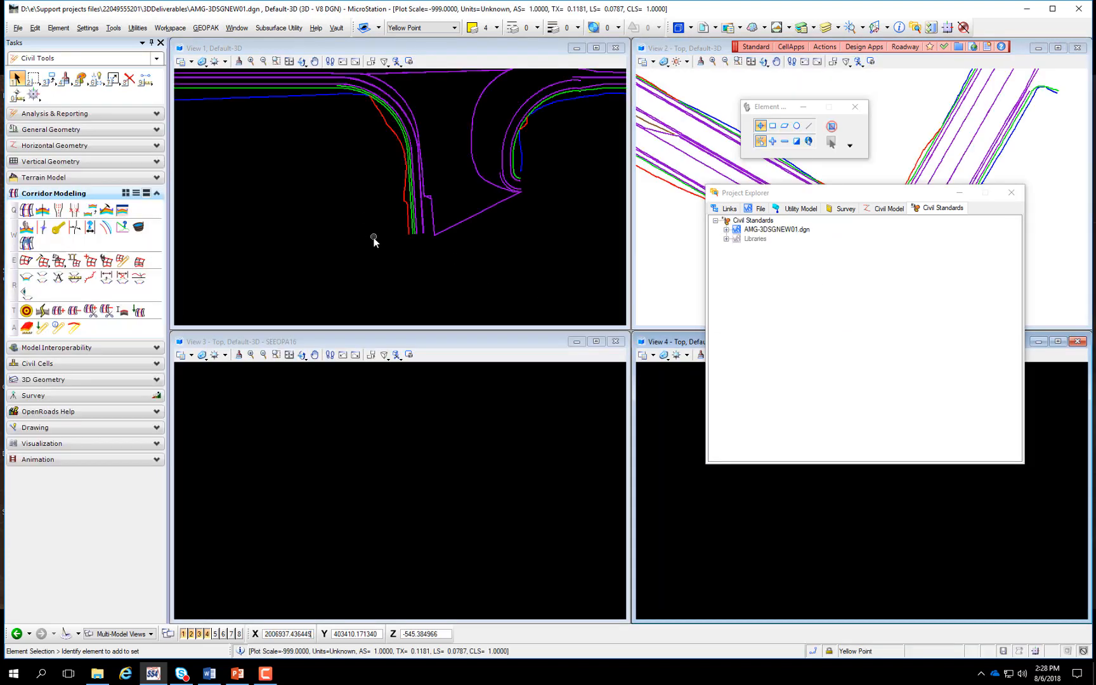
Close Views 2, 3 and 4 and maximize View 1 to show only the exported corridor lines
{"action": "scroll", "coordinate": [374, 247], "scroll_direction": "down", "scroll_amount": 6}
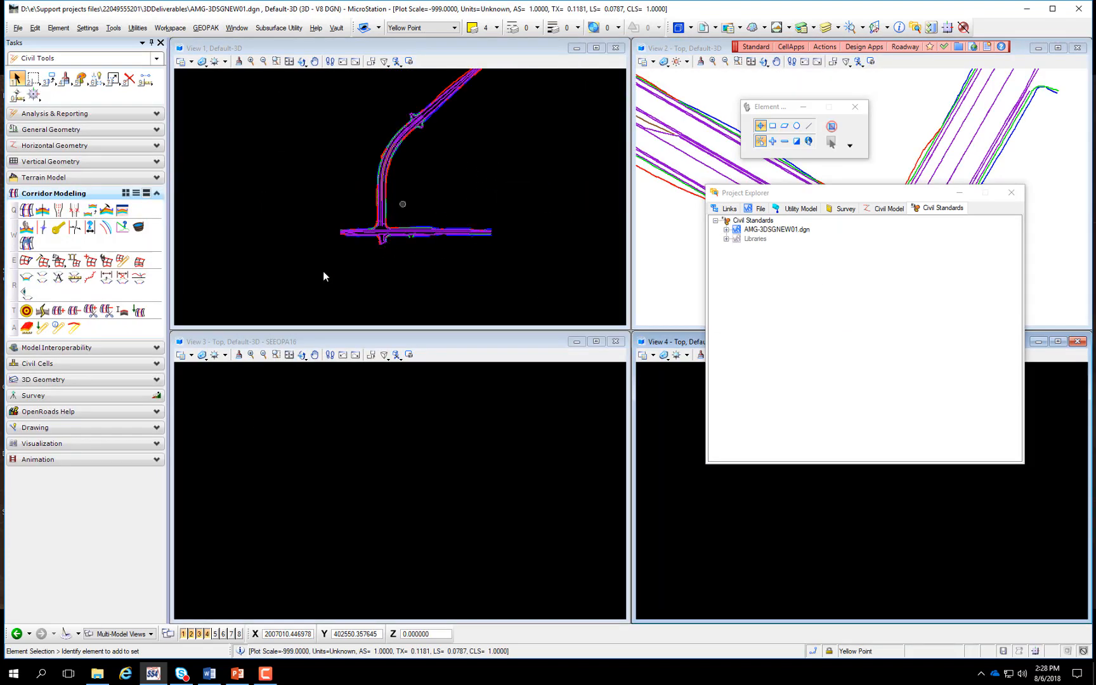
{"action": "left_click", "coordinate": [191, 635]}
{"action": "left_click", "coordinate": [207, 634]}
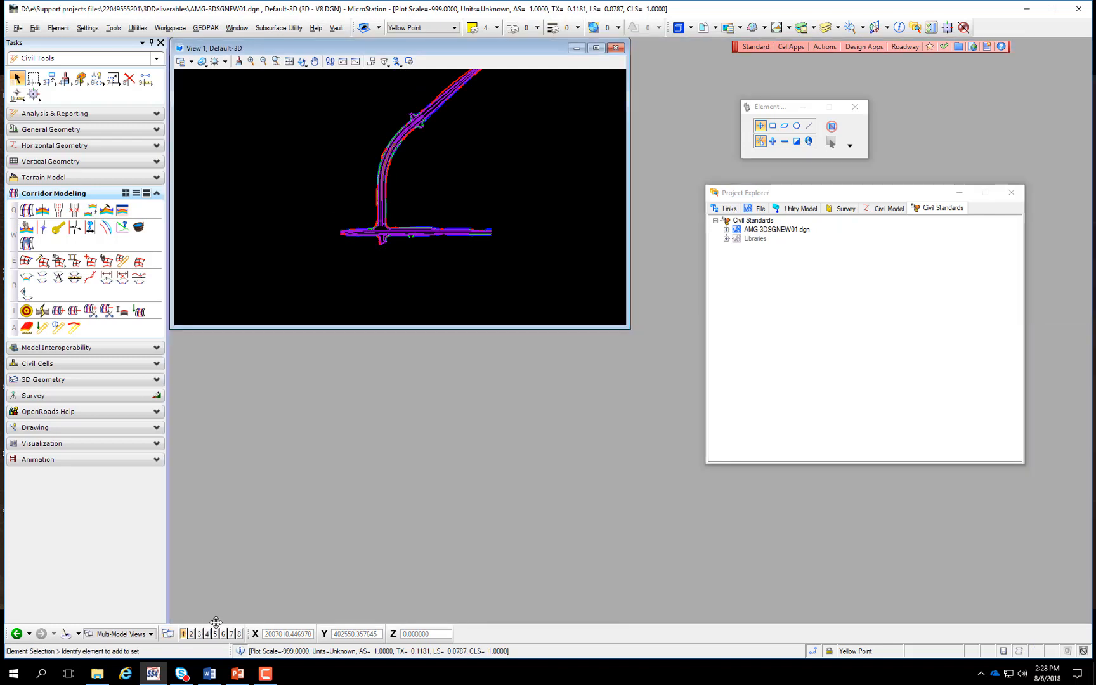
{"action": "left_click", "coordinate": [595, 48]}
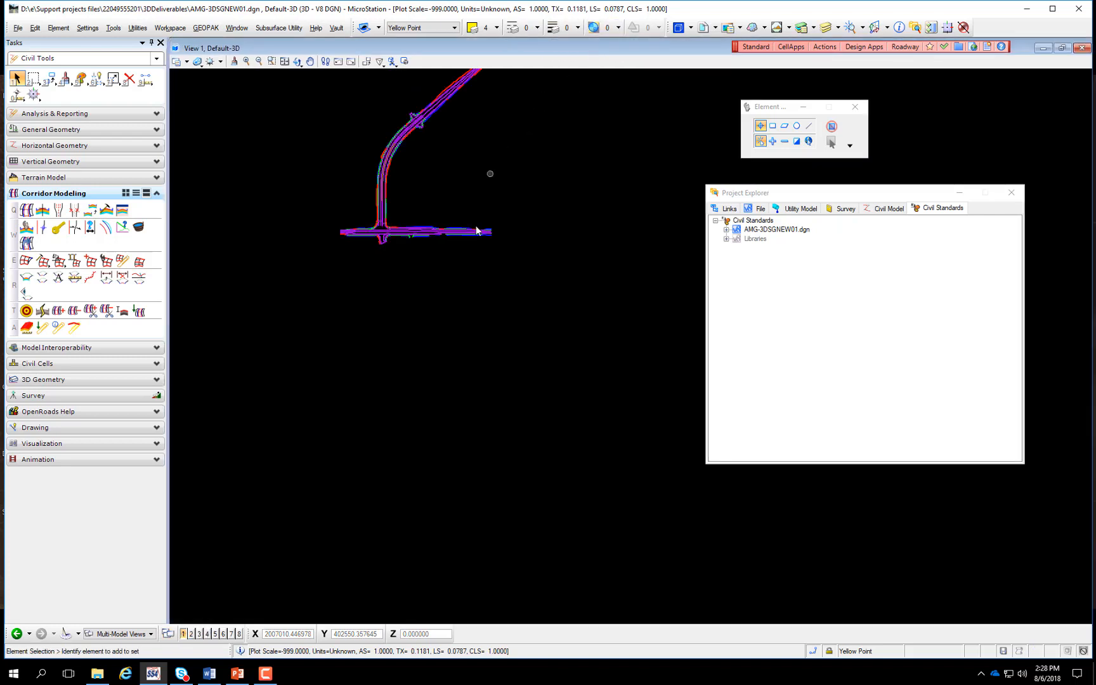
Examine the exported corridor lines along the curve and where the two roadways meet for line ends that need cleanup
{"action": "scroll", "coordinate": [477, 230], "scroll_direction": "up", "scroll_amount": 4}
{"action": "scroll", "coordinate": [254, 290], "scroll_direction": "up", "scroll_amount": 2}
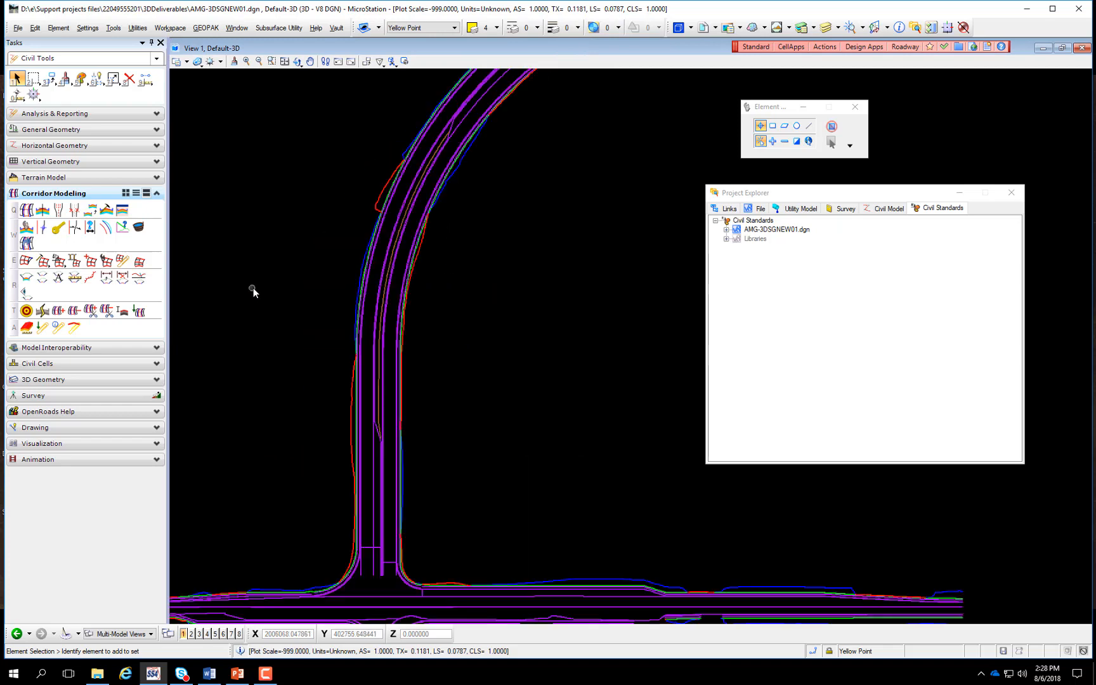
{"action": "scroll", "coordinate": [368, 292], "scroll_direction": "down", "scroll_amount": 2}
{"action": "scroll", "coordinate": [321, 291], "scroll_direction": "up", "scroll_amount": 2}
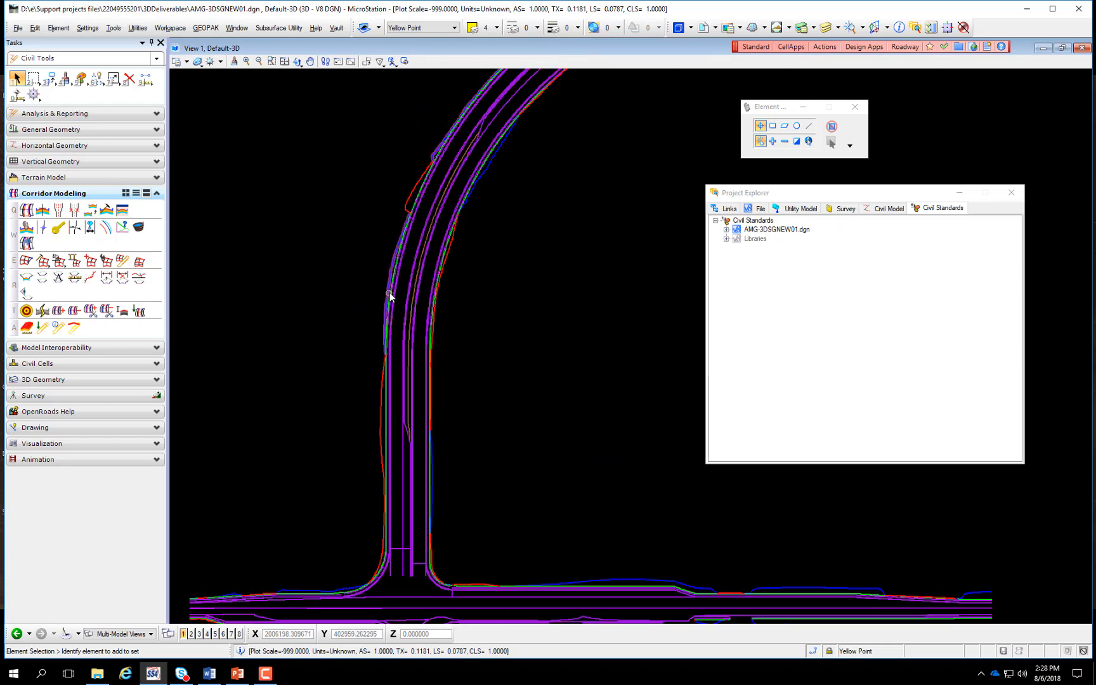
{"action": "scroll", "coordinate": [337, 366], "scroll_direction": "down", "scroll_amount": 2}
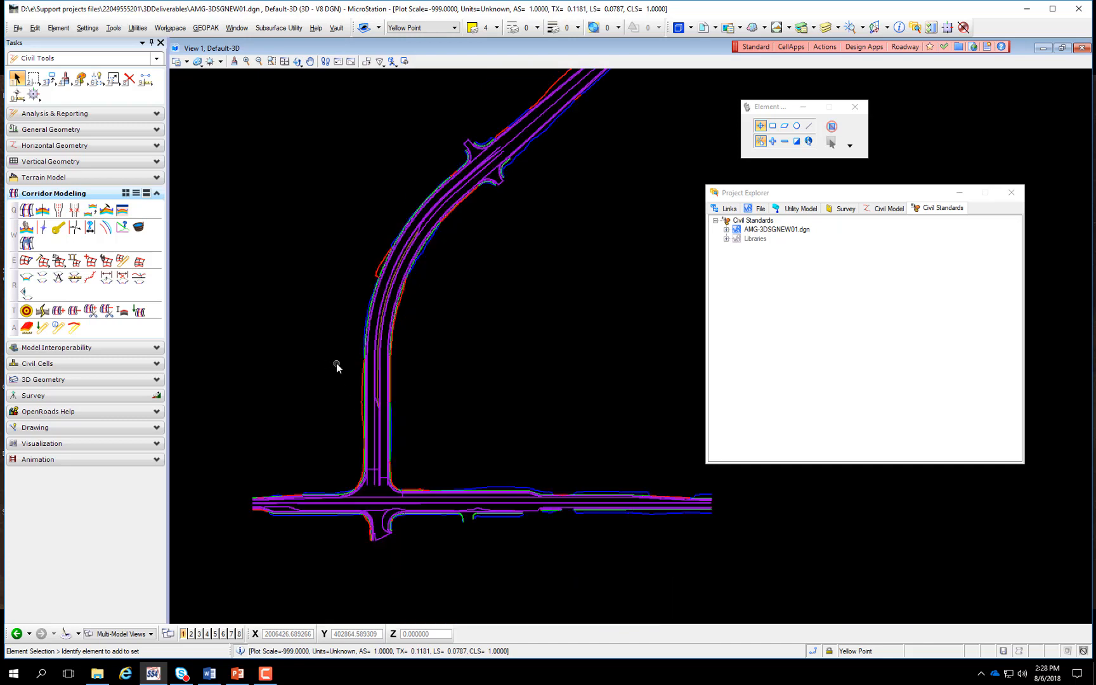
{"action": "scroll", "coordinate": [350, 397], "scroll_direction": "down", "scroll_amount": 2}
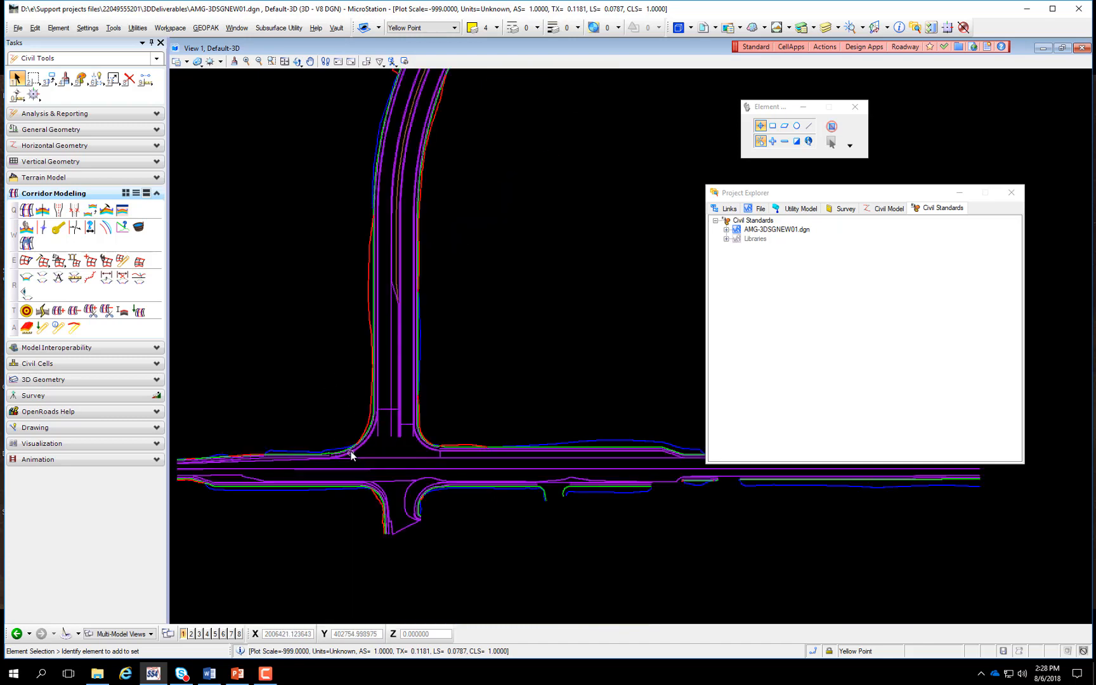
{"action": "scroll", "coordinate": [368, 435], "scroll_direction": "up", "scroll_amount": 4}
{"action": "scroll", "coordinate": [373, 433], "scroll_direction": "up", "scroll_amount": 2}
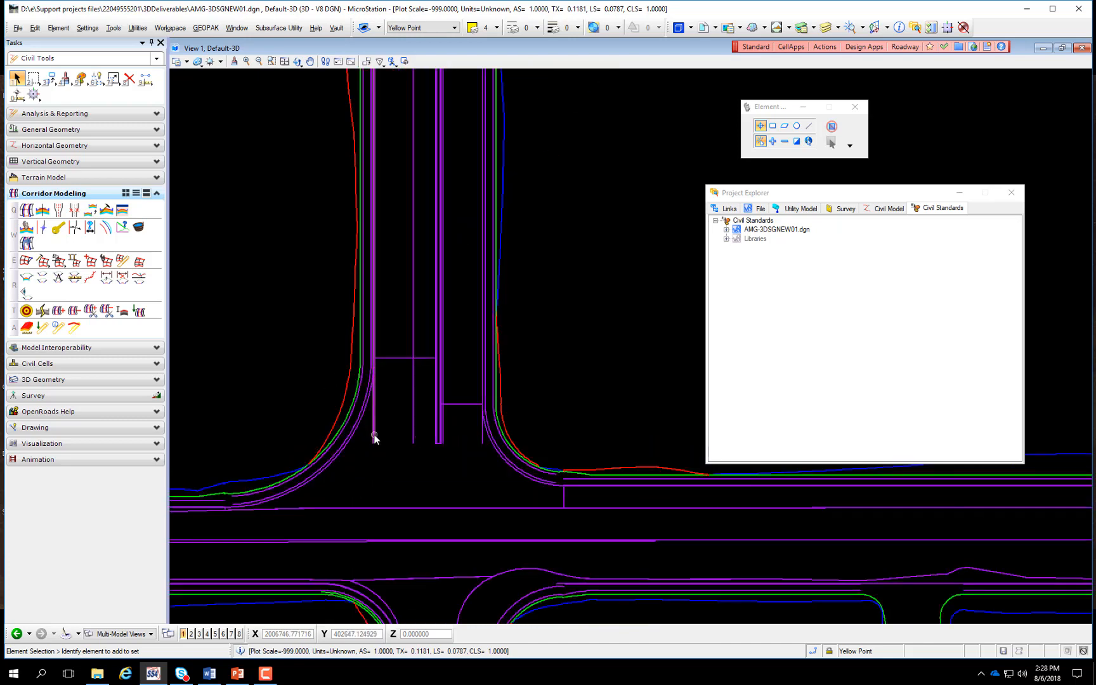
{"action": "scroll", "coordinate": [432, 462], "scroll_direction": "down", "scroll_amount": 1}
{"action": "scroll", "coordinate": [425, 458], "scroll_direction": "up", "scroll_amount": 1}
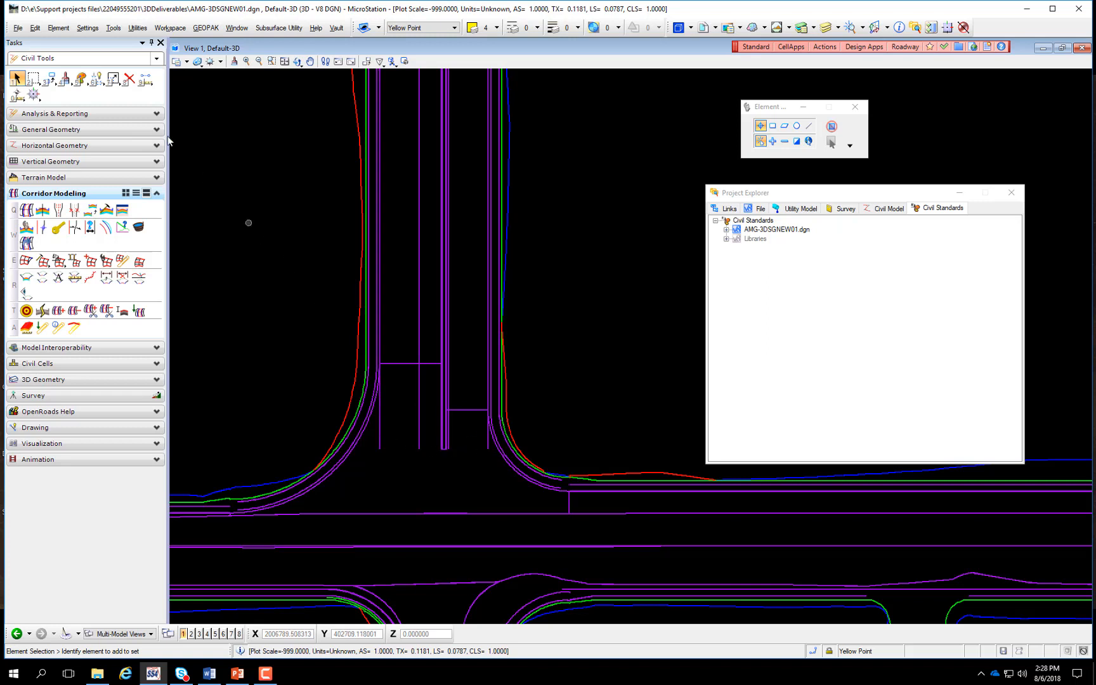
Open the Modify toolbox and delete the end vertices of the SubGrade_pm line at the intersection, shortening it back to the cross line
{"action": "left_click", "coordinate": [119, 82]}
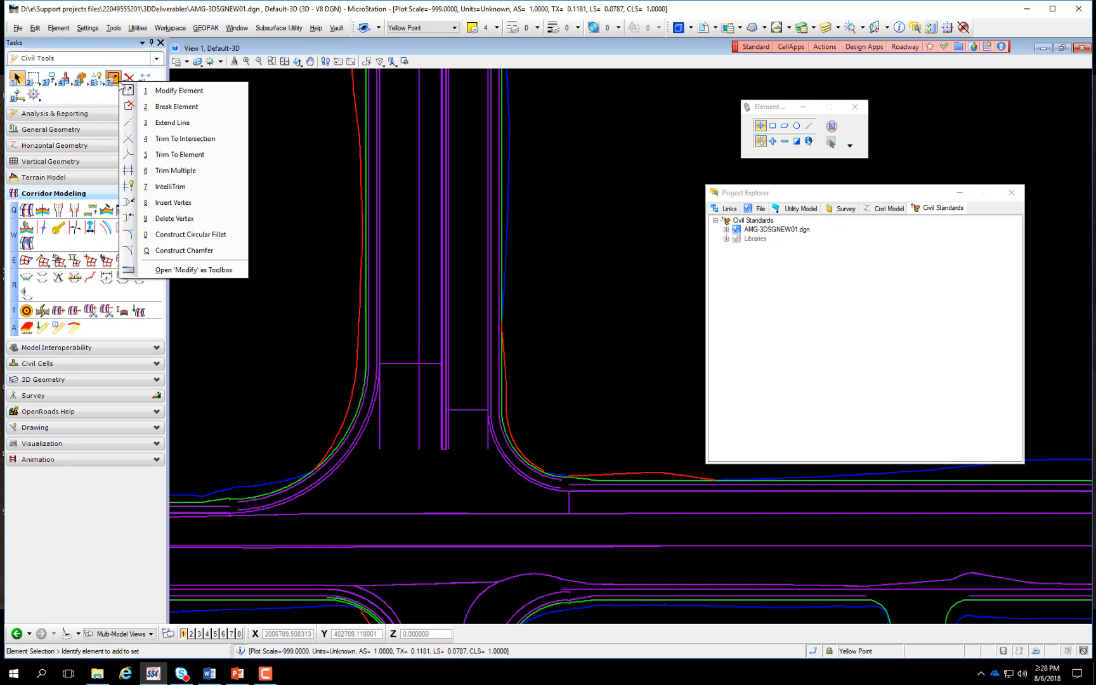
{"action": "left_click", "coordinate": [214, 268]}
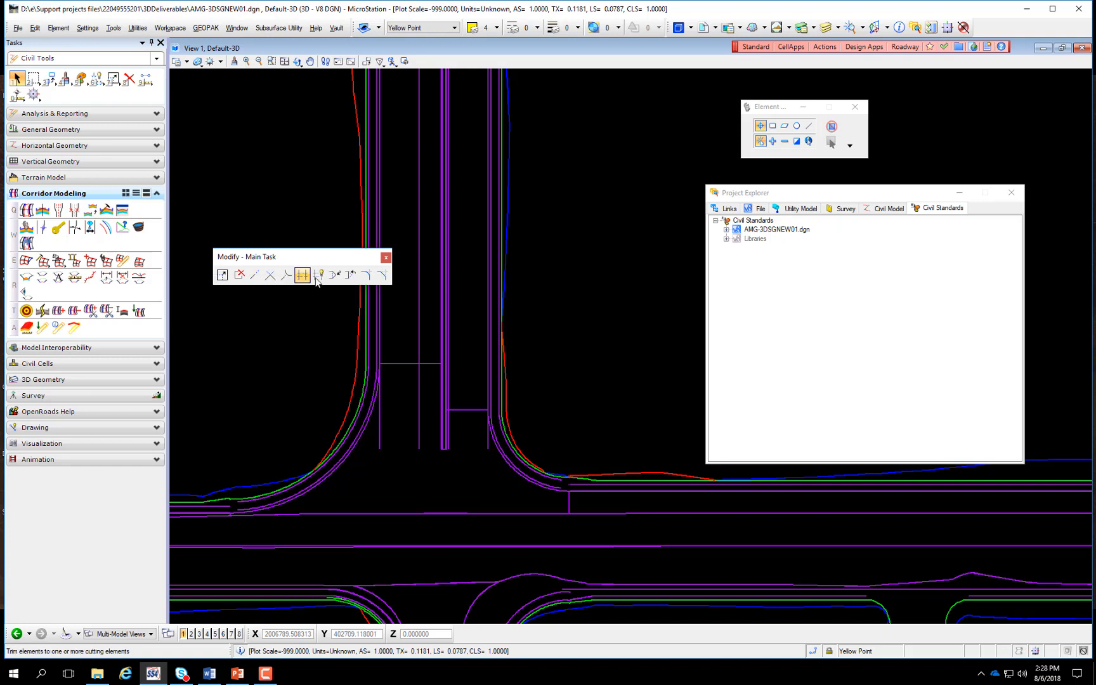
{"action": "left_click", "coordinate": [350, 276]}
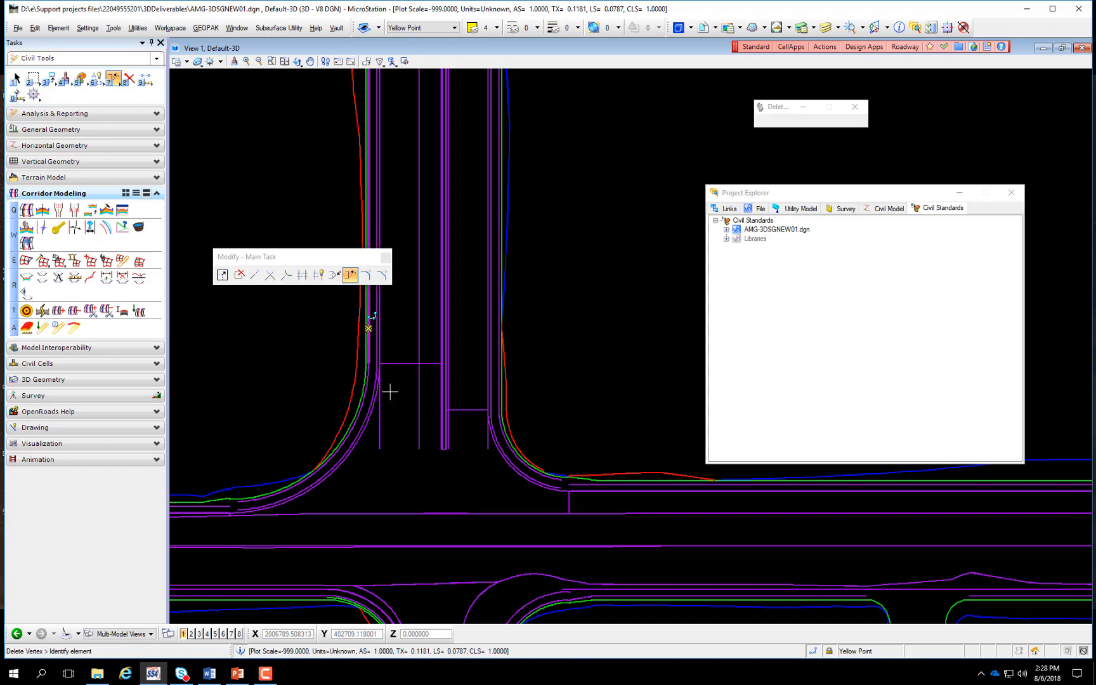
{"action": "left_click", "coordinate": [417, 449]}
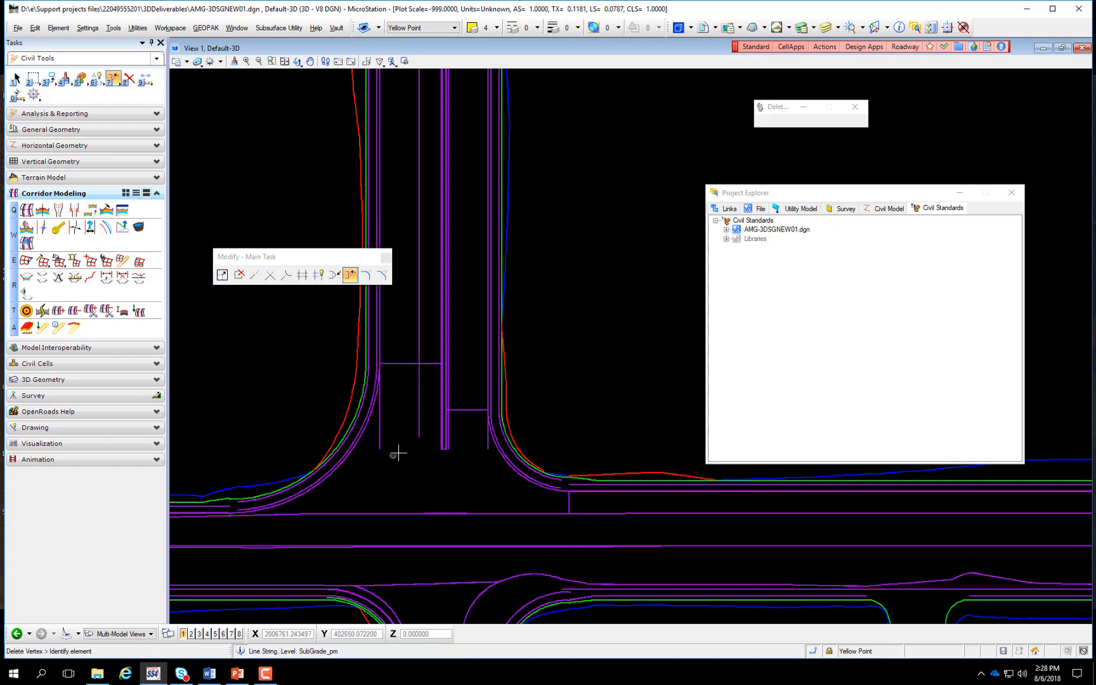
{"action": "left_click", "coordinate": [416, 435]}
{"action": "left_click", "coordinate": [419, 421]}
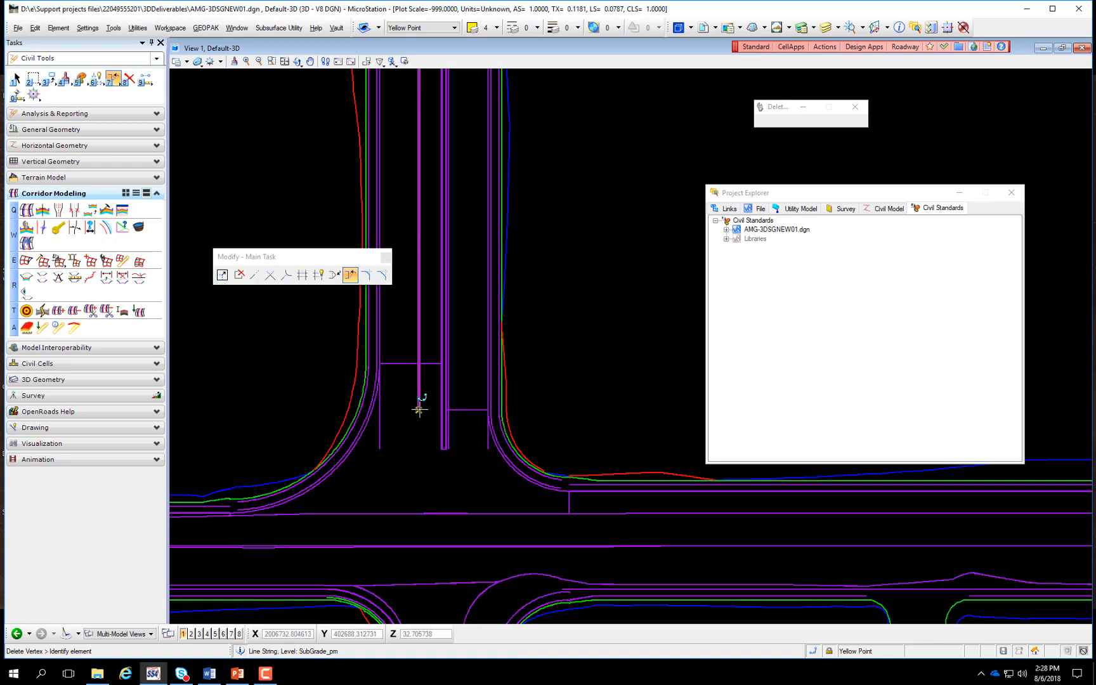
{"action": "left_click", "coordinate": [420, 410]}
{"action": "left_click", "coordinate": [420, 395]}
{"action": "left_click", "coordinate": [418, 381]}
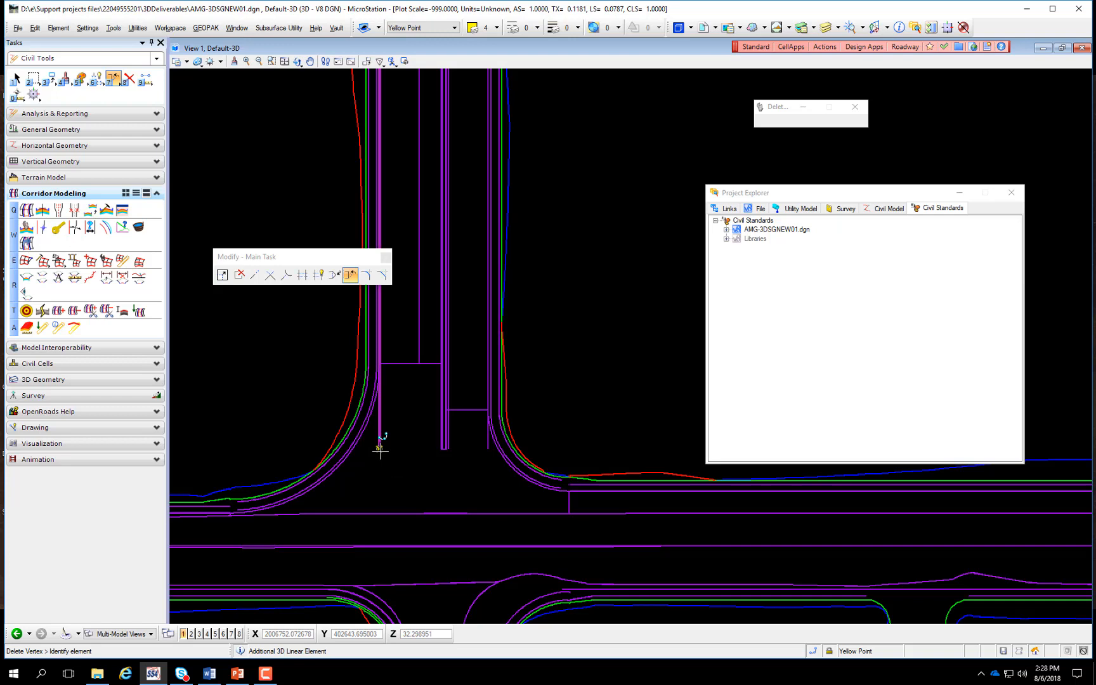
{"action": "scroll", "coordinate": [379, 449], "scroll_direction": "up", "scroll_amount": 3}
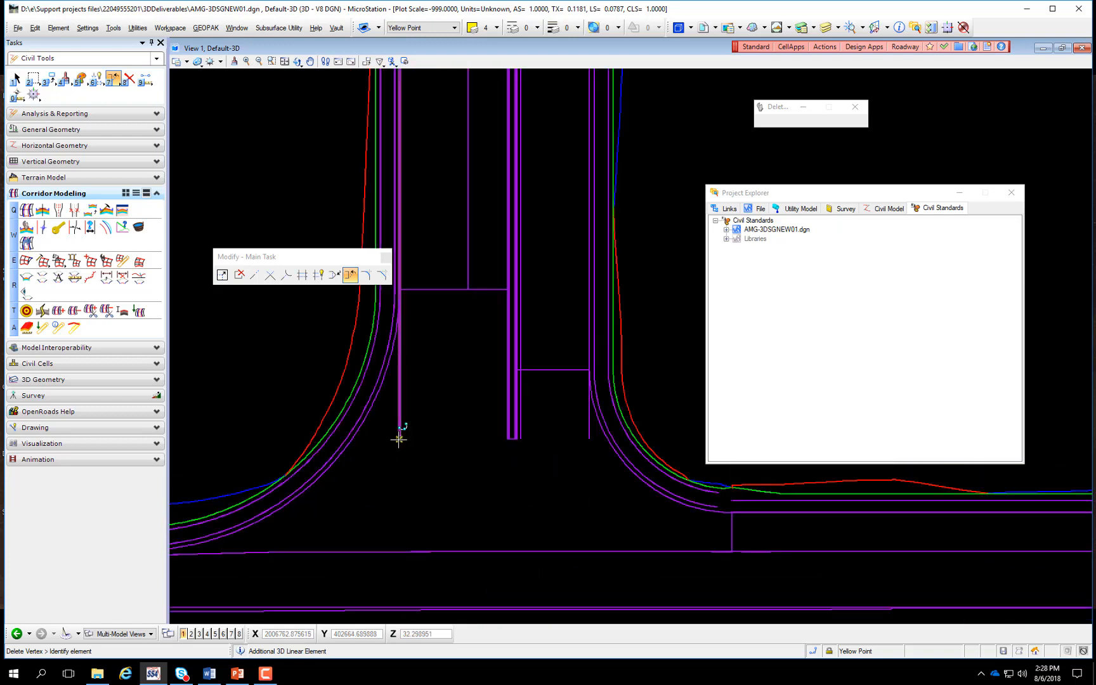
{"action": "scroll", "coordinate": [401, 436], "scroll_direction": "down", "scroll_amount": 5}
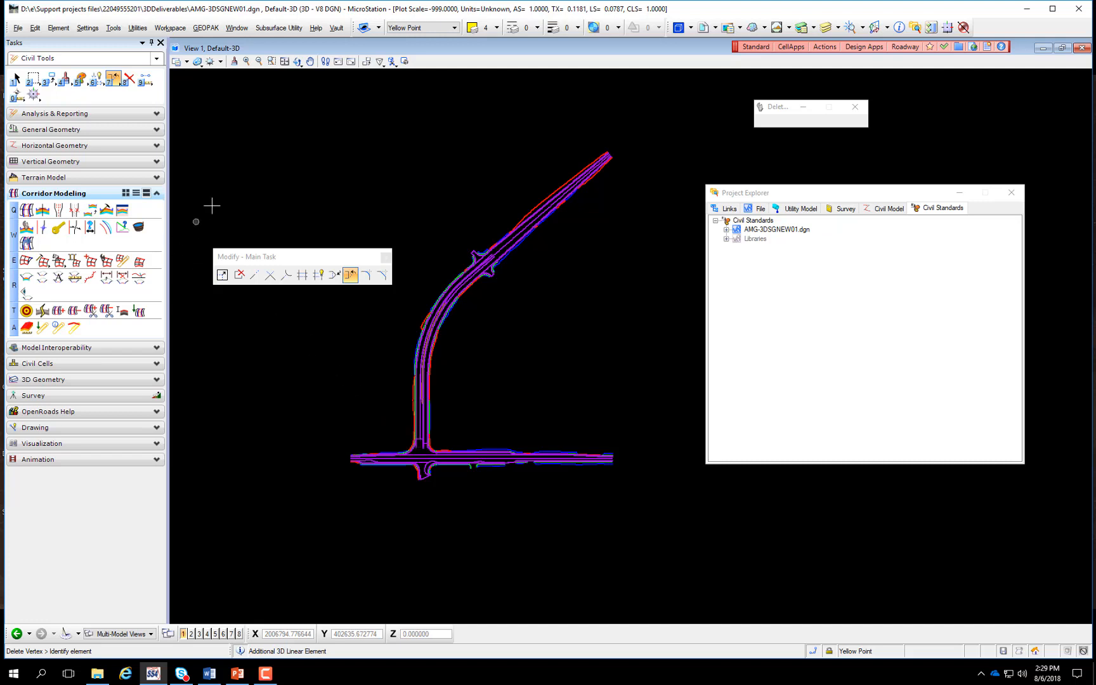
Save the design as the Autodesk DWG file AMG-3DSGNEW01.dwg in the 3DDeliverables folder, accepting Survey Feet as its units
{"action": "left_click", "coordinate": [19, 28]}
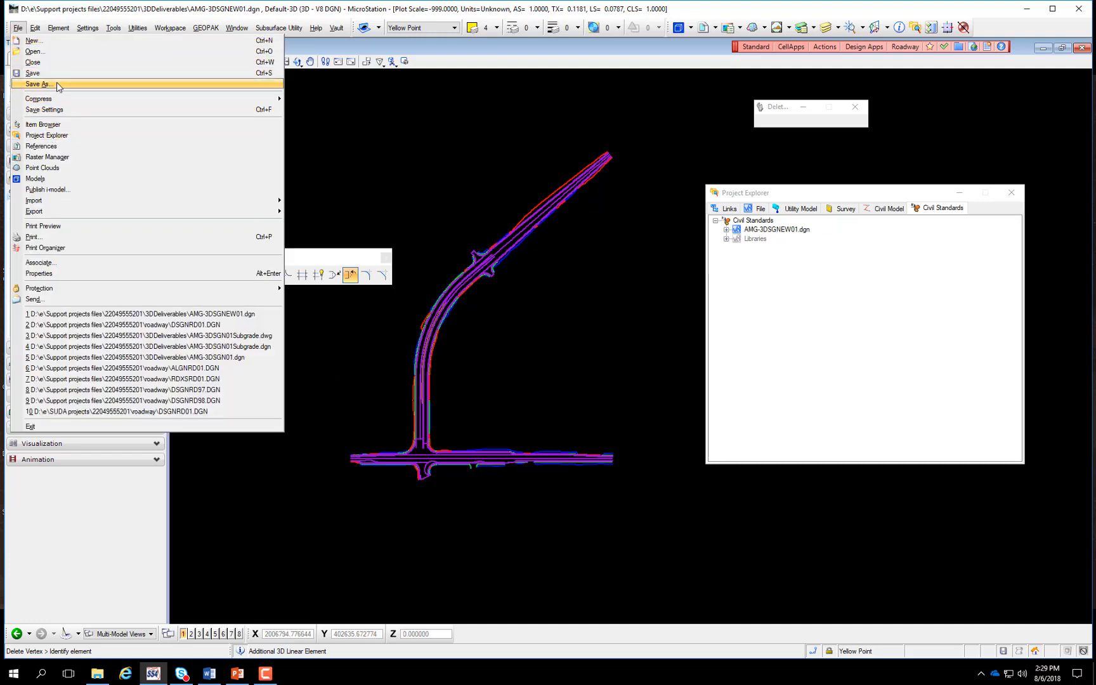
{"action": "left_click", "coordinate": [57, 85]}
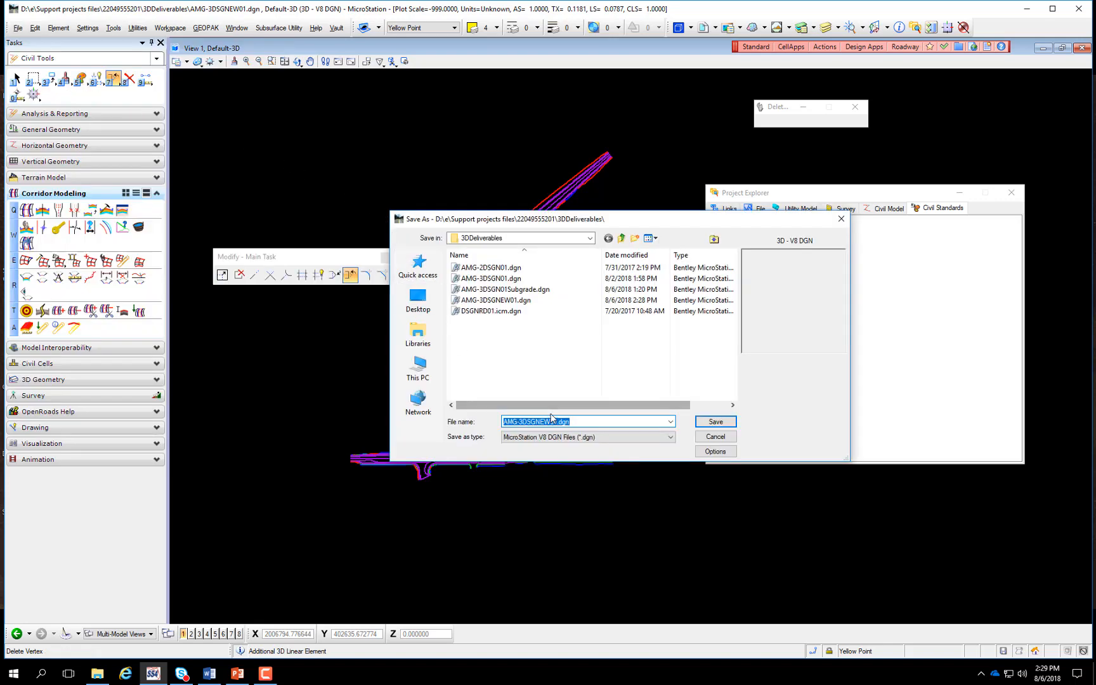
{"action": "left_click", "coordinate": [507, 301]}
{"action": "left_click", "coordinate": [577, 438]}
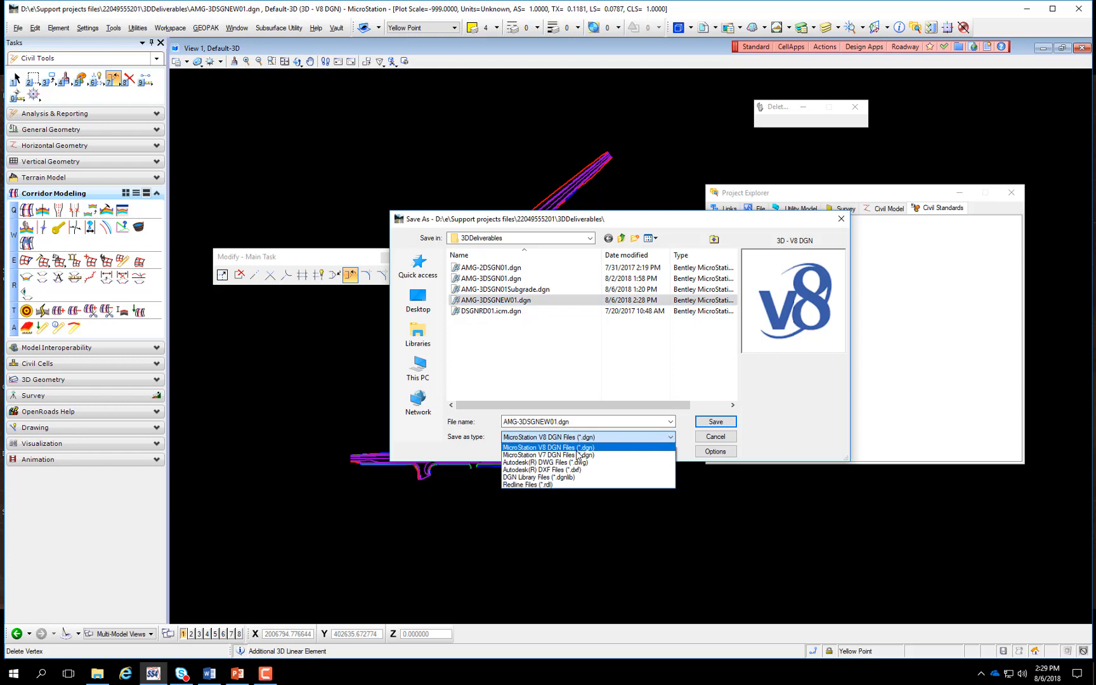
{"action": "left_click", "coordinate": [575, 462]}
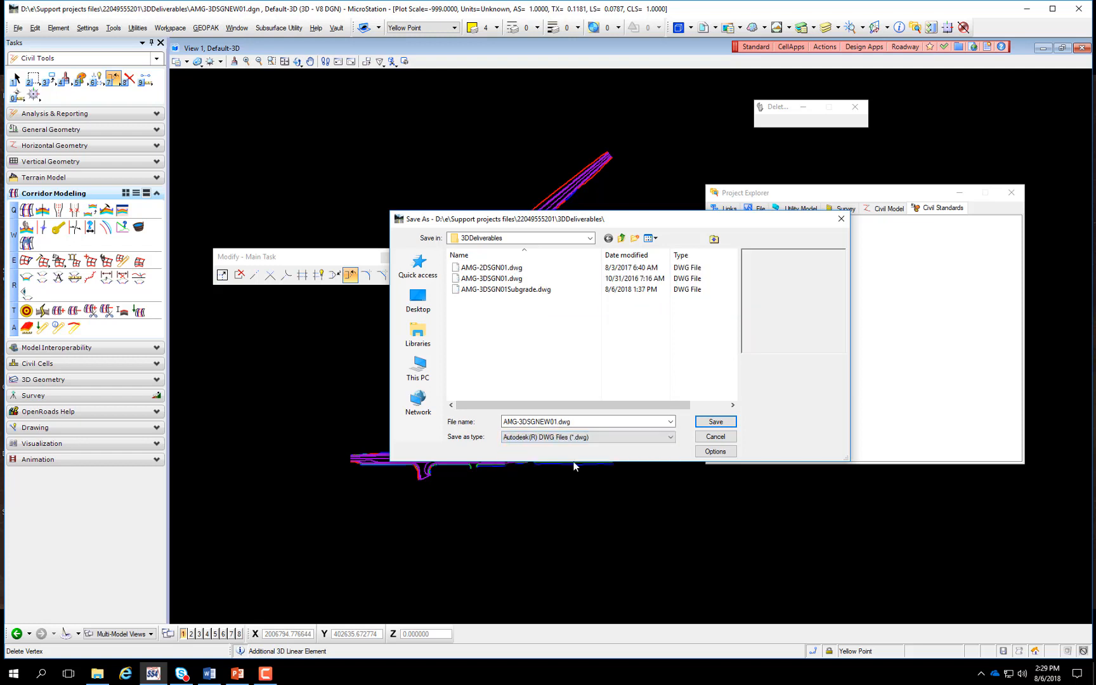
{"action": "left_click", "coordinate": [712, 422]}
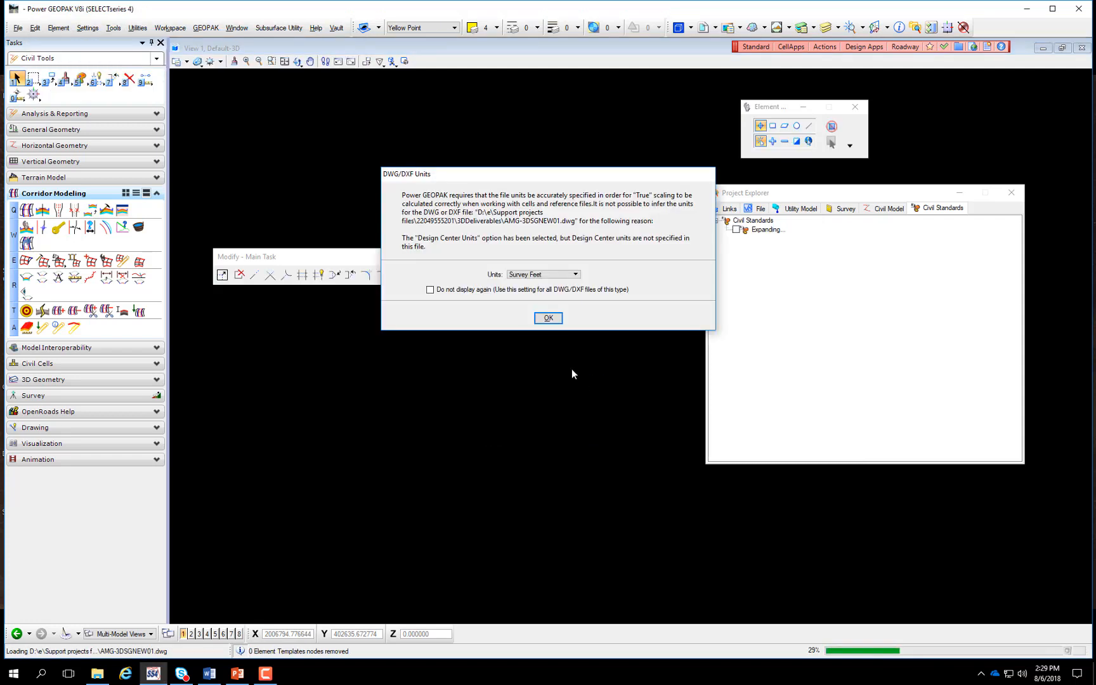
{"action": "left_click", "coordinate": [549, 318]}
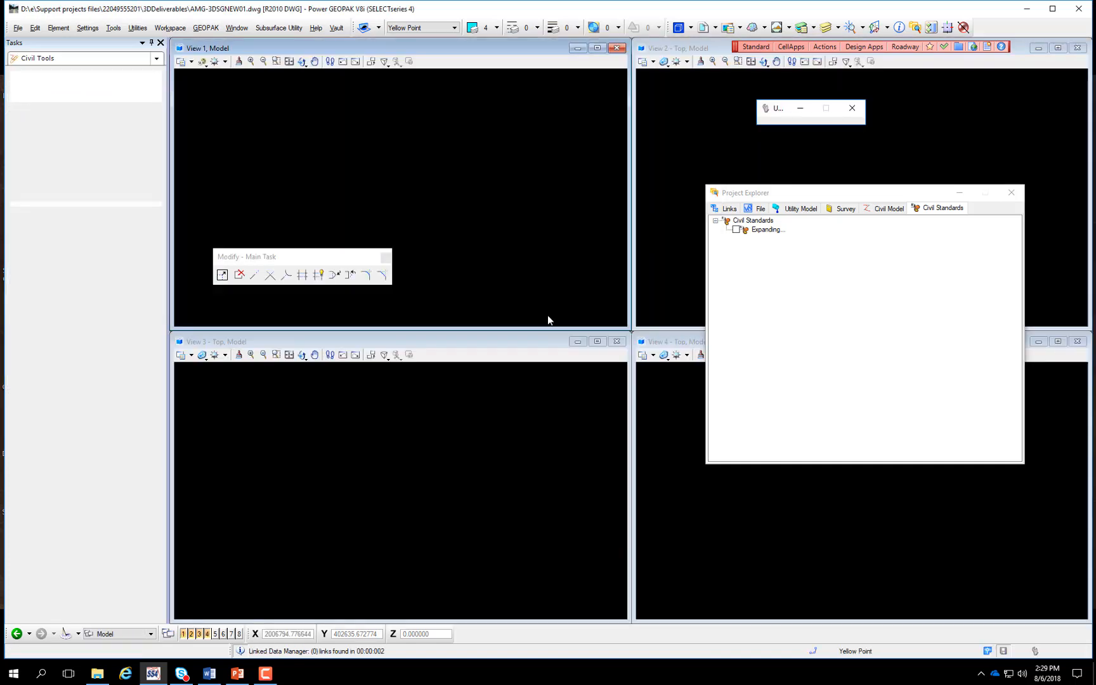
Close Views 4, 3 and 2 of the DWG file and maximize View 1
{"action": "scroll", "coordinate": [498, 301], "scroll_direction": "down", "scroll_amount": 5}
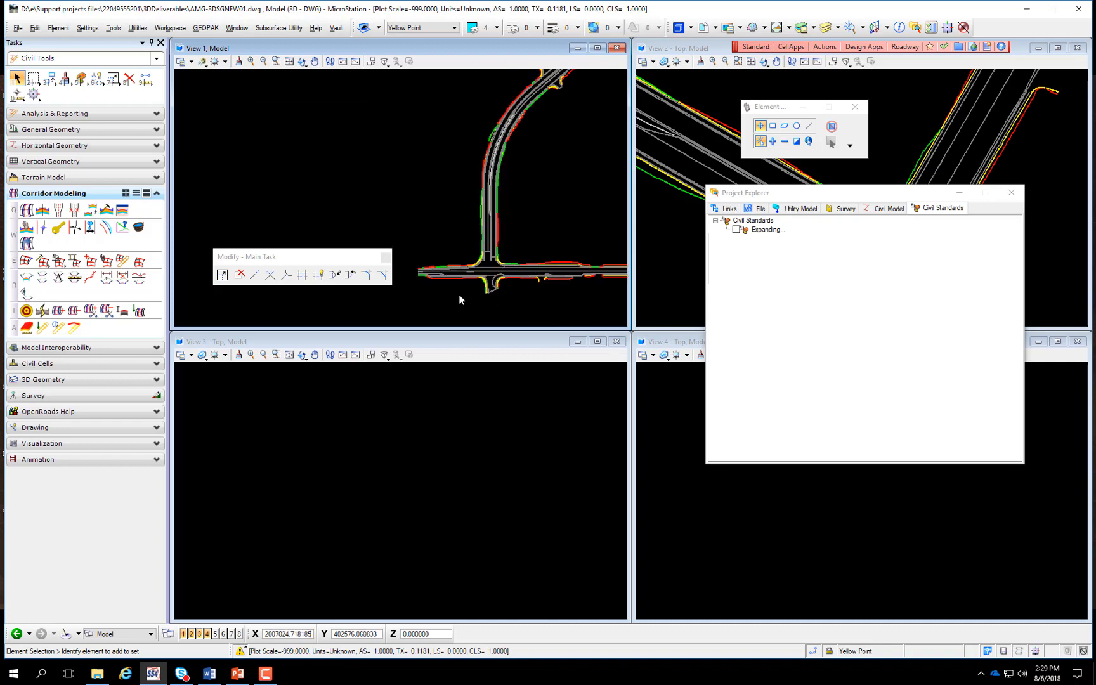
{"action": "left_click", "coordinate": [206, 634]}
{"action": "left_click", "coordinate": [198, 635]}
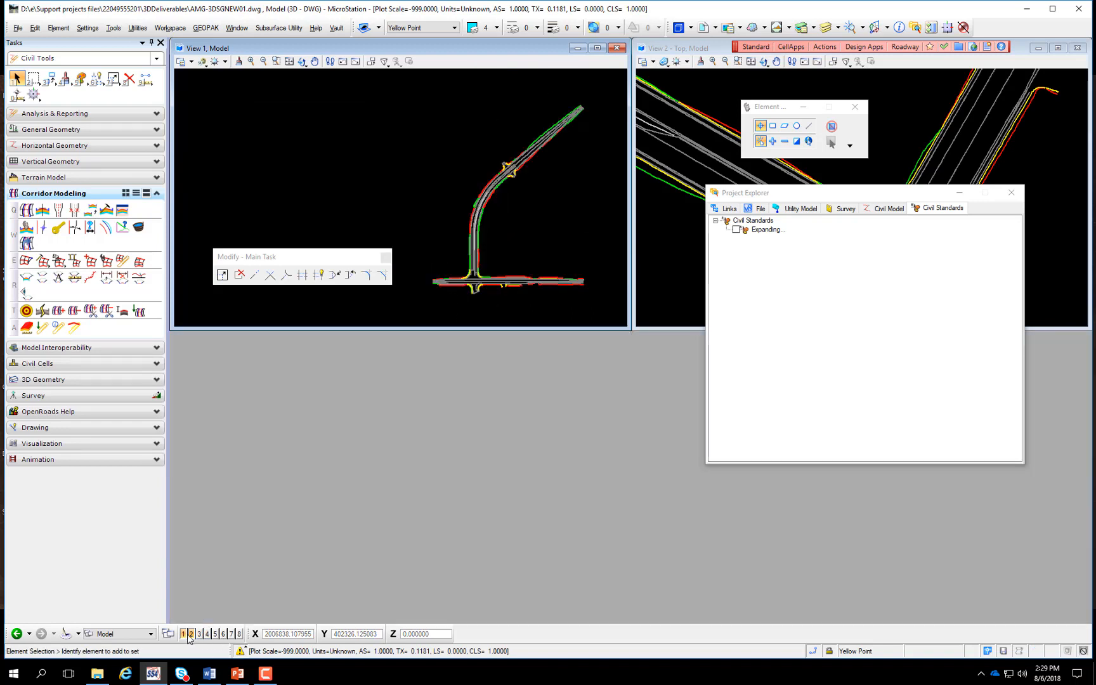
{"action": "left_click", "coordinate": [191, 633]}
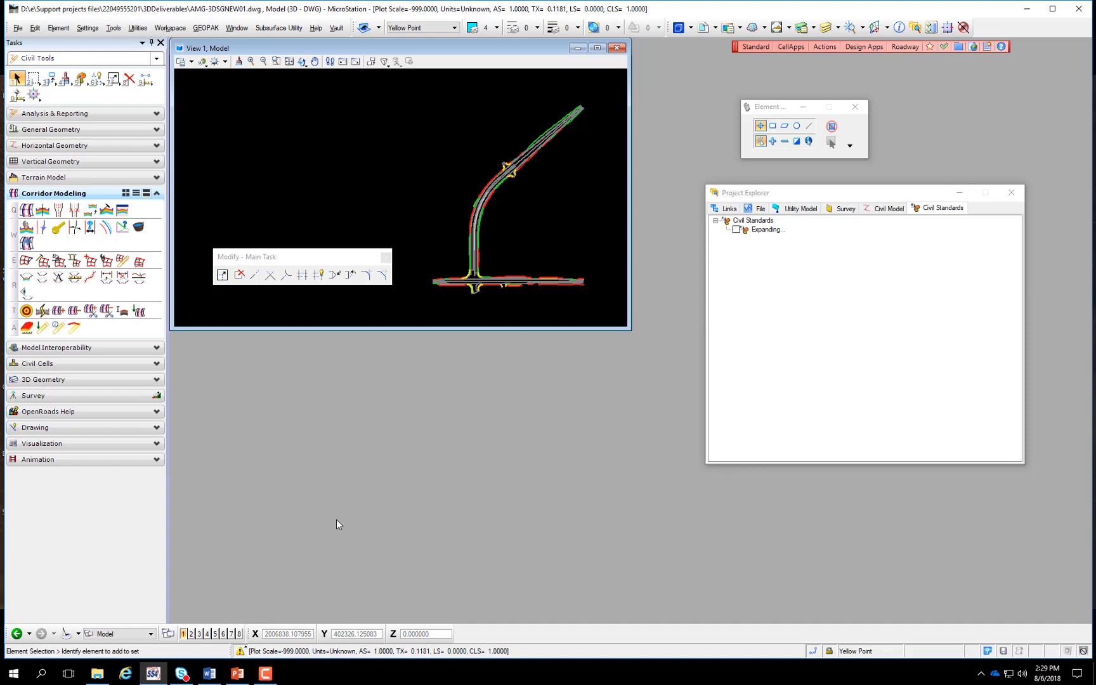
{"action": "left_click", "coordinate": [597, 48]}
Delete the overshooting end vertices of the SubGrade_pm edge lines on both sides of the upper side road, near their cross lines
{"action": "scroll", "coordinate": [463, 262], "scroll_direction": "up", "scroll_amount": 8}
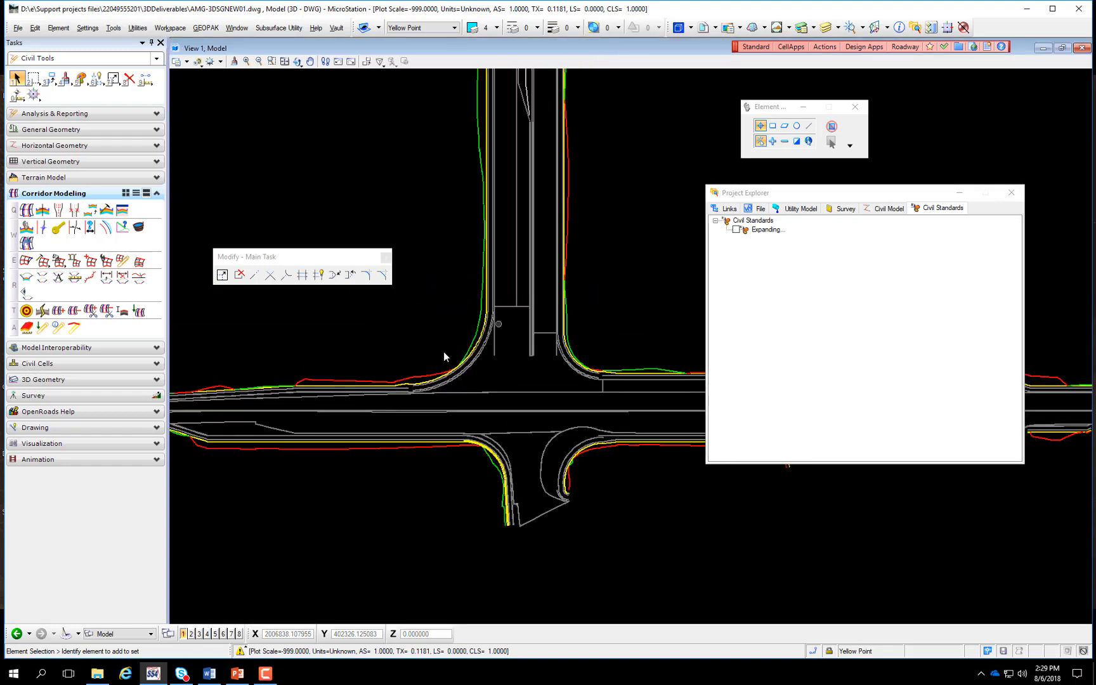
{"action": "left_click", "coordinate": [351, 276]}
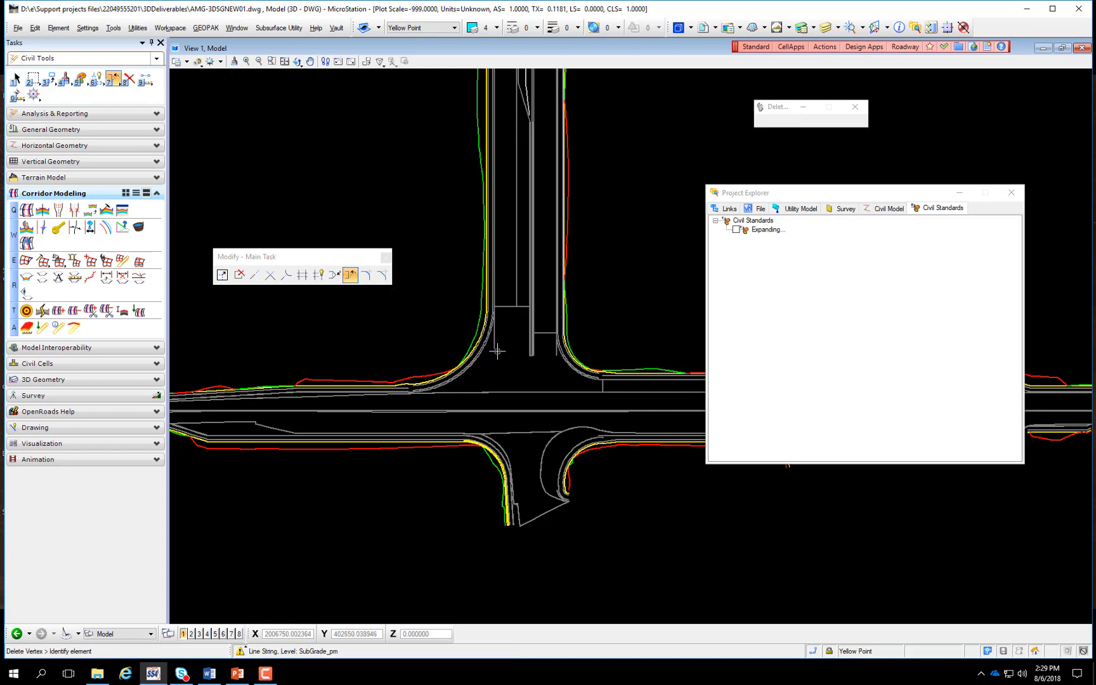
{"action": "scroll", "coordinate": [496, 346], "scroll_direction": "up", "scroll_amount": 3}
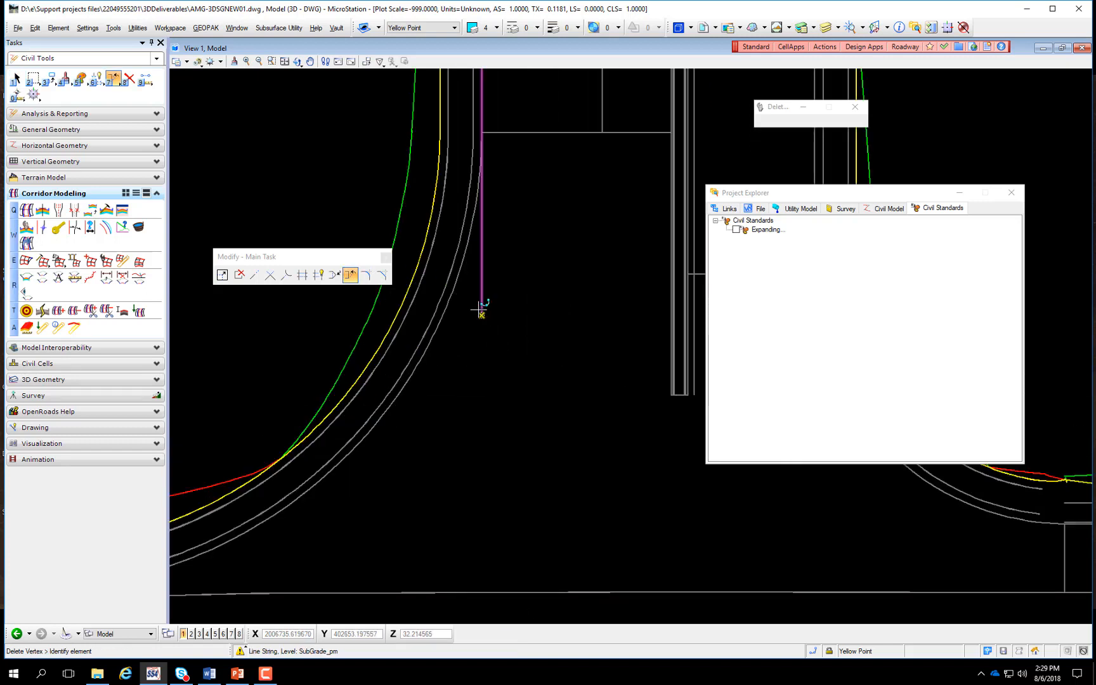
{"action": "left_click", "coordinate": [482, 271]}
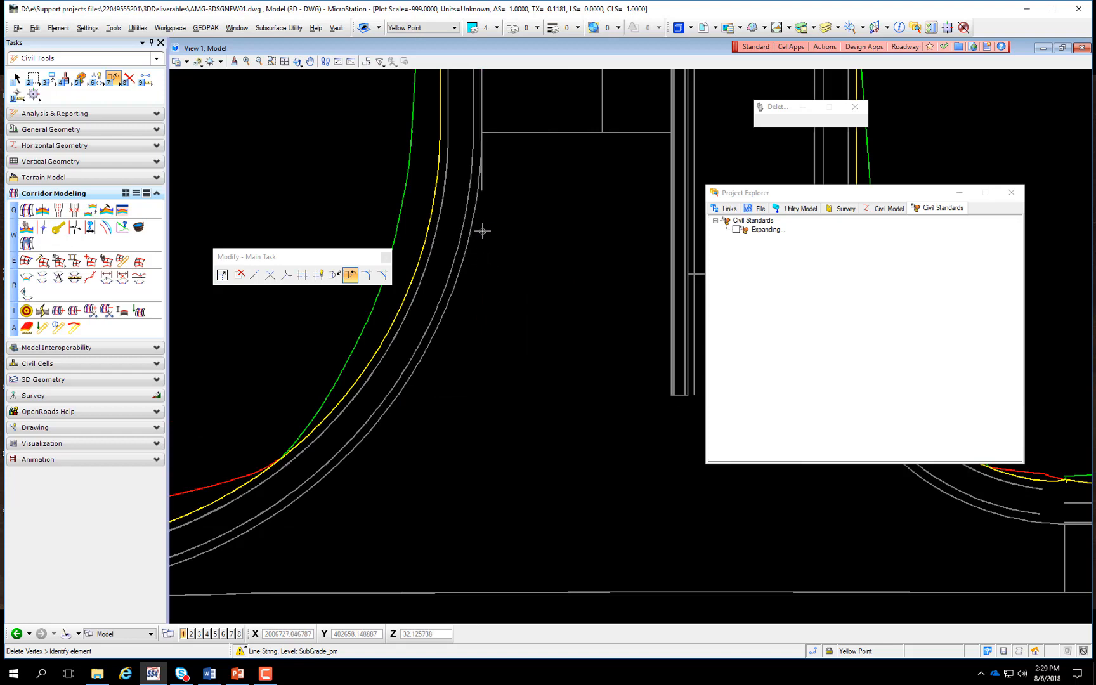
{"action": "scroll", "coordinate": [487, 183], "scroll_direction": "down", "scroll_amount": 3}
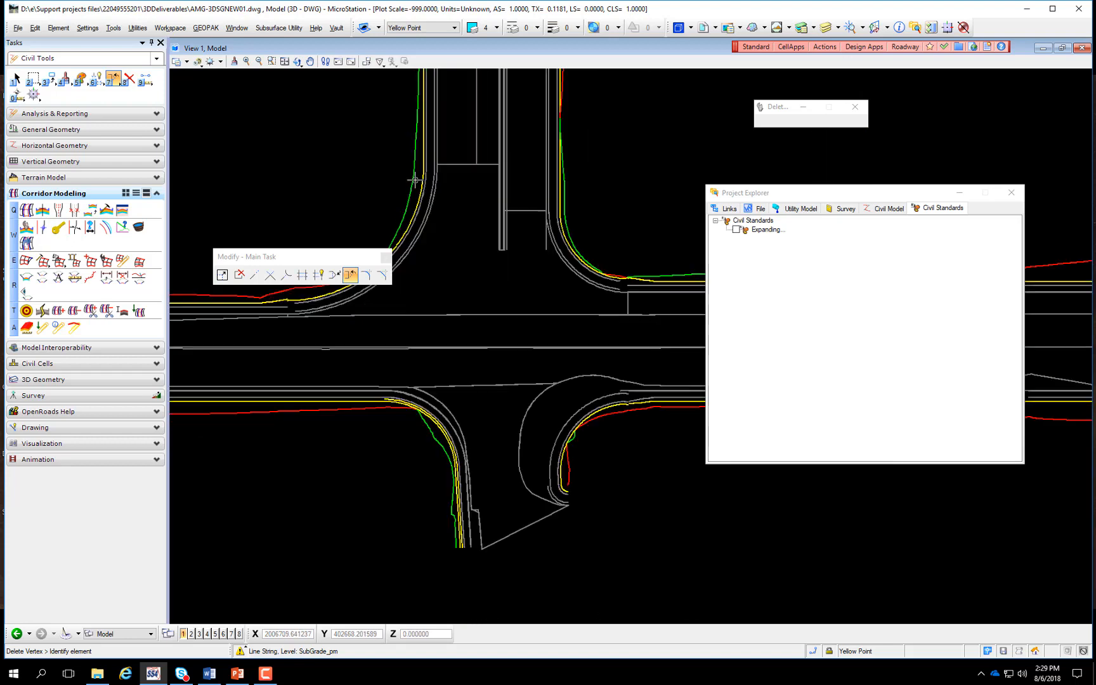
{"action": "scroll", "coordinate": [539, 244], "scroll_direction": "up", "scroll_amount": 3}
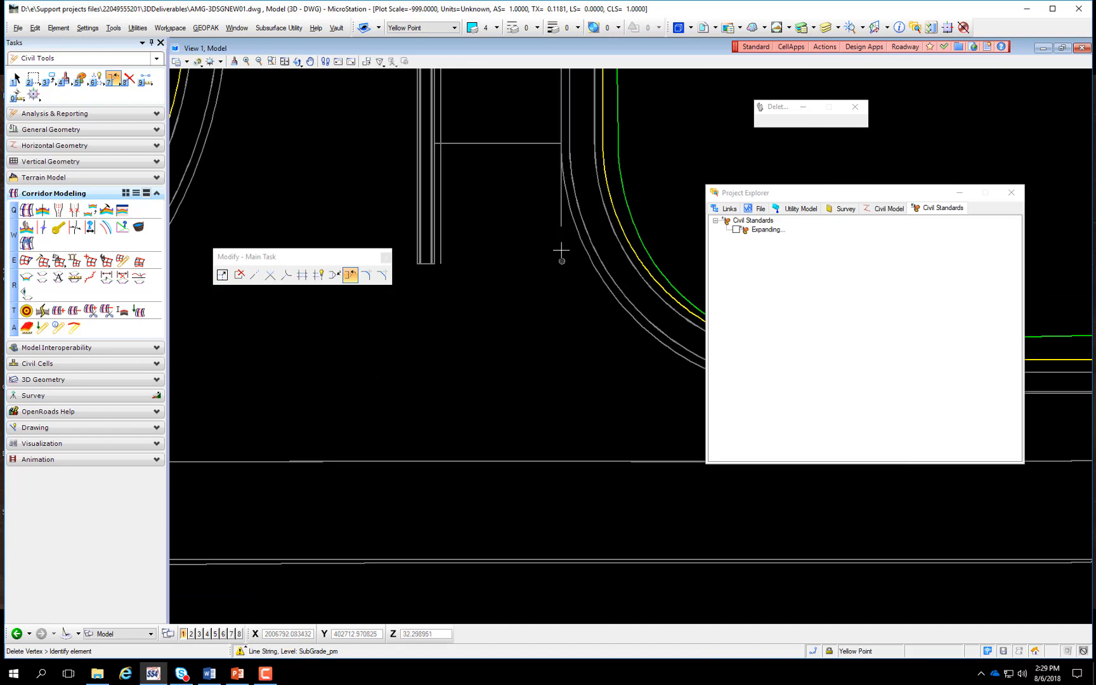
{"action": "left_click", "coordinate": [561, 216]}
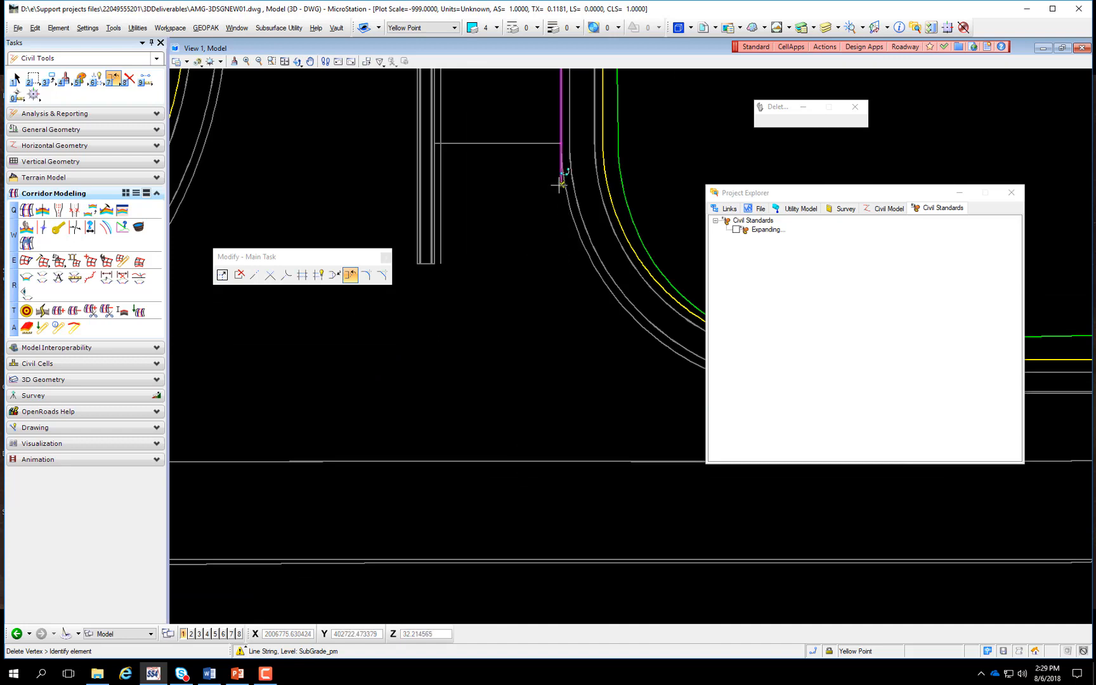
{"action": "scroll", "coordinate": [533, 168], "scroll_direction": "down", "scroll_amount": 3}
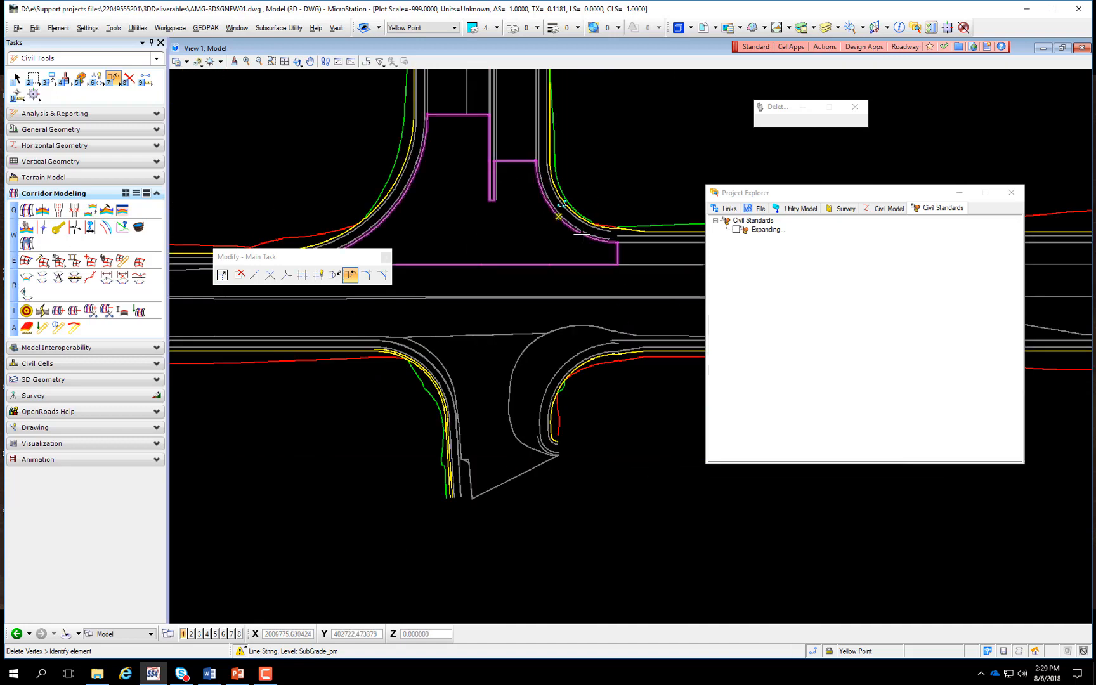
Delete the stray end vertices of the green and yellow lines where the upper-right curb return meets the main road
{"action": "scroll", "coordinate": [621, 251], "scroll_direction": "up", "scroll_amount": 3}
{"action": "scroll", "coordinate": [603, 228], "scroll_direction": "up", "scroll_amount": 2}
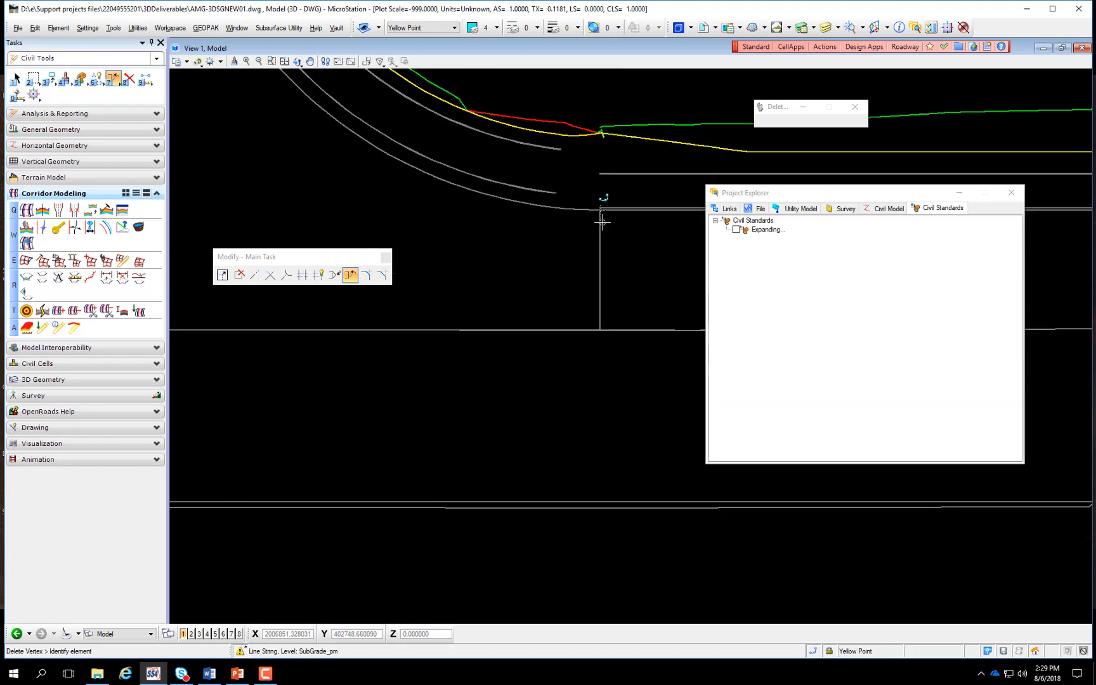
{"action": "scroll", "coordinate": [606, 137], "scroll_direction": "up", "scroll_amount": 2}
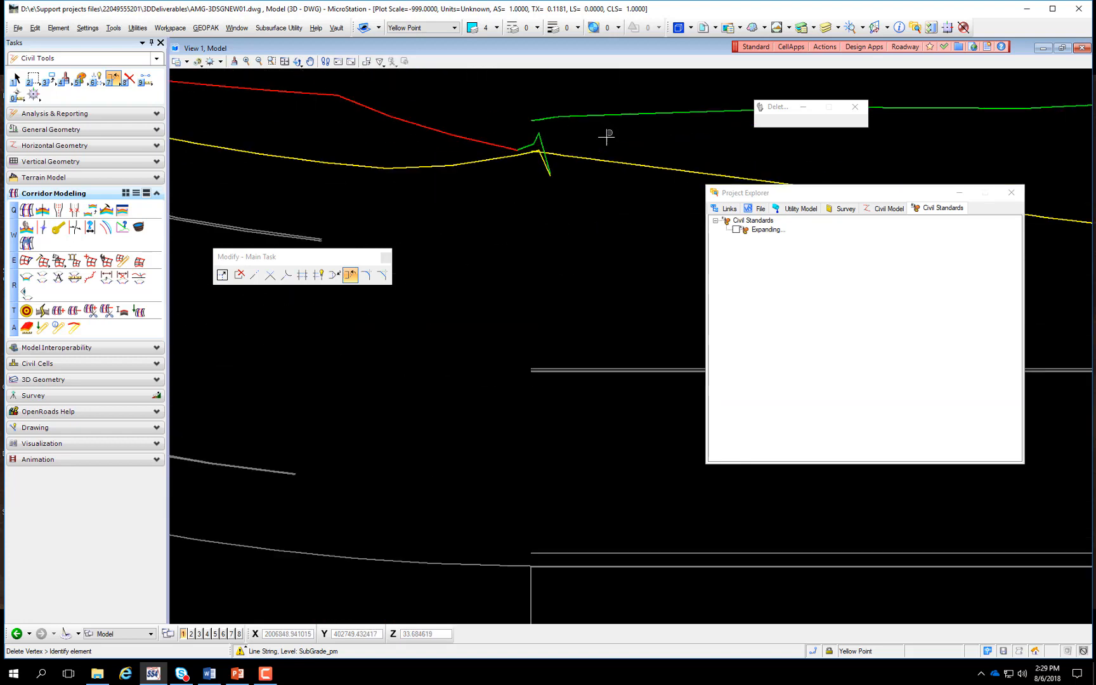
{"action": "scroll", "coordinate": [557, 184], "scroll_direction": "up", "scroll_amount": 2}
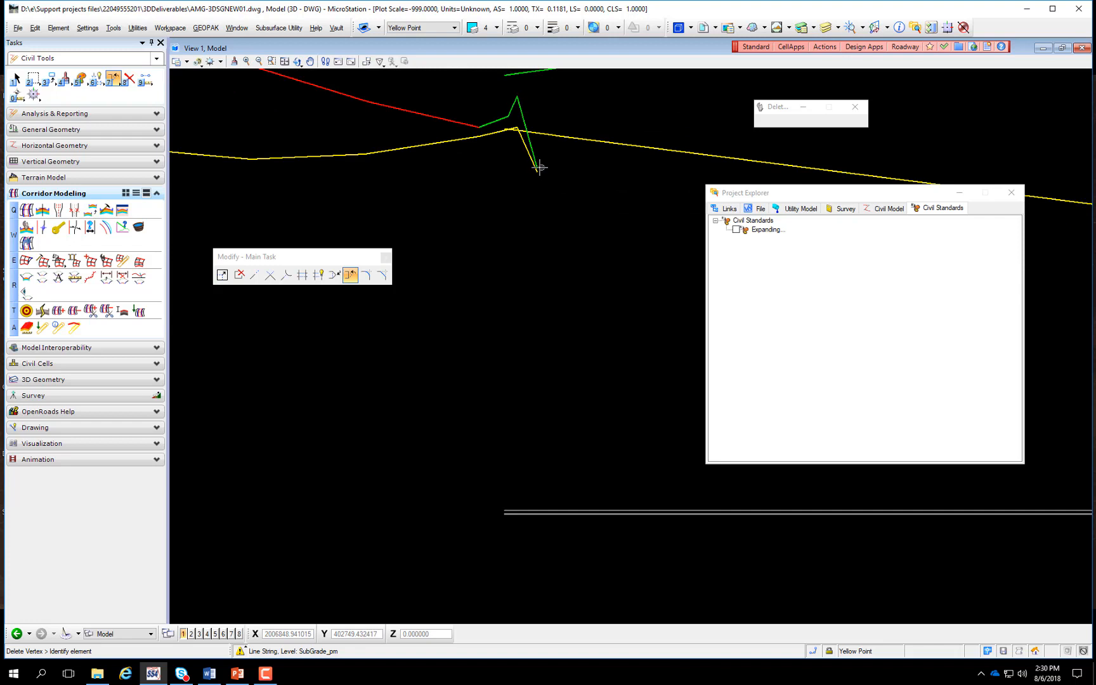
{"action": "left_click", "coordinate": [539, 168]}
{"action": "left_click", "coordinate": [539, 170]}
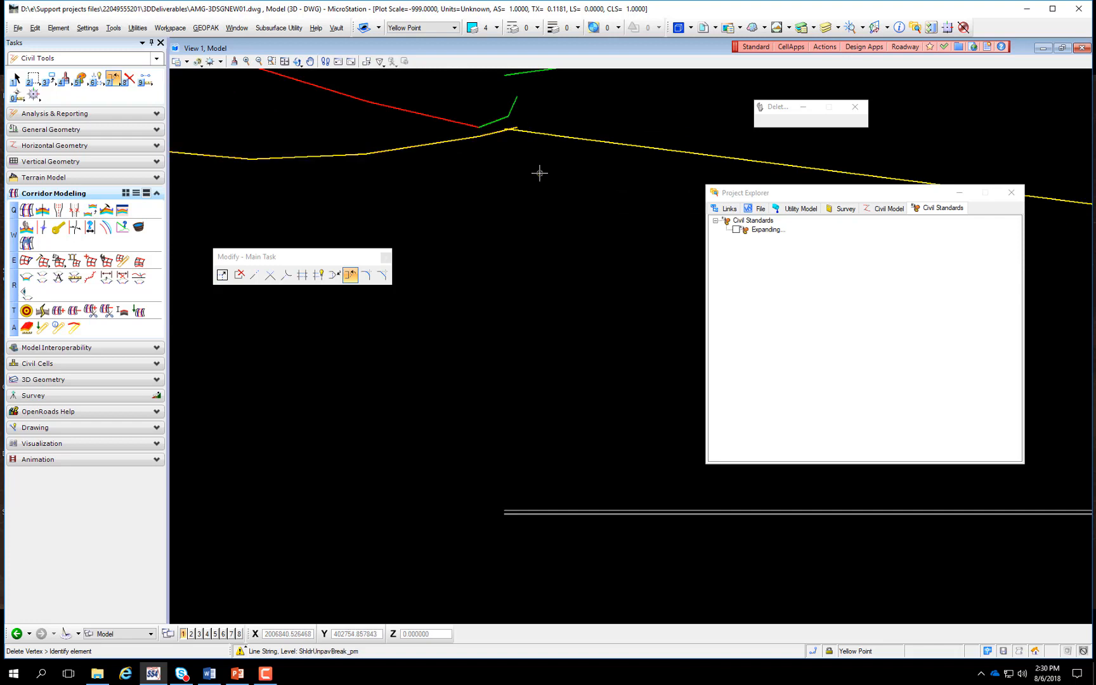
{"action": "left_click", "coordinate": [517, 95]}
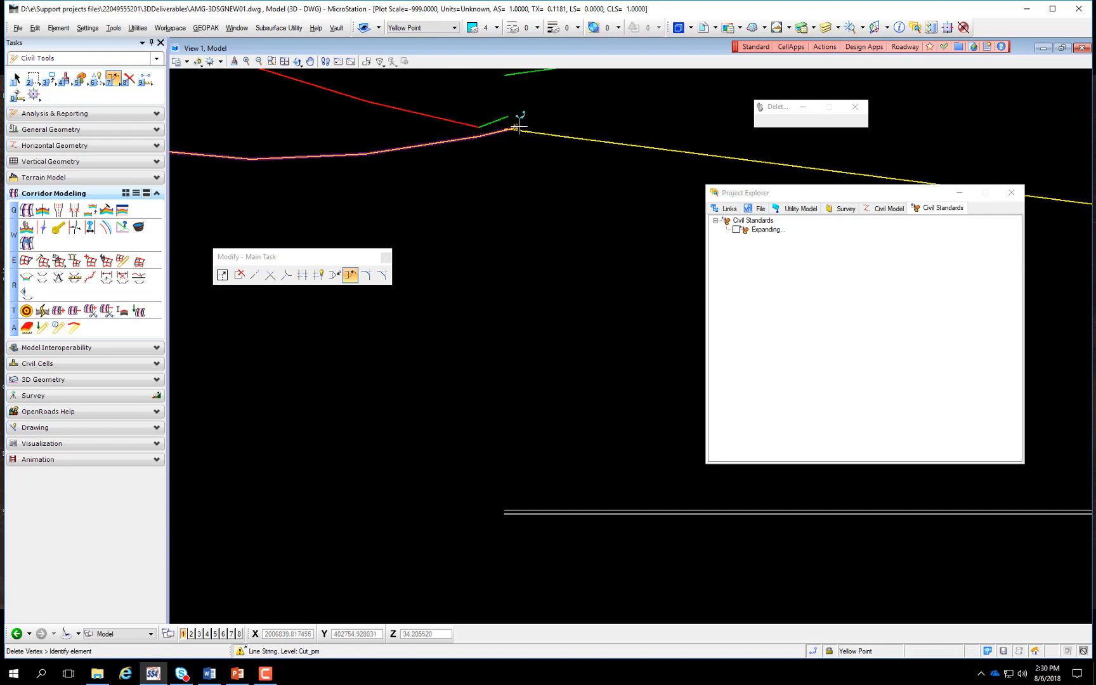
{"action": "scroll", "coordinate": [505, 138], "scroll_direction": "up", "scroll_amount": 2}
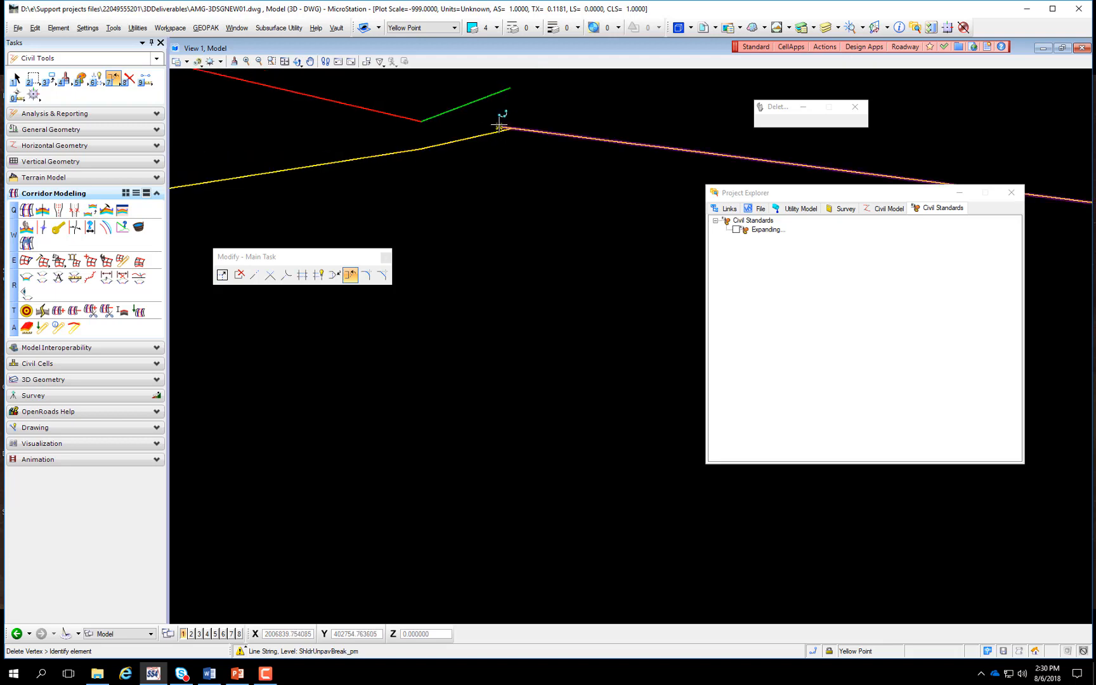
{"action": "left_click", "coordinate": [509, 129]}
{"action": "scroll", "coordinate": [508, 184], "scroll_direction": "down", "scroll_amount": 2}
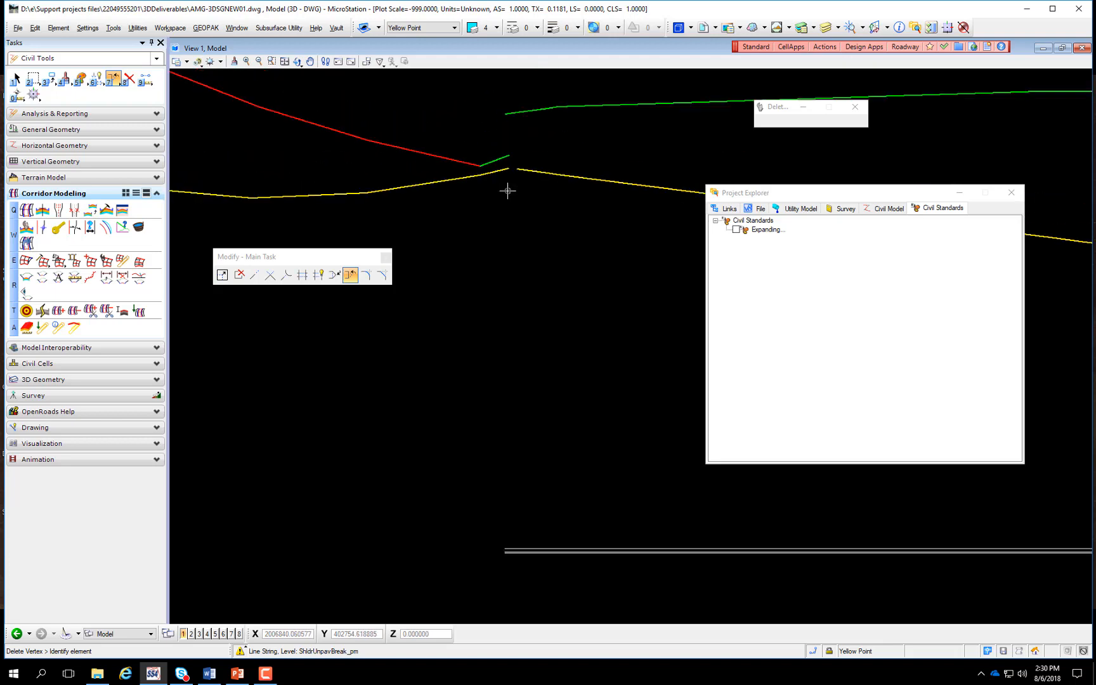
{"action": "scroll", "coordinate": [521, 118], "scroll_direction": "down", "scroll_amount": 4}
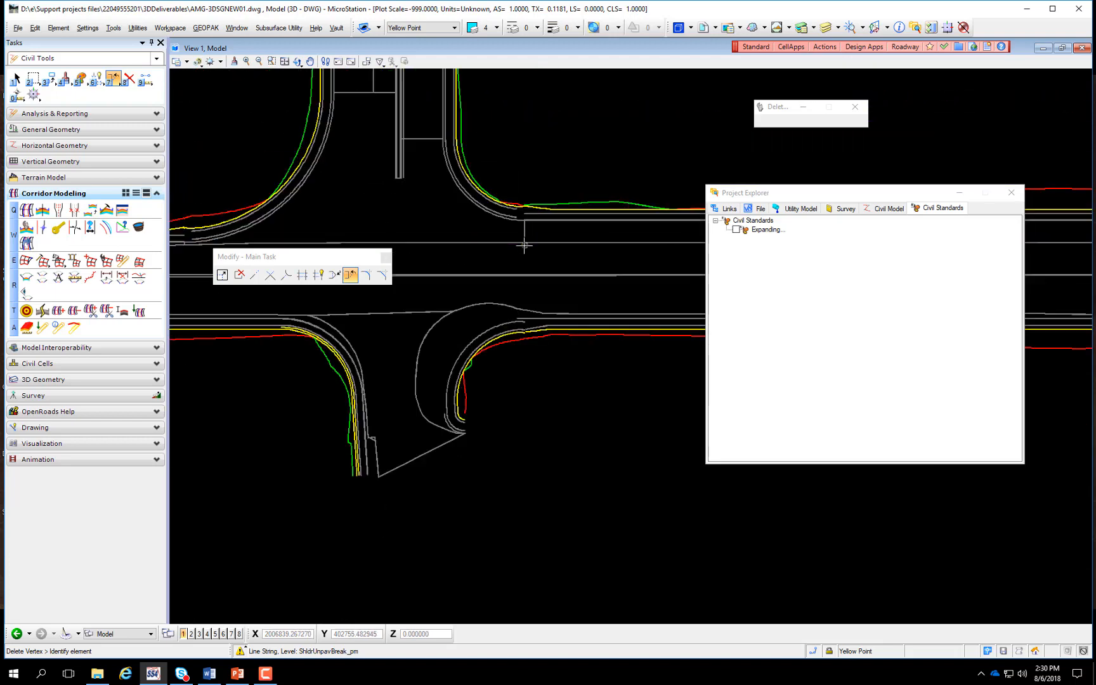
Remove the short SubGrade_pm piece overshooting the lower-right curb return with Delete Vertex, then delete its leftover segment as an element
{"action": "scroll", "coordinate": [526, 333], "scroll_direction": "up", "scroll_amount": 4}
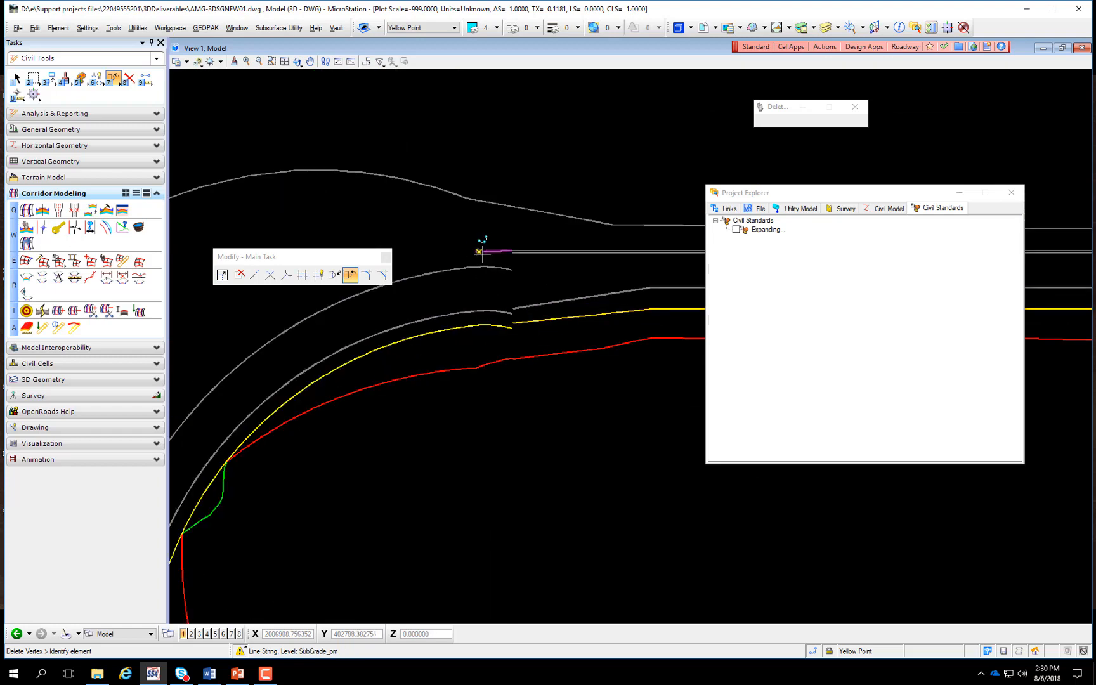
{"action": "left_click", "coordinate": [476, 252]}
{"action": "left_click", "coordinate": [491, 253]}
{"action": "left_click", "coordinate": [501, 253]}
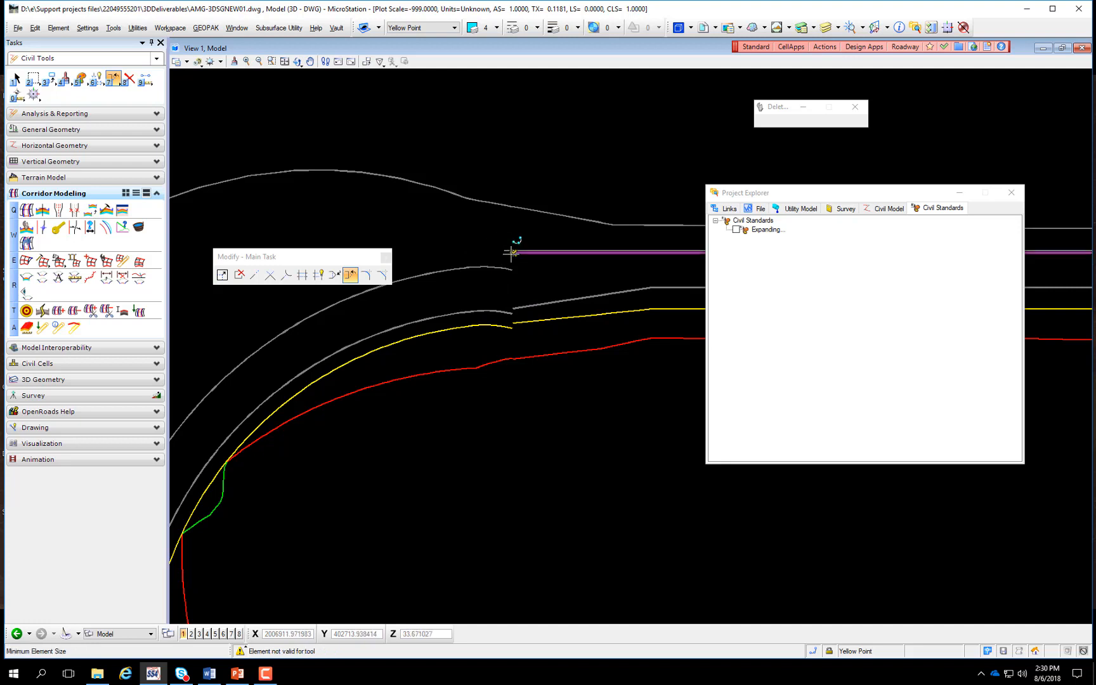
{"action": "scroll", "coordinate": [507, 248], "scroll_direction": "up", "scroll_amount": 2}
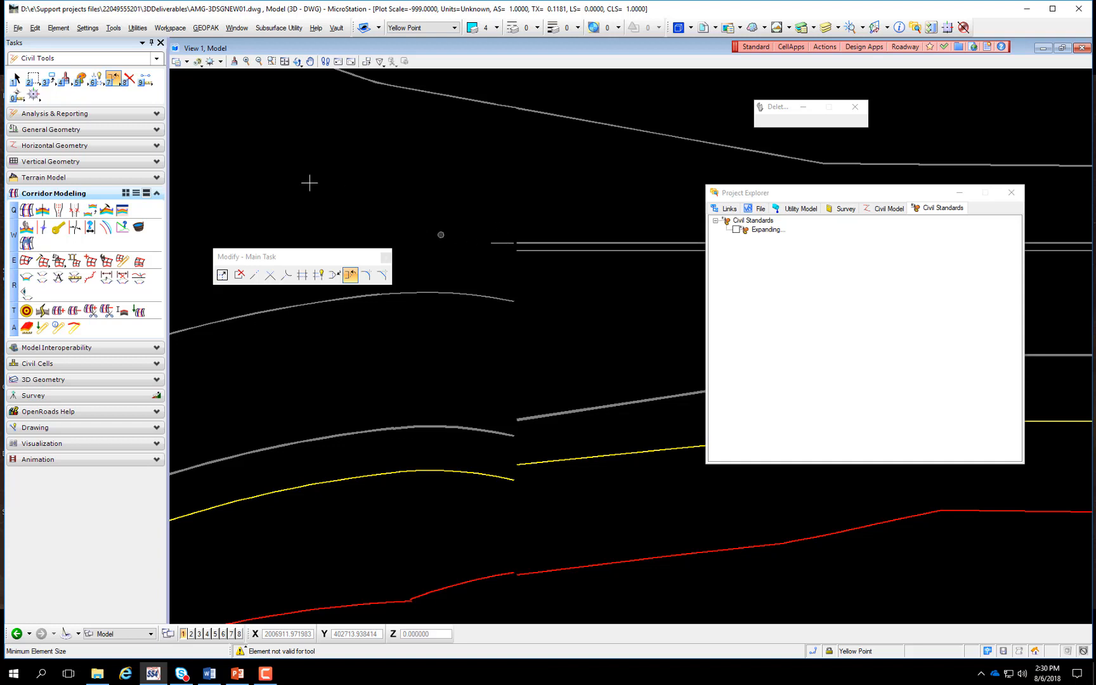
{"action": "left_click", "coordinate": [16, 78]}
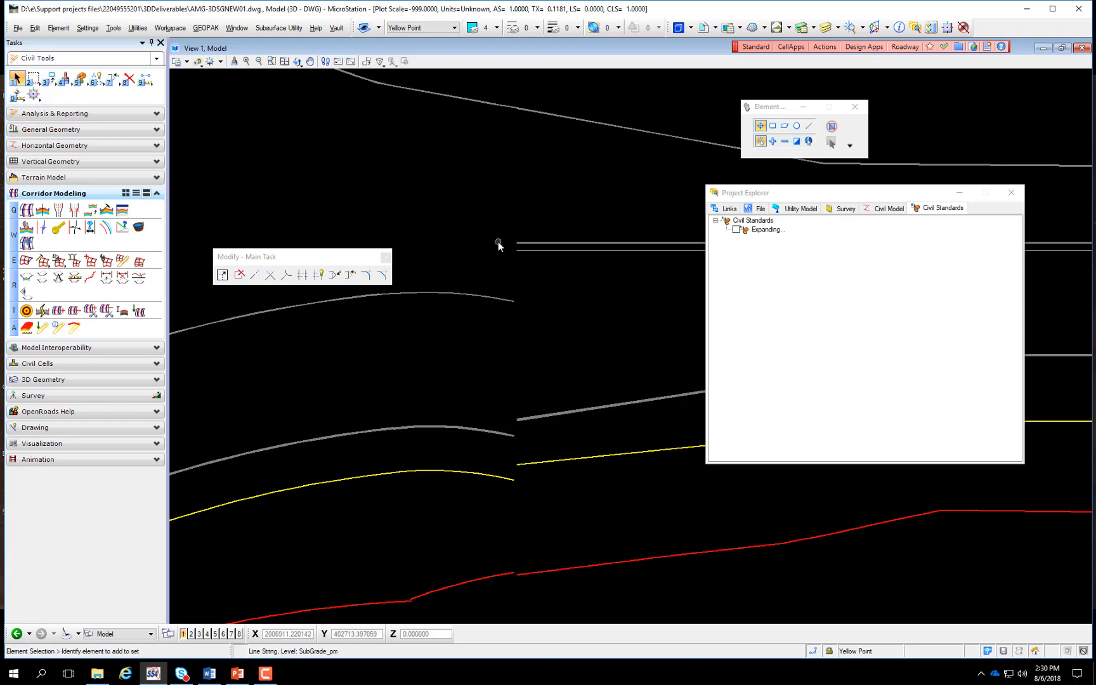
Examine the crossing SubGrade_pm lines at the notch in the lower side-road entrance, in plan and in a rotated 3D view
{"action": "scroll", "coordinate": [499, 247], "scroll_direction": "down", "scroll_amount": 3}
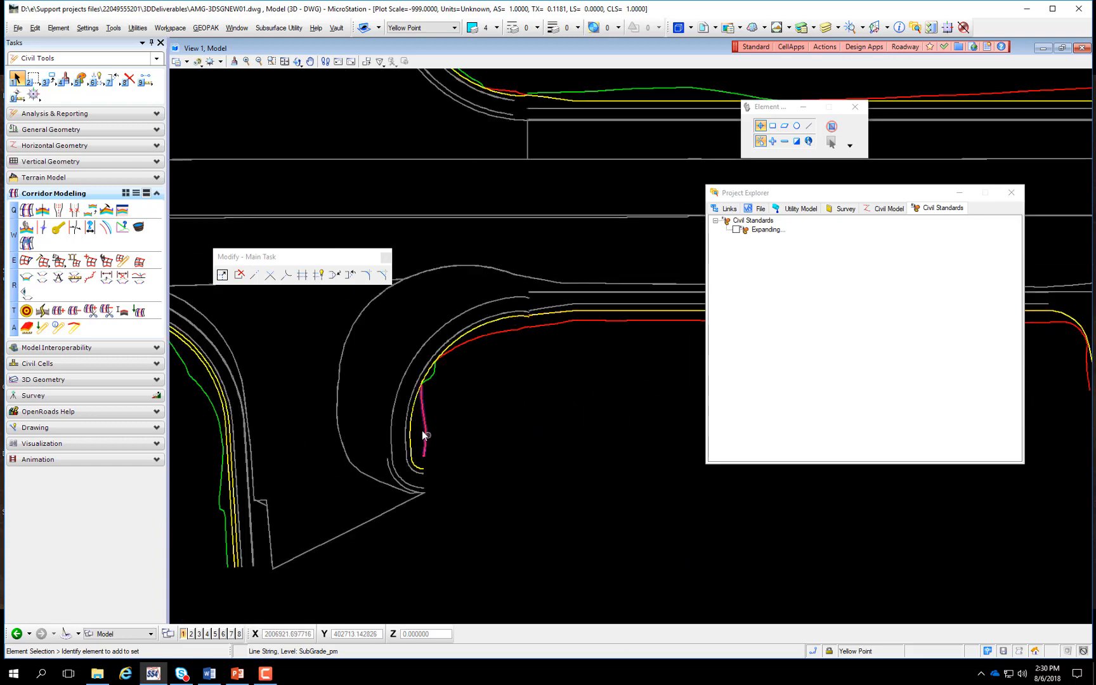
{"action": "scroll", "coordinate": [409, 435], "scroll_direction": "up", "scroll_amount": 3}
{"action": "scroll", "coordinate": [494, 437], "scroll_direction": "down", "scroll_amount": 3}
{"action": "scroll", "coordinate": [292, 524], "scroll_direction": "up", "scroll_amount": 5}
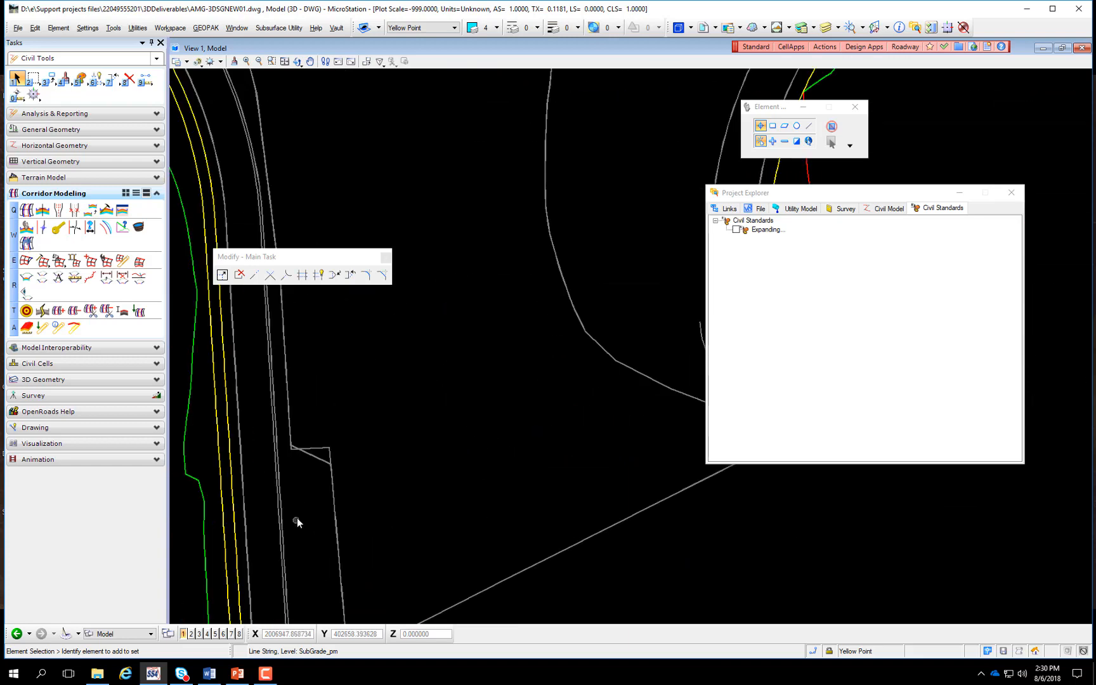
{"action": "scroll", "coordinate": [301, 460], "scroll_direction": "up", "scroll_amount": 3}
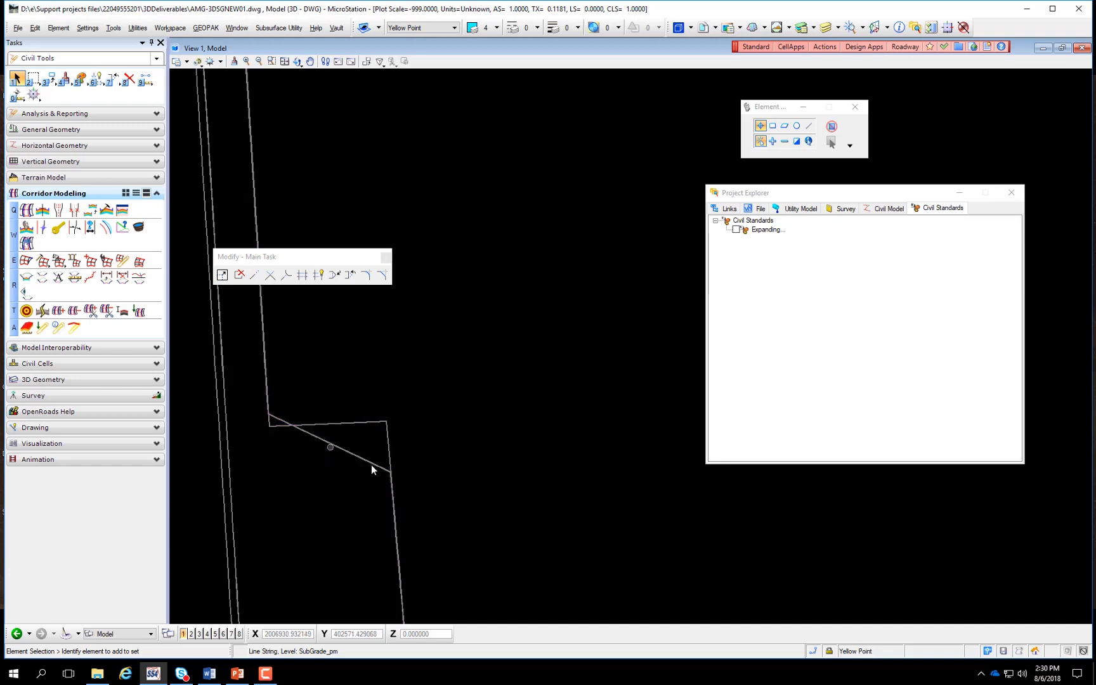
{"action": "scroll", "coordinate": [417, 355], "scroll_direction": "down", "scroll_amount": 2}
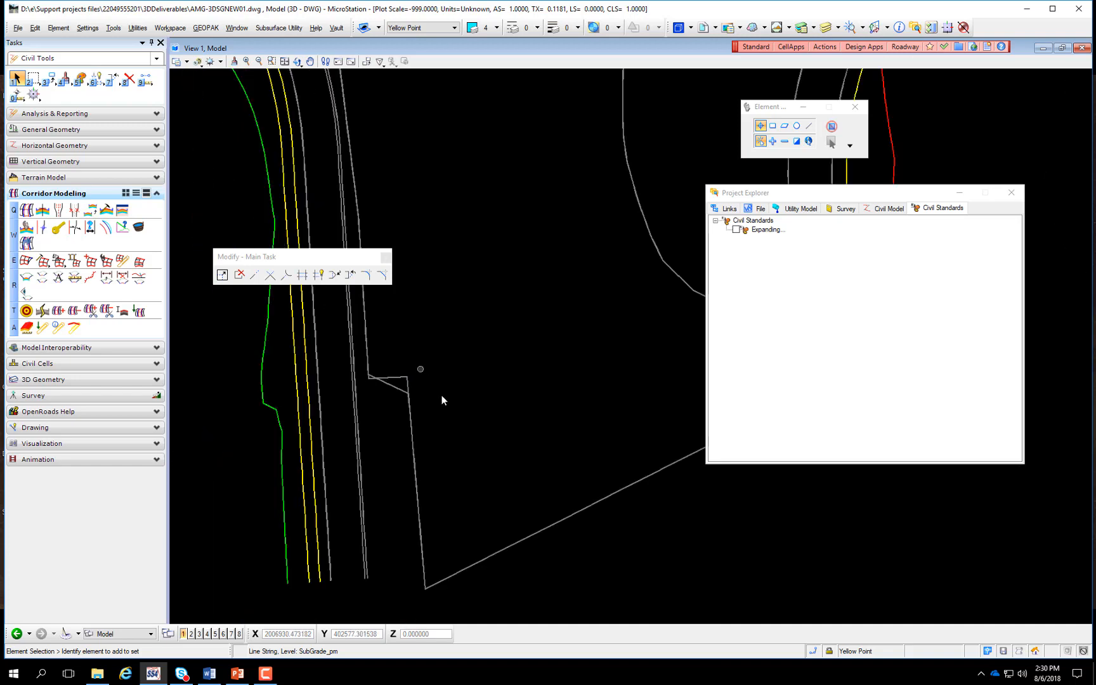
{"action": "mouse_move", "coordinate": [489, 428]}
{"action": "middle_mouse_down", "text": "shift"}
{"action": "mouse_move", "coordinate": [377, 352]}
{"action": "mouse_move", "coordinate": [411, 240]}
{"action": "mouse_move", "coordinate": [279, 203]}
{"action": "mouse_move", "coordinate": [514, 303]}
{"action": "mouse_move", "coordinate": [434, 331]}
{"action": "mouse_move", "coordinate": [303, 335]}
{"action": "mouse_move", "coordinate": [318, 320]}
{"action": "mouse_move", "coordinate": [402, 351]}
{"action": "mouse_move", "coordinate": [468, 406]}
{"action": "mouse_move", "coordinate": [475, 435]}
{"action": "middle_mouse_up", "text": "shift"}
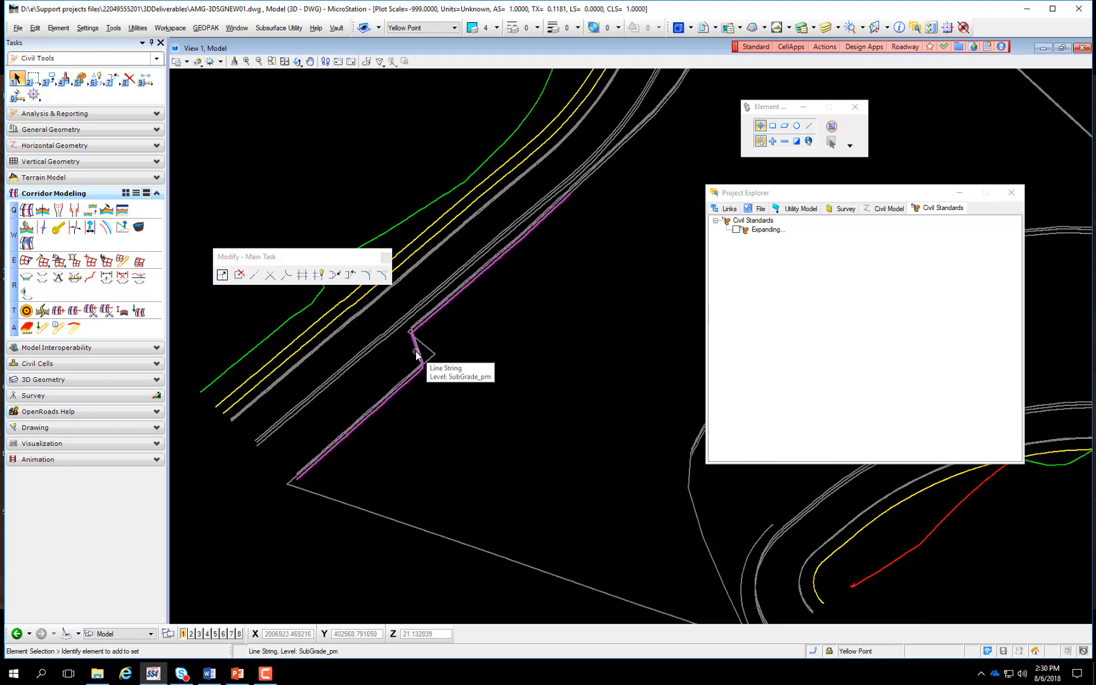
{"action": "scroll", "coordinate": [416, 353], "scroll_direction": "up", "scroll_amount": 2}
{"action": "scroll", "coordinate": [415, 352], "scroll_direction": "down", "scroll_amount": 1}
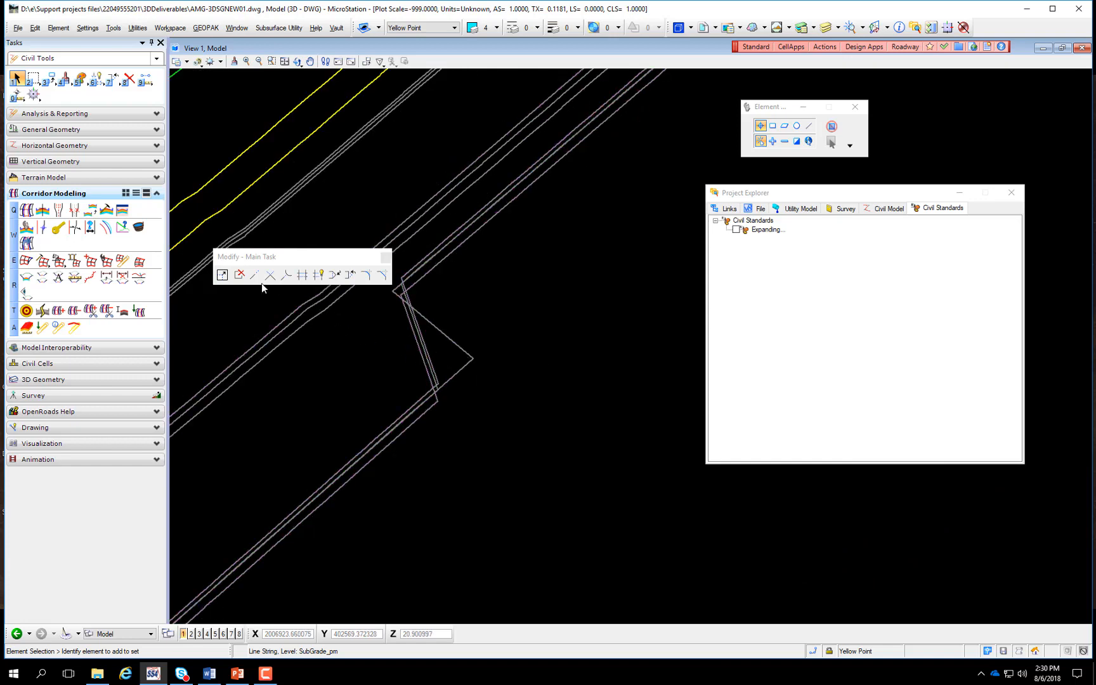
Move the outlying vertex of the SubGrade_pm line onto the notch corner in the lower side-road entrance, and return to the Top view
{"action": "left_click", "coordinate": [222, 276]}
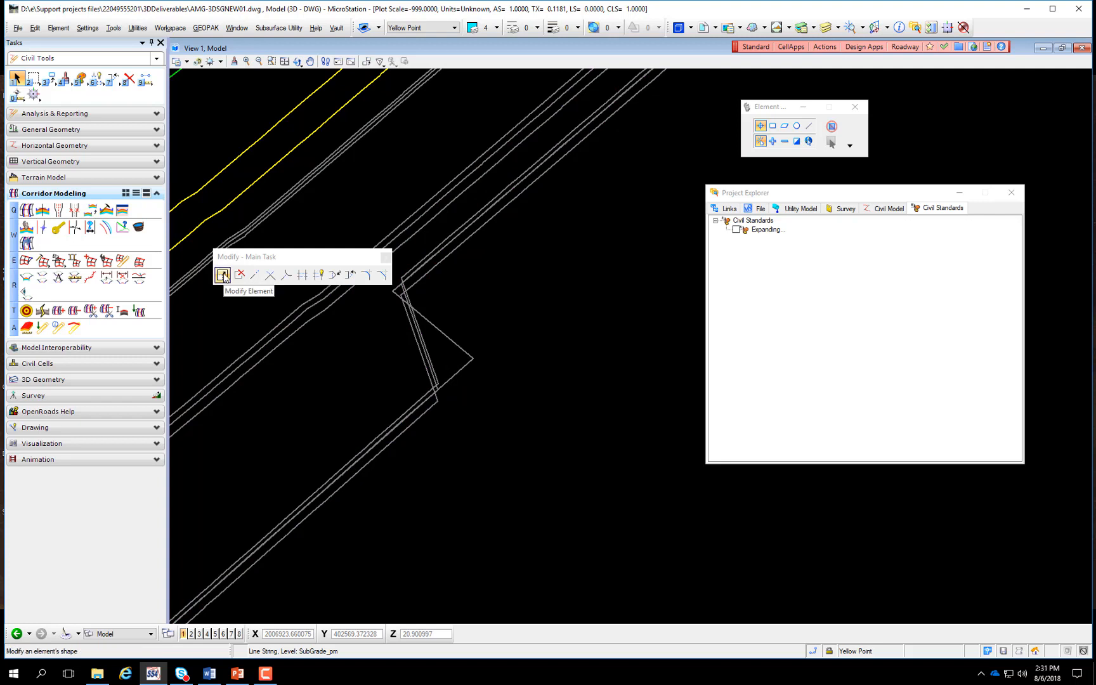
{"action": "left_click", "coordinate": [472, 359]}
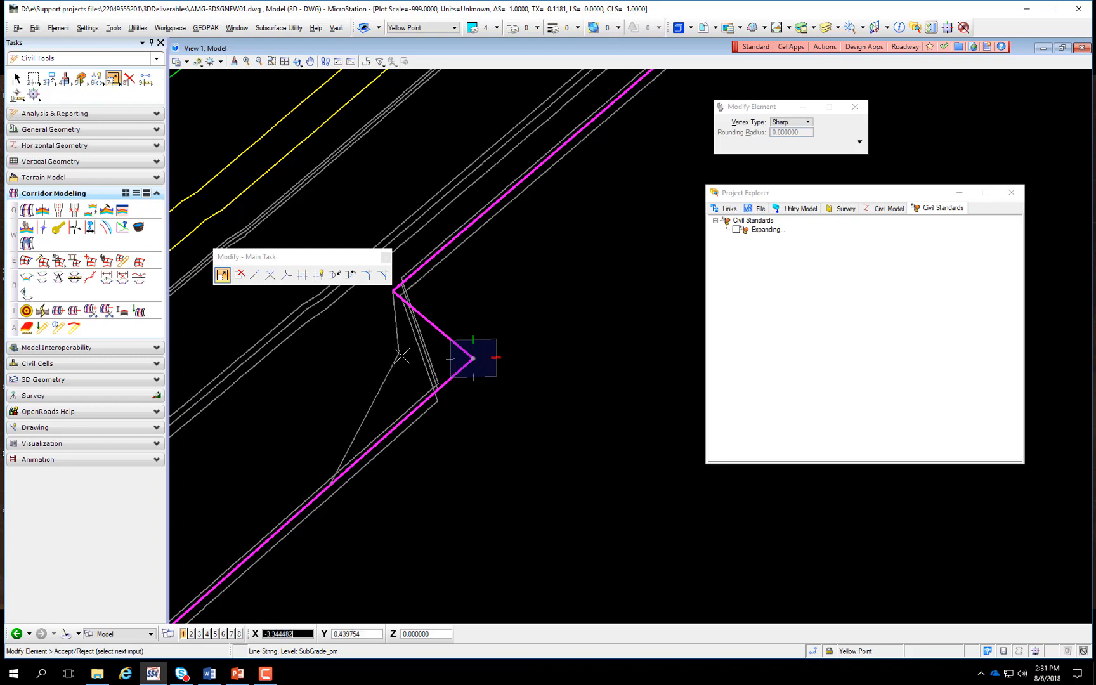
{"action": "left_click", "coordinate": [429, 386]}
{"action": "scroll", "coordinate": [428, 416], "scroll_direction": "down", "scroll_amount": 5}
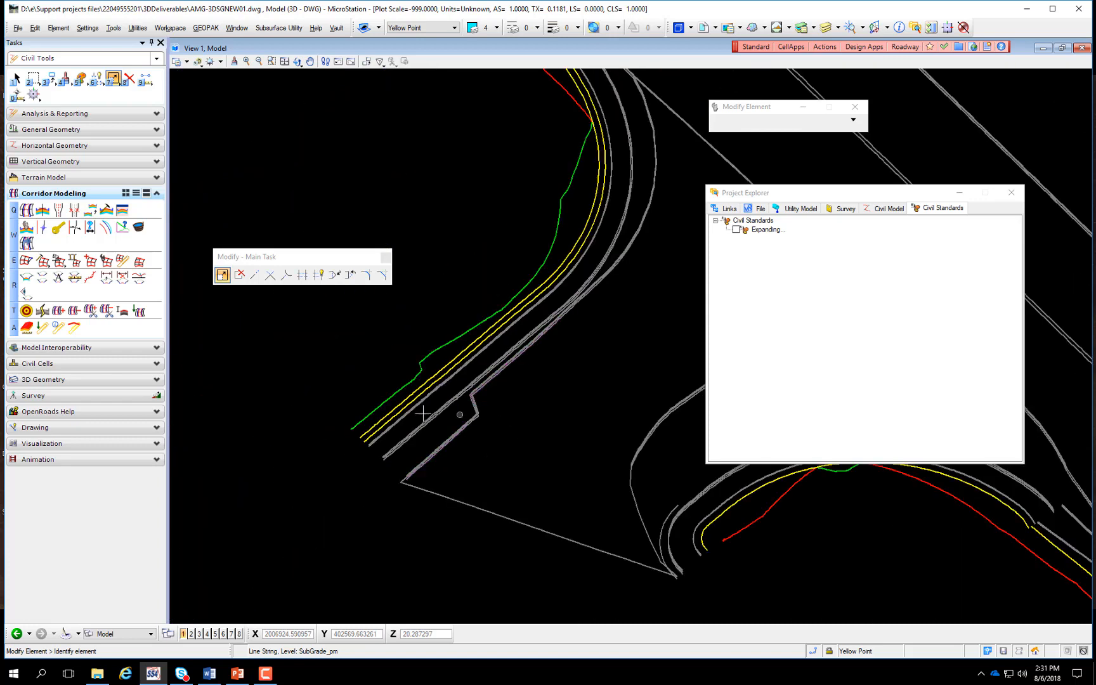
{"action": "scroll", "coordinate": [347, 419], "scroll_direction": "down", "scroll_amount": 2}
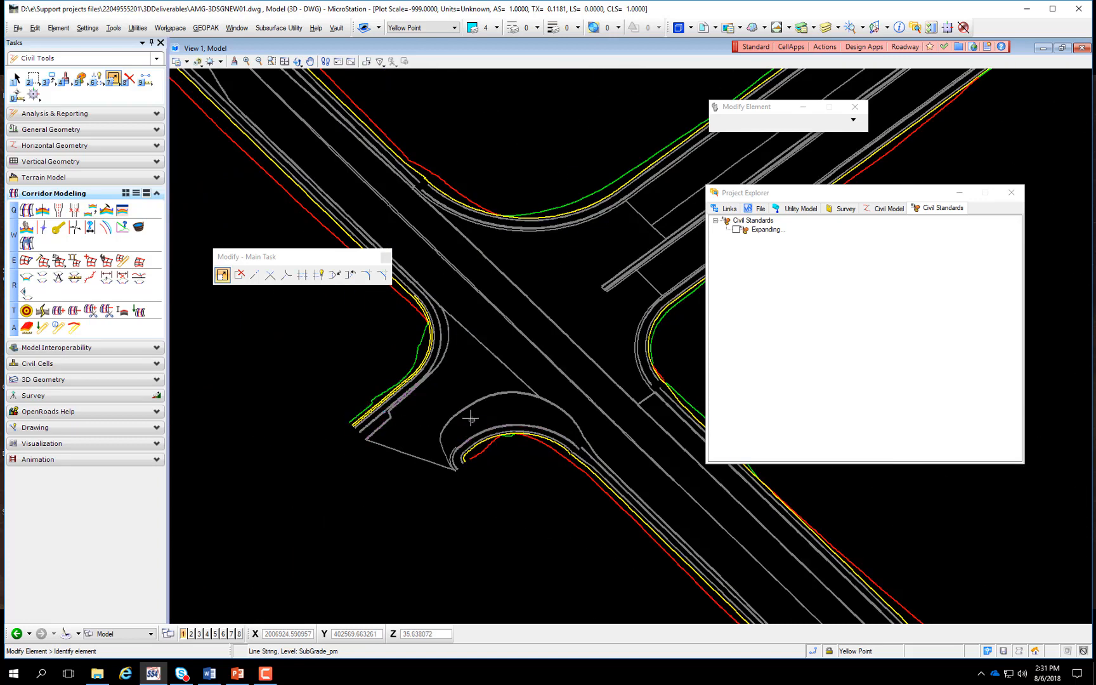
{"action": "scroll", "coordinate": [470, 417], "scroll_direction": "down", "scroll_amount": 3}
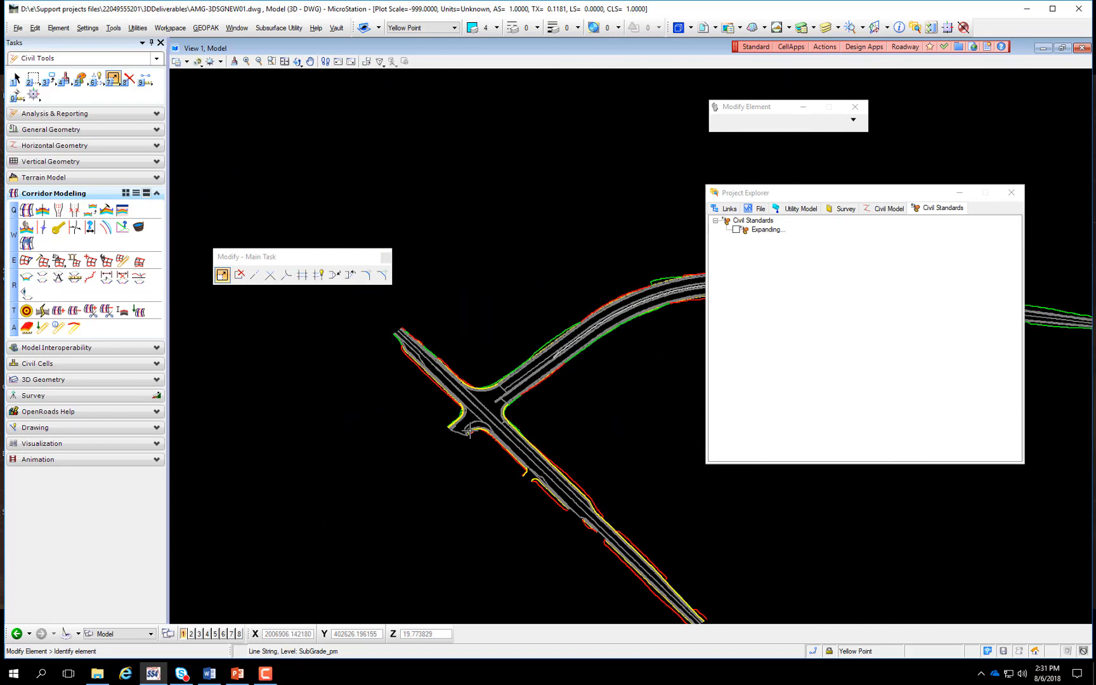
{"action": "left_click", "coordinate": [298, 62]}
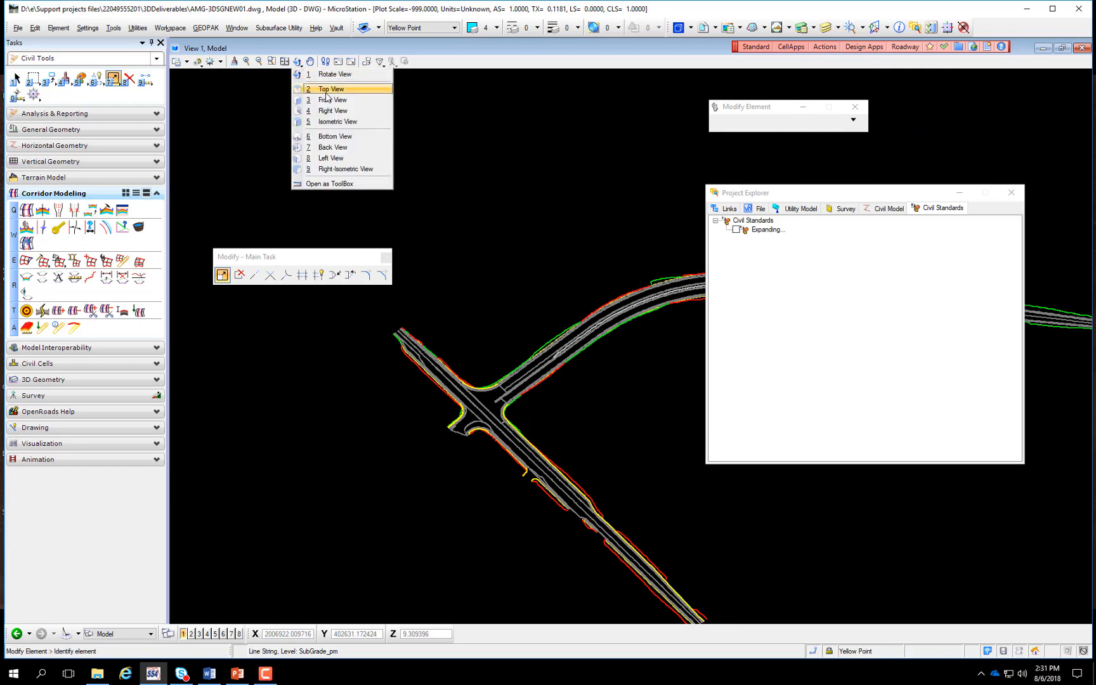
{"action": "left_click", "coordinate": [326, 93]}
{"action": "scroll", "coordinate": [397, 241], "scroll_direction": "down", "scroll_amount": 1}
{"action": "scroll", "coordinate": [412, 266], "scroll_direction": "down", "scroll_amount": 1}
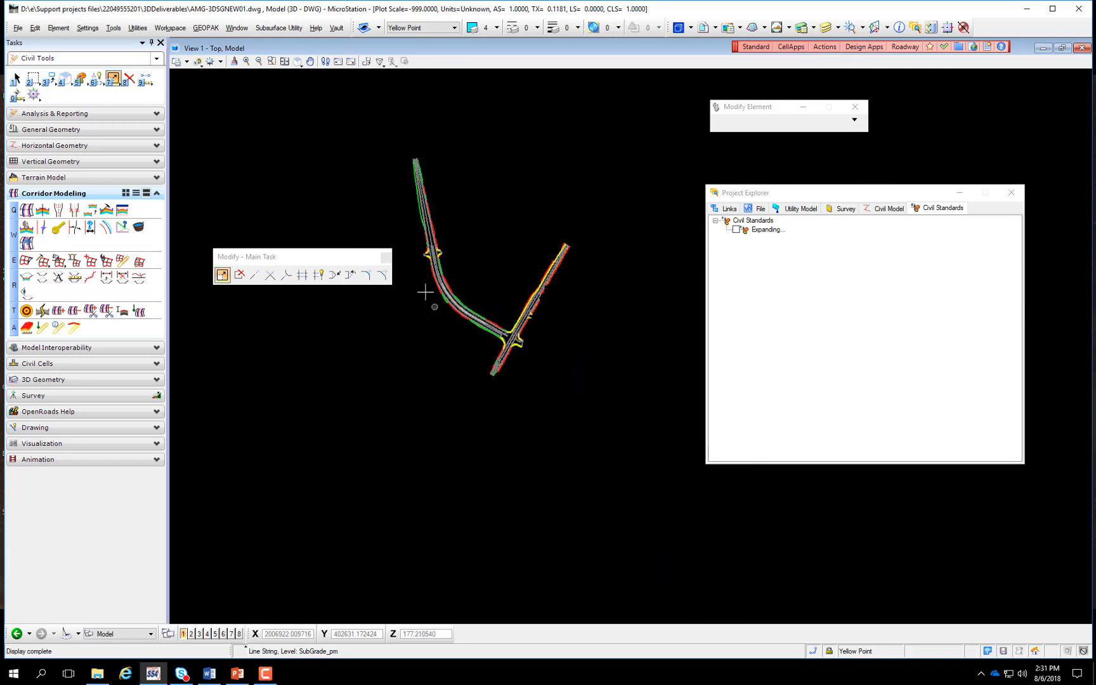
Start saving a copy of the cleaned drawing from the 3DDeliverables folder and choose its file type
{"action": "left_click", "coordinate": [18, 28]}
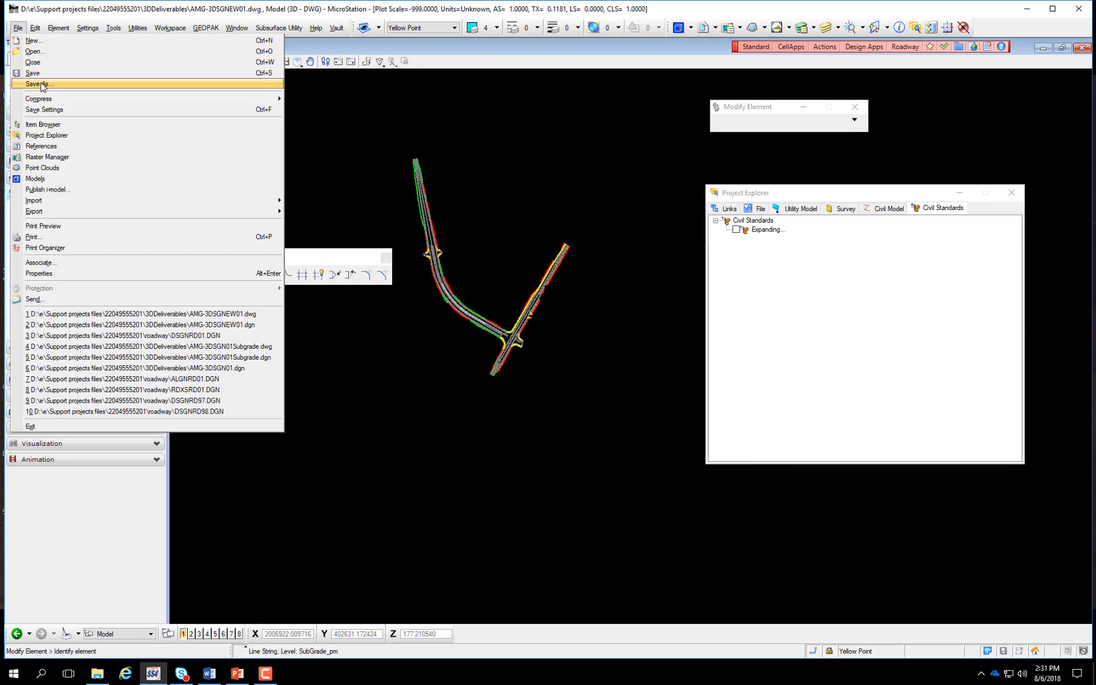
{"action": "left_click", "coordinate": [42, 85]}
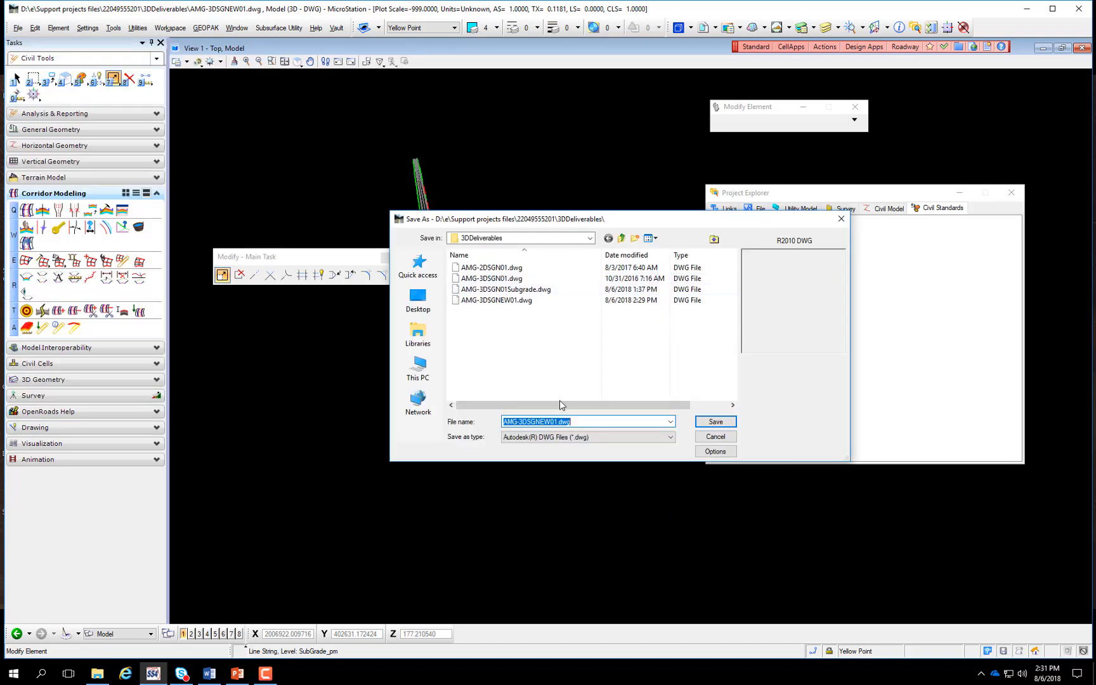
{"action": "left_click", "coordinate": [574, 438]}
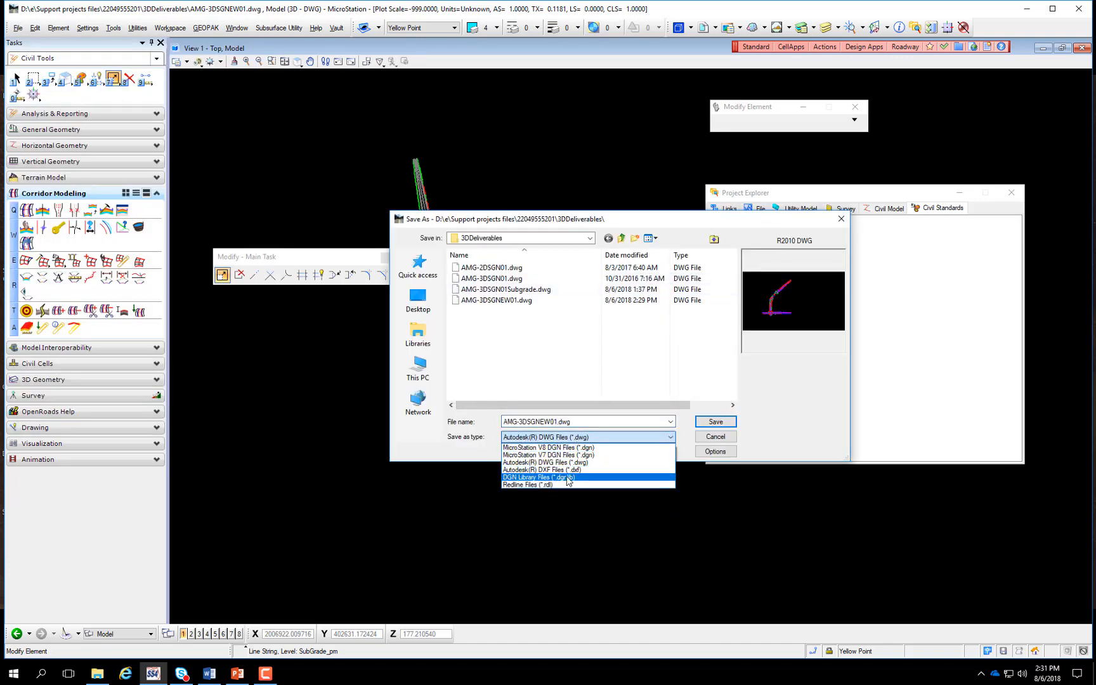
{"action": "left_click", "coordinate": [575, 455]}
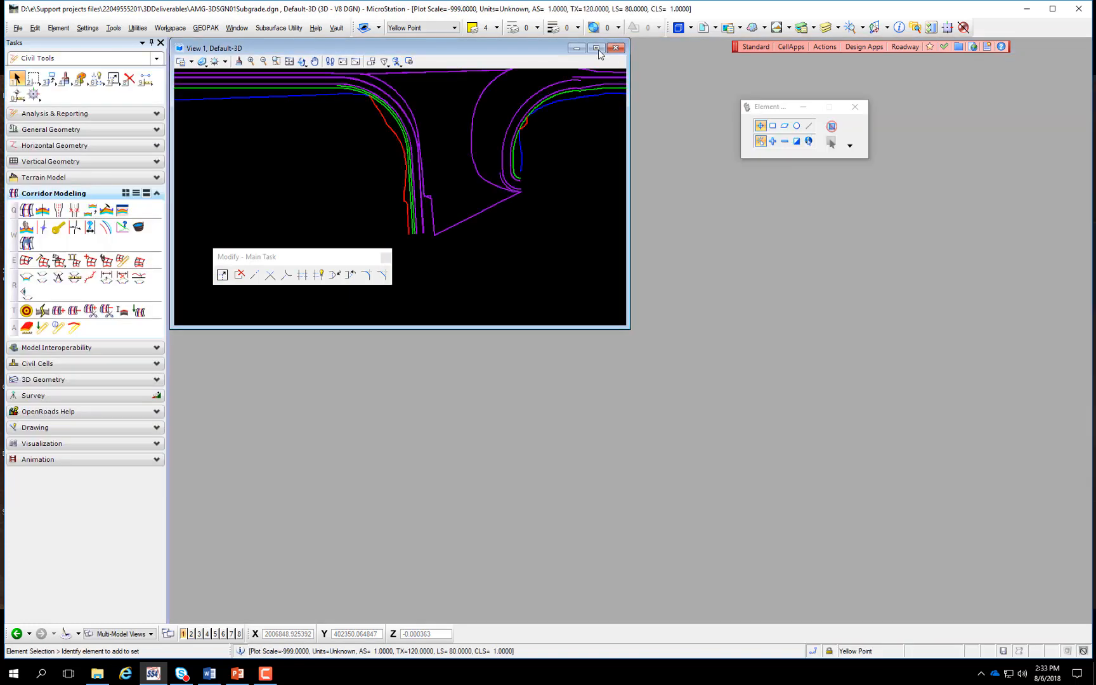
Select all the subgrade break lines in the maximised Default-3D view and start creating a terrain model from the elements
{"action": "left_click", "coordinate": [599, 50]}
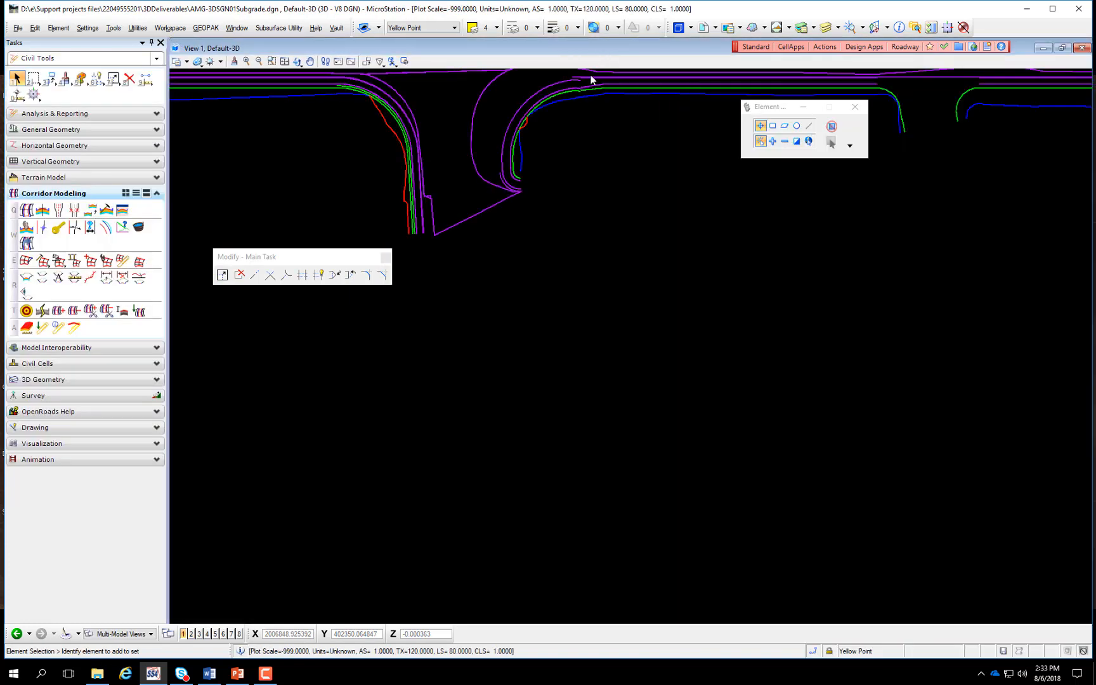
{"action": "scroll", "coordinate": [565, 369], "scroll_direction": "down", "scroll_amount": 2}
{"action": "scroll", "coordinate": [571, 374], "scroll_direction": "down", "scroll_amount": 5}
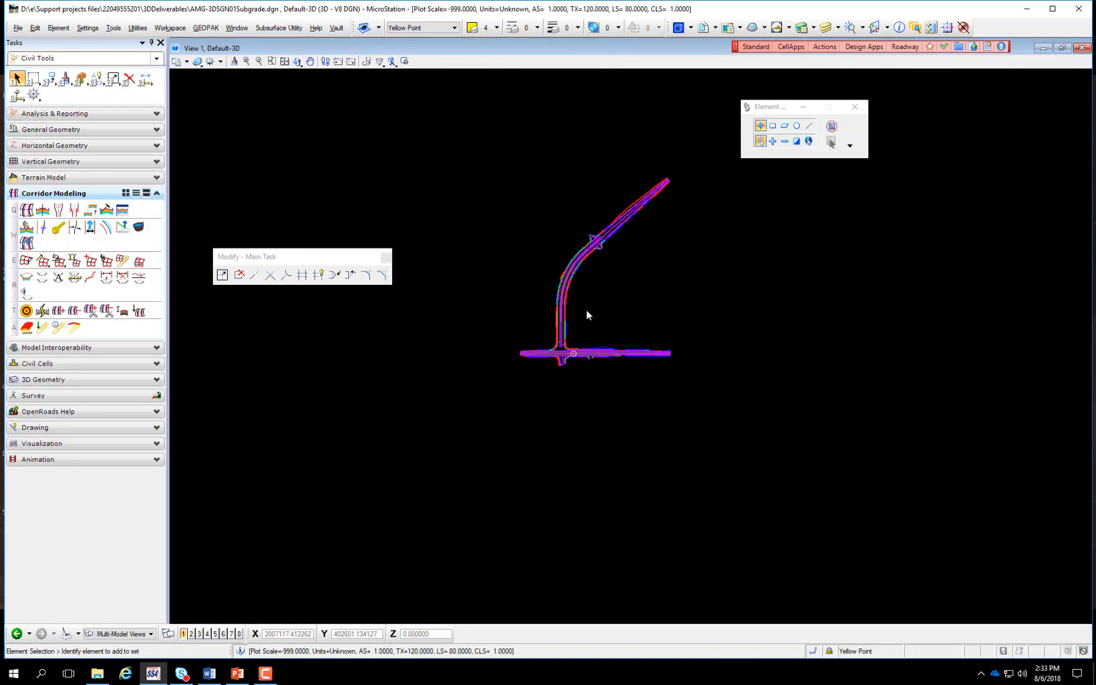
{"action": "scroll", "coordinate": [600, 279], "scroll_direction": "up", "scroll_amount": 5}
{"action": "scroll", "coordinate": [568, 339], "scroll_direction": "down", "scroll_amount": 3}
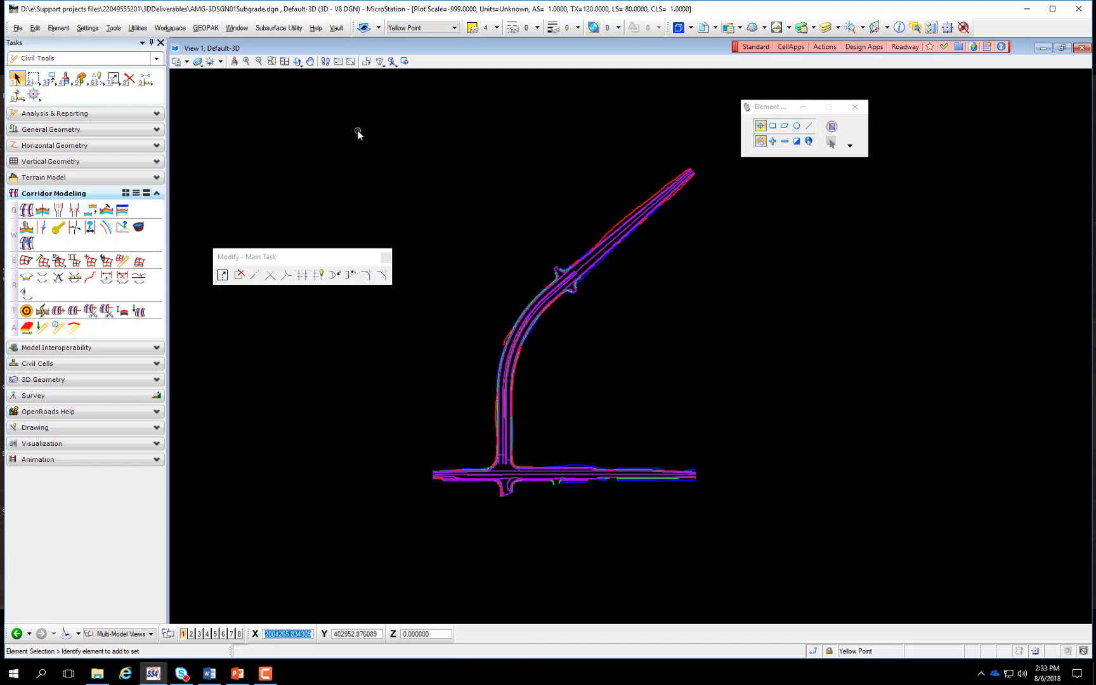
{"action": "left_click_drag", "start_coordinate": [358, 132], "coordinate": [813, 578]}
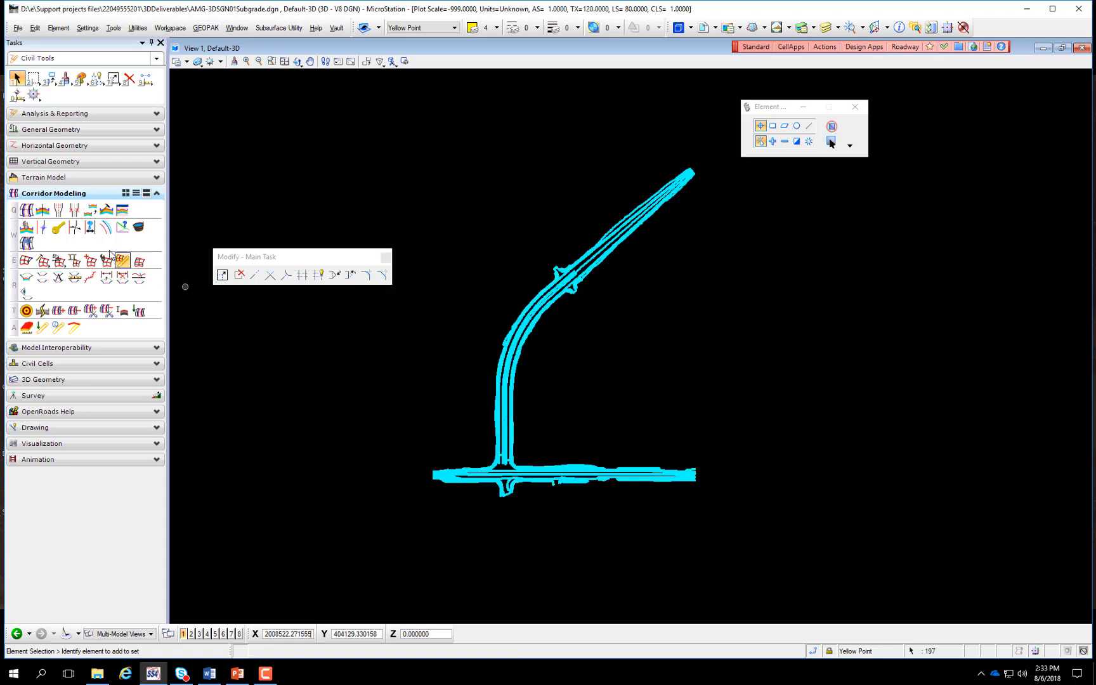
{"action": "left_click", "coordinate": [61, 178]}
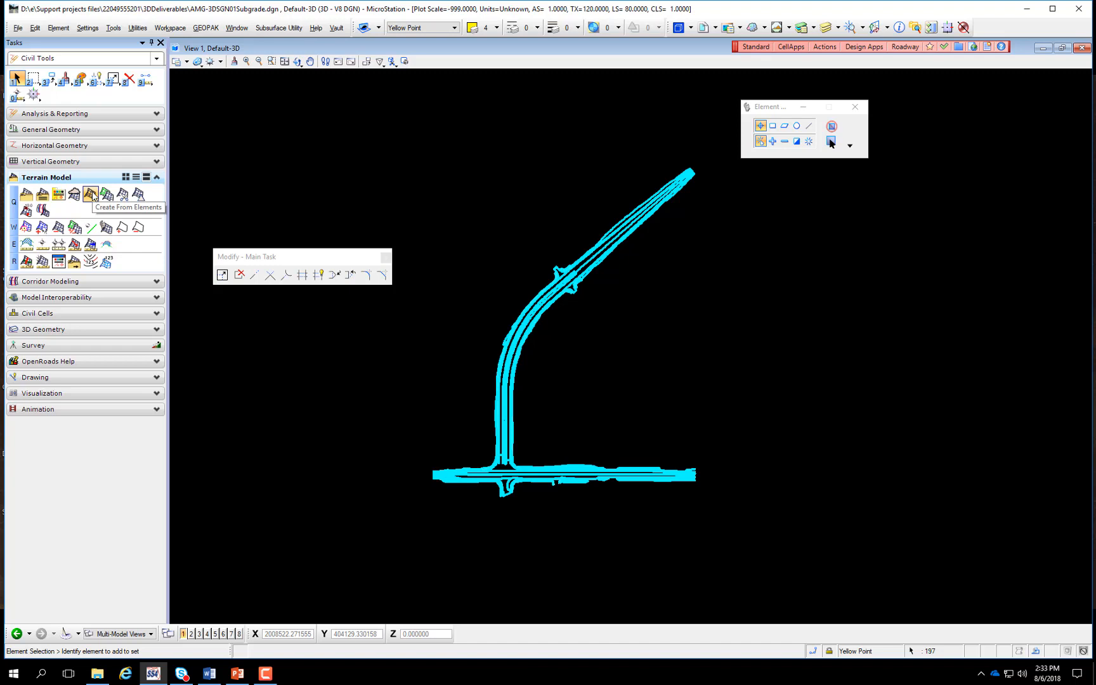
{"action": "left_click", "coordinate": [91, 194]}
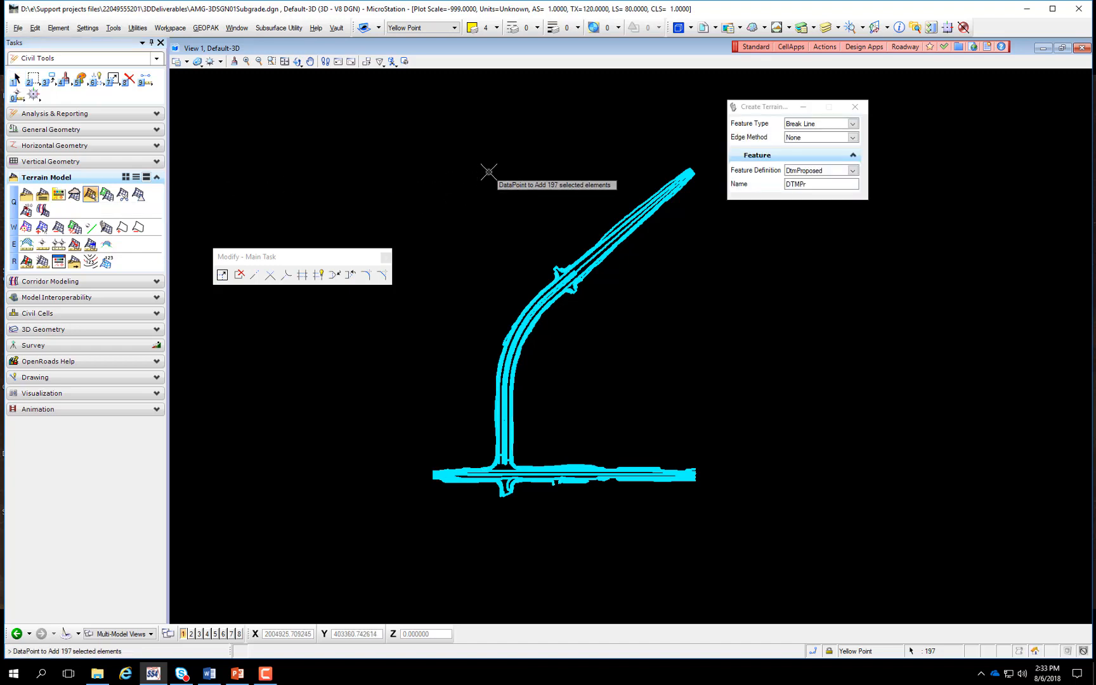
Name the new terrain model AMG-3SURFACEEW
{"action": "left_click", "coordinate": [803, 186]}
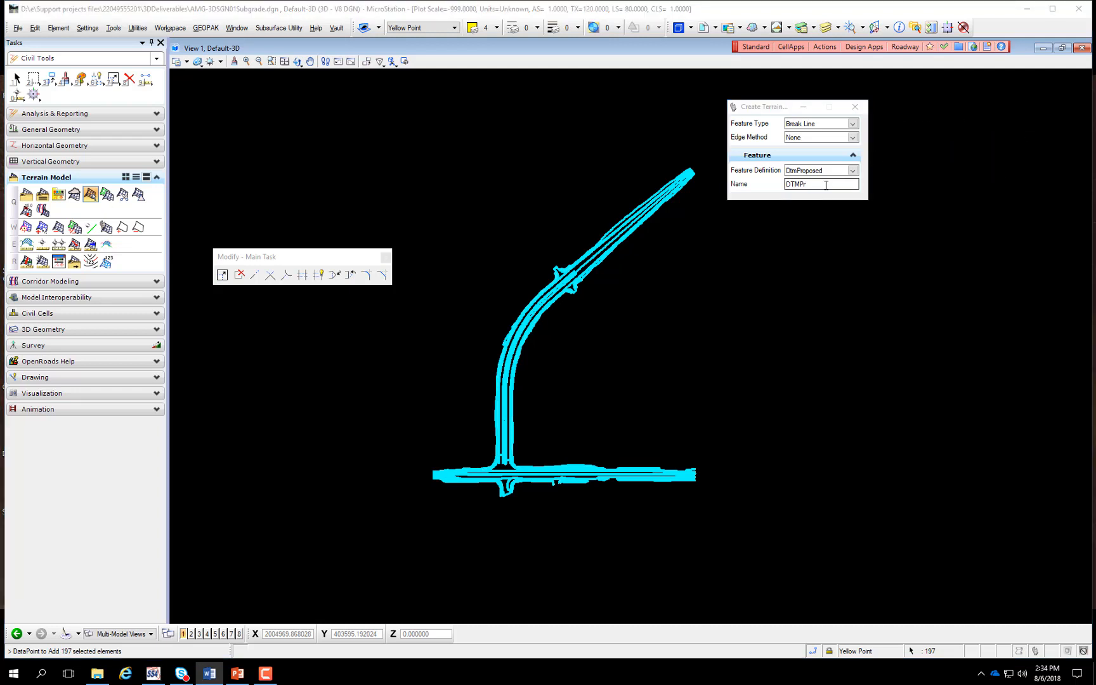
{"action": "left_click_drag", "start_coordinate": [823, 184], "coordinate": [760, 177]}
{"action": "key", "text": "ctrl+v"}
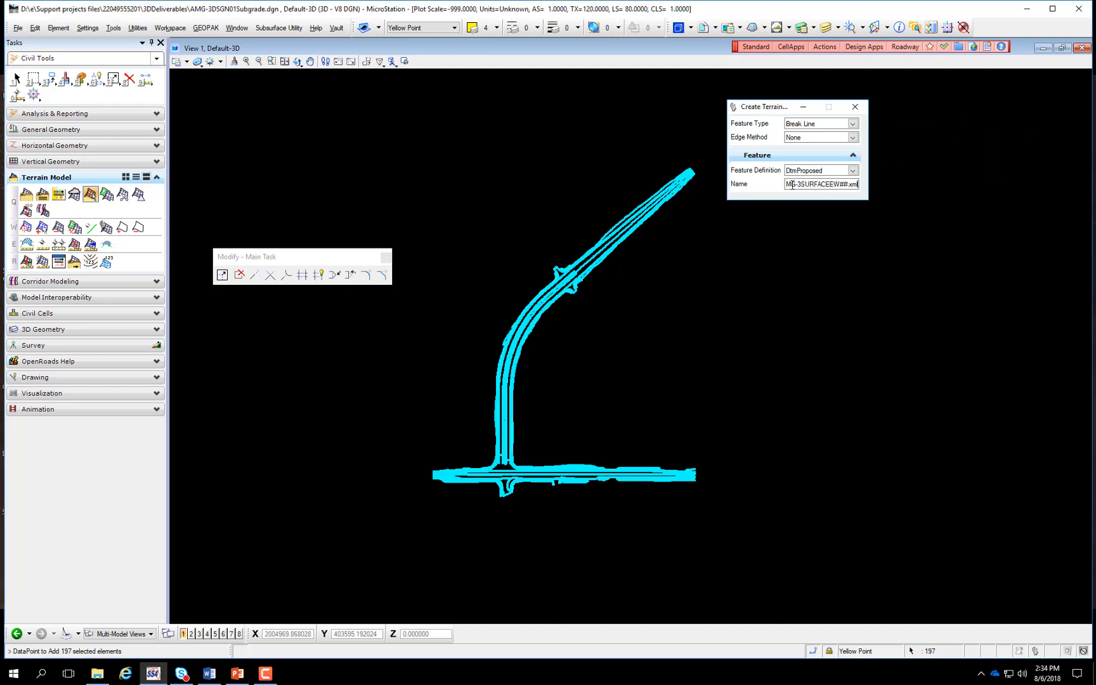
{"action": "left_click", "coordinate": [840, 183]}
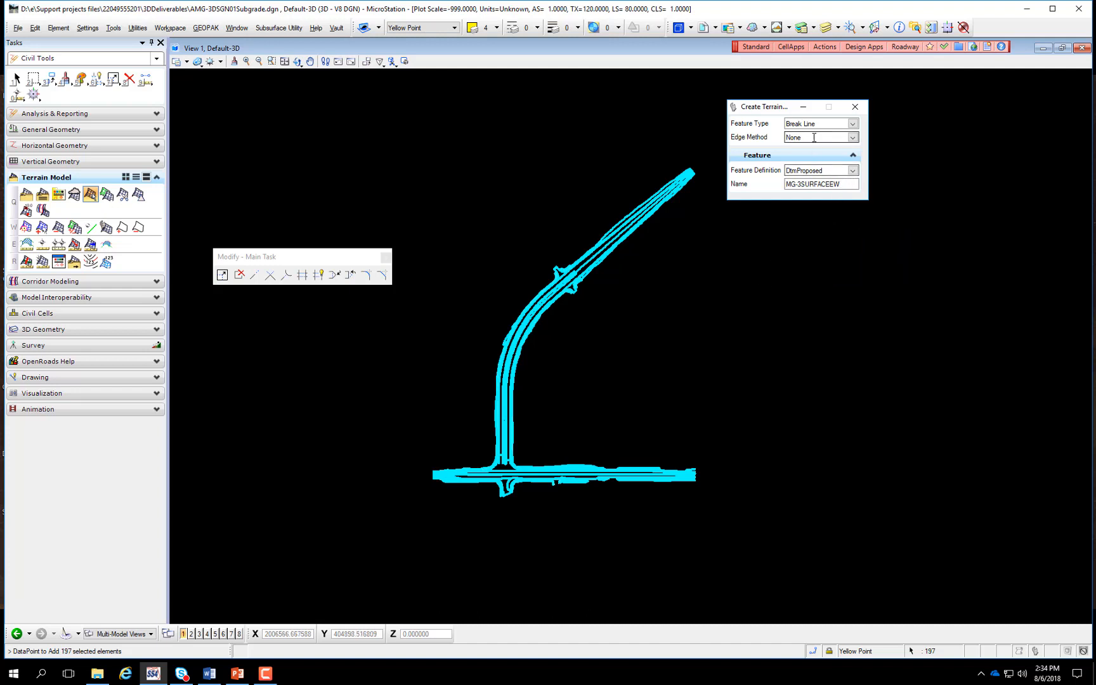
{"action": "left_click", "coordinate": [828, 170]}
{"action": "left_click", "coordinate": [828, 170]}
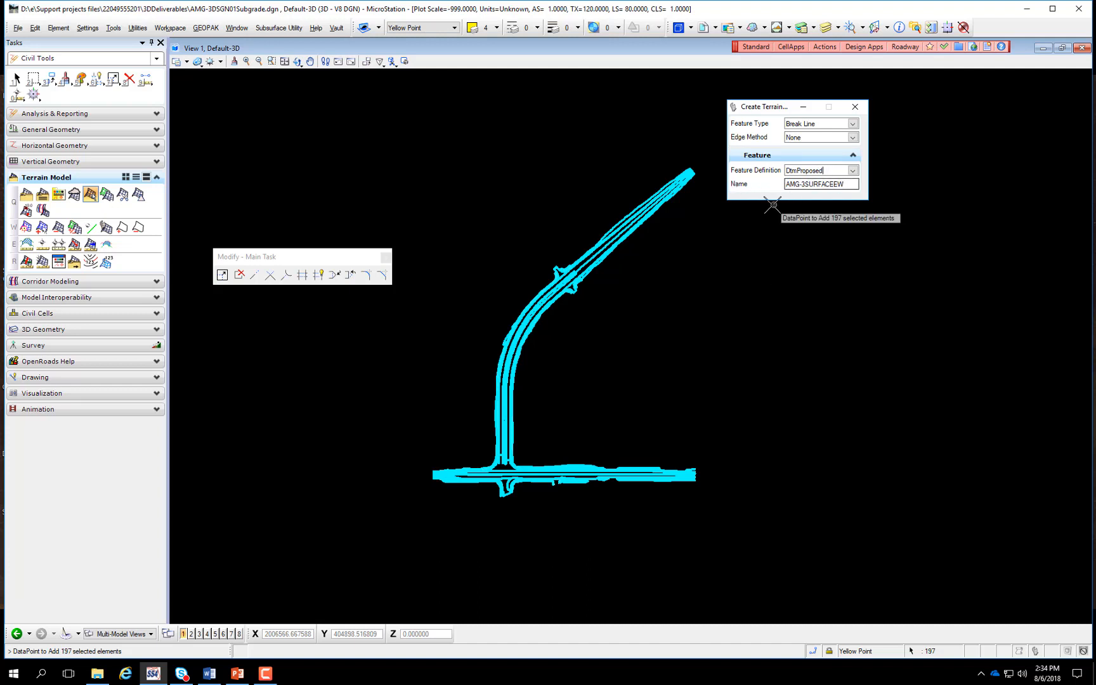
{"action": "left_click", "coordinate": [852, 186]}
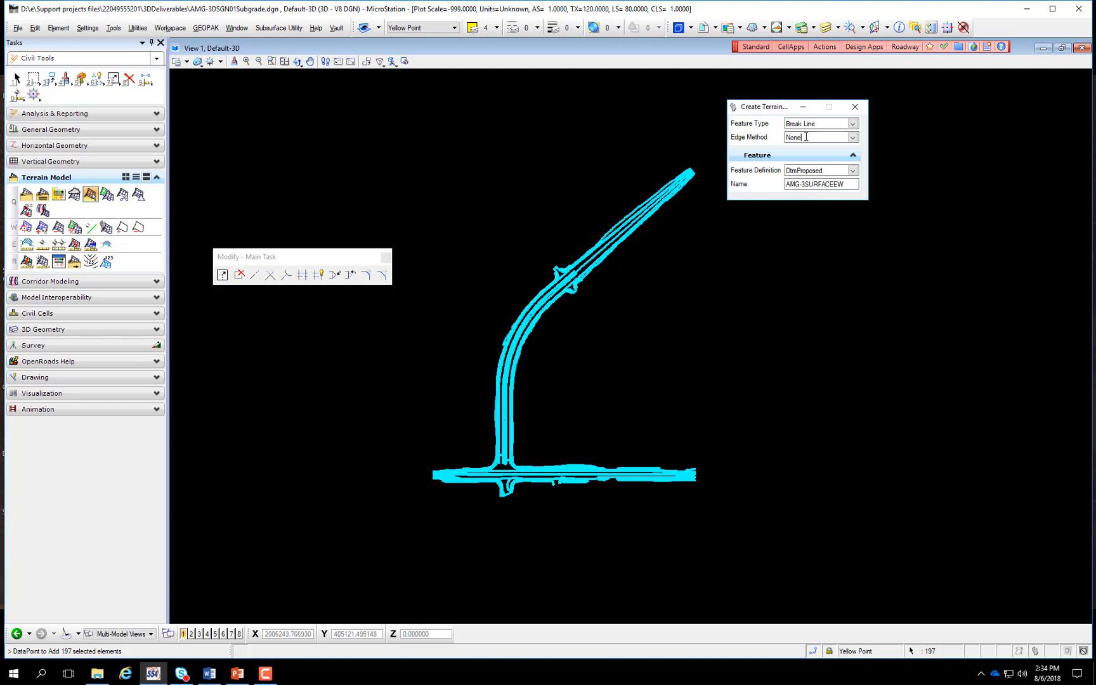
Create the terrain model with feature type Break Line, edge method None and feature definition DtmProposed
{"action": "left_click", "coordinate": [854, 139]}
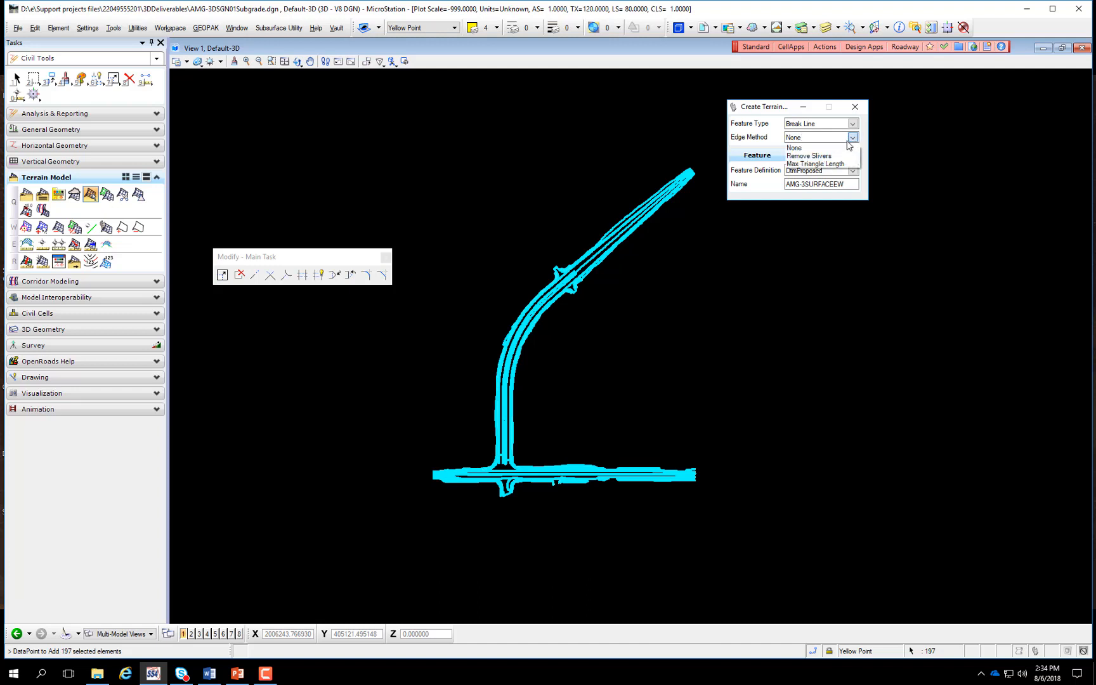
{"action": "left_click", "coordinate": [818, 148]}
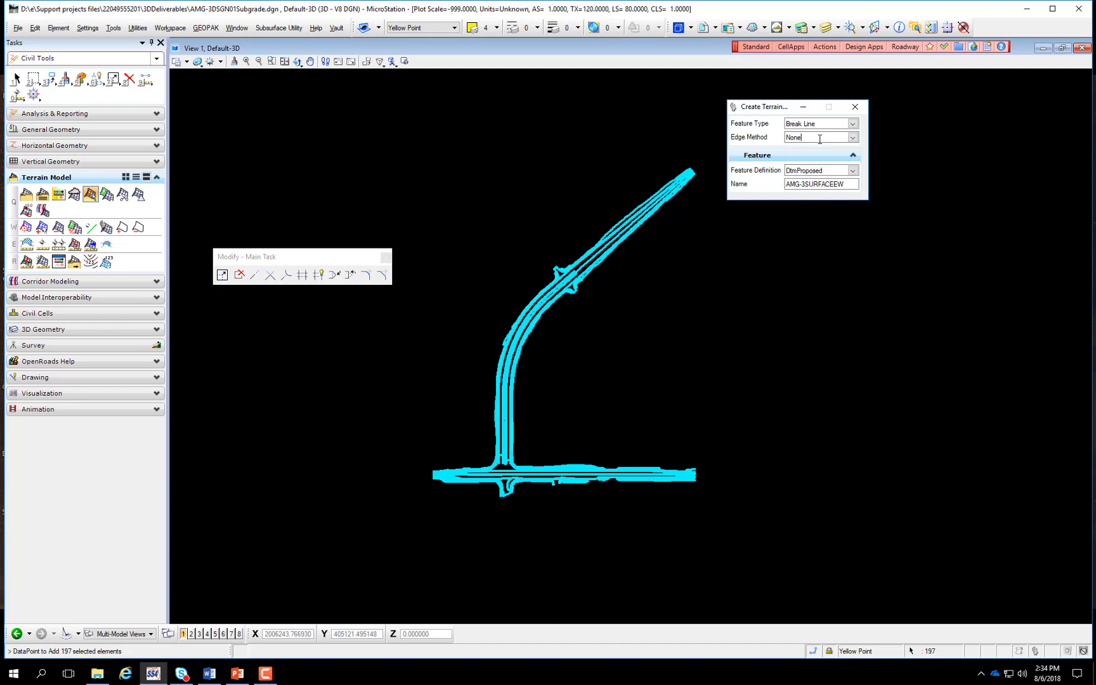
{"action": "left_click", "coordinate": [633, 309]}
{"action": "left_click", "coordinate": [633, 308]}
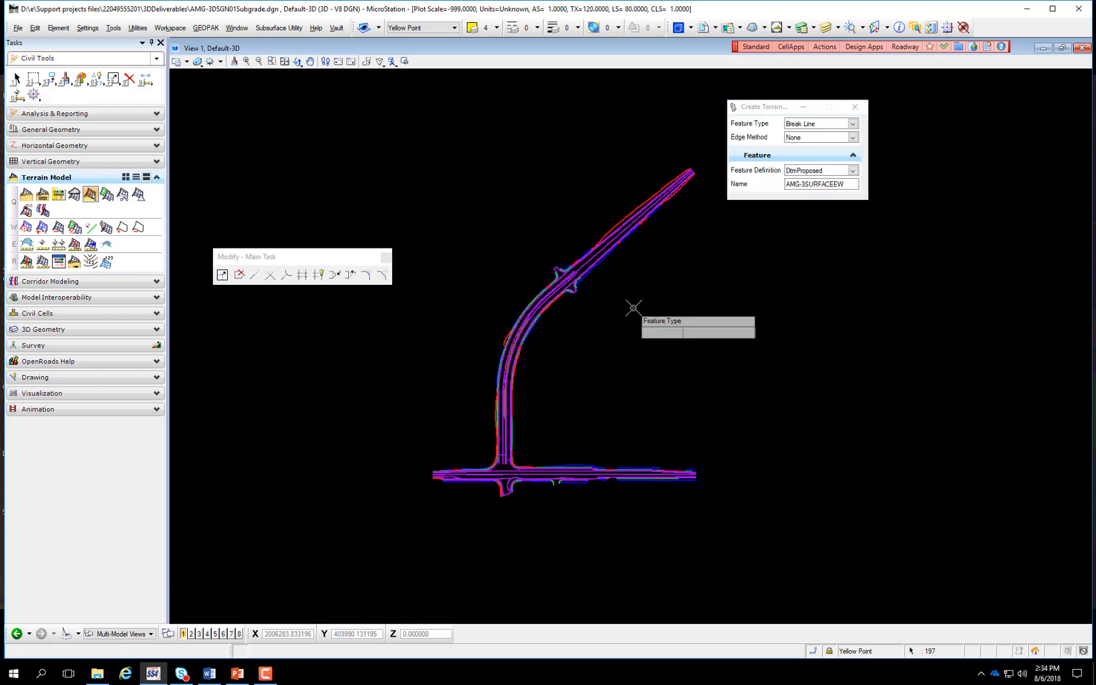
{"action": "left_click", "coordinate": [634, 308]}
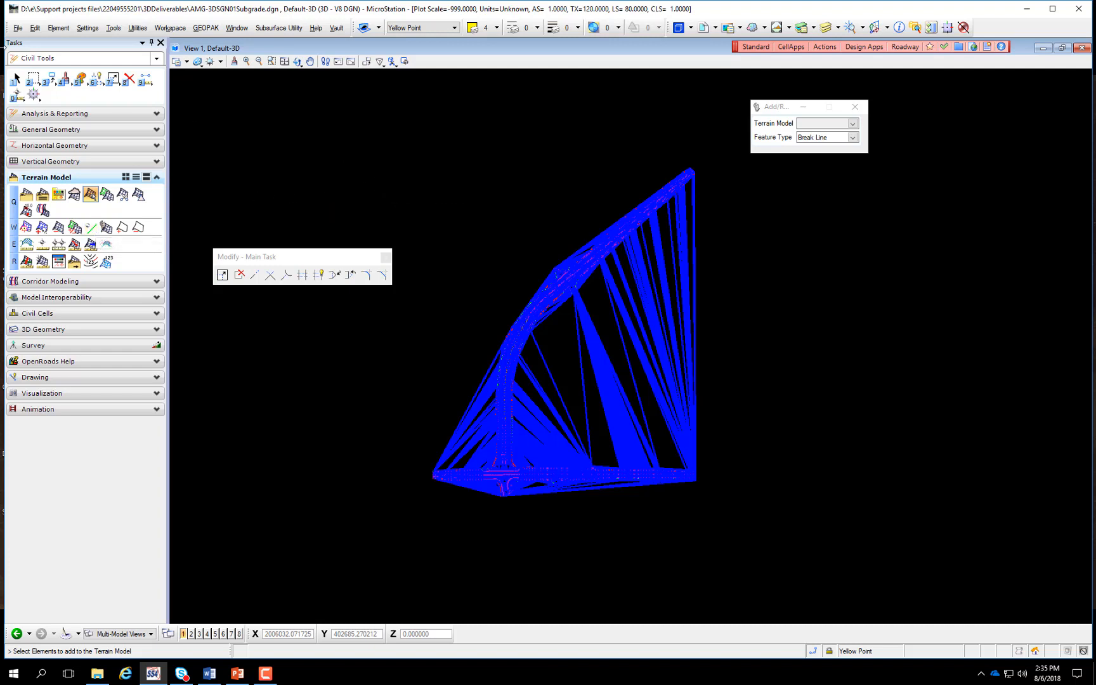
{"action": "left_click", "coordinate": [17, 80]}
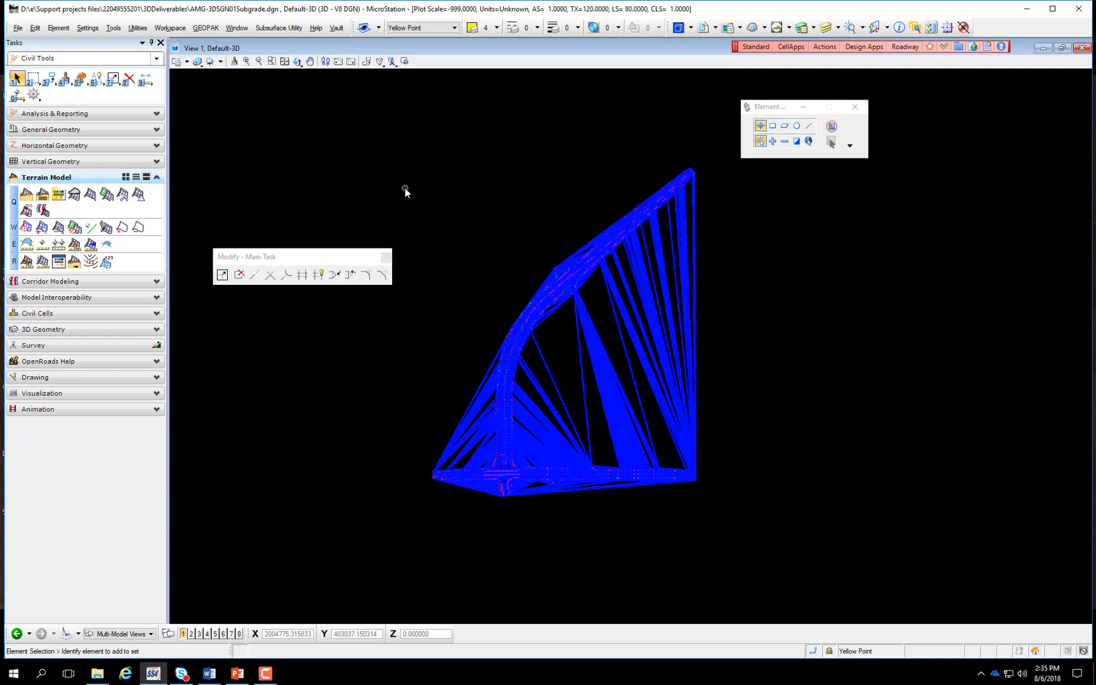
Hide the other used levels so that only the Fill_pm and Cut_pm lines are displayed
{"action": "left_click", "coordinate": [839, 28]}
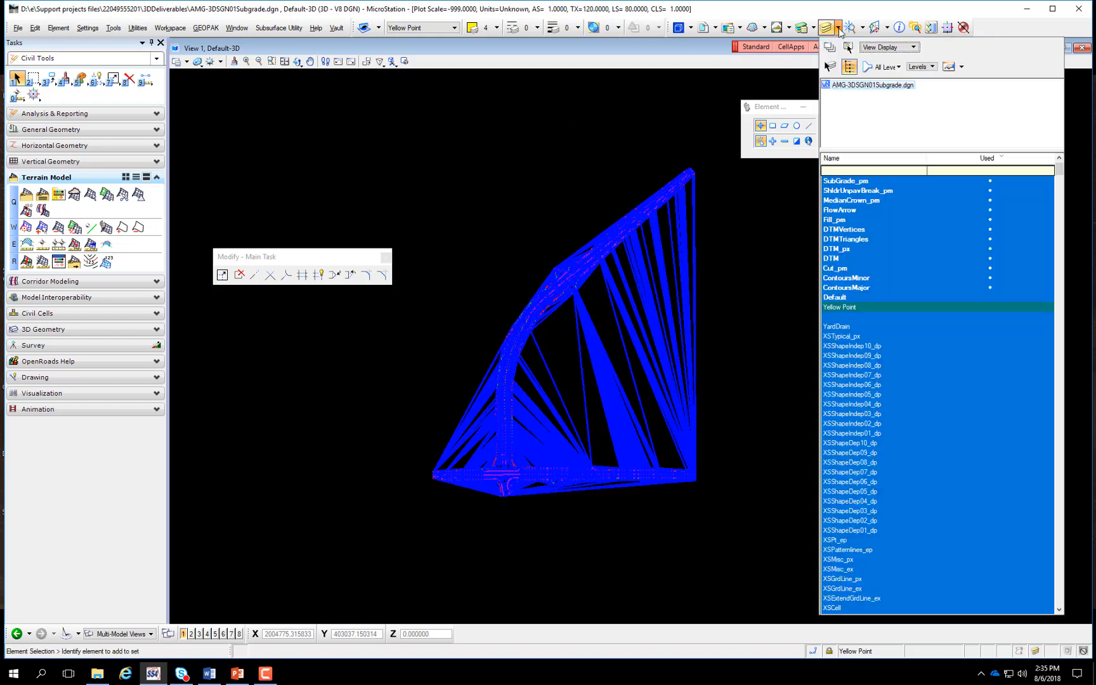
{"action": "left_click_drag", "start_coordinate": [845, 184], "coordinate": [847, 297]}
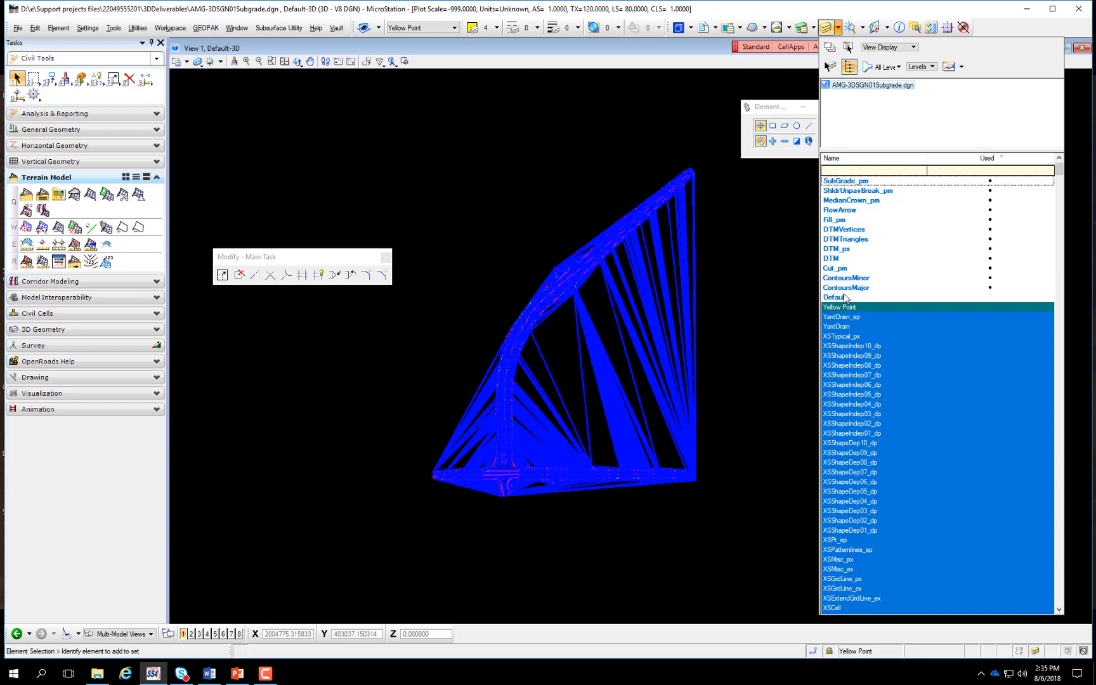
{"action": "left_click", "coordinate": [839, 220]}
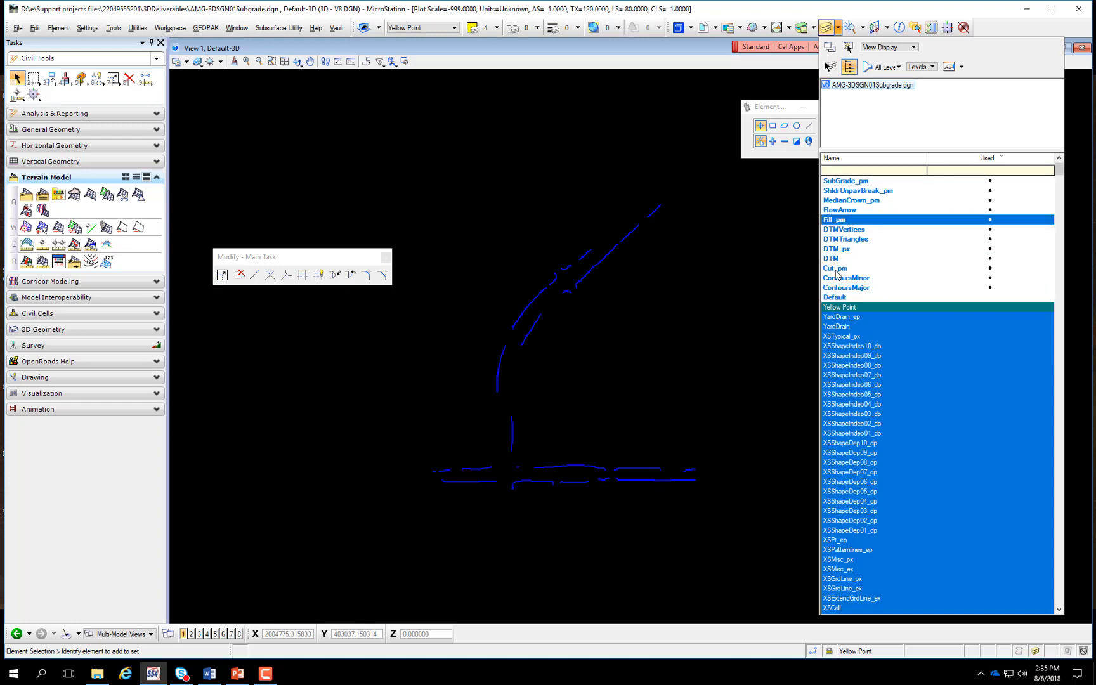
{"action": "left_click", "coordinate": [835, 269]}
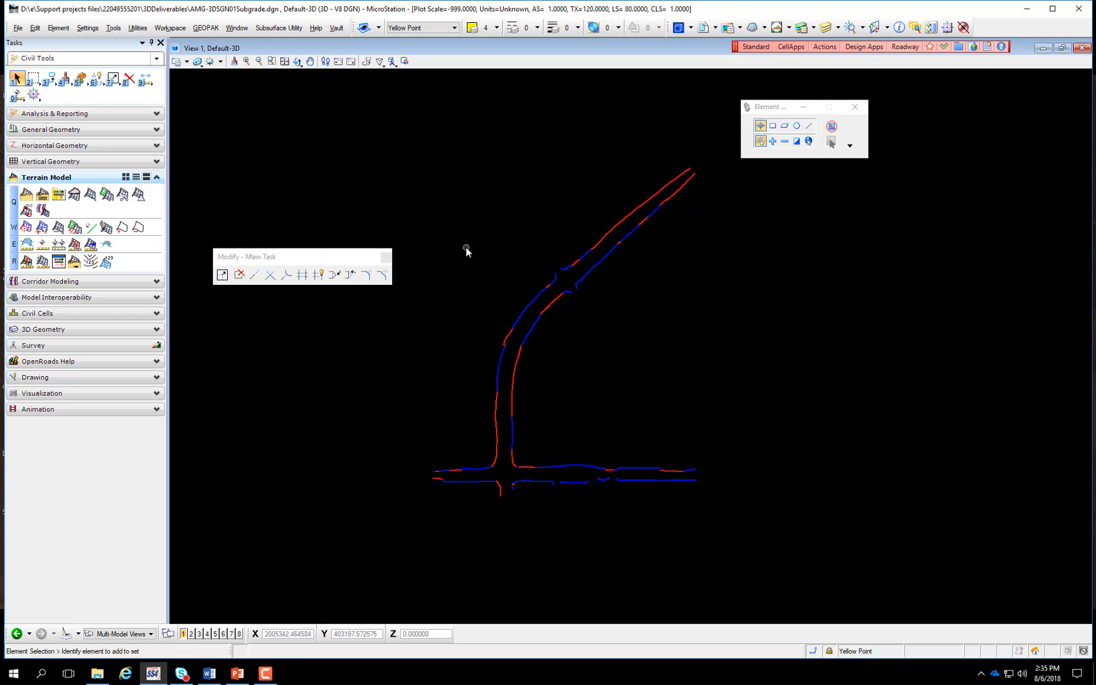
Select all the displayed cut and fill lines, and turn the DTMTriangles and DTM_px levels back on
{"action": "left_click", "coordinate": [838, 30]}
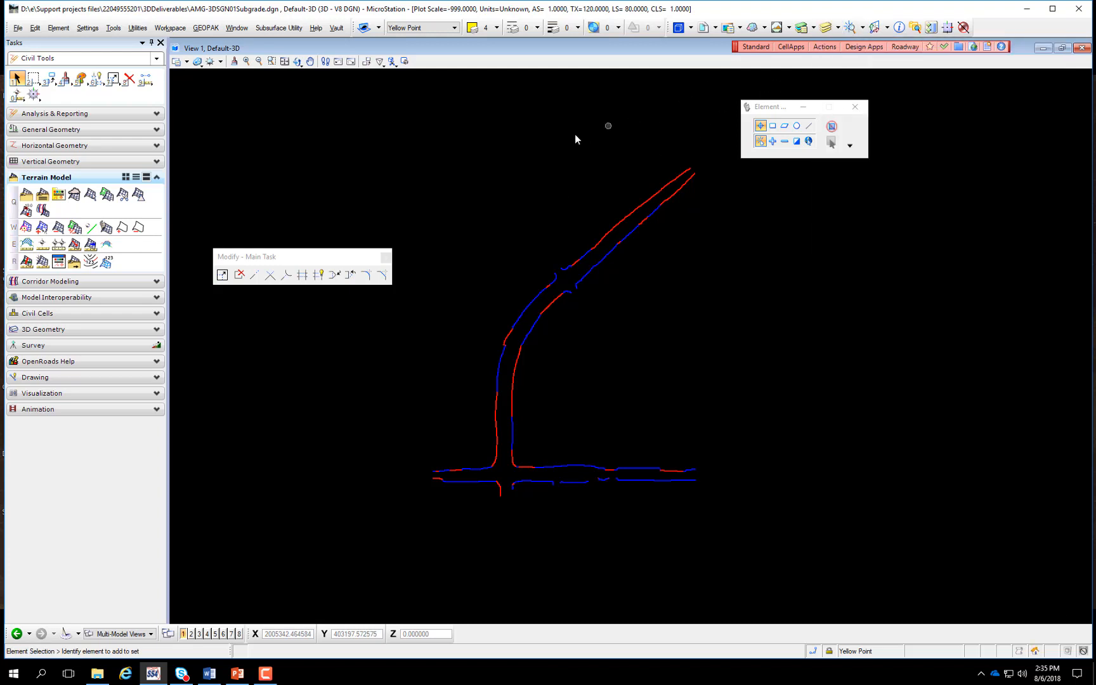
{"action": "left_click_drag", "start_coordinate": [425, 169], "coordinate": [730, 526]}
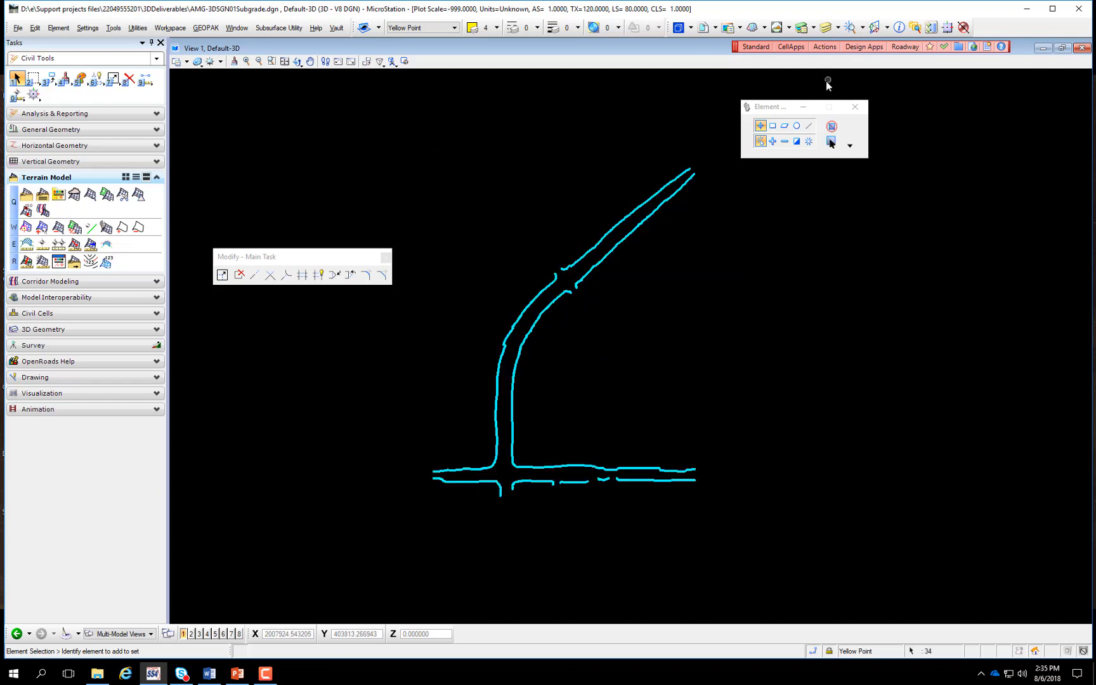
{"action": "left_click", "coordinate": [839, 28]}
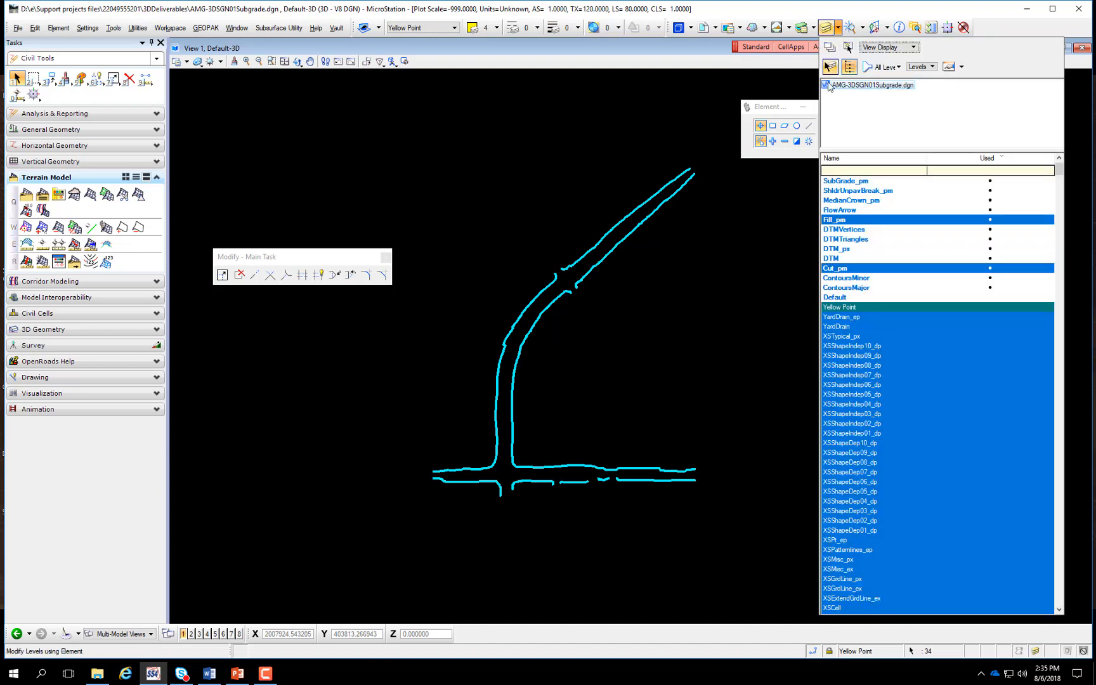
{"action": "left_click", "coordinate": [854, 239]}
{"action": "left_click", "coordinate": [849, 250]}
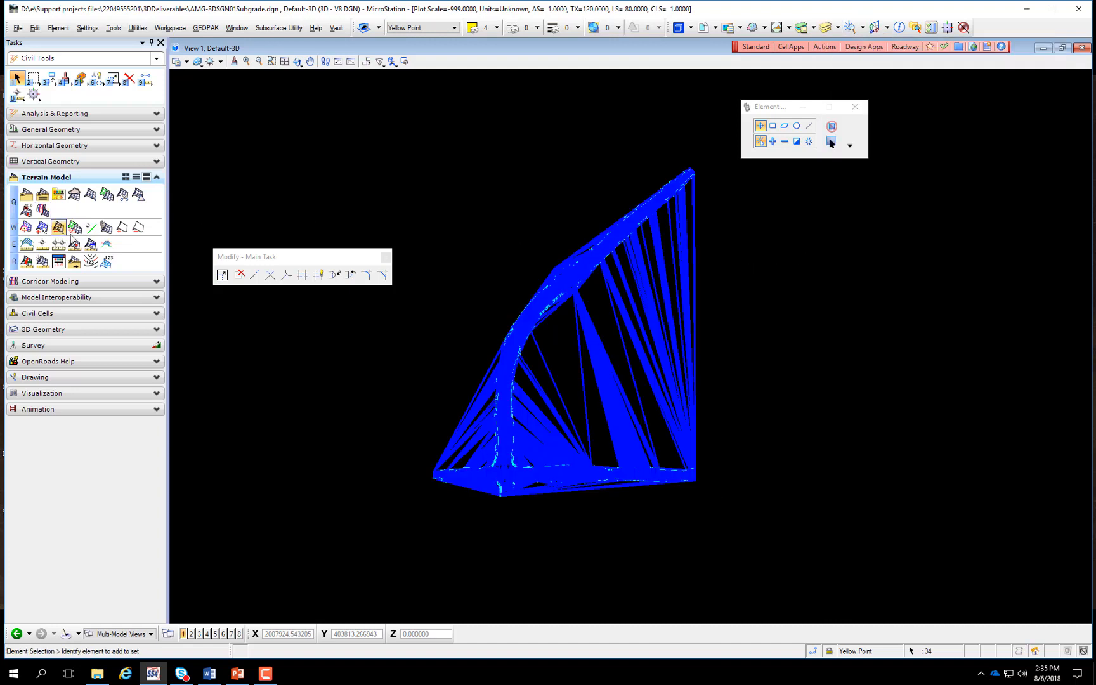
Try to change the selected cut and fill lines to feature type Boundary in the terrain model
{"action": "left_click", "coordinate": [91, 227]}
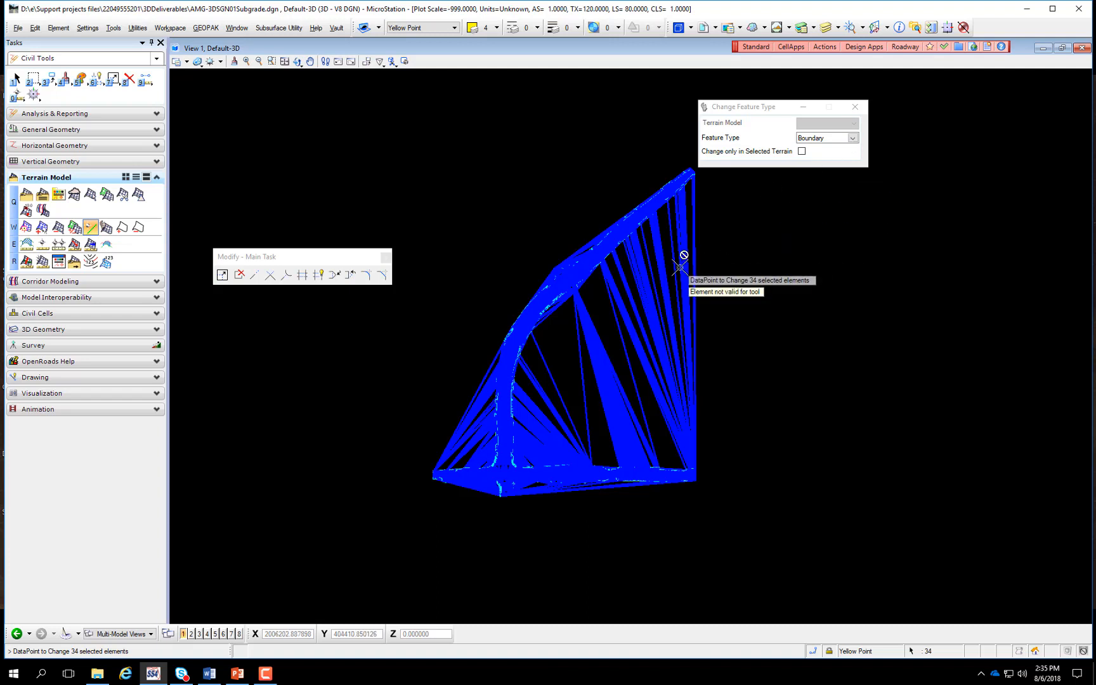
{"action": "left_click", "coordinate": [756, 262]}
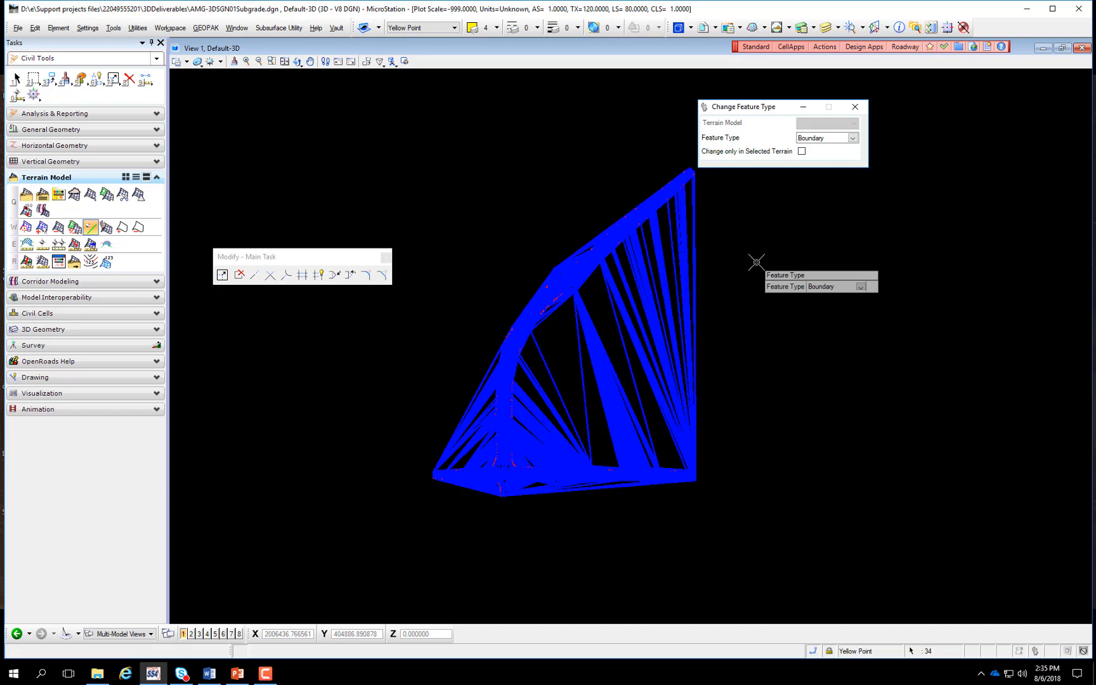
{"action": "left_click", "coordinate": [757, 262]}
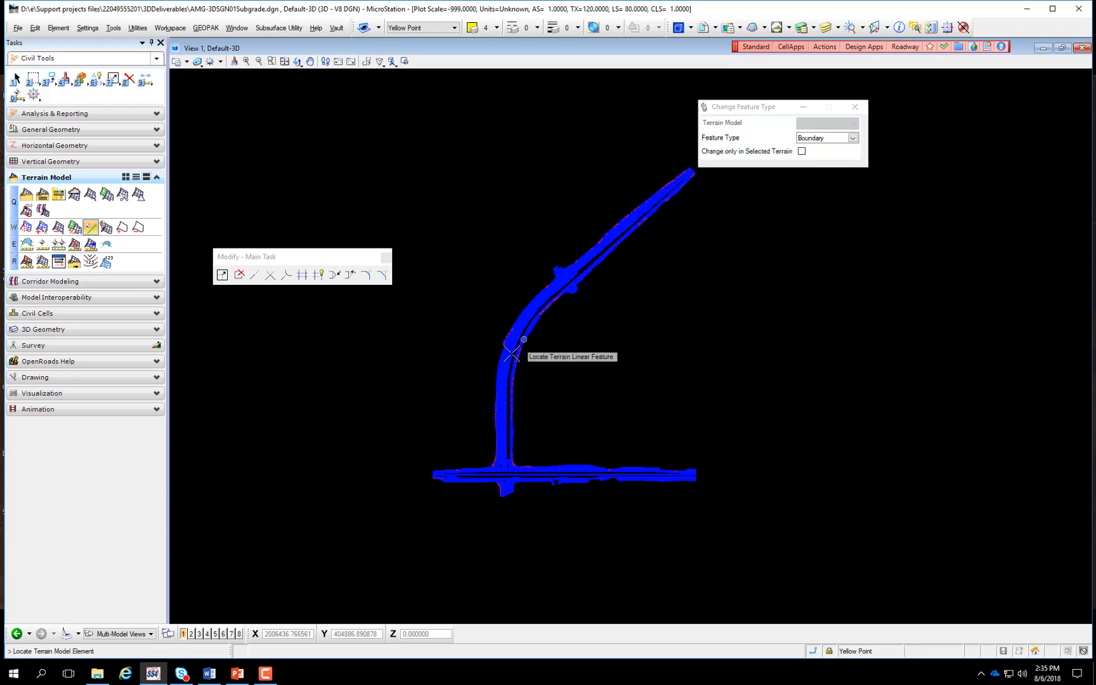
{"action": "scroll", "coordinate": [484, 568], "scroll_direction": "up", "scroll_amount": 5}
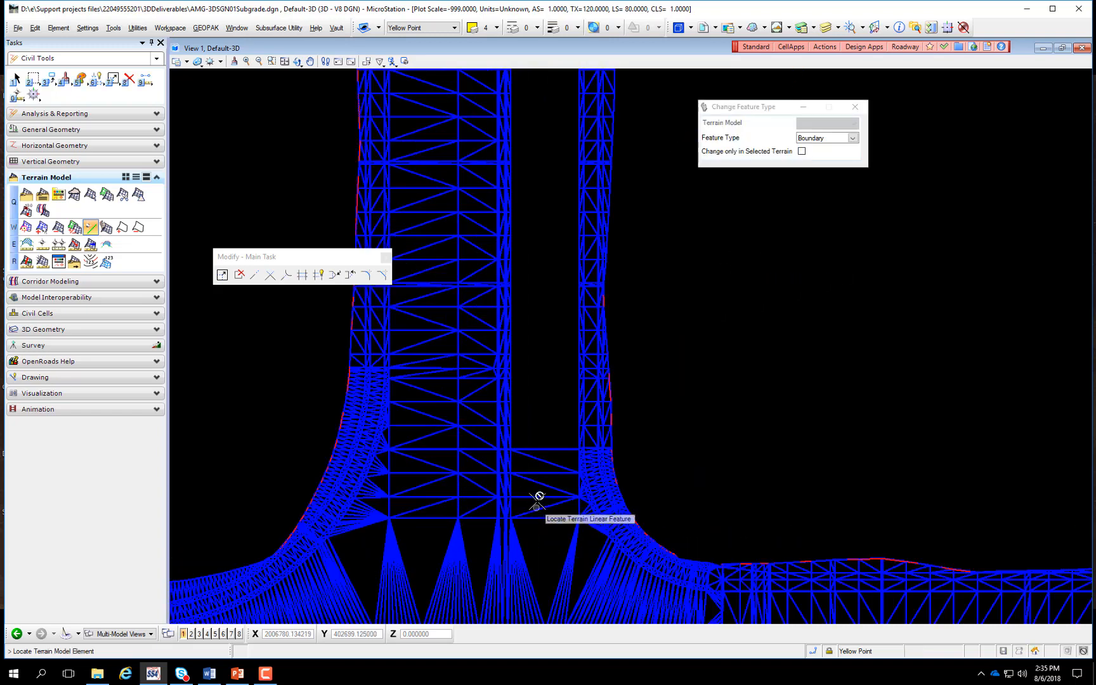
{"action": "scroll", "coordinate": [858, 395], "scroll_direction": "down", "scroll_amount": 5}
{"action": "scroll", "coordinate": [507, 398], "scroll_direction": "up", "scroll_amount": 5}
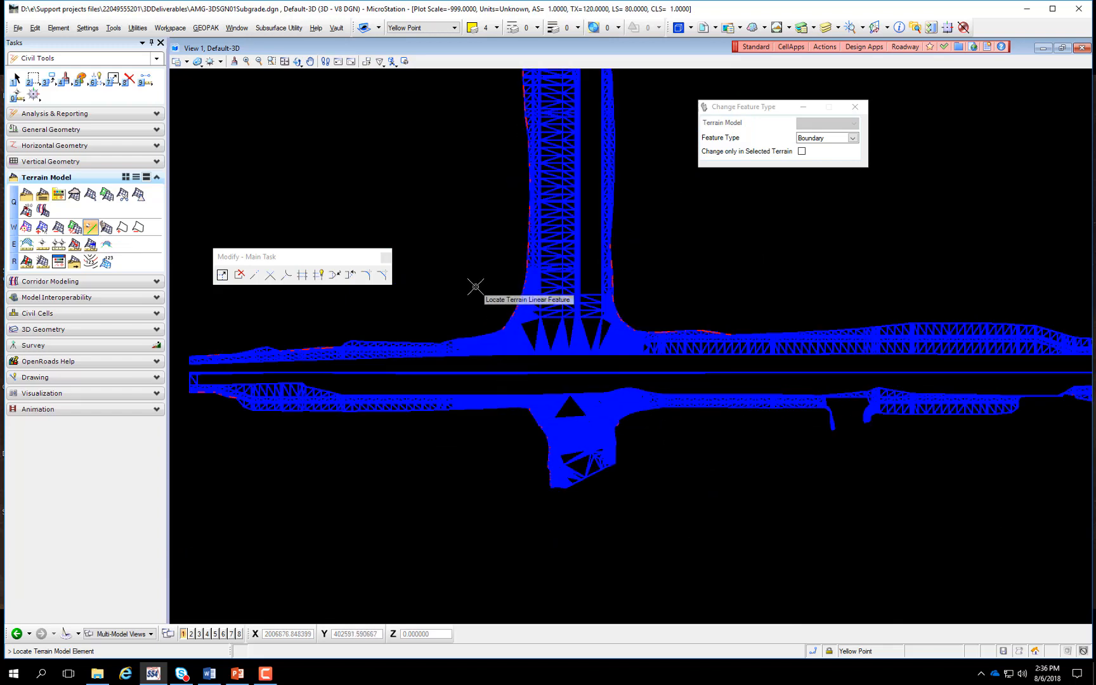
{"action": "key", "text": "ctrl+z"}
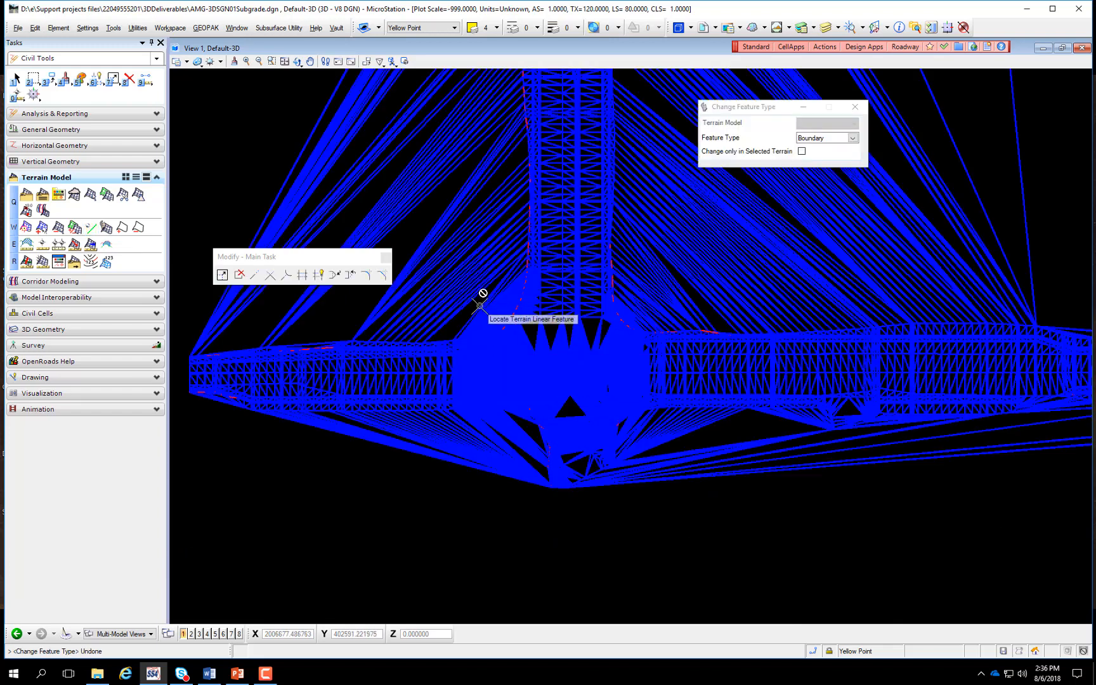
{"action": "key", "text": "ctrl+z"}
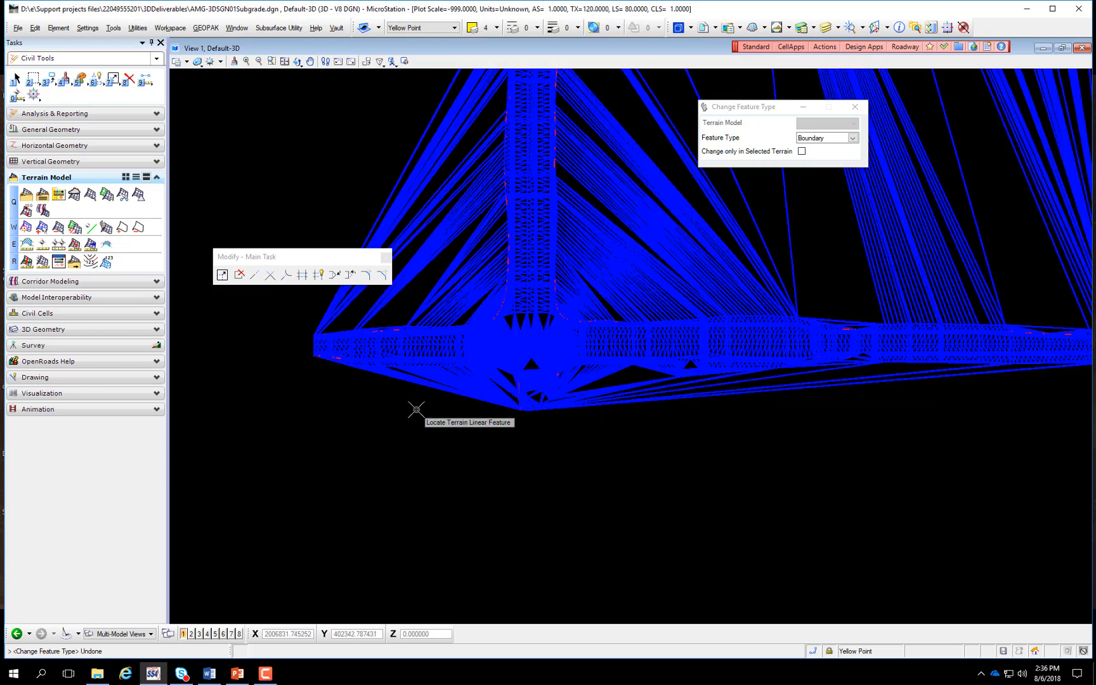
Turn off the display of the DTMTriangles and DTM_px levels
{"action": "left_click", "coordinate": [839, 28]}
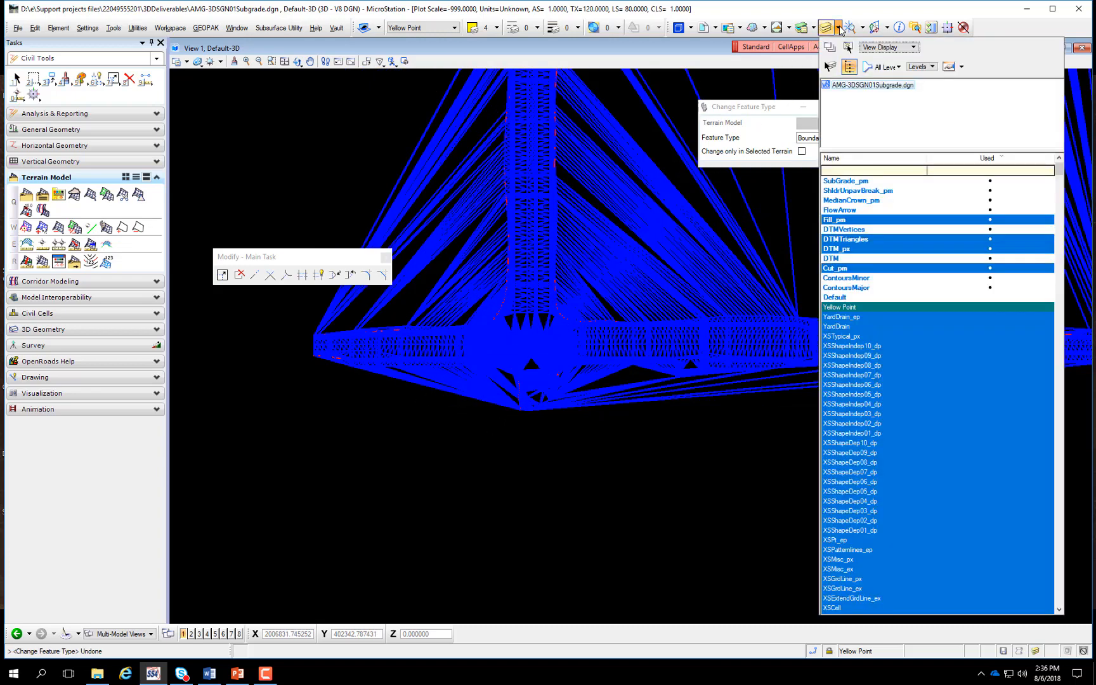
{"action": "left_click", "coordinate": [844, 240]}
{"action": "left_click", "coordinate": [837, 248]}
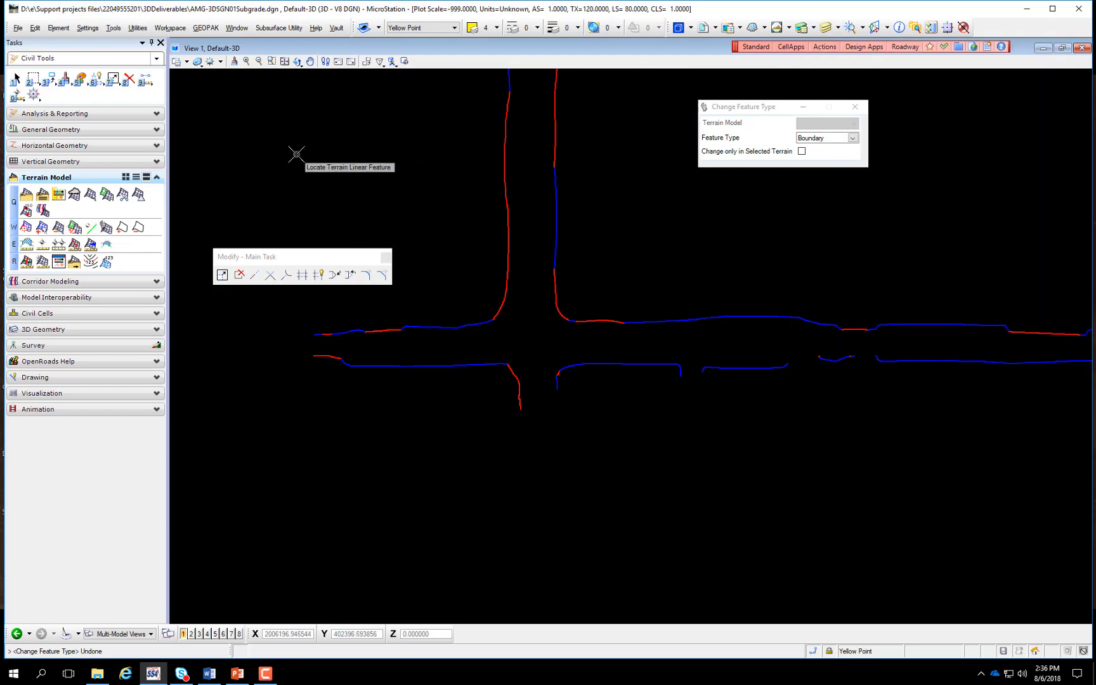
Select the AMG-3SURFACEEW terrain model and remove its rule so that it can be edited
{"action": "left_click", "coordinate": [17, 79]}
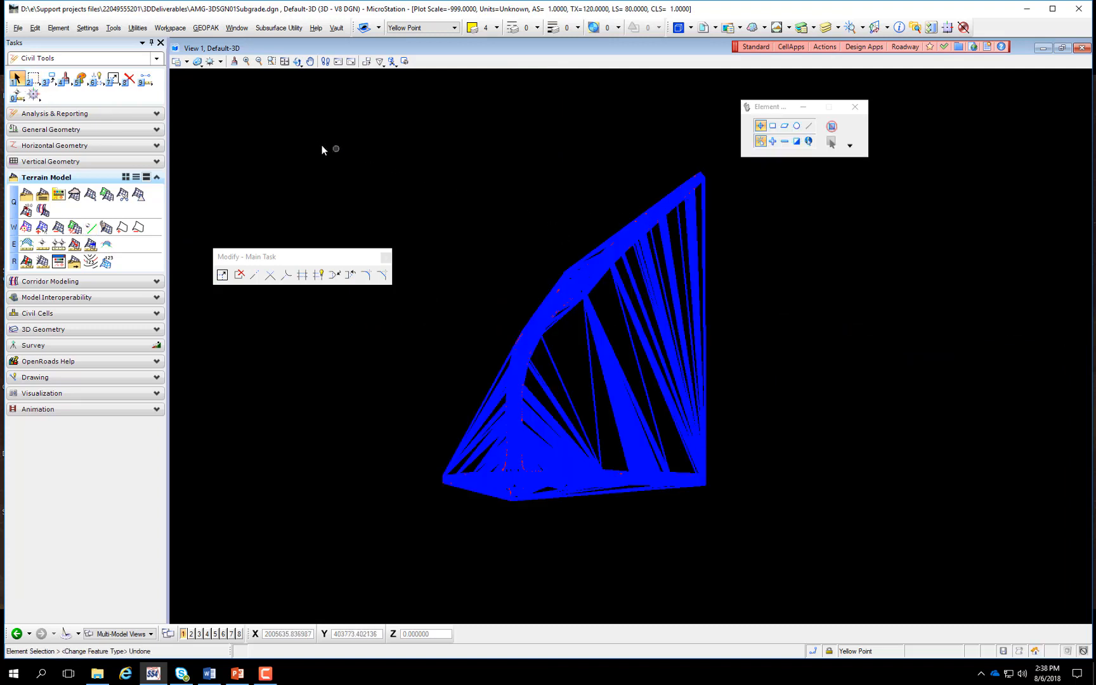
{"action": "scroll", "coordinate": [718, 250], "scroll_direction": "up", "scroll_amount": 3}
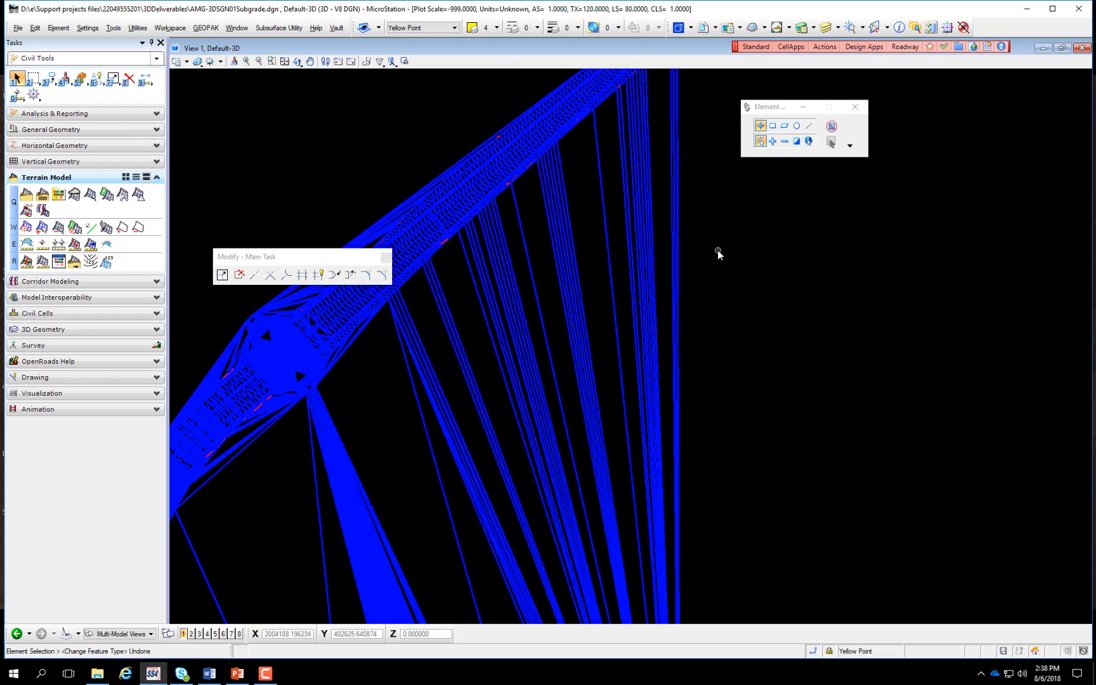
{"action": "left_click", "coordinate": [651, 250]}
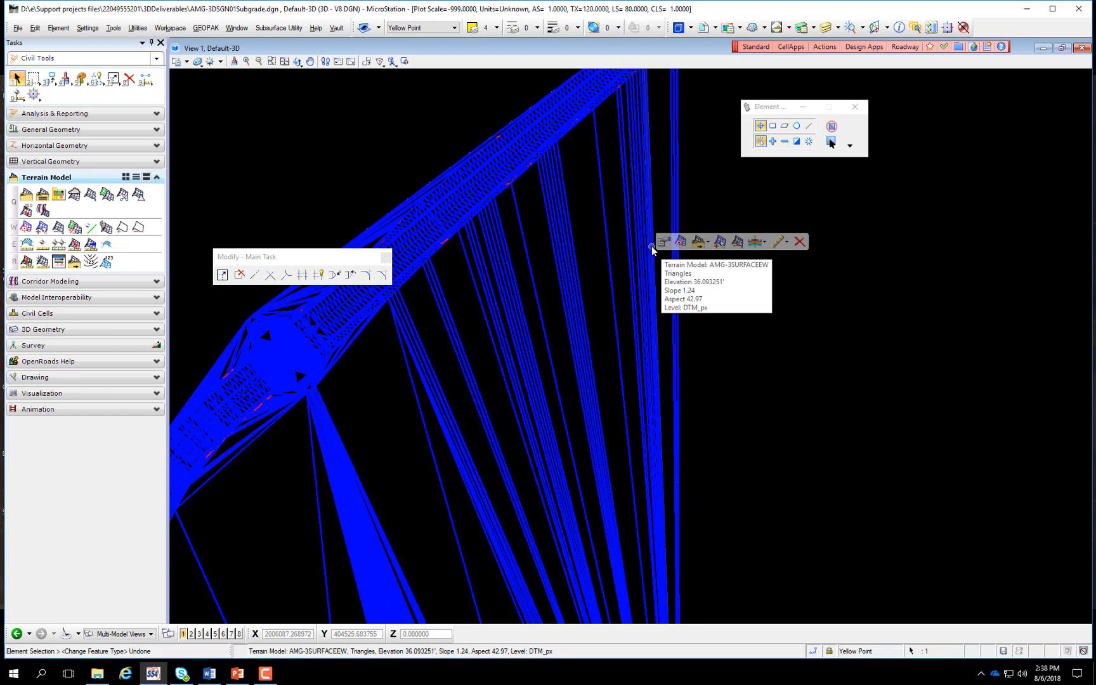
{"action": "left_click", "coordinate": [787, 245]}
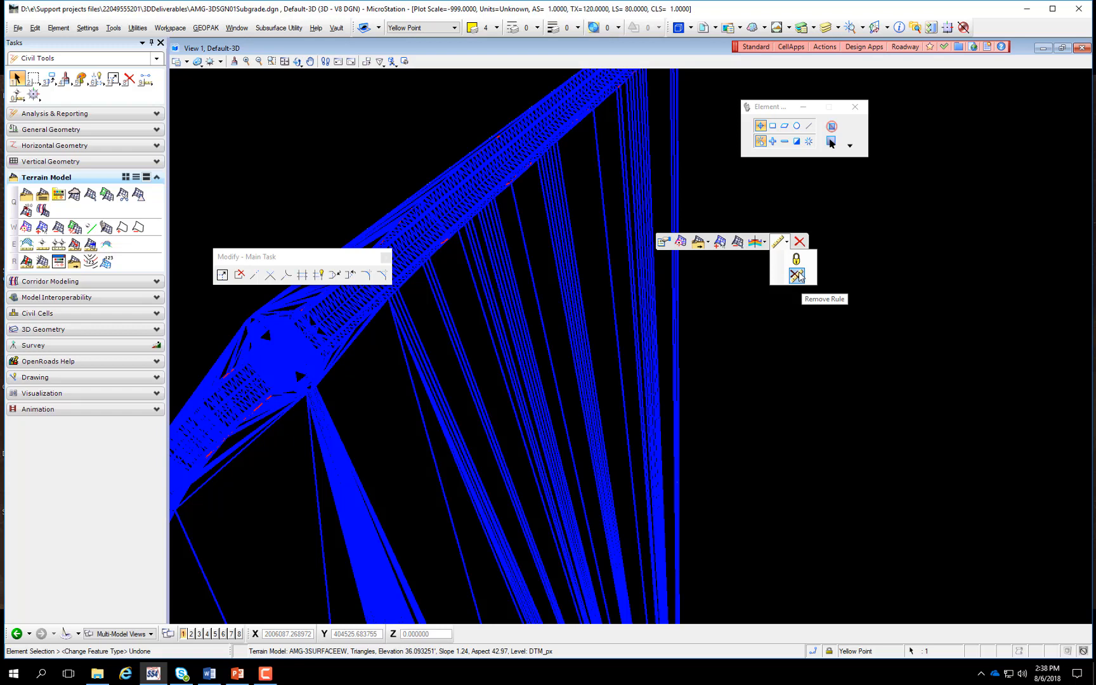
{"action": "left_click", "coordinate": [798, 275]}
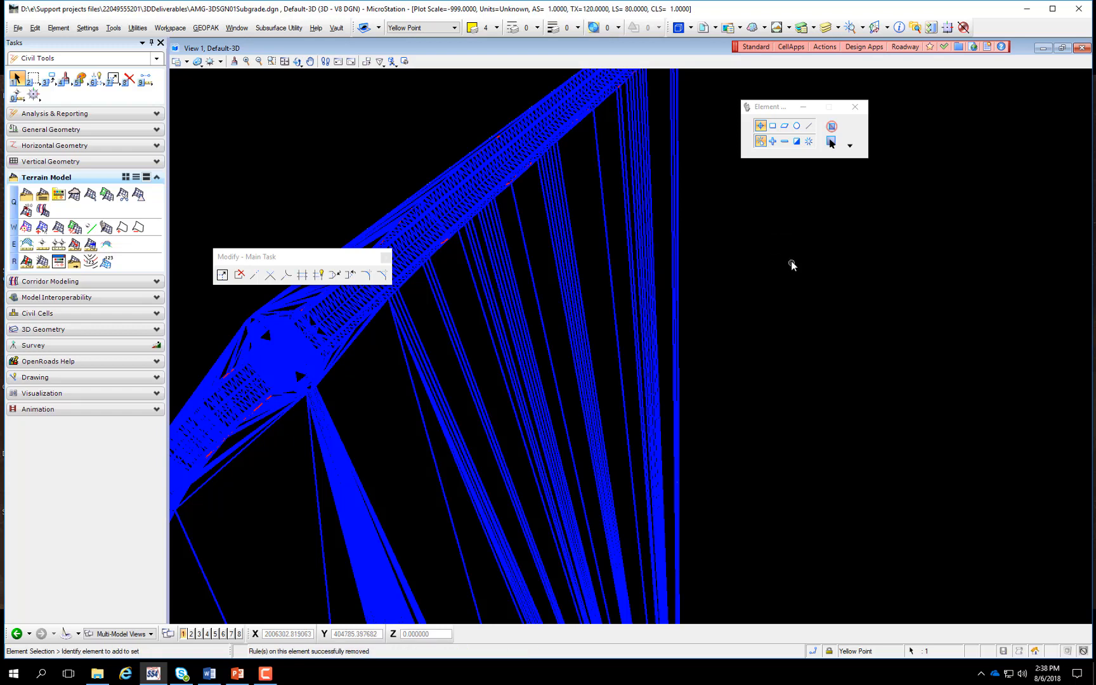
{"action": "scroll", "coordinate": [792, 263], "scroll_direction": "down", "scroll_amount": 2}
{"action": "scroll", "coordinate": [795, 240], "scroll_direction": "down", "scroll_amount": 3}
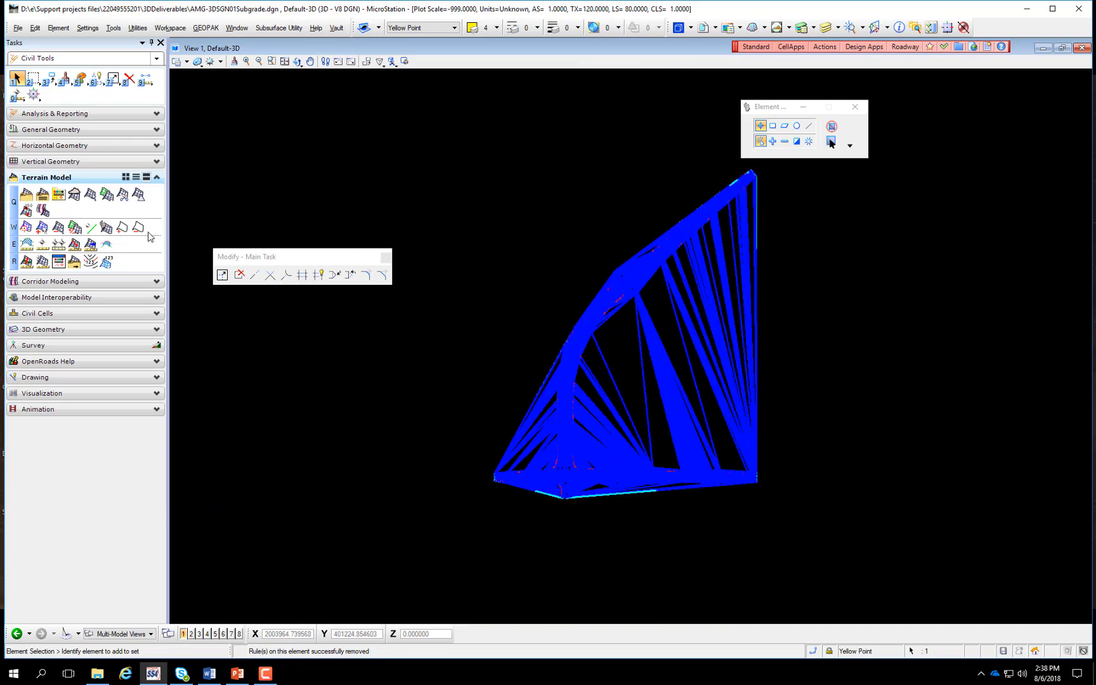
Edit the terrain model with the delete-by-line tool, removing the long edge triangles across the large area east of the curved road
{"action": "left_click", "coordinate": [106, 227]}
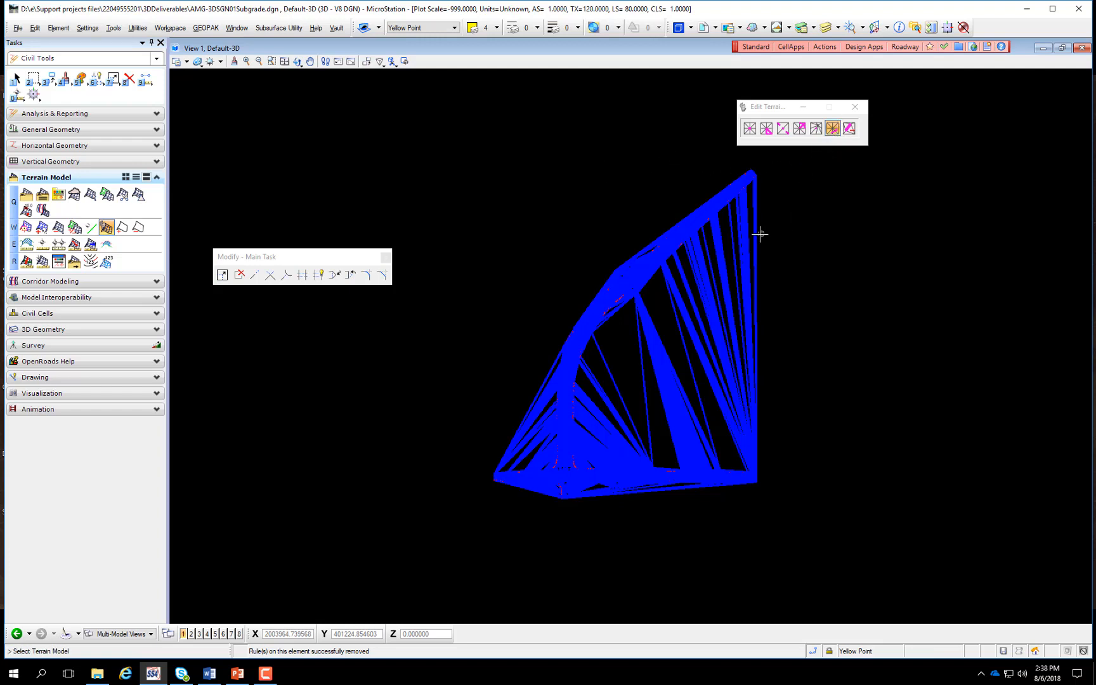
{"action": "left_click", "coordinate": [834, 129]}
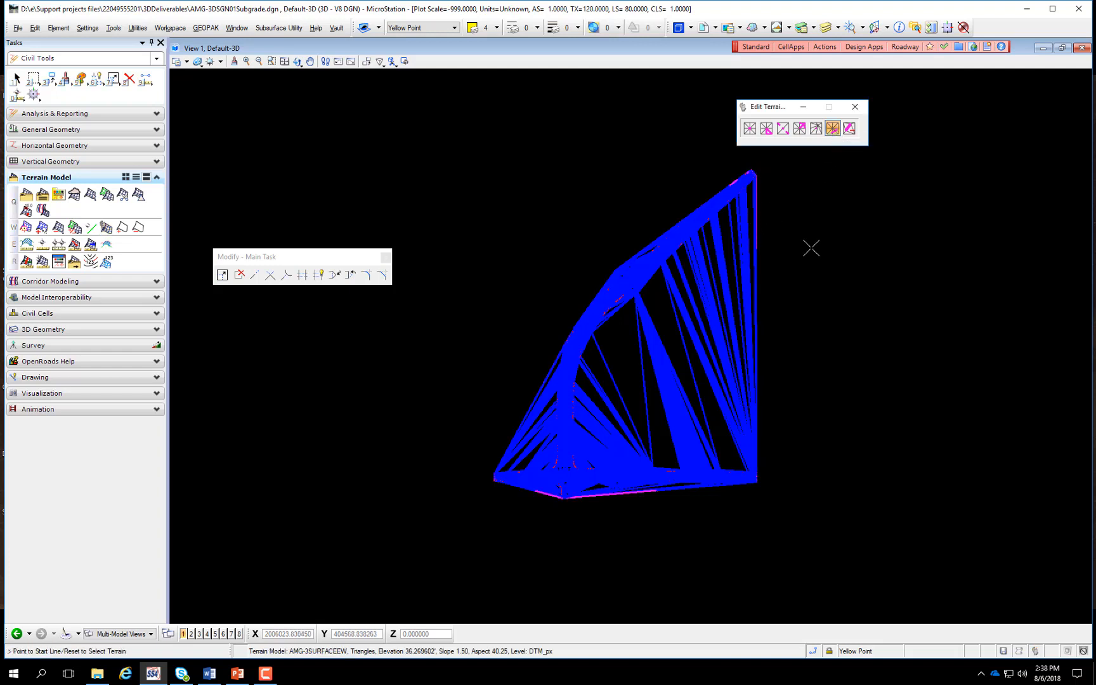
{"action": "left_click", "coordinate": [814, 298]}
{"action": "left_click", "coordinate": [619, 368]}
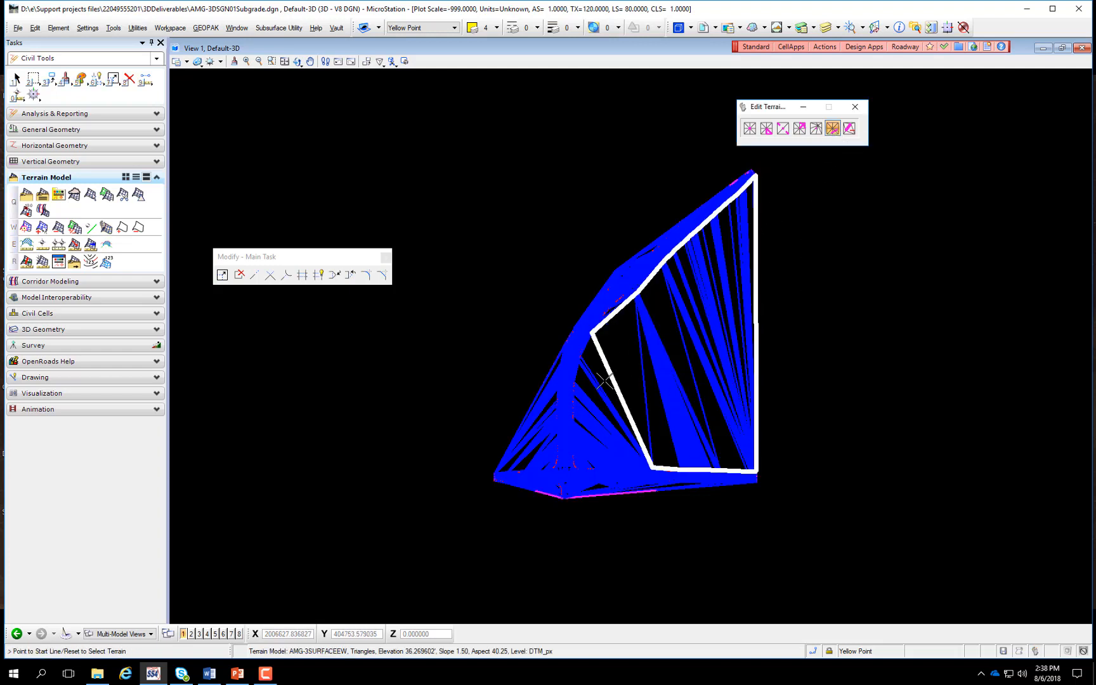
Delete the stray triangles northeast of the intersection with a line ending at the curb return's outer edge
{"action": "scroll", "coordinate": [602, 416], "scroll_direction": "up", "scroll_amount": 4}
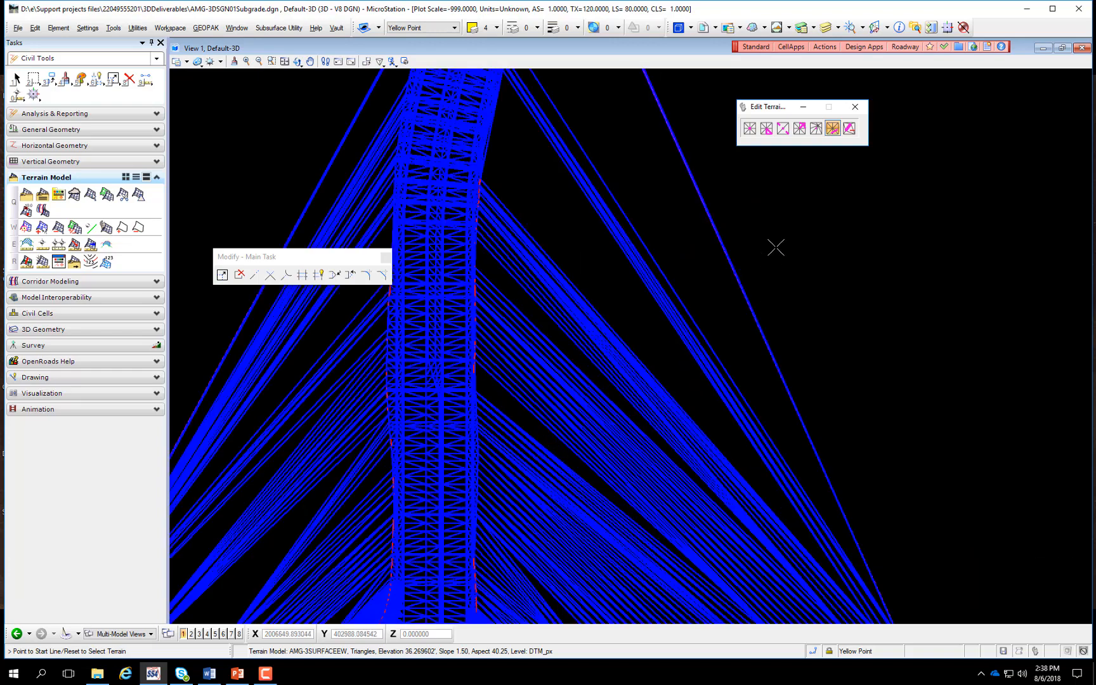
{"action": "left_click", "coordinate": [776, 248]}
{"action": "scroll", "coordinate": [710, 299], "scroll_direction": "down", "scroll_amount": 3}
{"action": "left_click", "coordinate": [706, 319]}
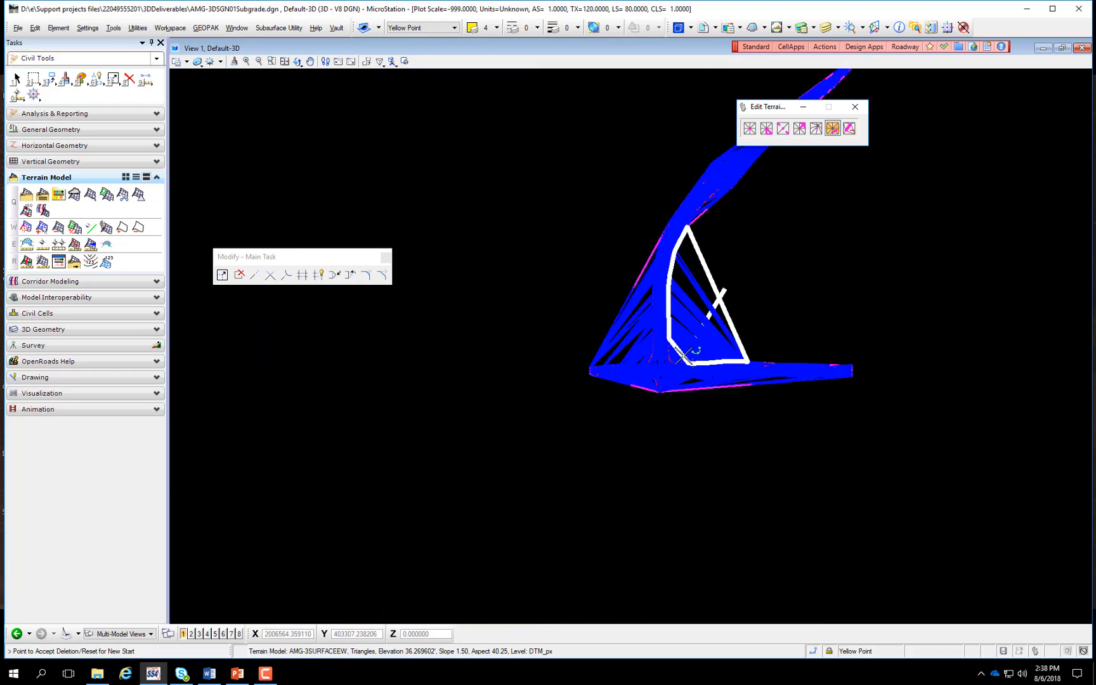
{"action": "scroll", "coordinate": [683, 356], "scroll_direction": "up", "scroll_amount": 5}
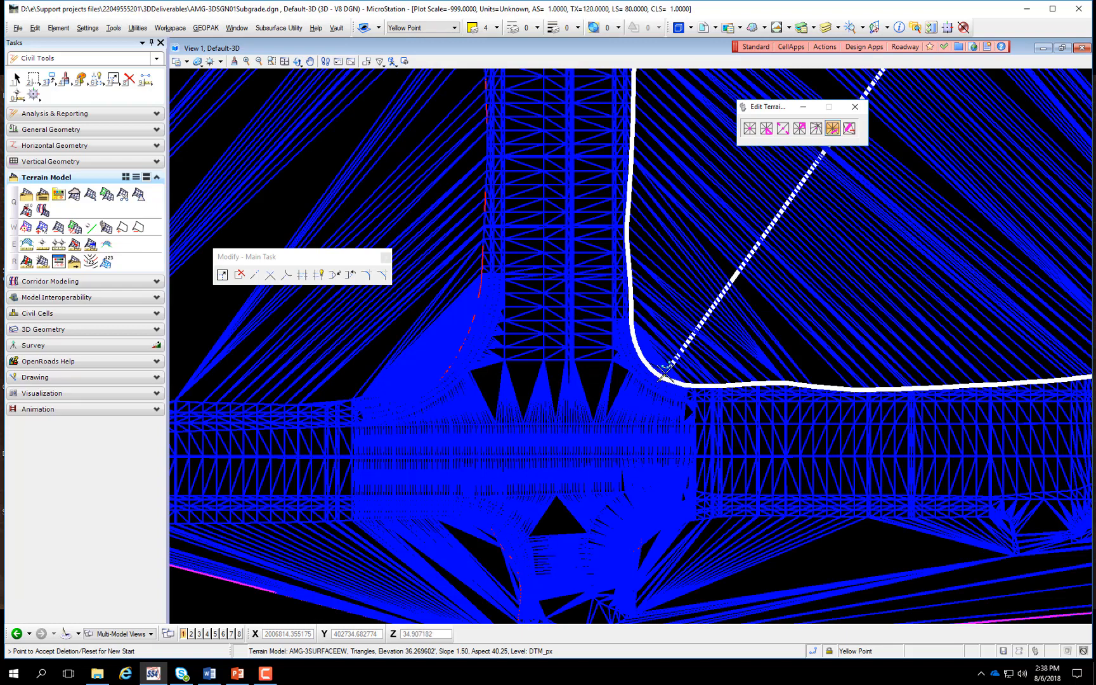
{"action": "scroll", "coordinate": [664, 374], "scroll_direction": "up", "scroll_amount": 5}
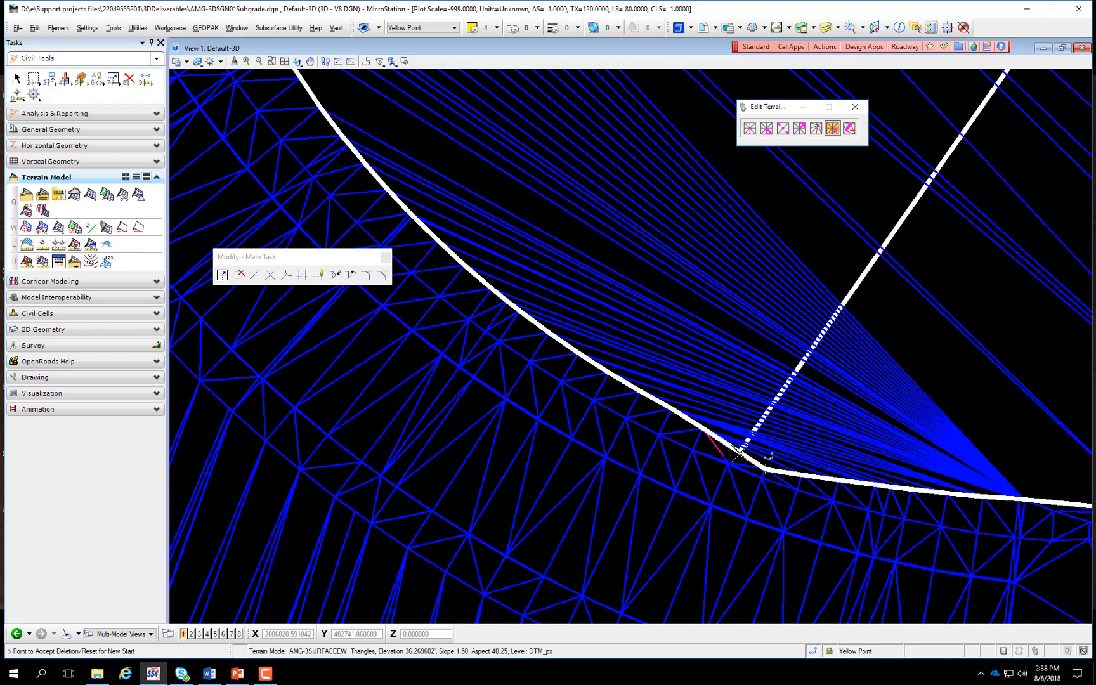
{"action": "left_click", "coordinate": [764, 454]}
{"action": "scroll", "coordinate": [775, 371], "scroll_direction": "down", "scroll_amount": 2}
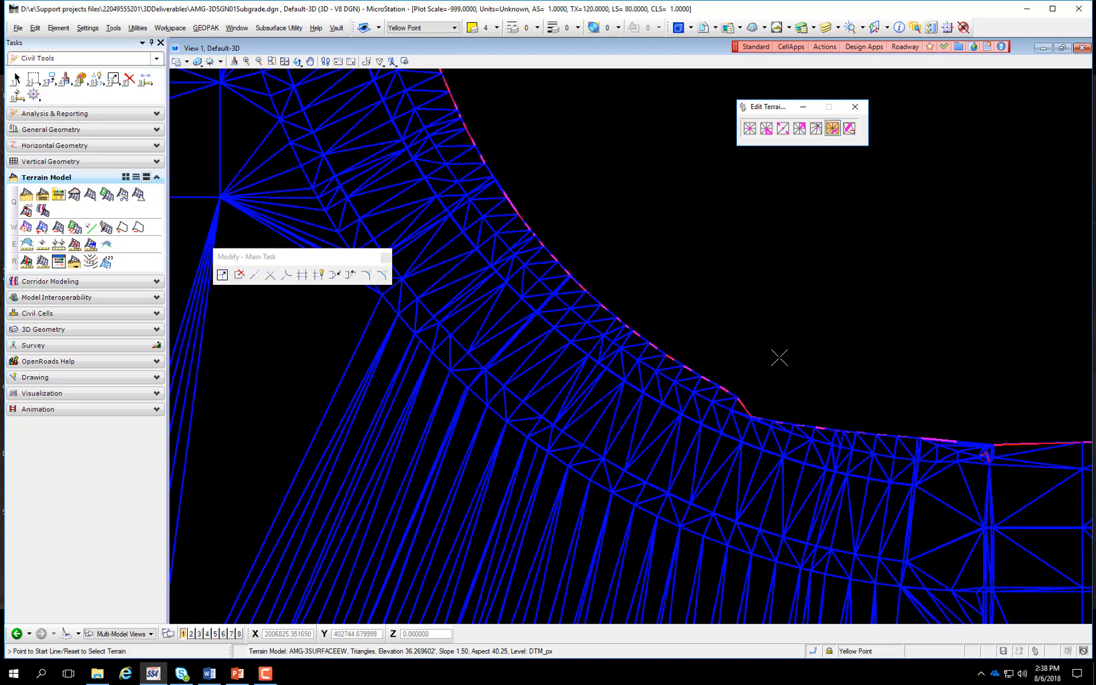
Delete the stray triangles northwest of the intersection with a line ending at the curb return's outer edge
{"action": "scroll", "coordinate": [779, 358], "scroll_direction": "down", "scroll_amount": 4}
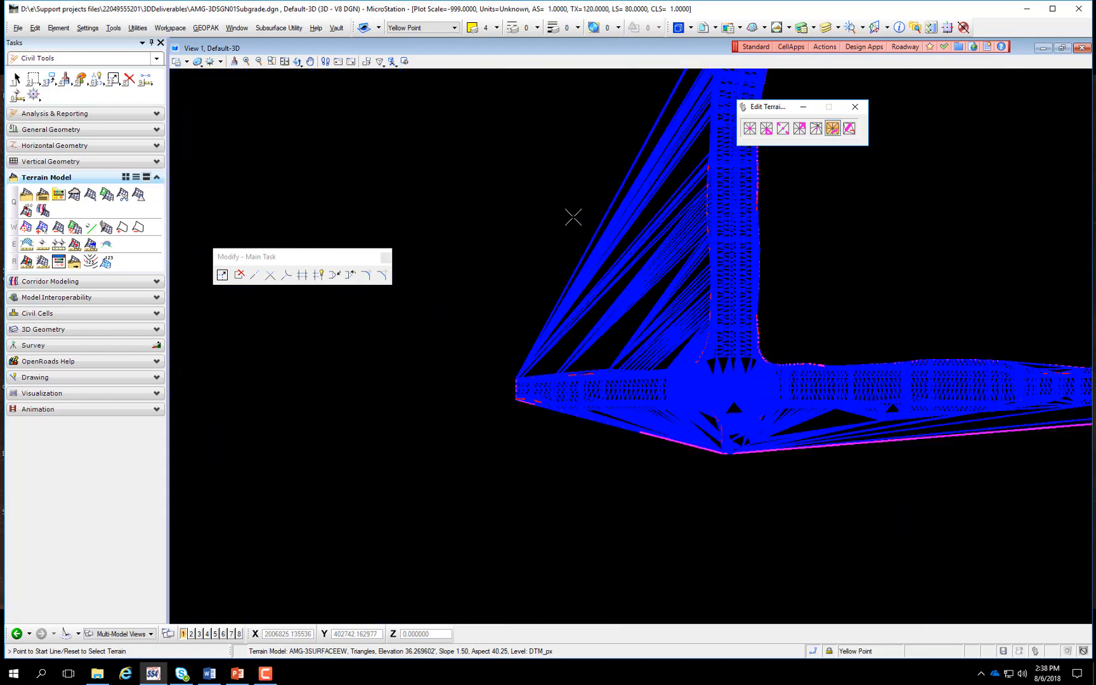
{"action": "left_click", "coordinate": [573, 218]}
{"action": "scroll", "coordinate": [675, 354], "scroll_direction": "up", "scroll_amount": 5}
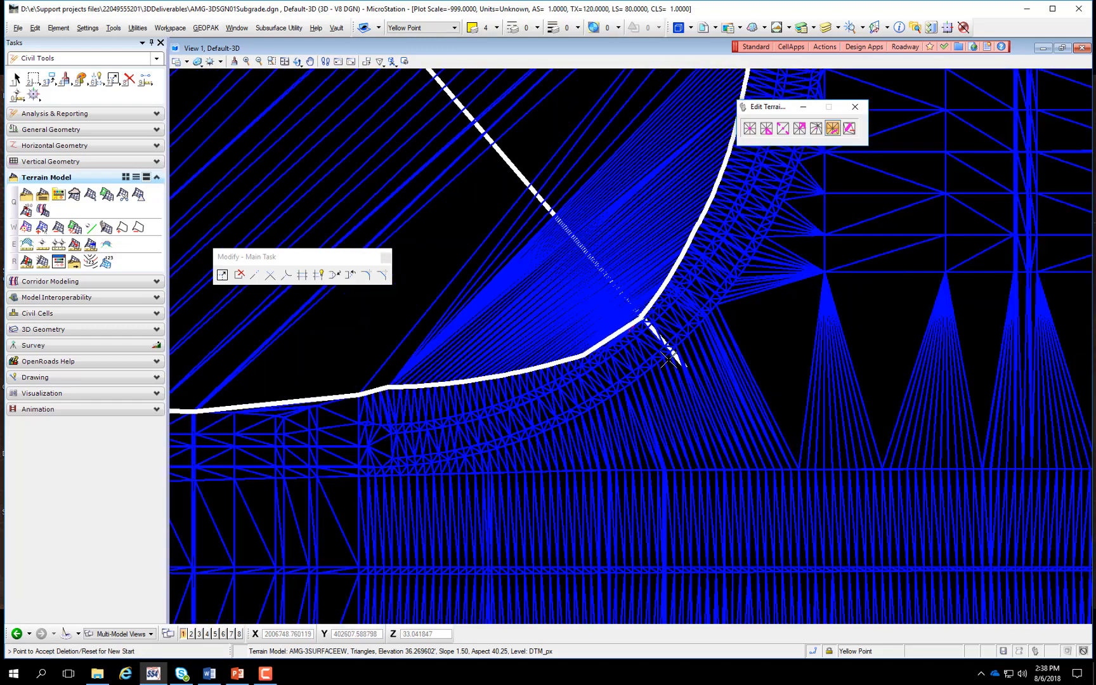
{"action": "scroll", "coordinate": [610, 343], "scroll_direction": "up", "scroll_amount": 2}
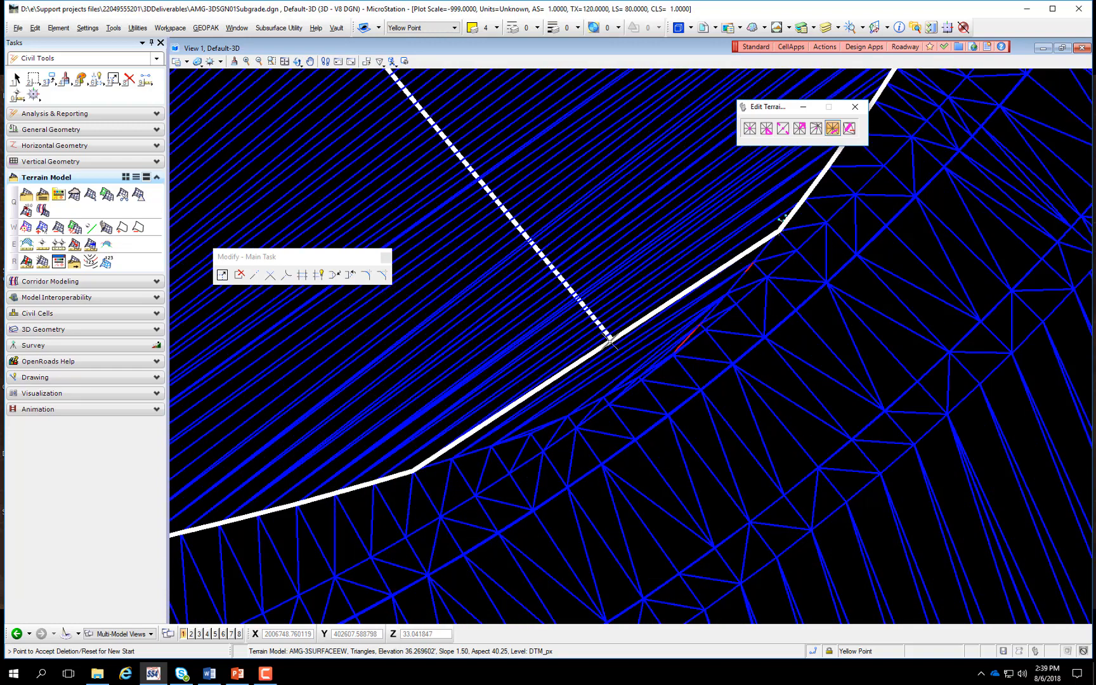
{"action": "scroll", "coordinate": [638, 368], "scroll_direction": "up", "scroll_amount": 2}
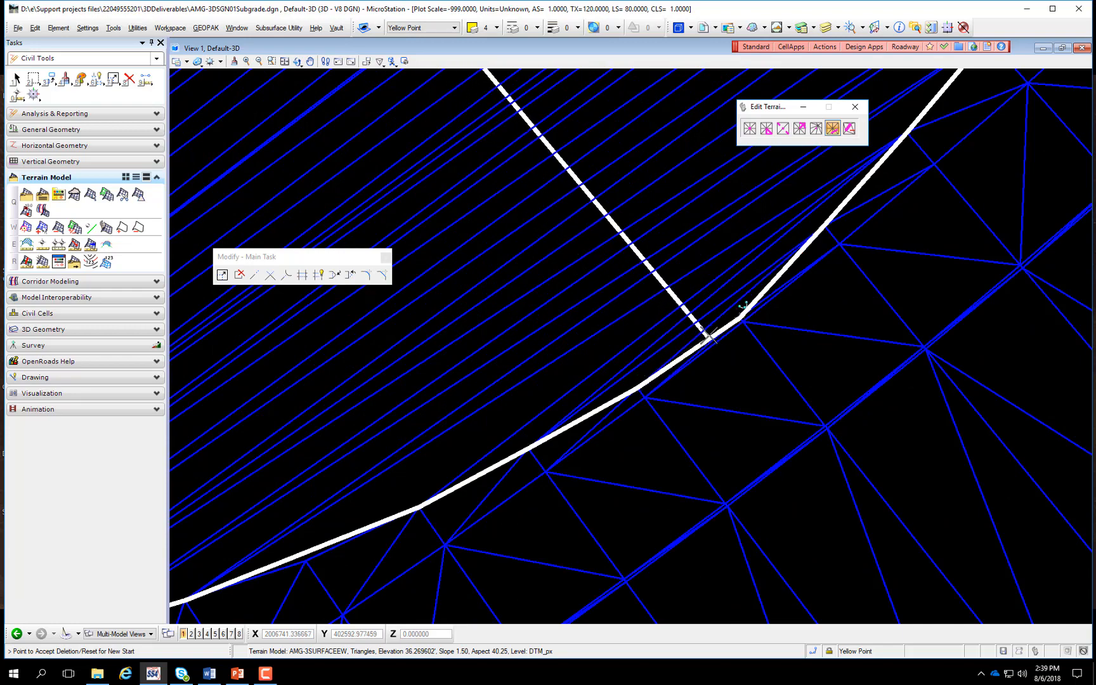
{"action": "left_click", "coordinate": [696, 320]}
{"action": "scroll", "coordinate": [651, 295], "scroll_direction": "down", "scroll_amount": 3}
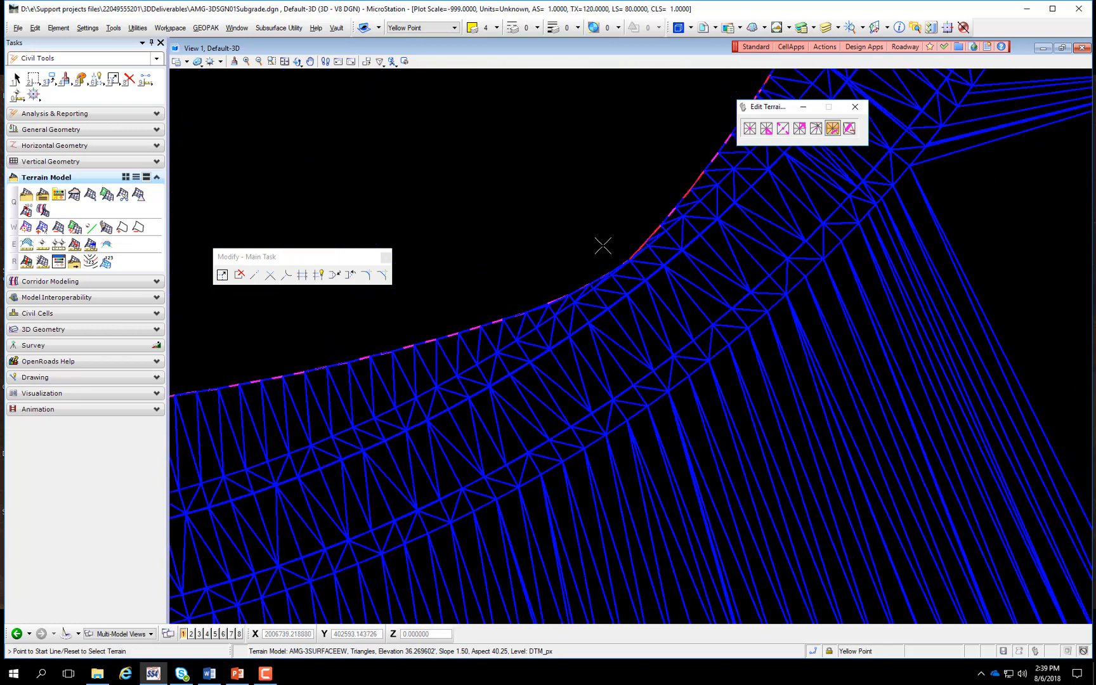
Delete the stray triangles southwest of the intersection with a line ending at the corner of the road edge
{"action": "scroll", "coordinate": [603, 246], "scroll_direction": "down", "scroll_amount": 2}
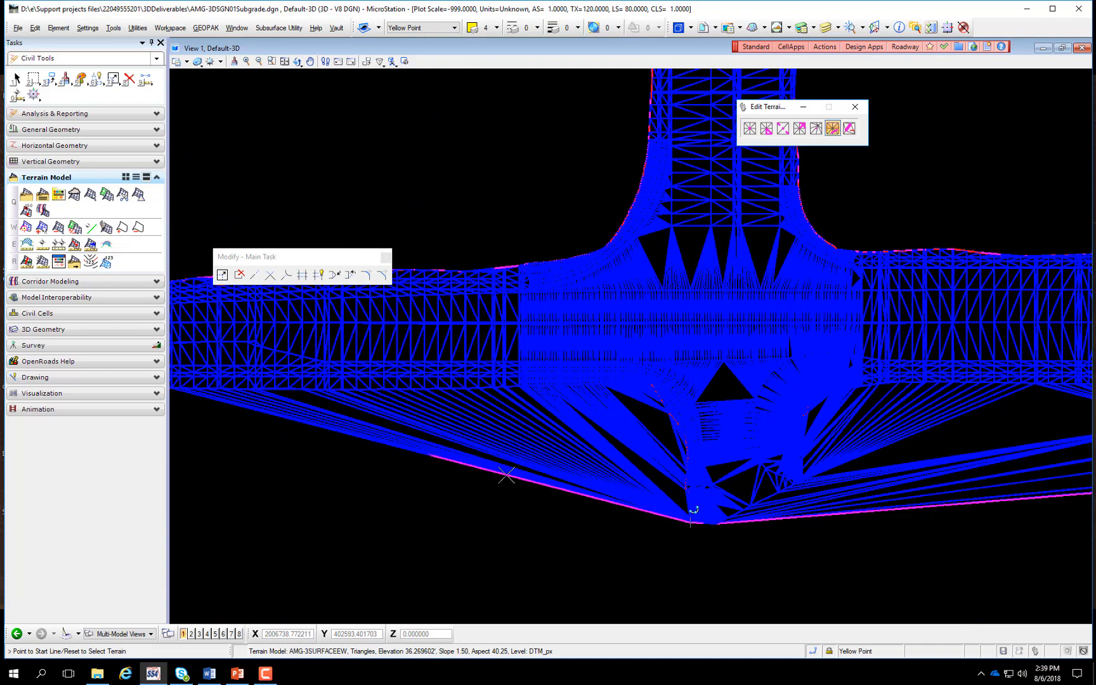
{"action": "left_click", "coordinate": [478, 525]}
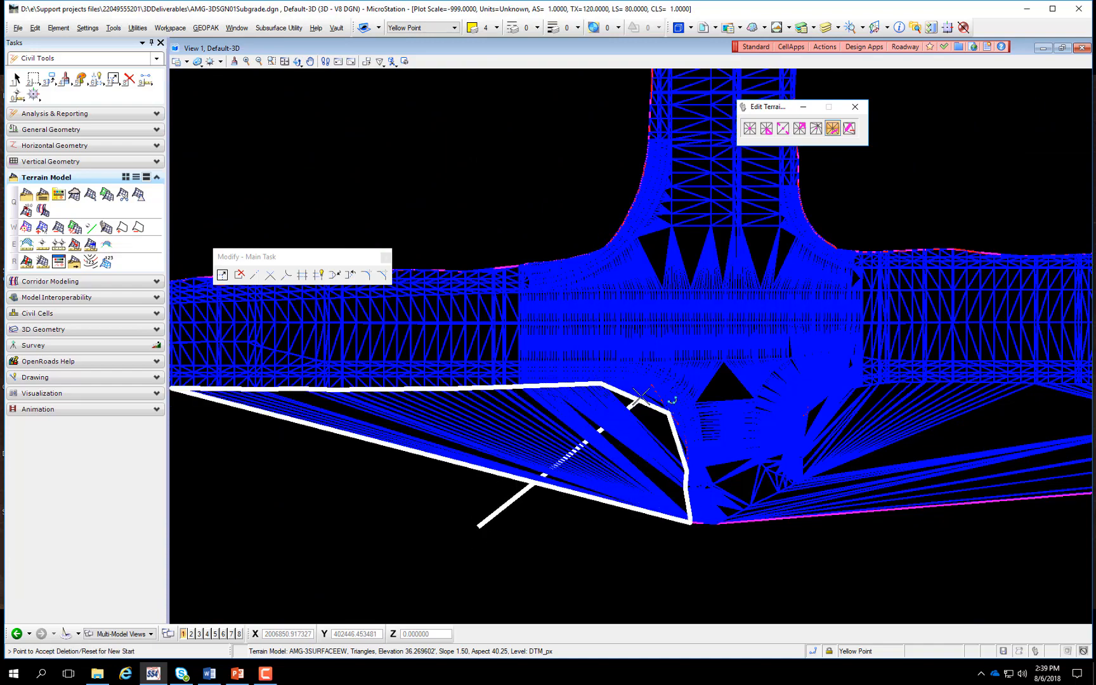
{"action": "scroll", "coordinate": [639, 398], "scroll_direction": "up", "scroll_amount": 4}
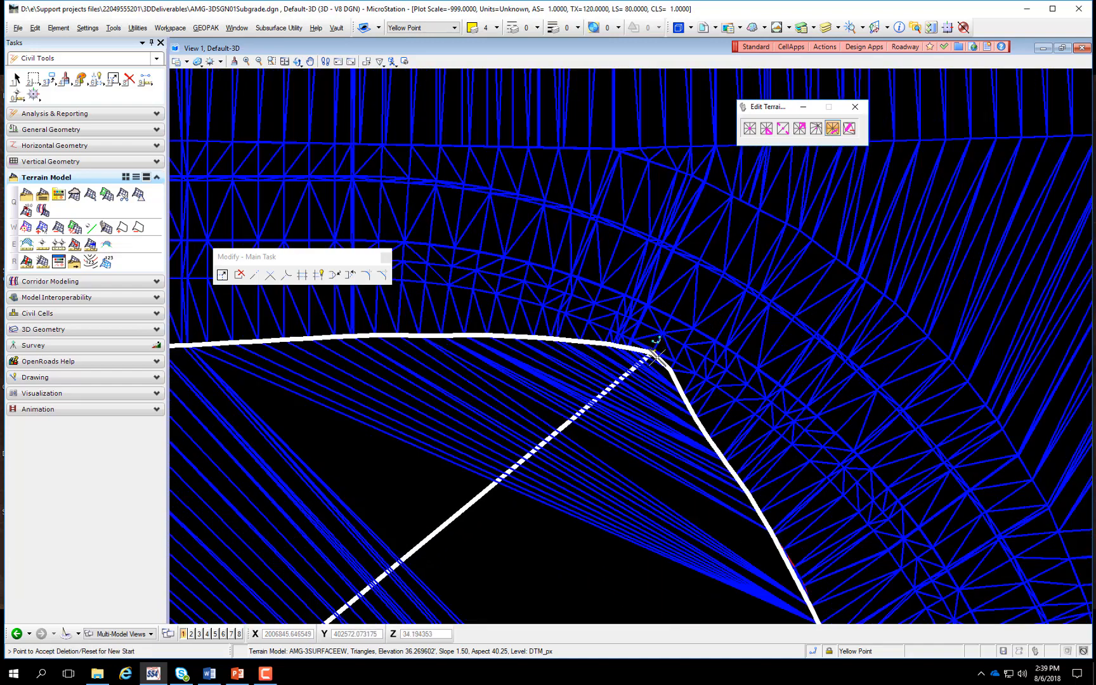
{"action": "scroll", "coordinate": [658, 356], "scroll_direction": "up", "scroll_amount": 1}
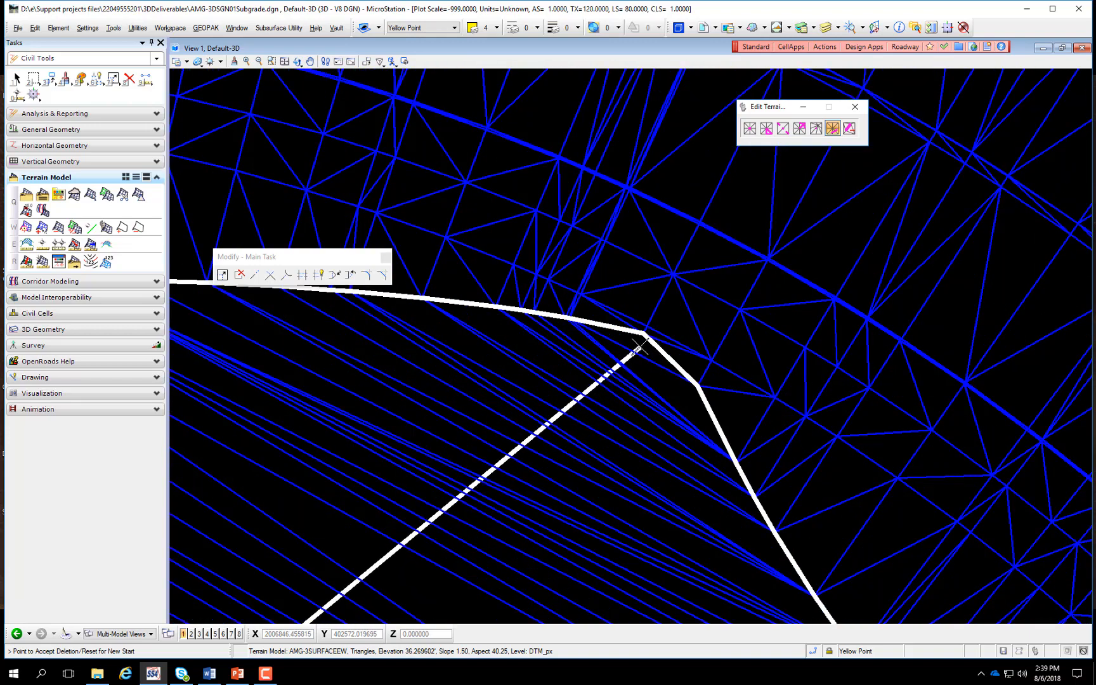
{"action": "left_click", "coordinate": [638, 345]}
{"action": "scroll", "coordinate": [654, 456], "scroll_direction": "down", "scroll_amount": 3}
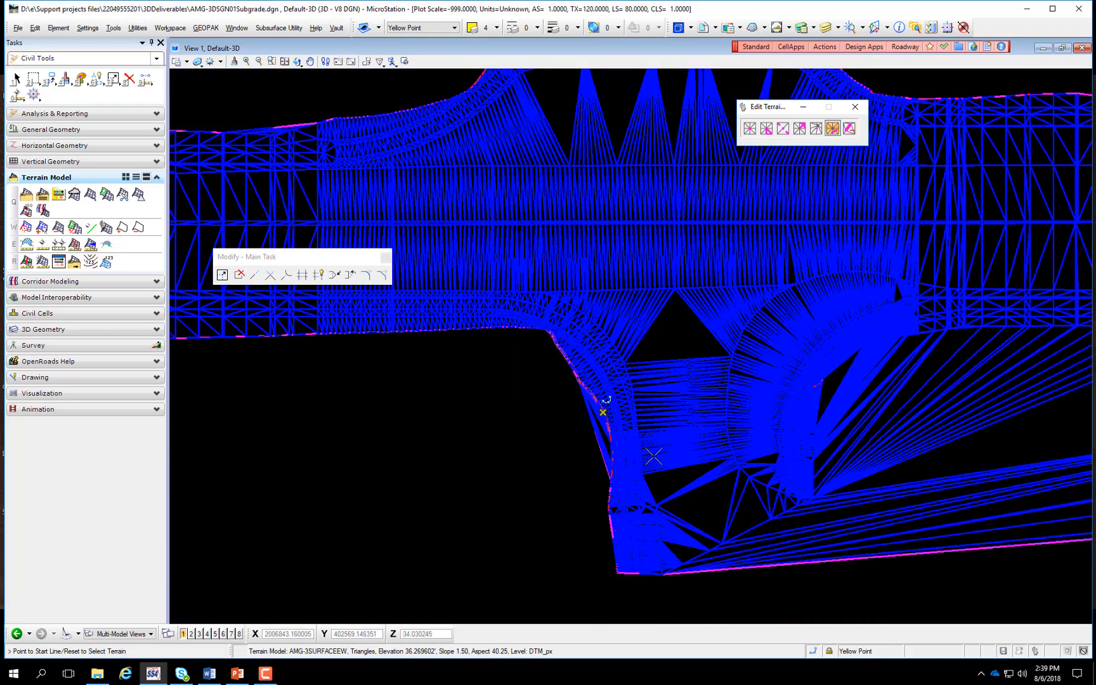
Delete the sliver triangles beside the south leg's west edge with a line ending at the southwest curb return's outer edge
{"action": "left_click", "coordinate": [581, 438]}
{"action": "scroll", "coordinate": [590, 438], "scroll_direction": "up", "scroll_amount": 5}
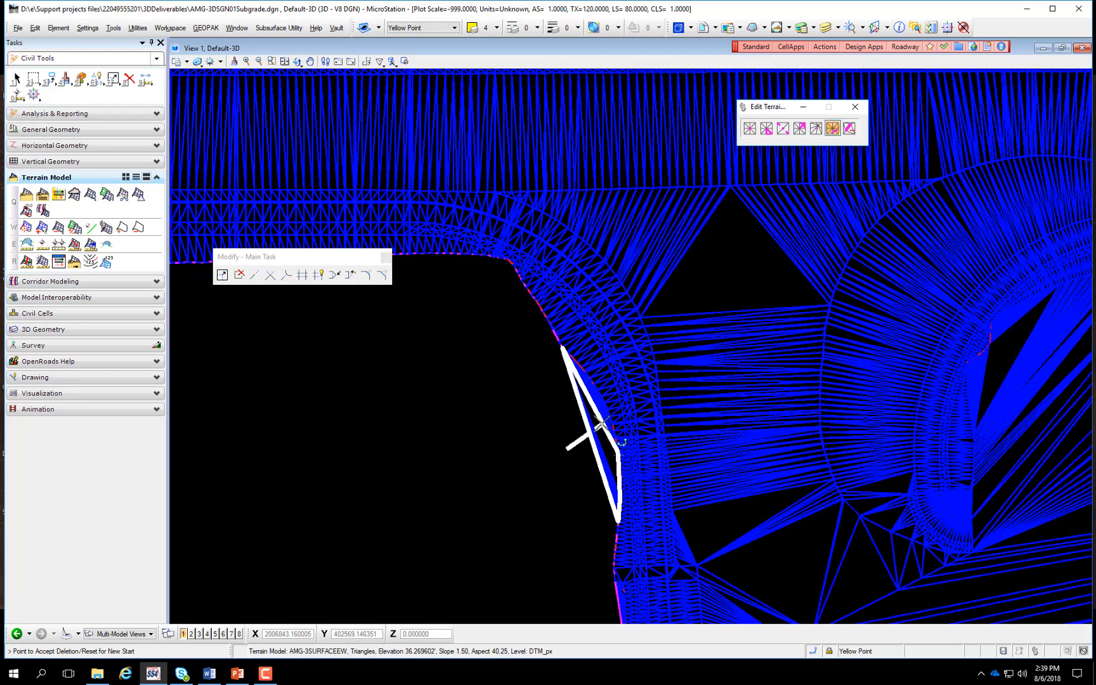
{"action": "scroll", "coordinate": [605, 376], "scroll_direction": "up", "scroll_amount": 3}
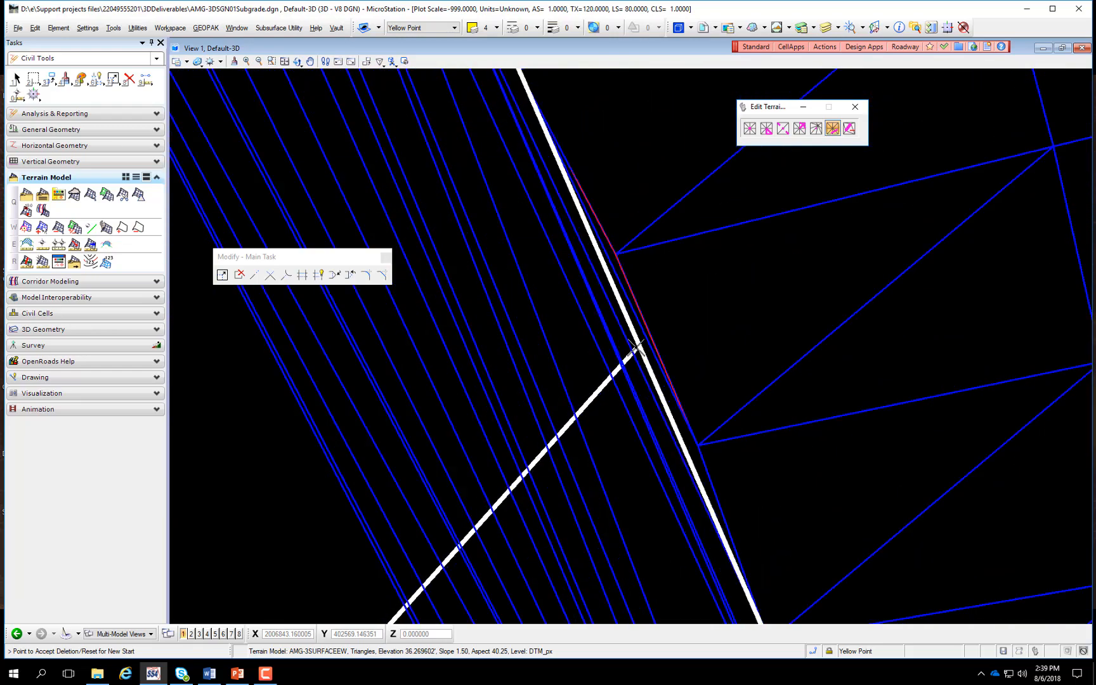
{"action": "left_click", "coordinate": [565, 347]}
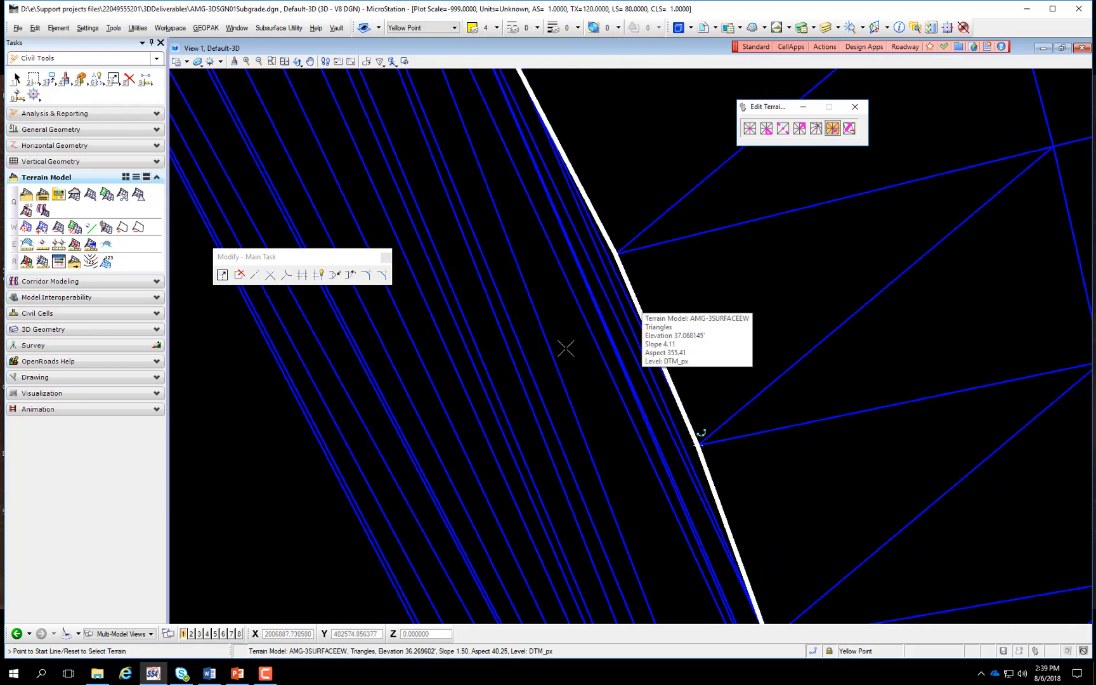
Delete the long outermost triangles southeast of the intersection, between the end of the south leg and the east road's edge
{"action": "scroll", "coordinate": [507, 343], "scroll_direction": "down", "scroll_amount": 5}
{"action": "scroll", "coordinate": [502, 343], "scroll_direction": "down", "scroll_amount": 2}
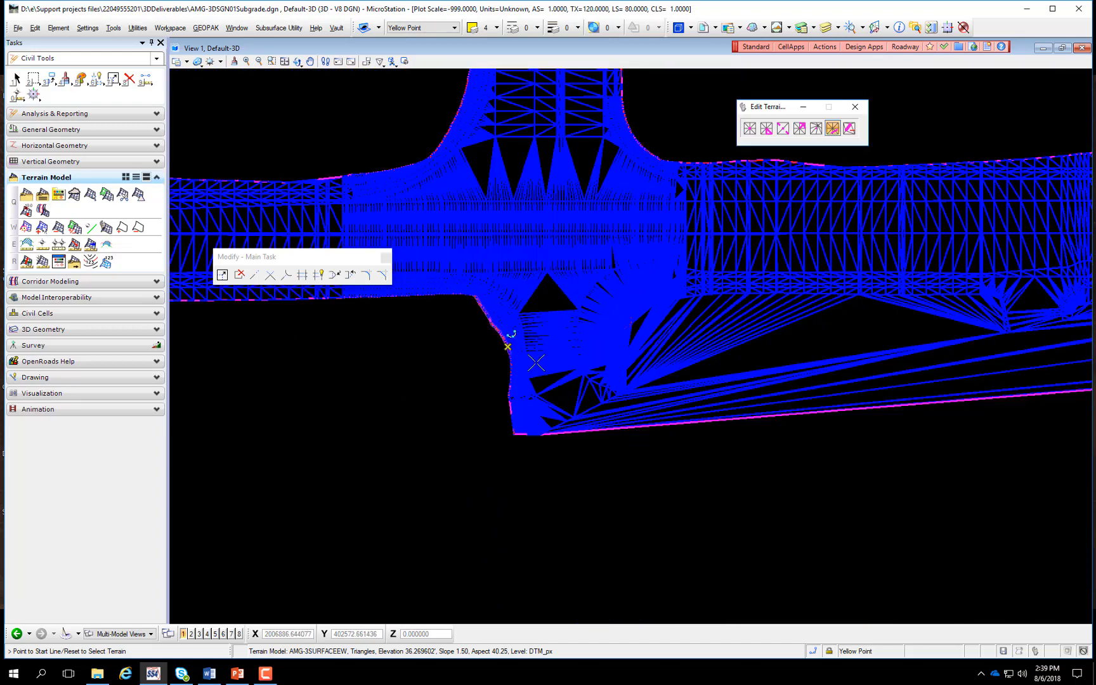
{"action": "left_click", "coordinate": [806, 430]}
{"action": "left_click", "coordinate": [803, 346]}
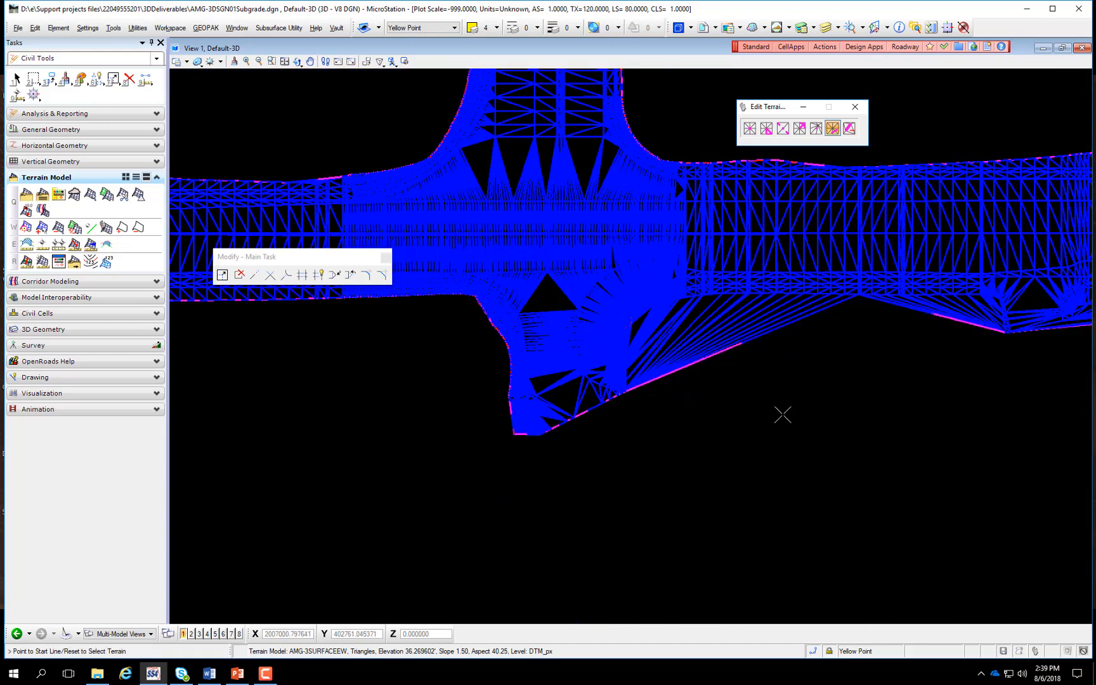
Delete the remaining stray triangles outside the southeast curb return and along the south leg's east edge, back to the road edge
{"action": "left_click", "coordinate": [747, 363]}
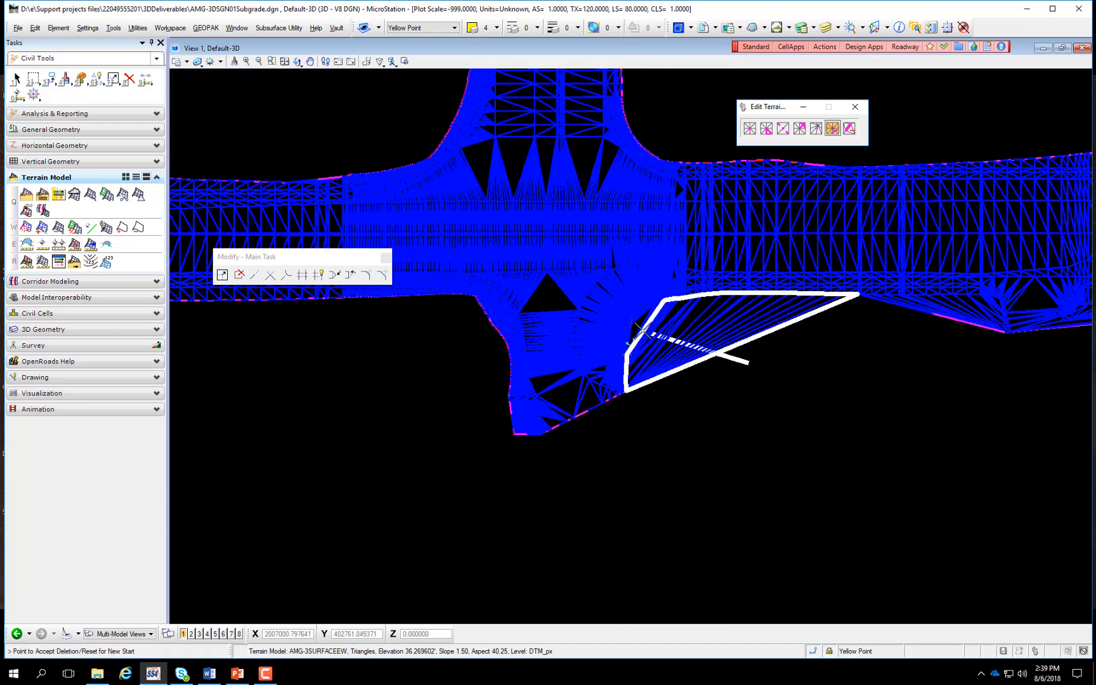
{"action": "left_click", "coordinate": [642, 334]}
{"action": "scroll", "coordinate": [639, 318], "scroll_direction": "up", "scroll_amount": 4}
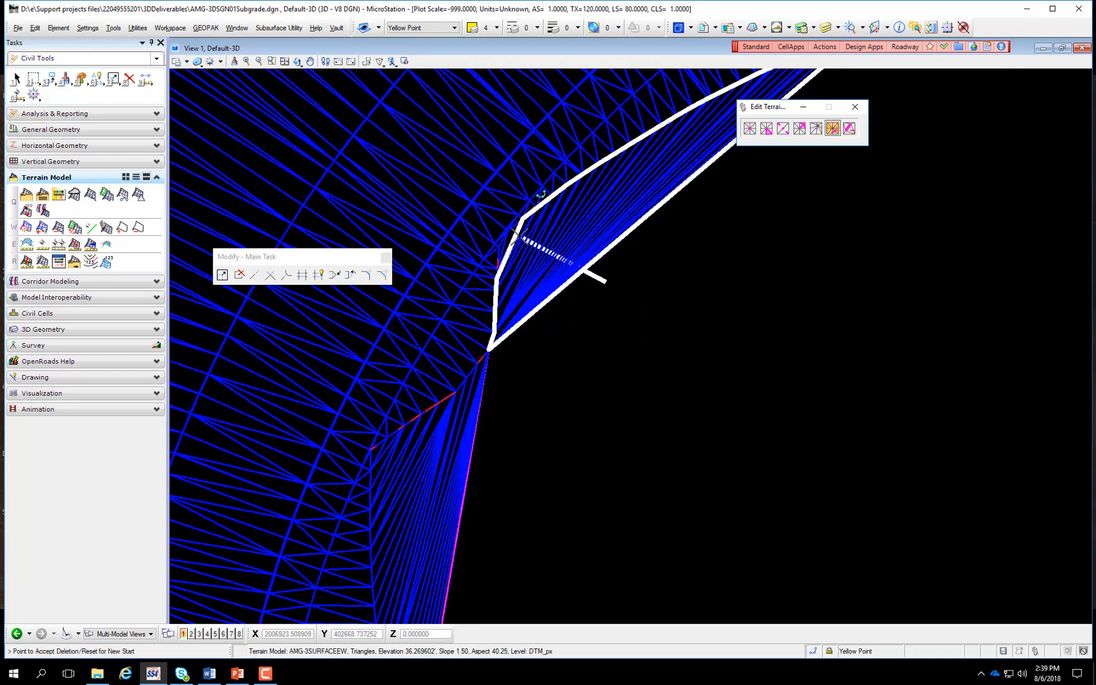
{"action": "left_click", "coordinate": [521, 274]}
{"action": "left_click", "coordinate": [526, 477]}
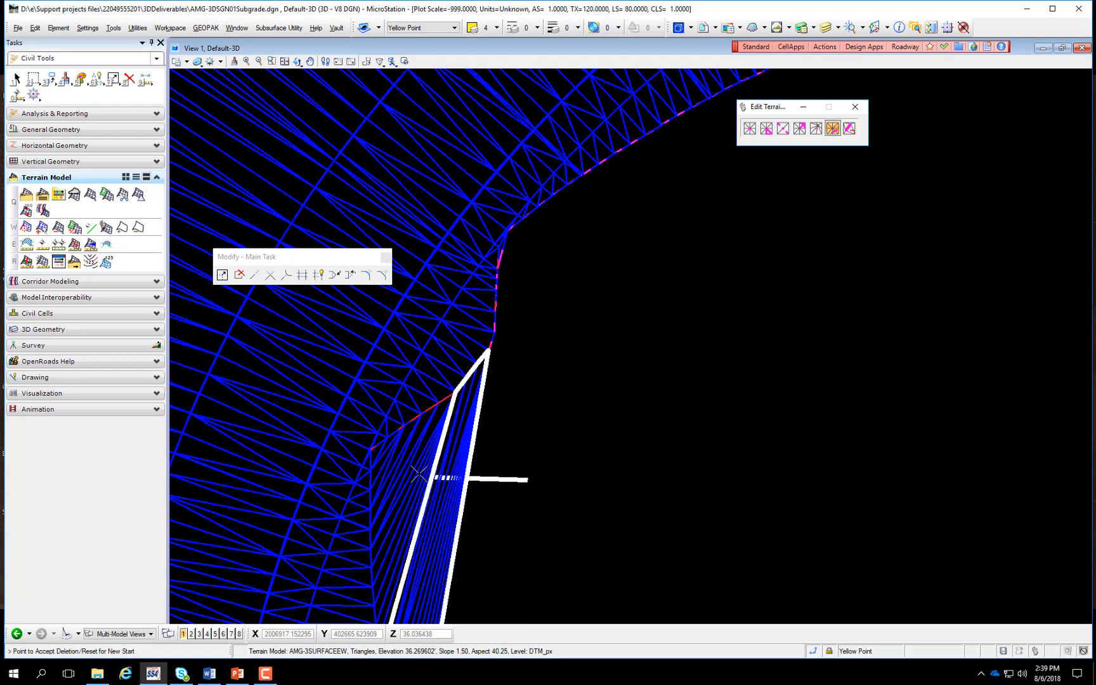
{"action": "left_click", "coordinate": [371, 454]}
{"action": "scroll", "coordinate": [536, 475], "scroll_direction": "down", "scroll_amount": 5}
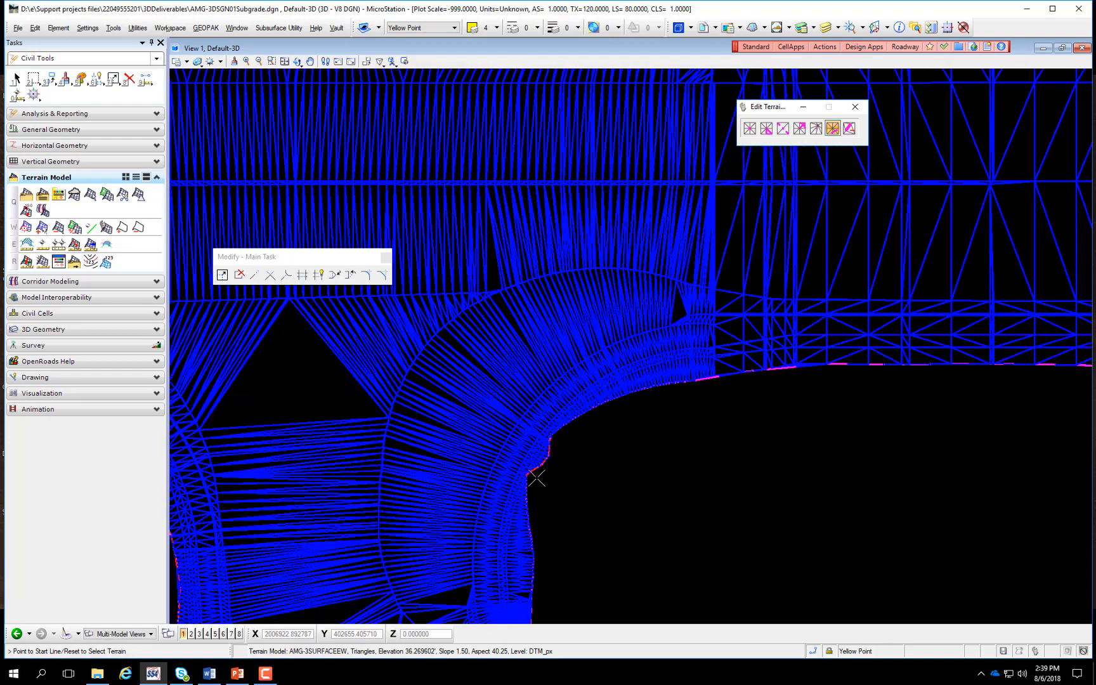
Delete the stray triangles along the curved road's southeast side, ending the line at the upper intersection's south curb return
{"action": "scroll", "coordinate": [706, 488], "scroll_direction": "down", "scroll_amount": 5}
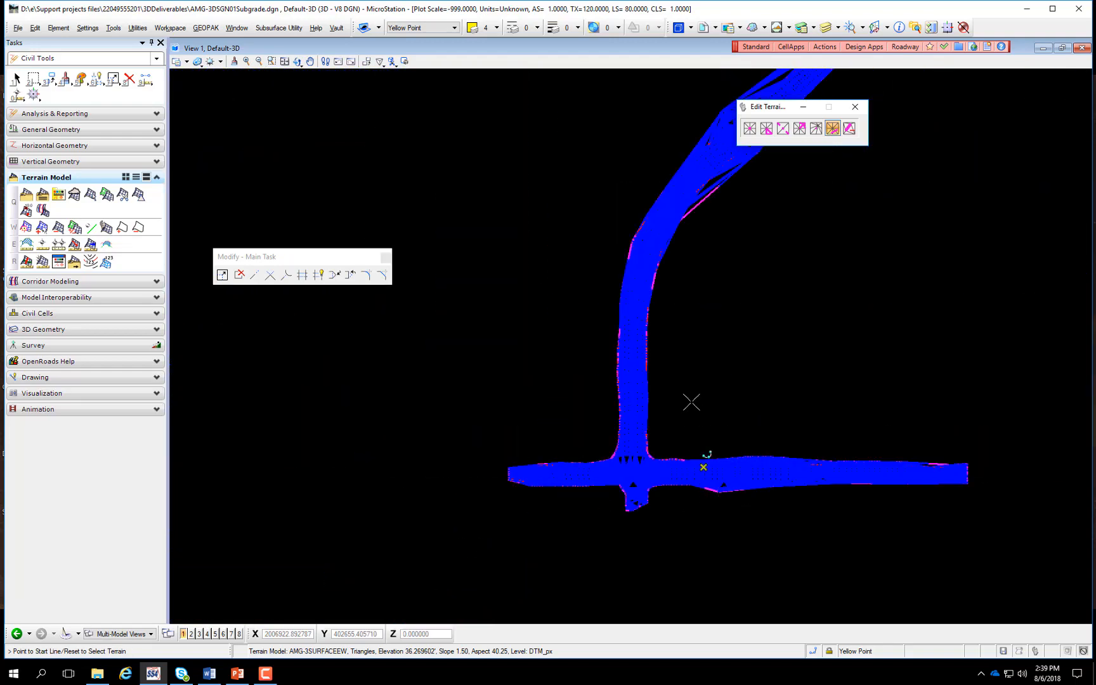
{"action": "scroll", "coordinate": [668, 325], "scroll_direction": "down", "scroll_amount": 5}
{"action": "scroll", "coordinate": [671, 232], "scroll_direction": "up", "scroll_amount": 5}
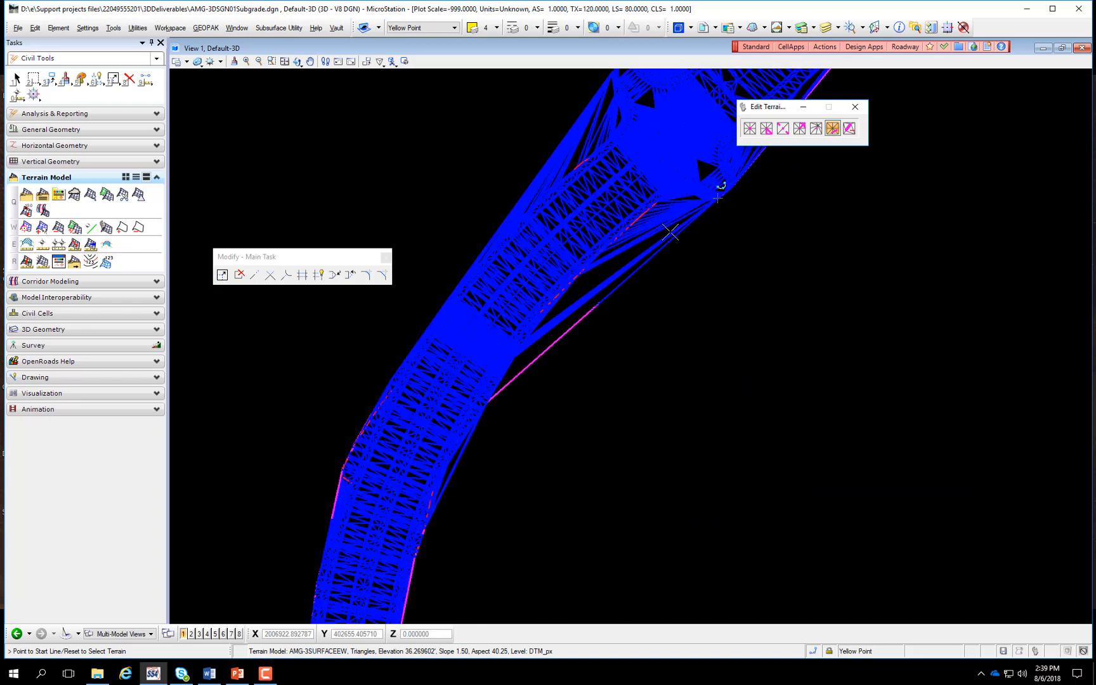
{"action": "left_click", "coordinate": [639, 299]}
{"action": "scroll", "coordinate": [663, 222], "scroll_direction": "up", "scroll_amount": 5}
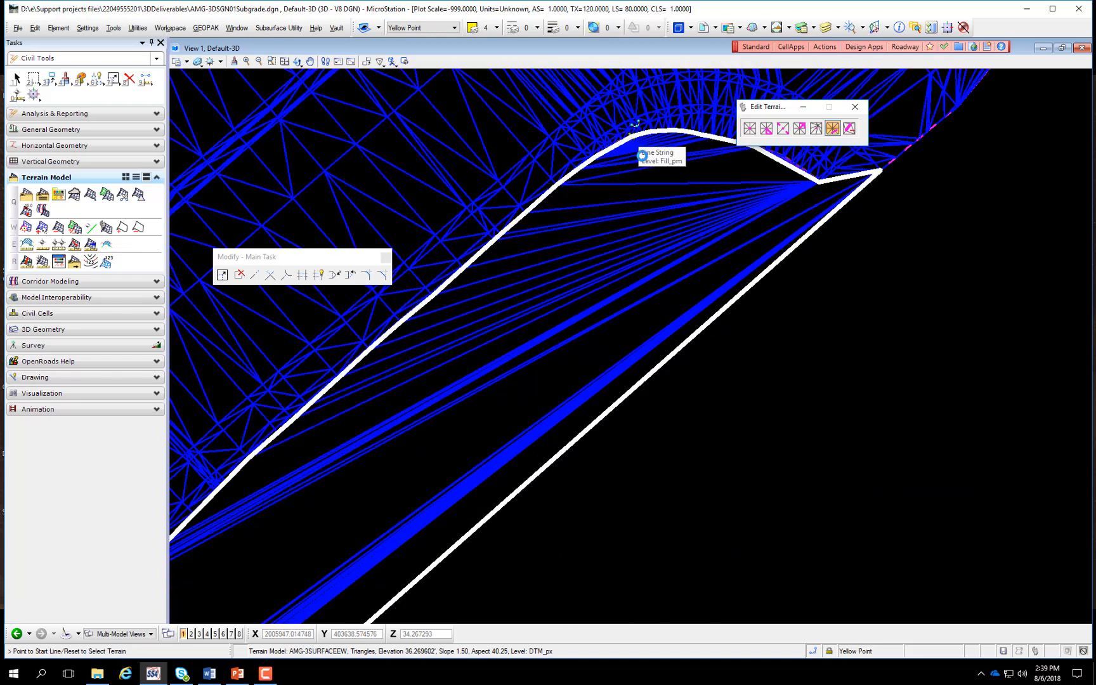
{"action": "left_click", "coordinate": [636, 257]}
Delete the stray triangles on both sides of the upper intersection's northwest leg, ending each line at the curb return's outer edge
{"action": "scroll", "coordinate": [638, 307], "scroll_direction": "down", "scroll_amount": 3}
{"action": "left_click", "coordinate": [477, 173]}
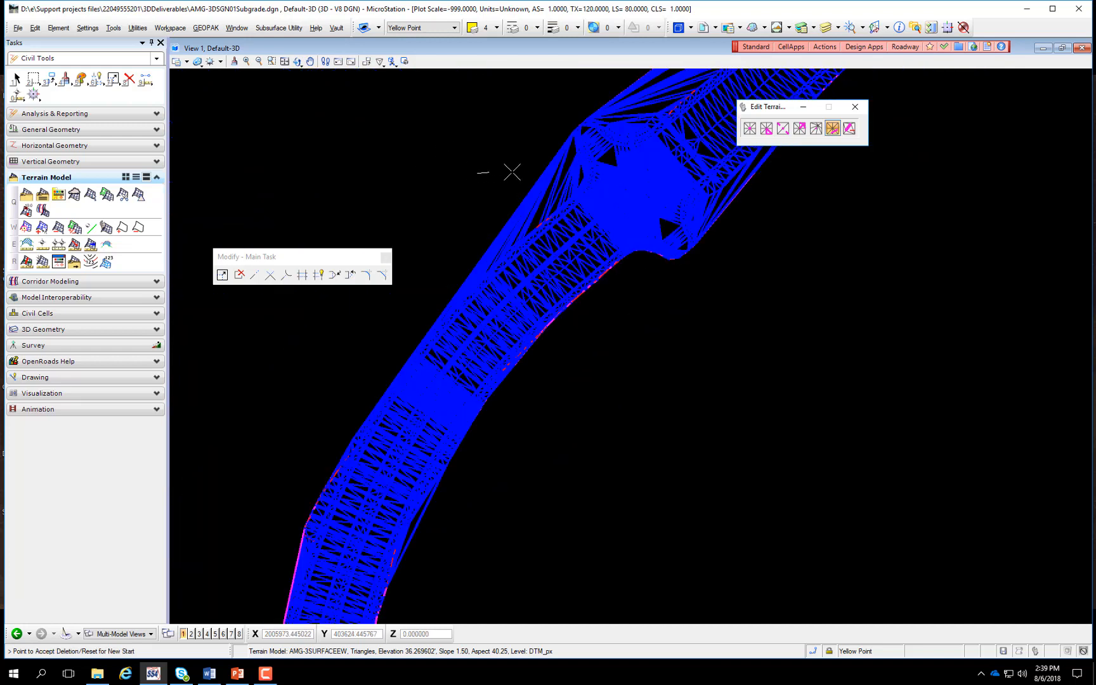
{"action": "left_click", "coordinate": [584, 184]}
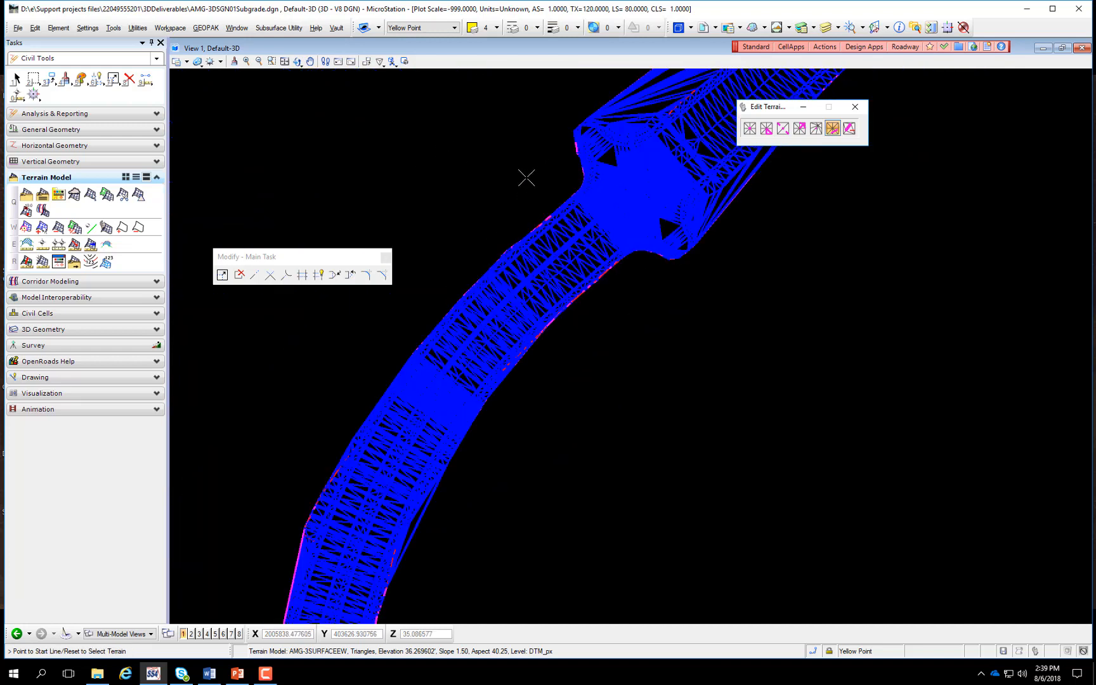
{"action": "left_click", "coordinate": [611, 94]}
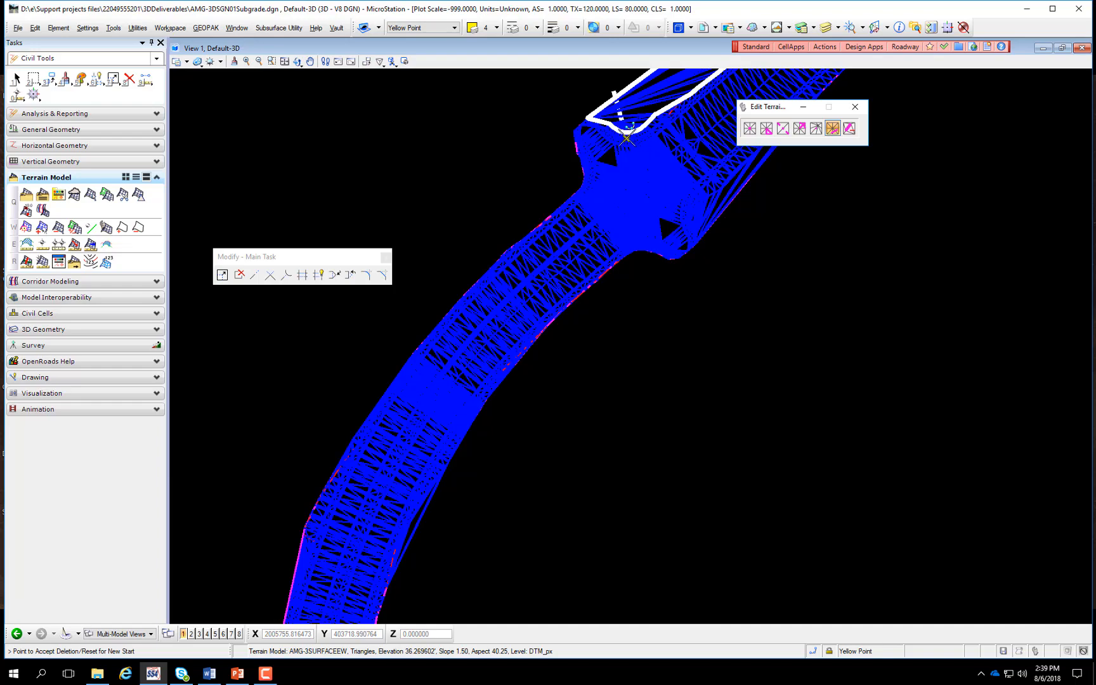
{"action": "scroll", "coordinate": [627, 137], "scroll_direction": "up", "scroll_amount": 4}
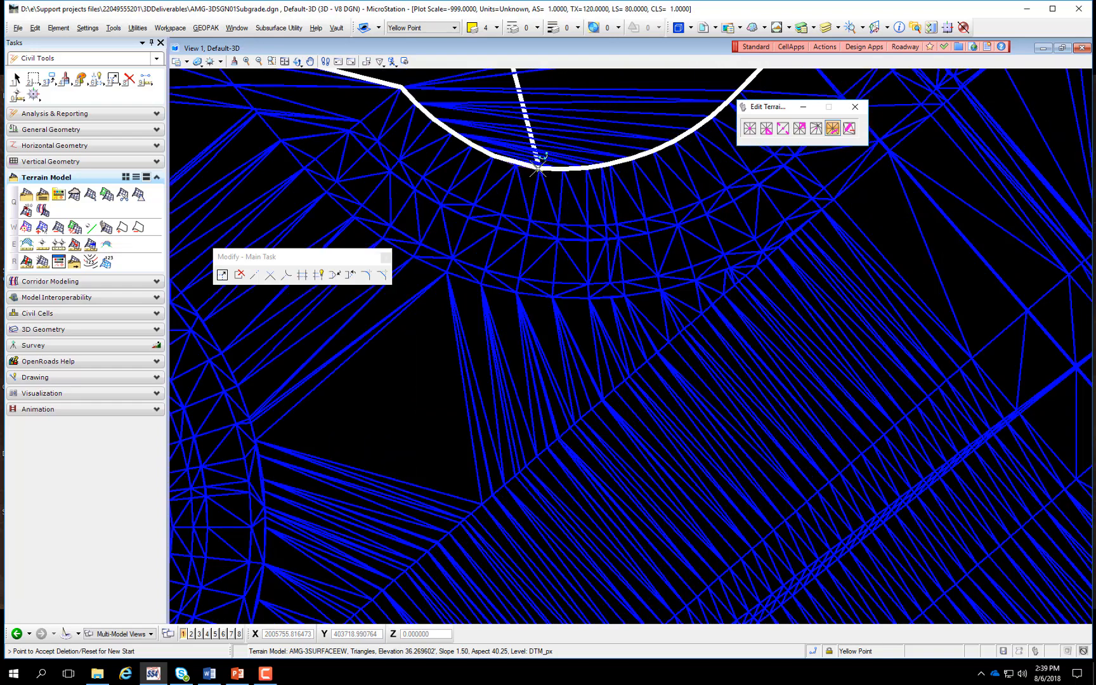
{"action": "left_click", "coordinate": [537, 163]}
Delete the stray triangles outside the upper intersection's east curb return with a line ending at its outer edge
{"action": "scroll", "coordinate": [500, 145], "scroll_direction": "down", "scroll_amount": 5}
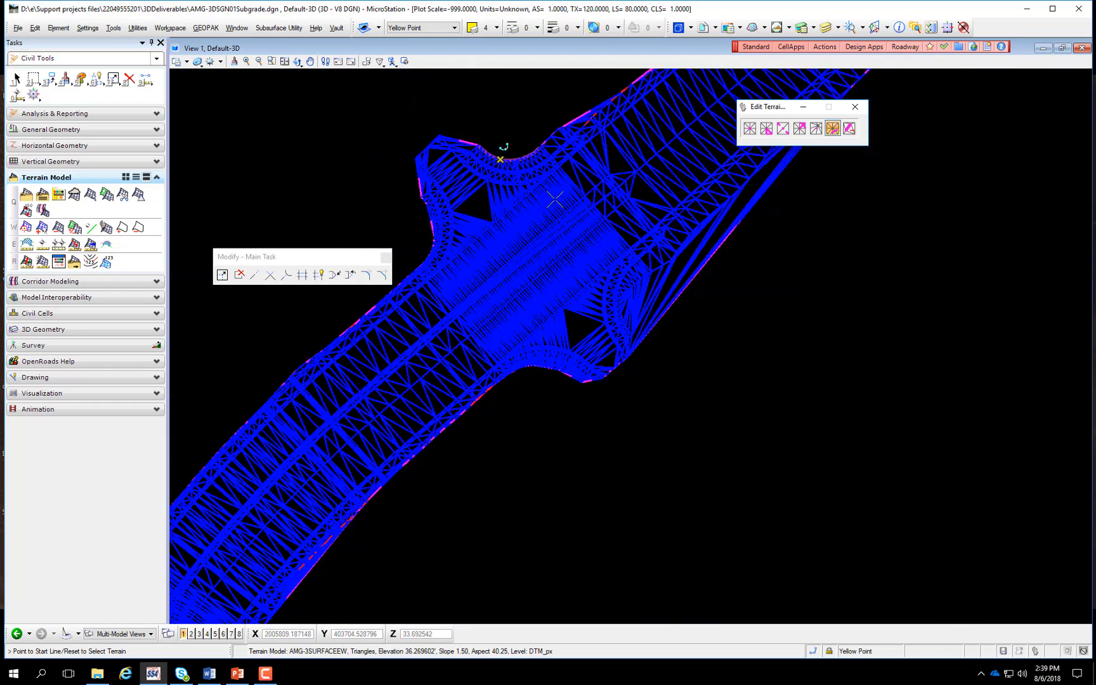
{"action": "left_click", "coordinate": [720, 279]}
{"action": "scroll", "coordinate": [609, 289], "scroll_direction": "up", "scroll_amount": 4}
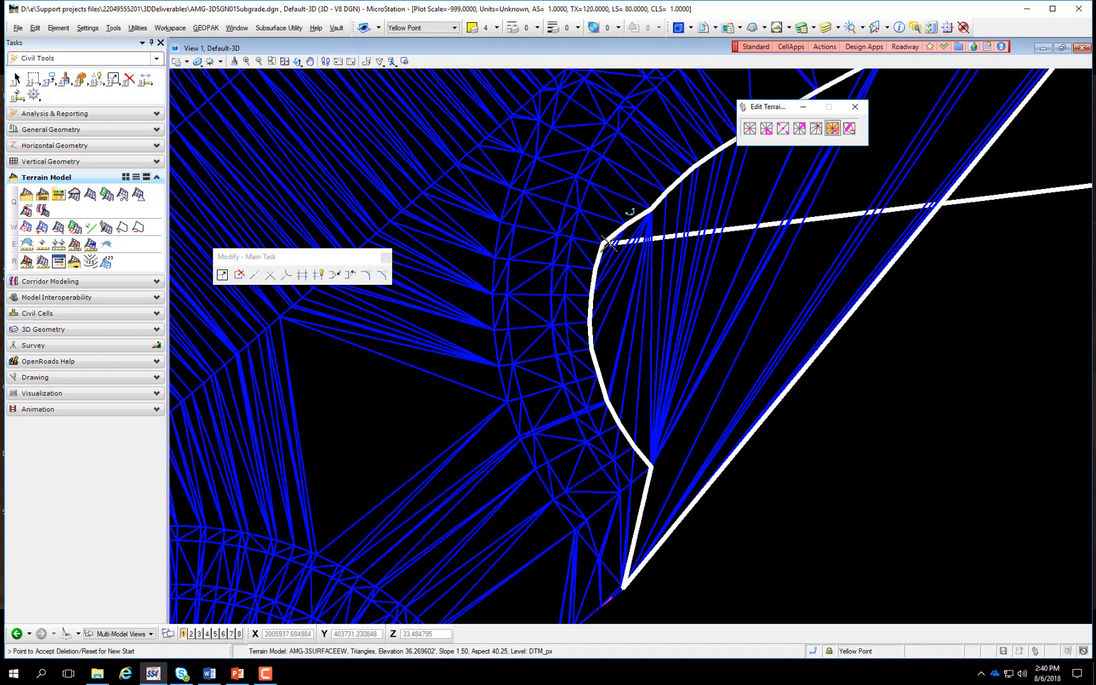
{"action": "left_click", "coordinate": [608, 243]}
Delete the sliver triangles on the southeast edge of the road beyond the upper intersection and end the terrain deletion
{"action": "scroll", "coordinate": [619, 264], "scroll_direction": "down", "scroll_amount": 5}
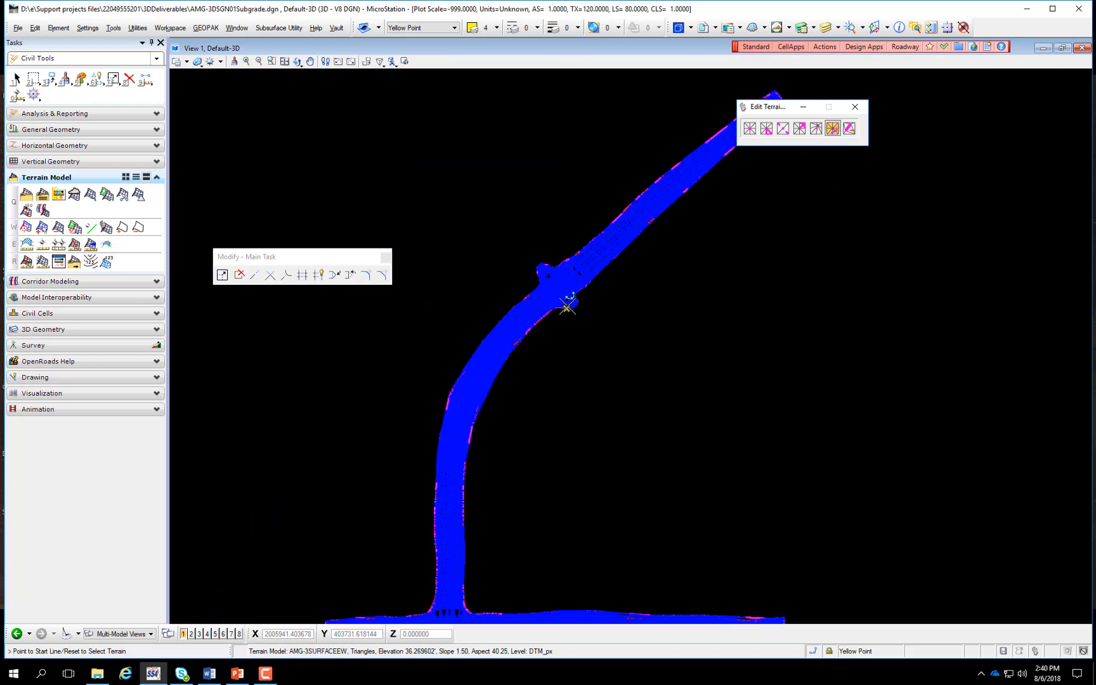
{"action": "scroll", "coordinate": [654, 234], "scroll_direction": "up", "scroll_amount": 5}
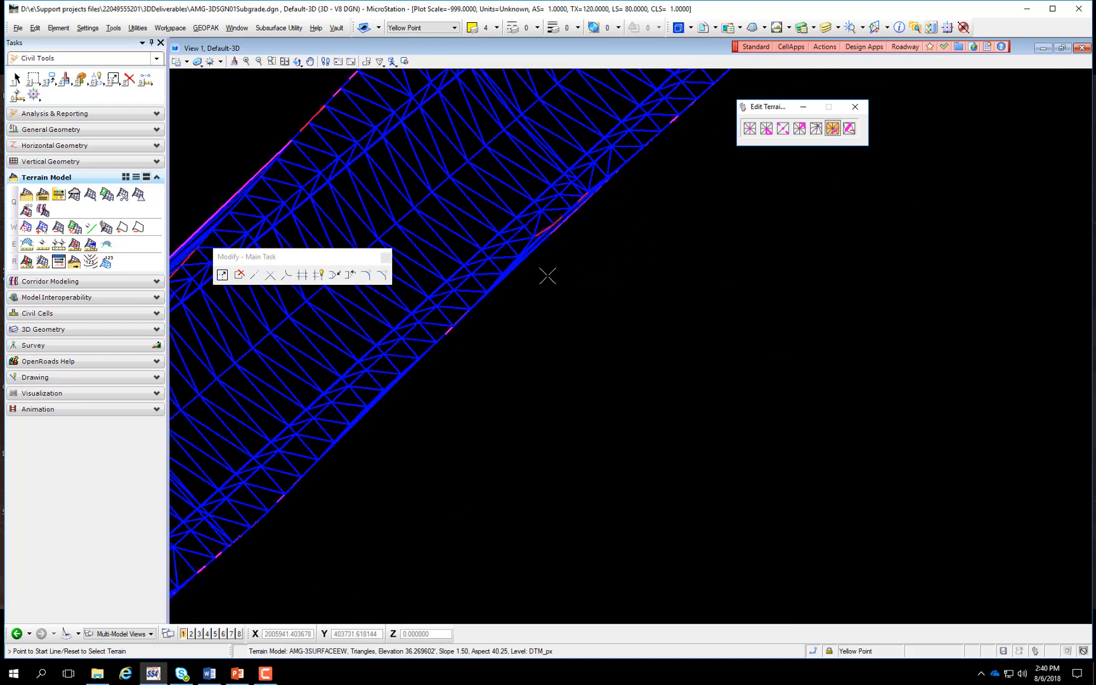
{"action": "left_click", "coordinate": [536, 246]}
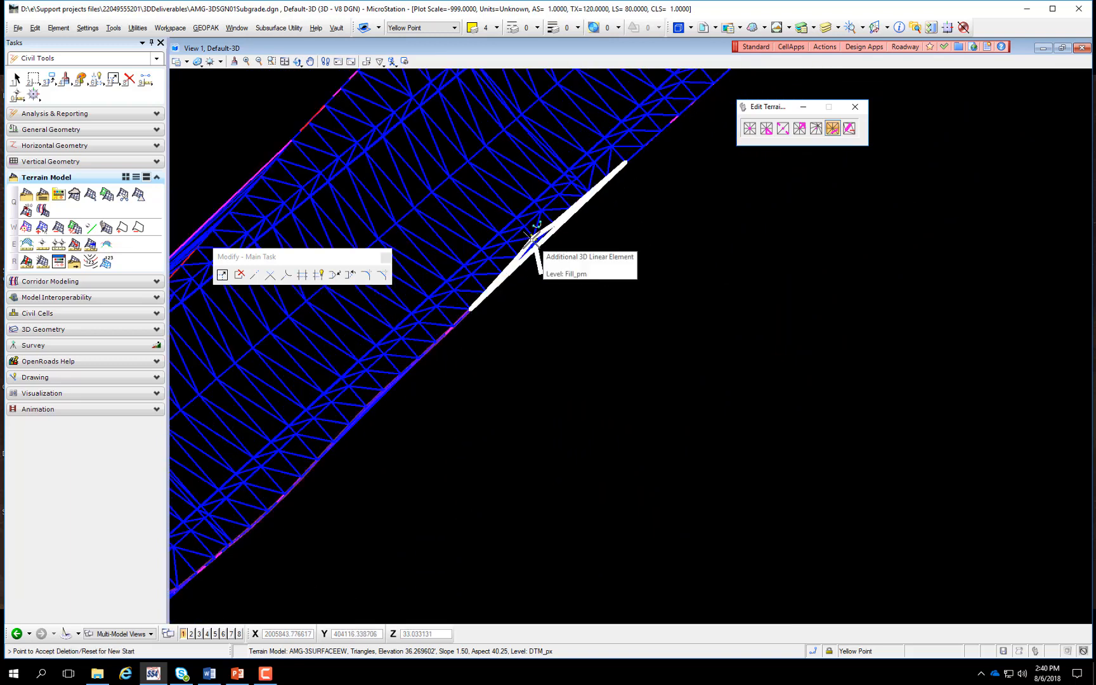
{"action": "left_click", "coordinate": [535, 239]}
{"action": "scroll", "coordinate": [574, 283], "scroll_direction": "down", "scroll_amount": 5}
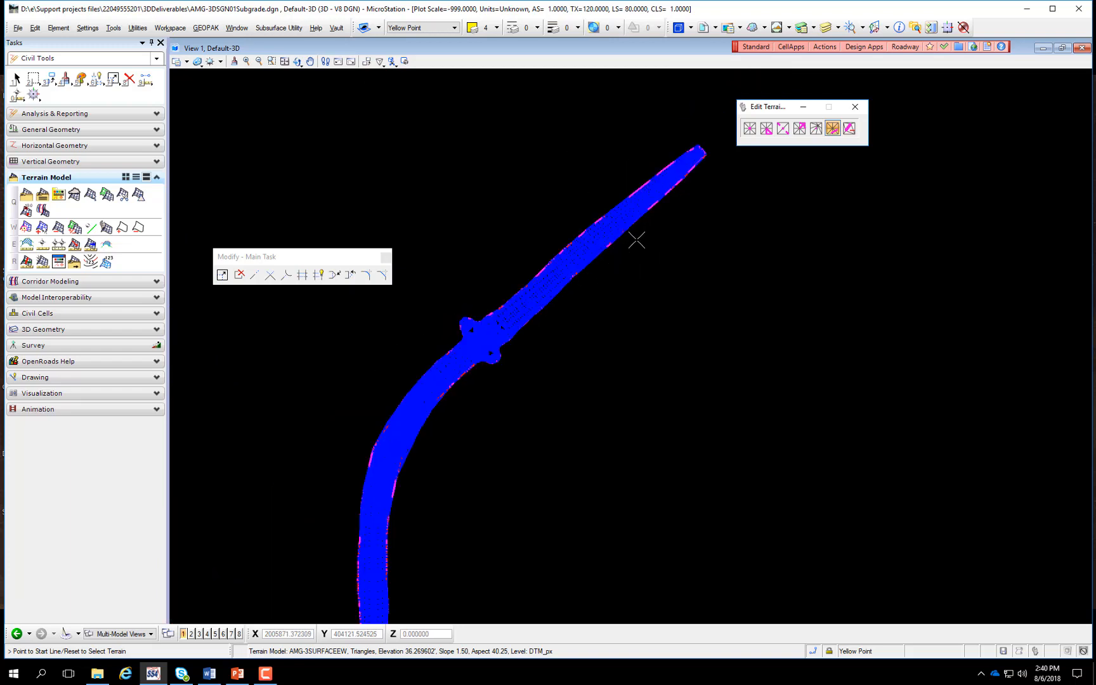
{"action": "scroll", "coordinate": [636, 240], "scroll_direction": "up", "scroll_amount": 3}
{"action": "scroll", "coordinate": [598, 236], "scroll_direction": "down", "scroll_amount": 6}
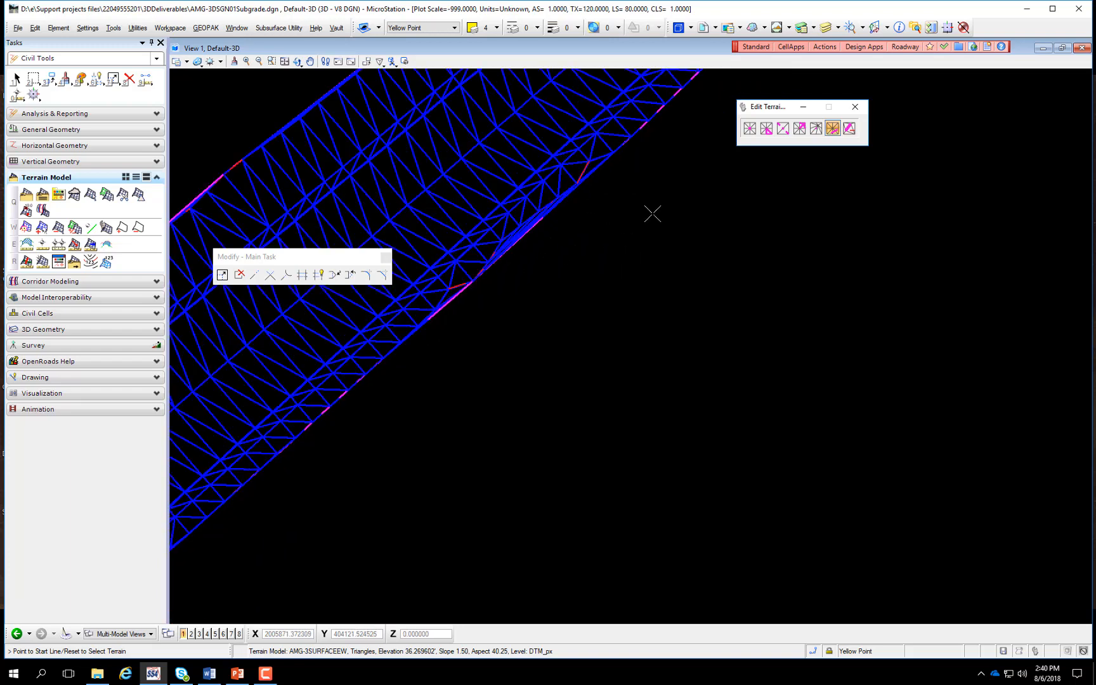
{"action": "right_click", "coordinate": [543, 229]}
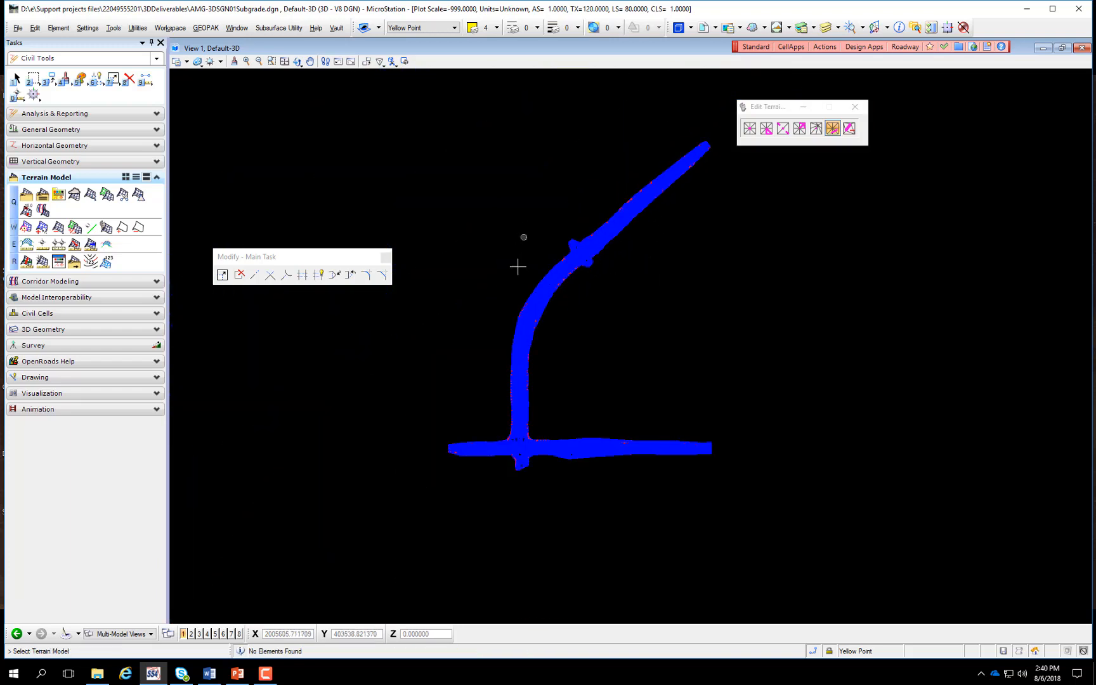
Examine the trimmed terrain model from rotated 3D views, checking the triangles and edges around the main intersection's curb return
{"action": "middle_click_drag", "start_coordinate": [698, 582], "coordinate": [615, 352], "text": "shift"}
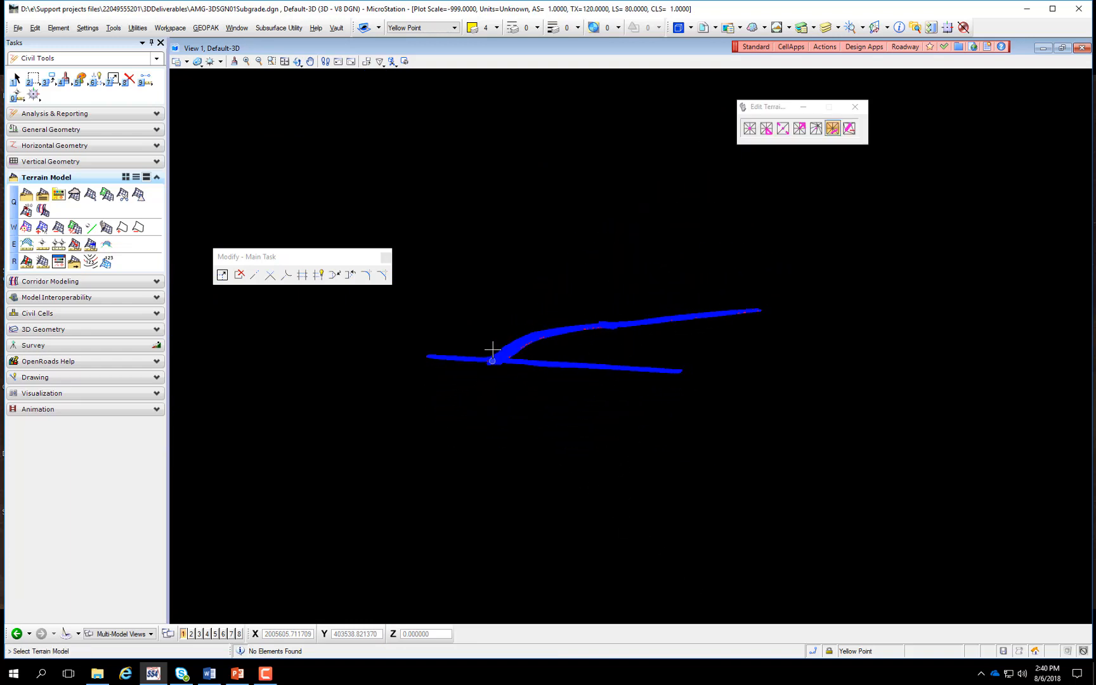
{"action": "scroll", "coordinate": [492, 349], "scroll_direction": "up", "scroll_amount": 8}
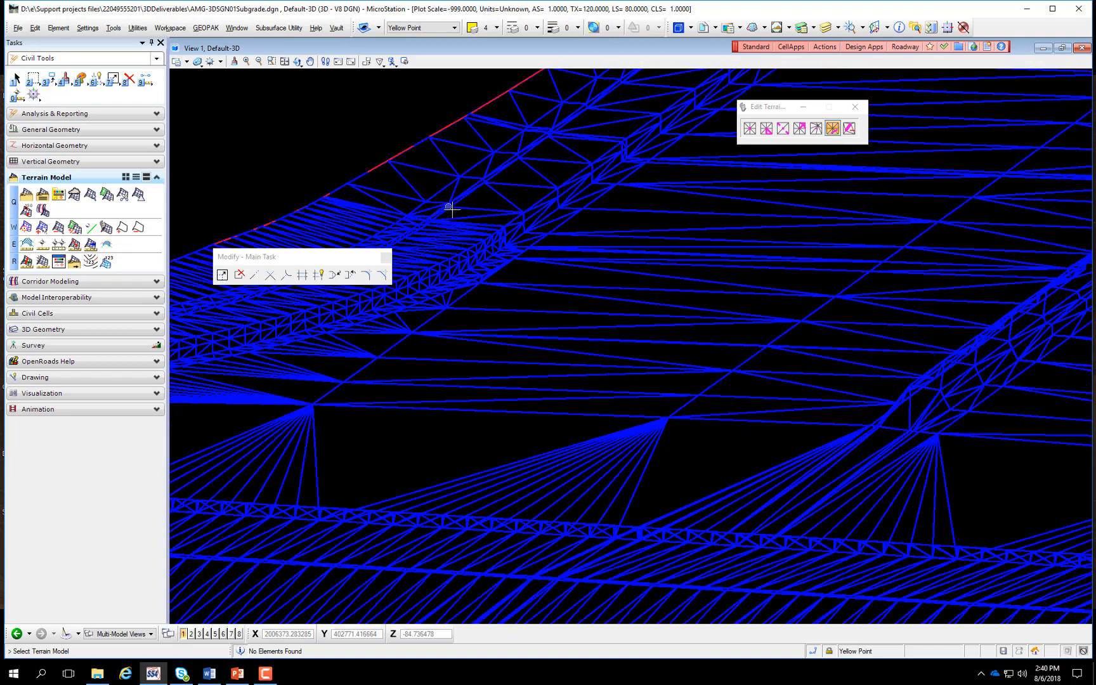
{"action": "scroll", "coordinate": [528, 273], "scroll_direction": "up", "scroll_amount": 2}
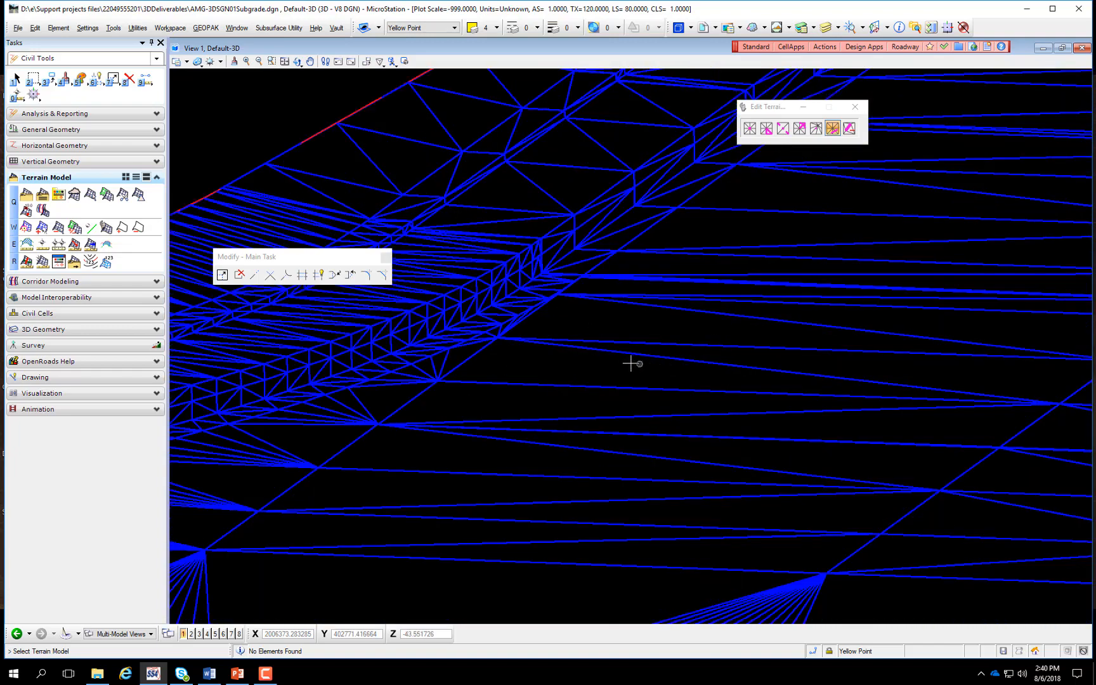
{"action": "scroll", "coordinate": [629, 363], "scroll_direction": "down", "scroll_amount": 3}
{"action": "scroll", "coordinate": [587, 305], "scroll_direction": "up", "scroll_amount": 2}
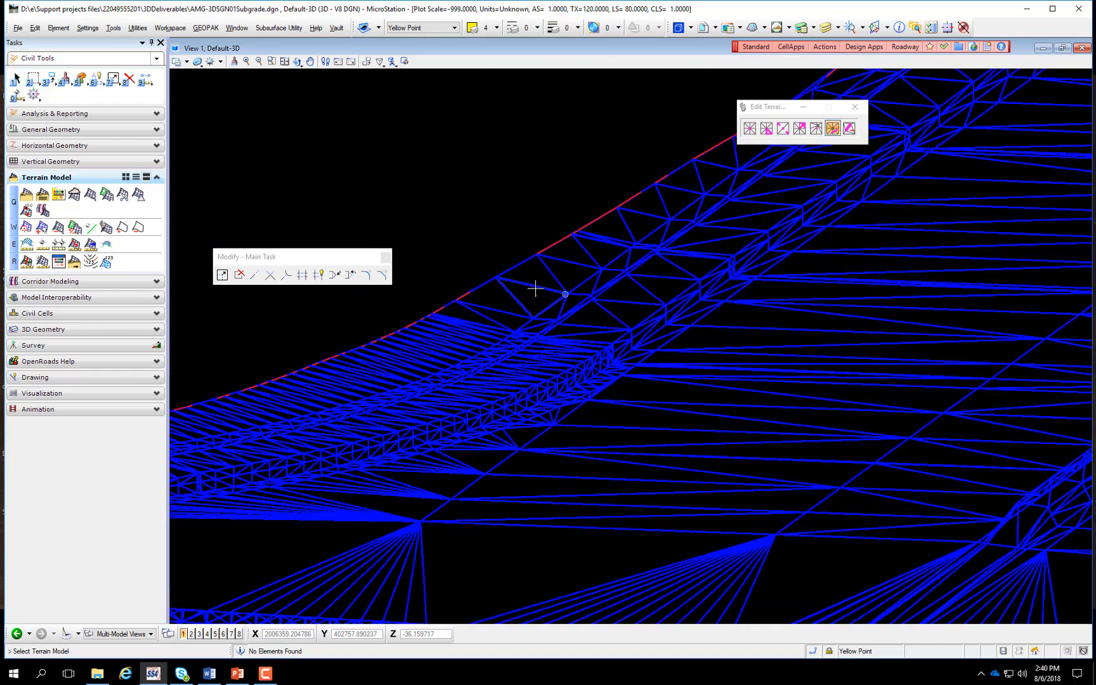
{"action": "middle_click_drag", "start_coordinate": [526, 306], "coordinate": [877, 333], "text": "shift"}
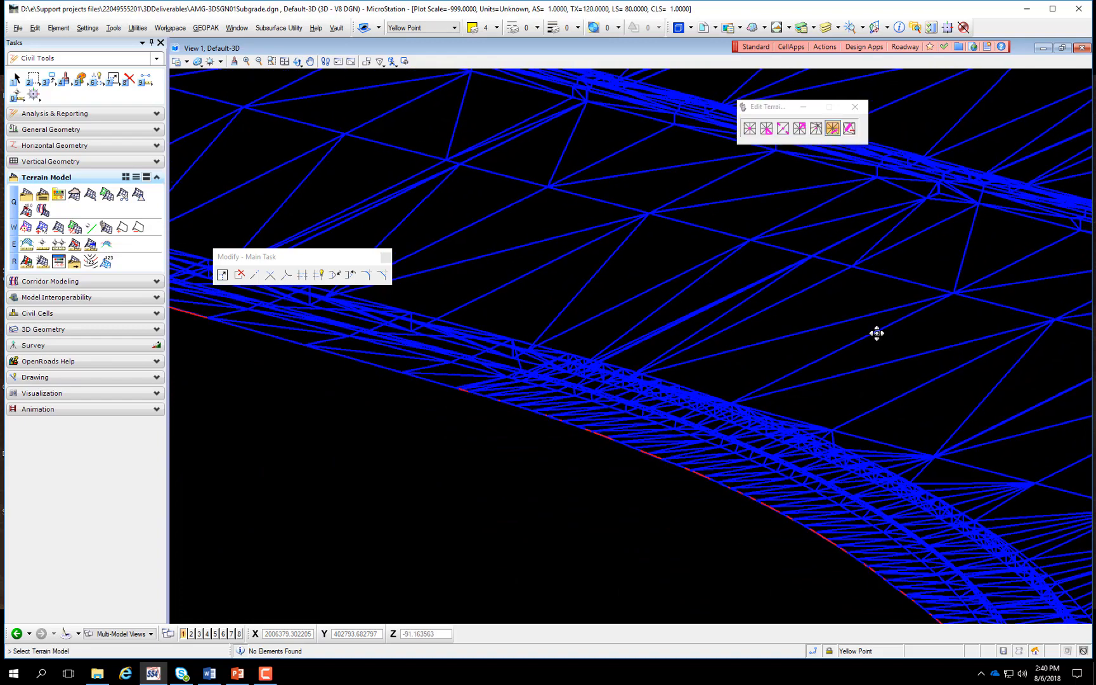
{"action": "scroll", "coordinate": [803, 349], "scroll_direction": "down", "scroll_amount": 2}
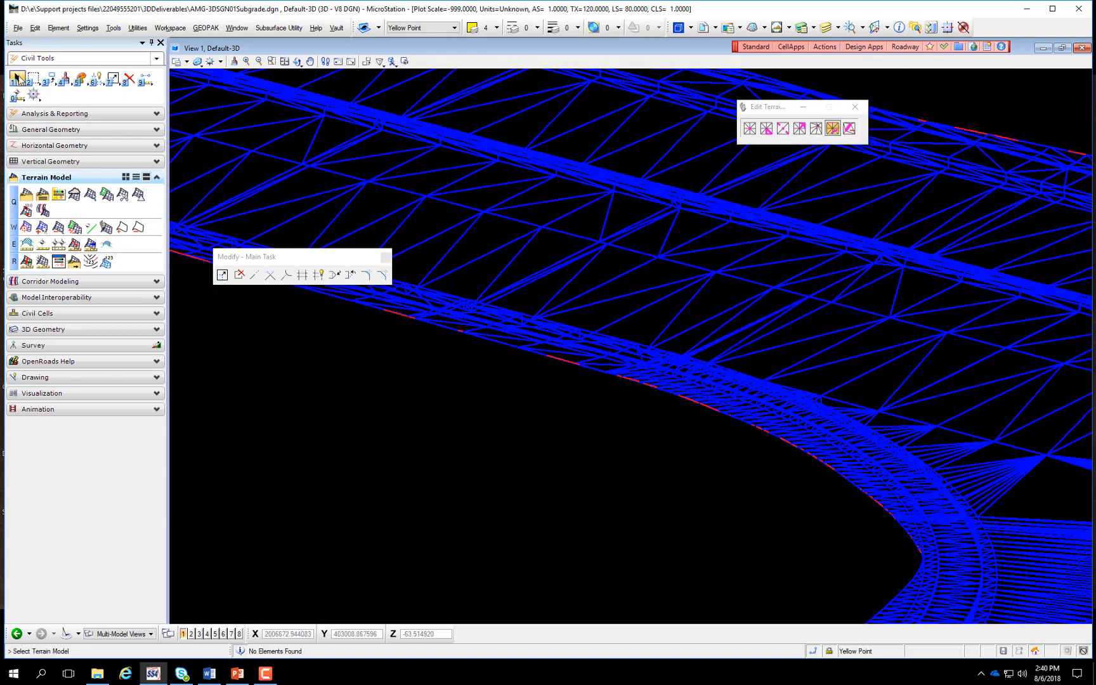
Export the AMG-3SURFACEEW terrain model to LandXML with project name AMG-3SURFACEEW01.xml and Export Both, saving it as AMG-3SURFACEEW.xml in 3DDeliverables
{"action": "left_click", "coordinate": [17, 78]}
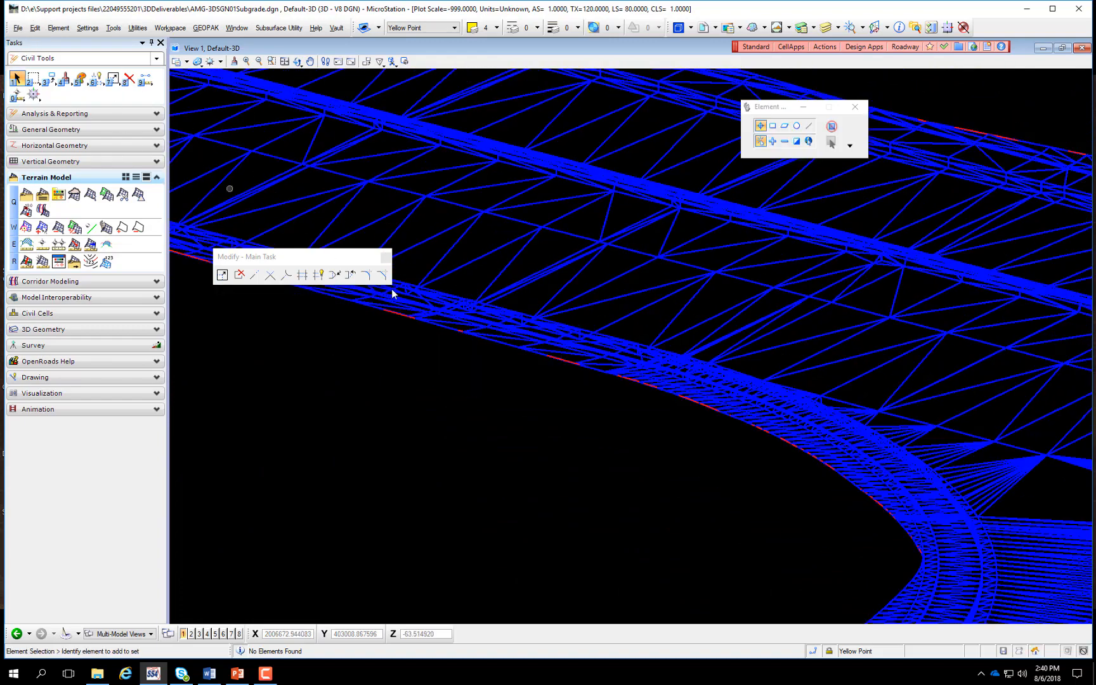
{"action": "left_click", "coordinate": [479, 329]}
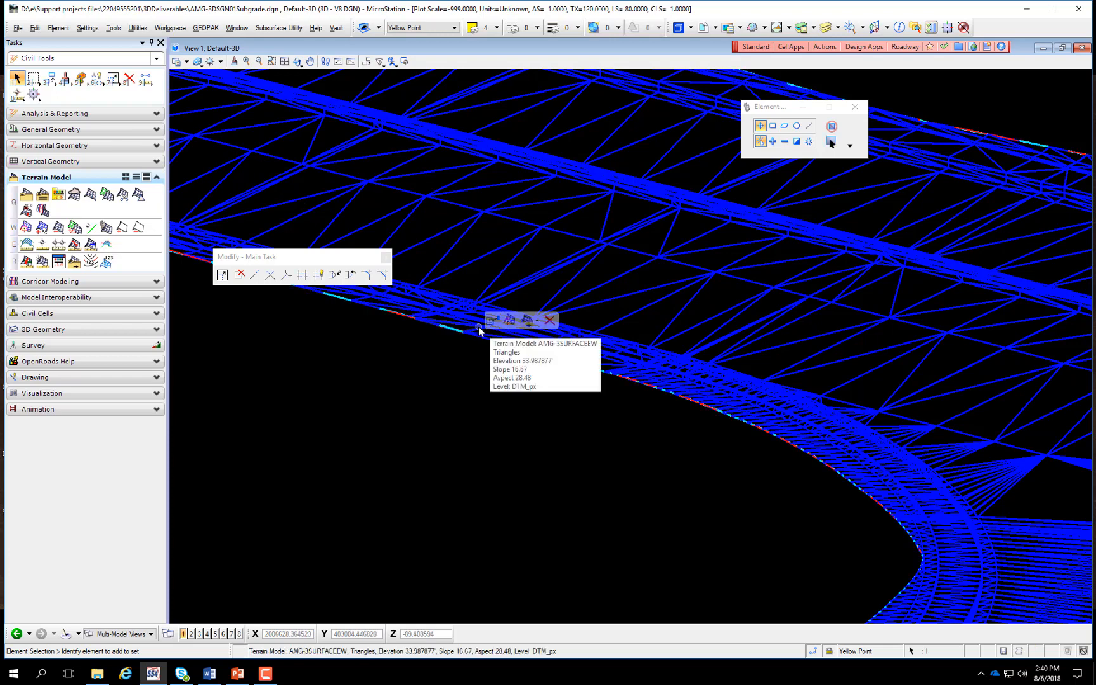
{"action": "left_click", "coordinate": [529, 320]}
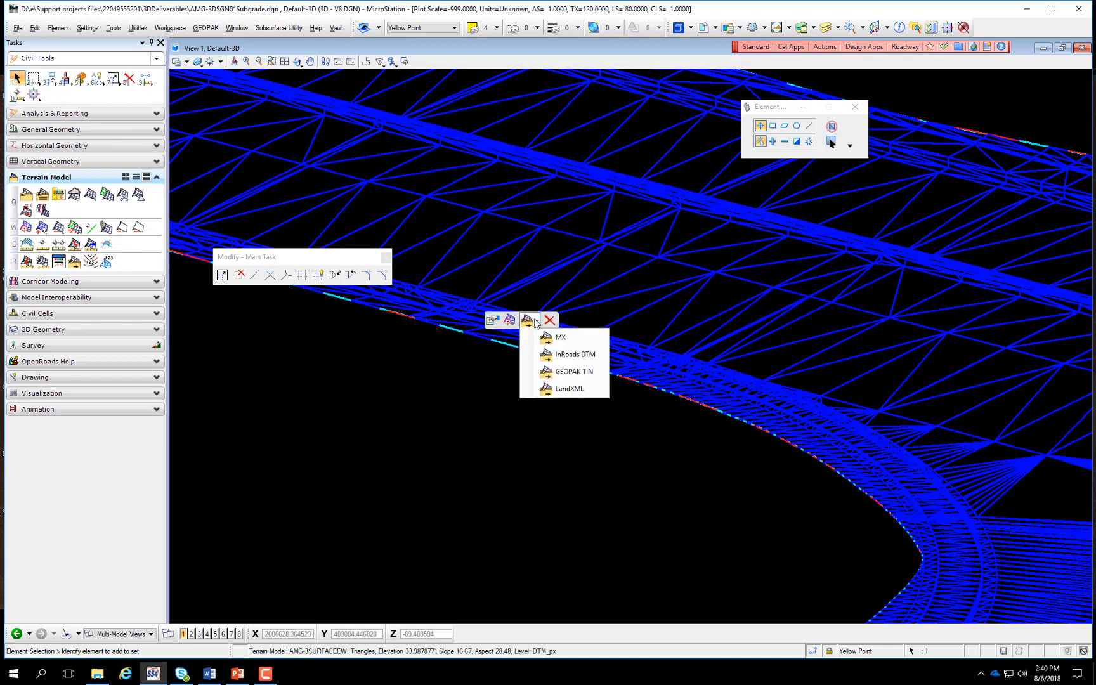
{"action": "left_click", "coordinate": [566, 388]}
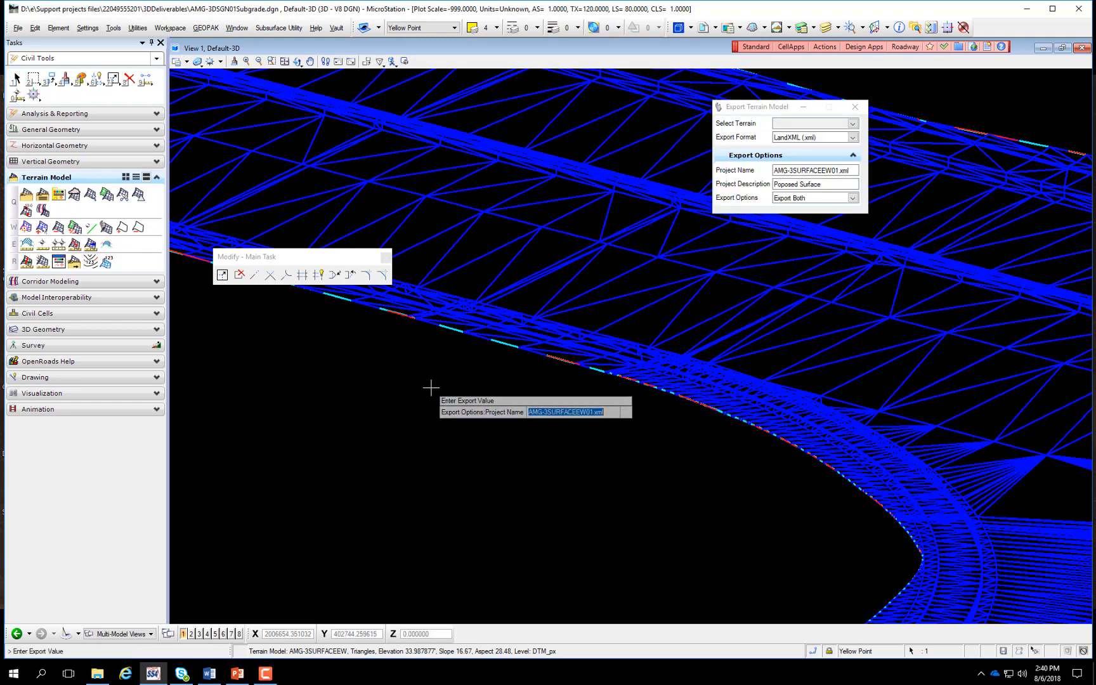
{"action": "left_click", "coordinate": [831, 184]}
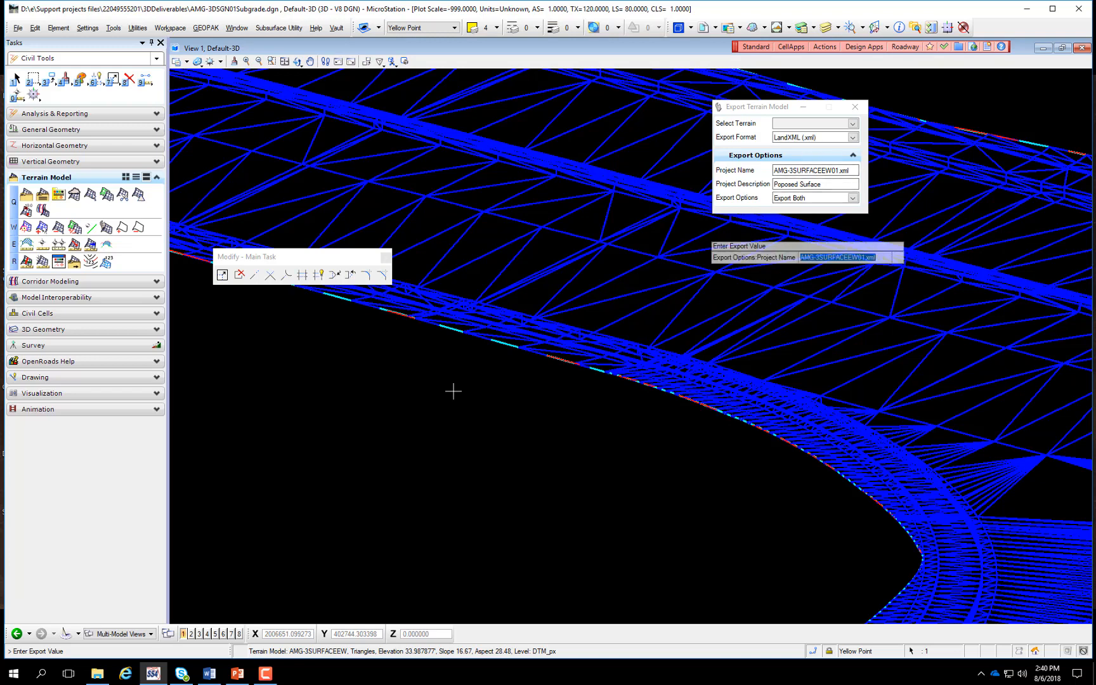
{"action": "left_click", "coordinate": [343, 453]}
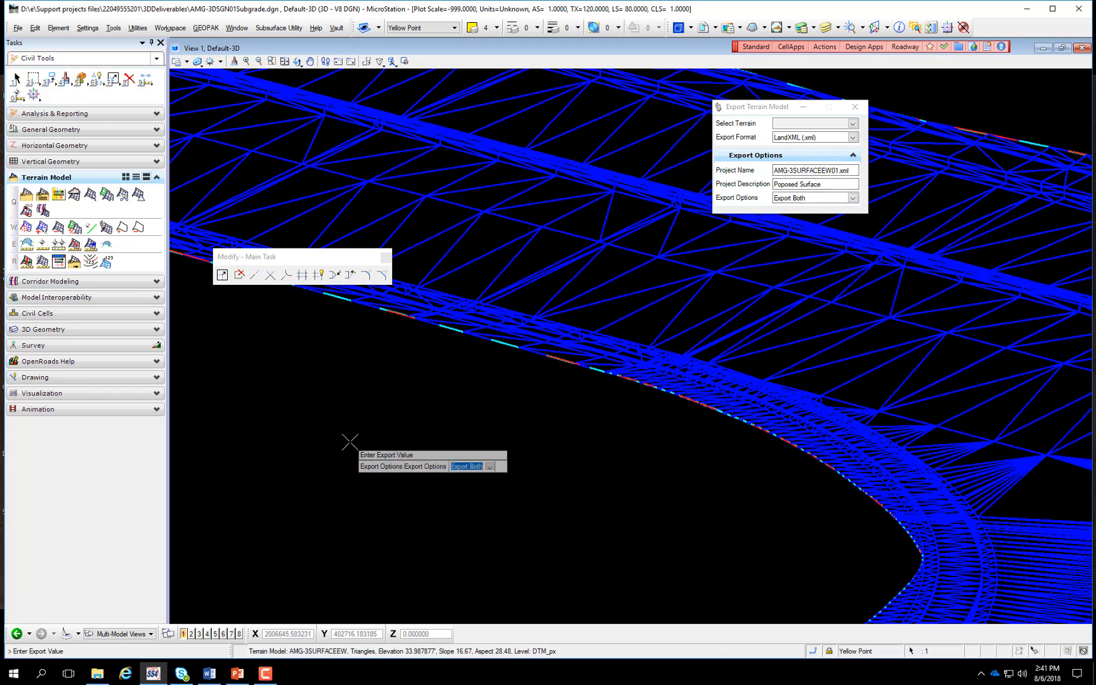
{"action": "left_click", "coordinate": [348, 449]}
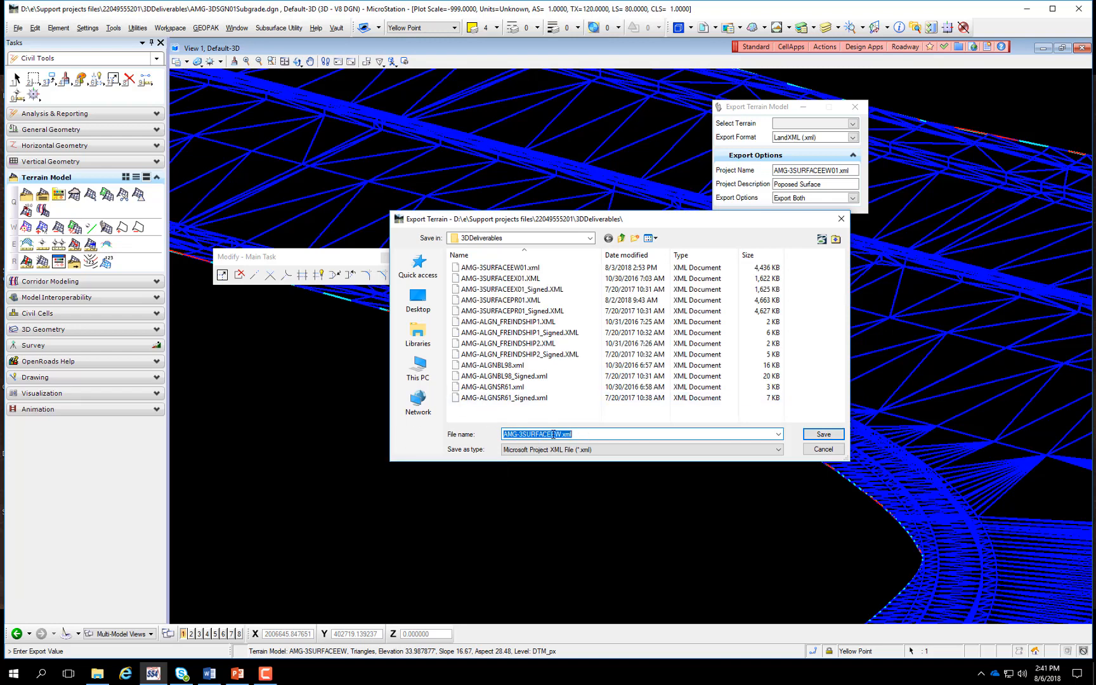
{"action": "left_click", "coordinate": [828, 436]}
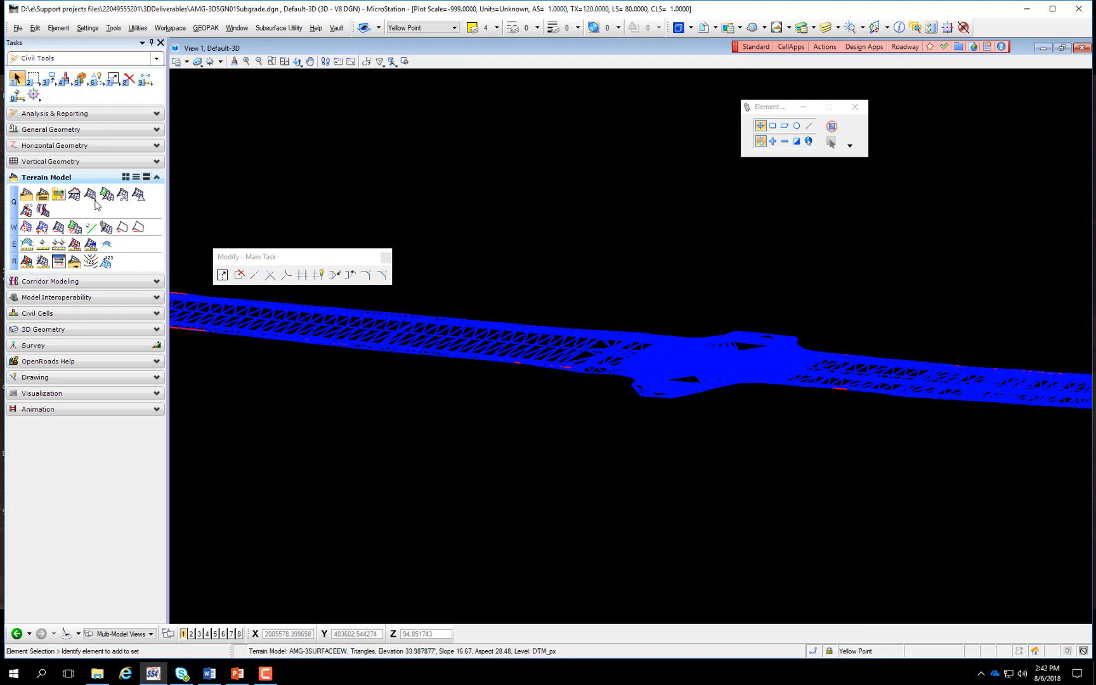
{"action": "left_click", "coordinate": [26, 244]}
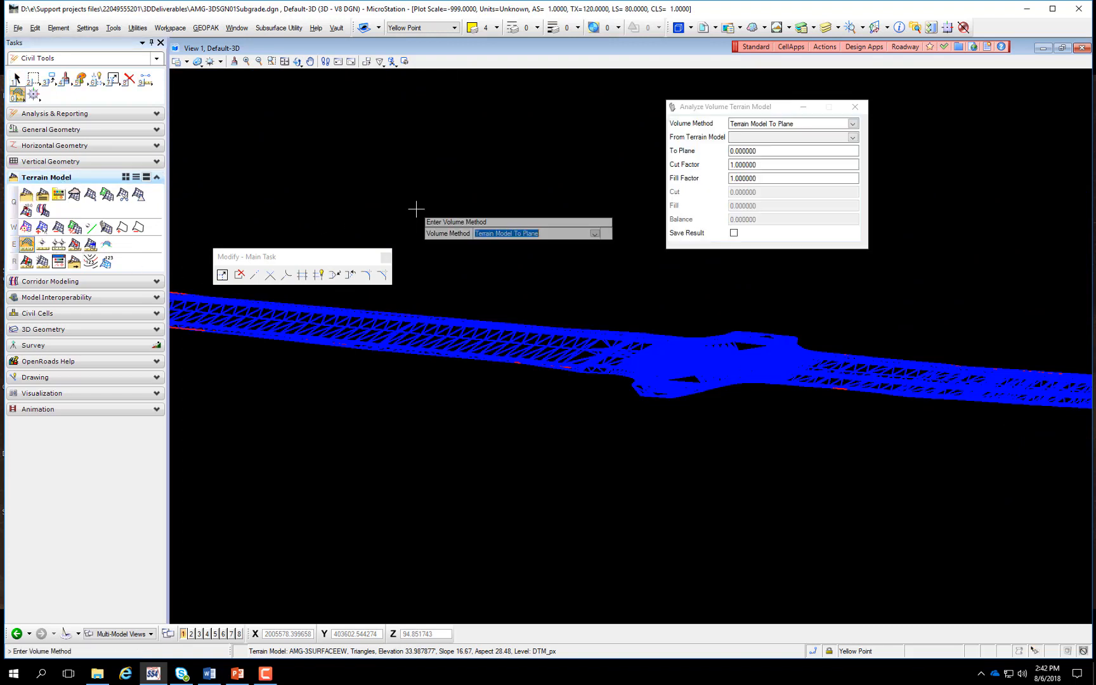
{"action": "left_click", "coordinate": [852, 124]}
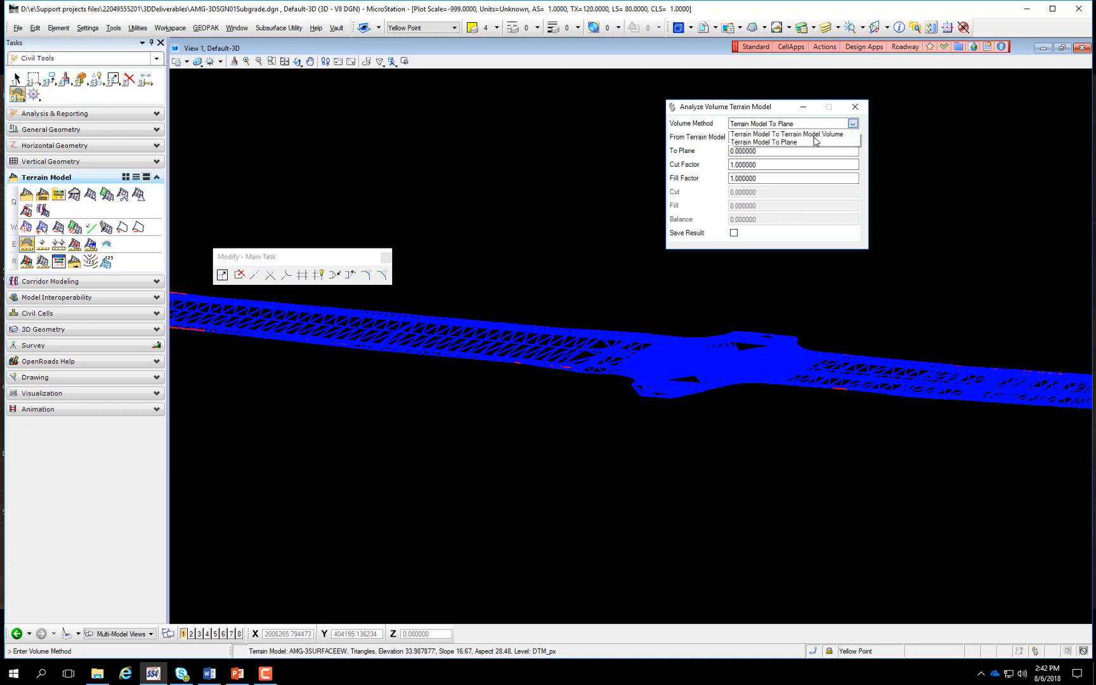
{"action": "left_click", "coordinate": [787, 134]}
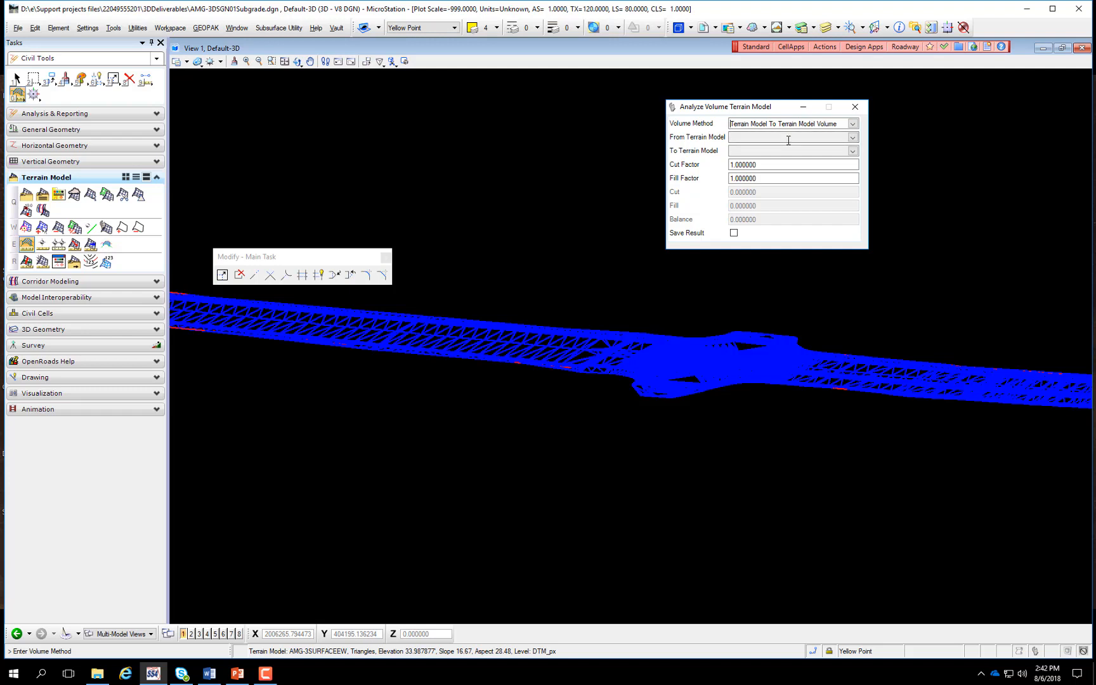
{"action": "right_click", "coordinate": [581, 172]}
{"action": "key", "text": "Escape"}
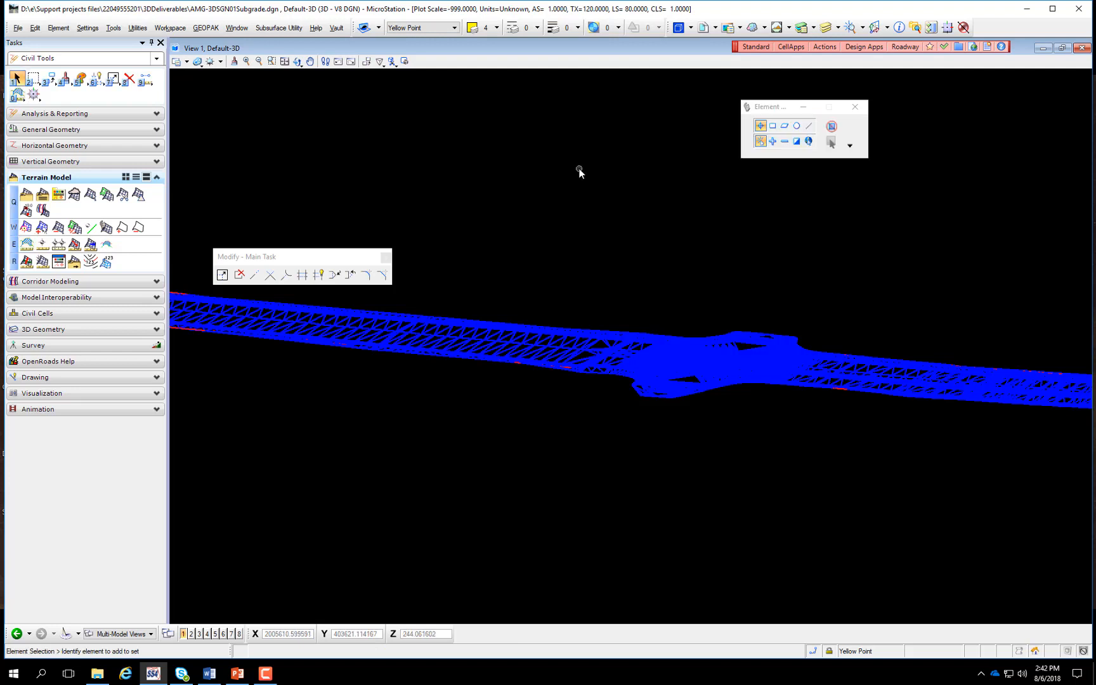
View the whole trimmed terrain model in 3D and open the roadway design file DSGNRD01.DGN
{"action": "scroll", "coordinate": [599, 232], "scroll_direction": "down", "scroll_amount": 1}
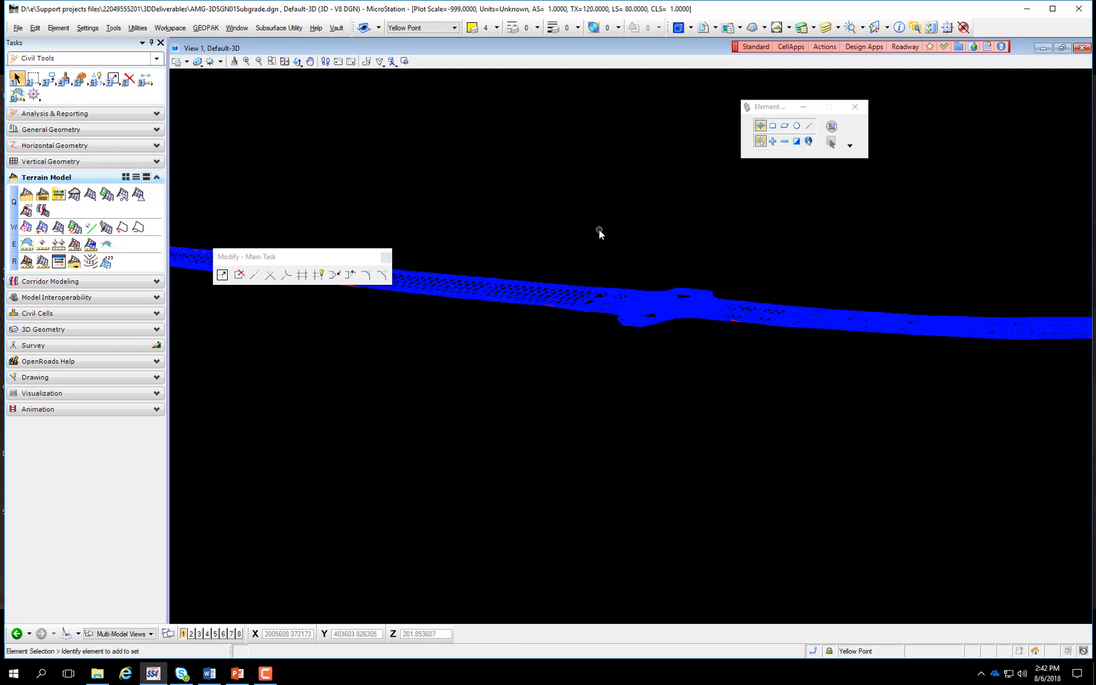
{"action": "mouse_move", "coordinate": [569, 301]}
{"action": "scroll", "coordinate": [582, 318], "scroll_direction": "down", "scroll_amount": 3}
{"action": "middle_click_drag", "start_coordinate": [722, 342], "coordinate": [304, 212], "text": "shift"}
{"action": "left_click", "coordinate": [18, 28]}
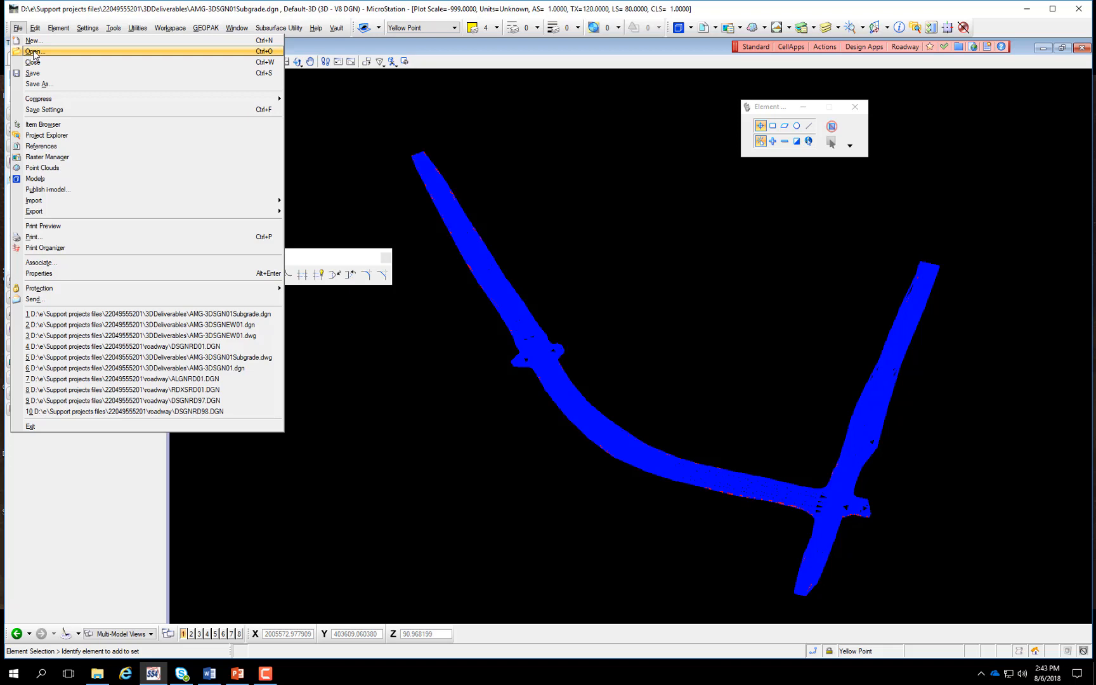
{"action": "left_click", "coordinate": [223, 349]}
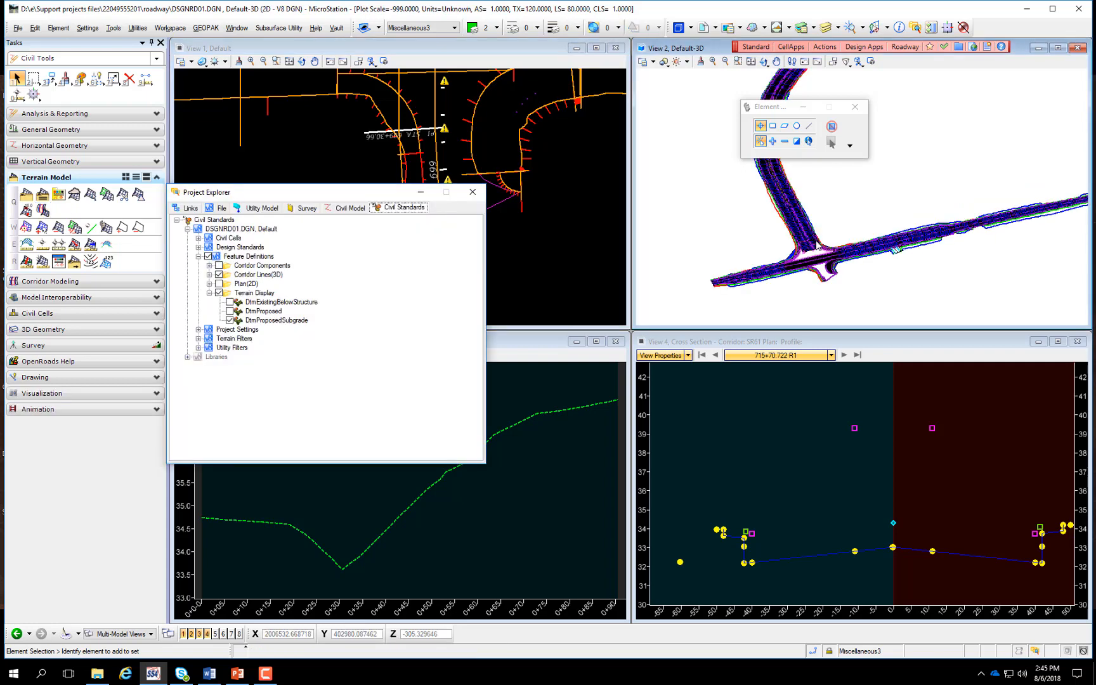
Delete the SR61.SUBGRADE terrain model on the road leg approaching the main intersection in the 3D view
{"action": "mouse_move", "coordinate": [821, 265]}
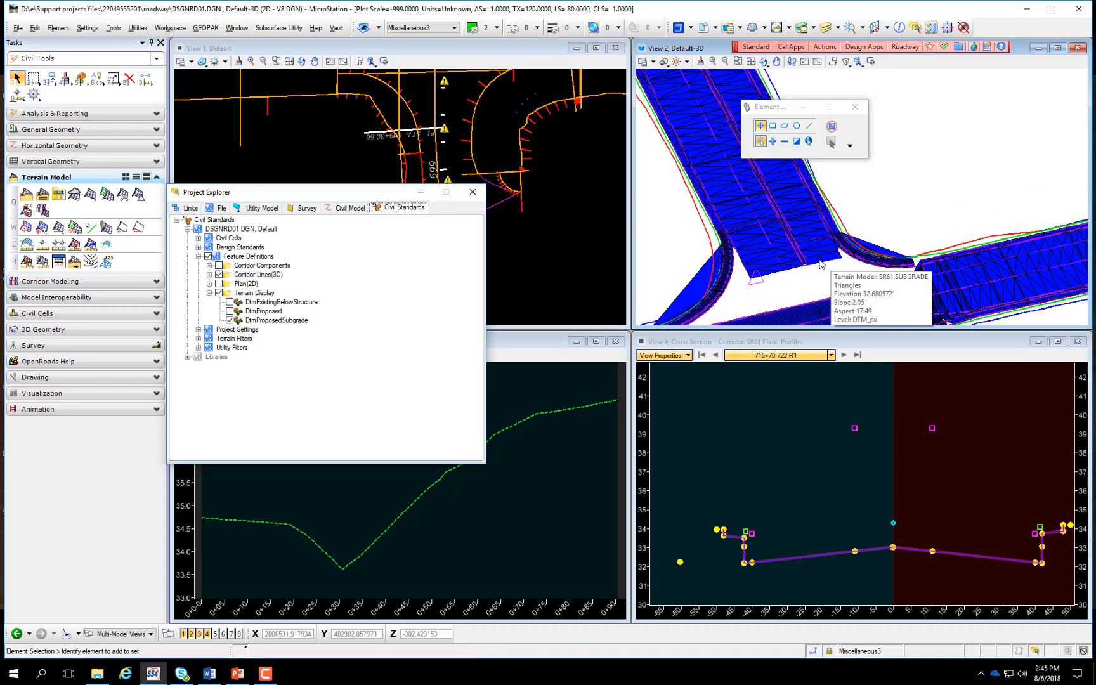
{"action": "left_click", "coordinate": [821, 265]}
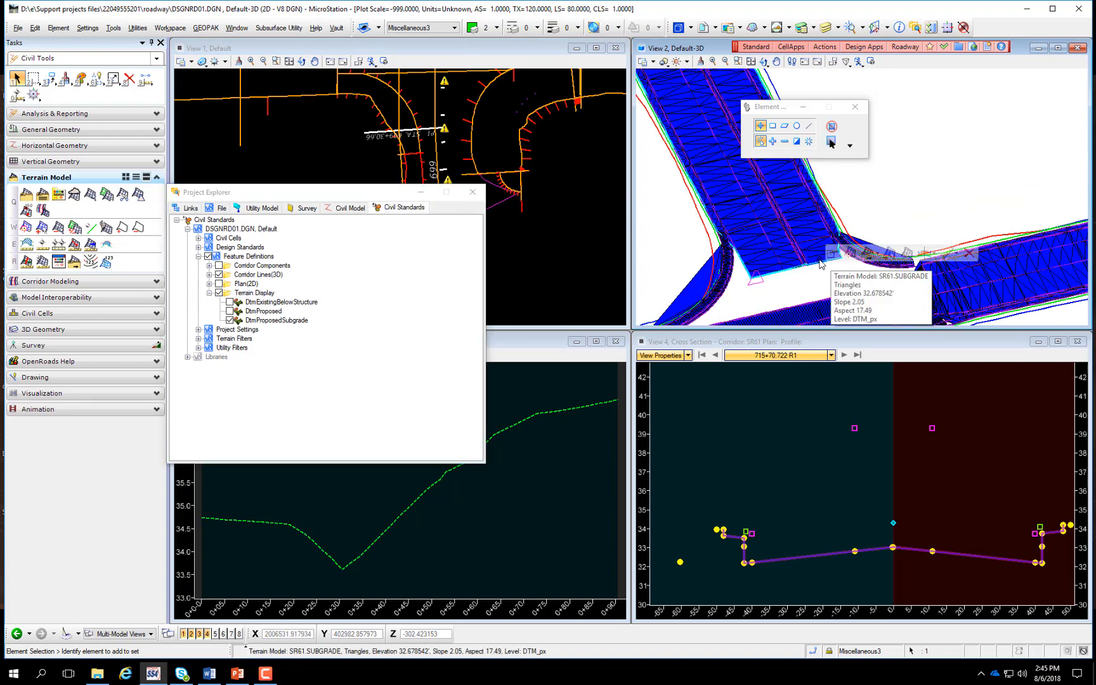
{"action": "key", "text": "Delete"}
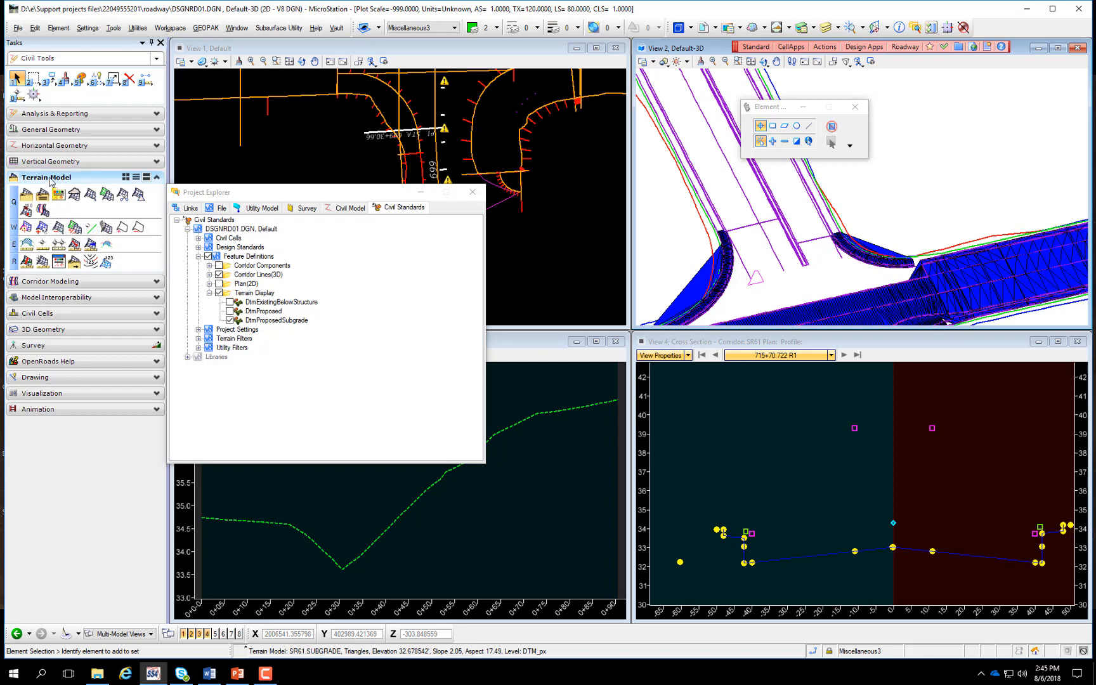
Create a new subgrade terrain model from the SR61 corridor, picking the corridor in the plan view
{"action": "left_click", "coordinate": [43, 212]}
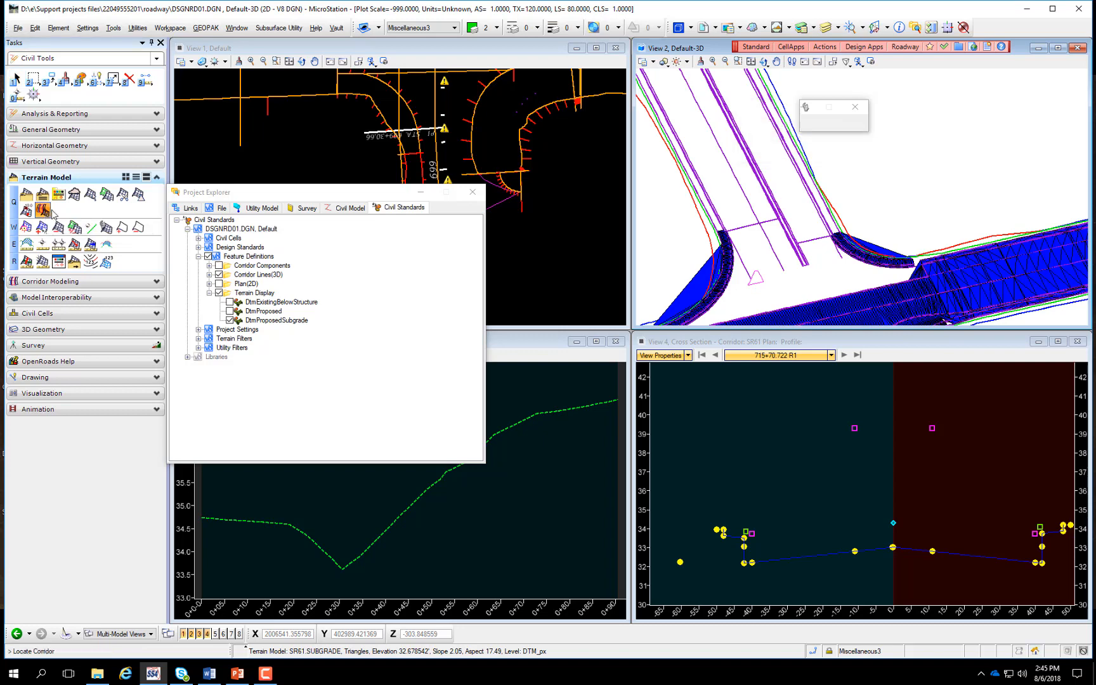
{"action": "scroll", "coordinate": [324, 171], "scroll_direction": "down", "scroll_amount": 2}
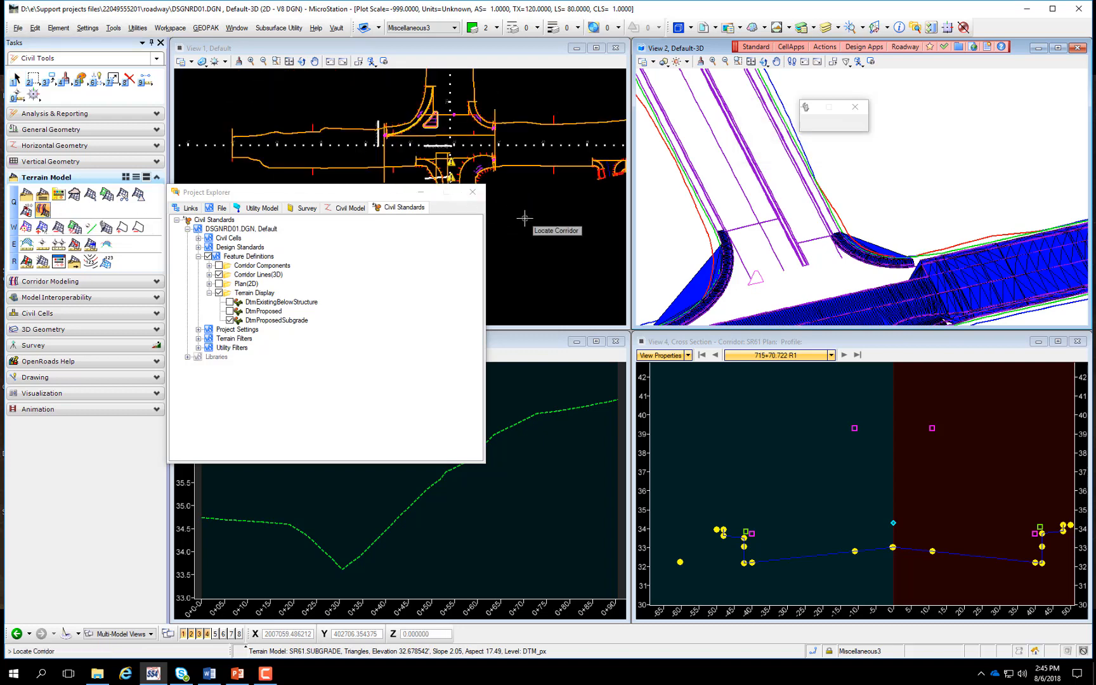
{"action": "scroll", "coordinate": [507, 203], "scroll_direction": "down", "scroll_amount": 2}
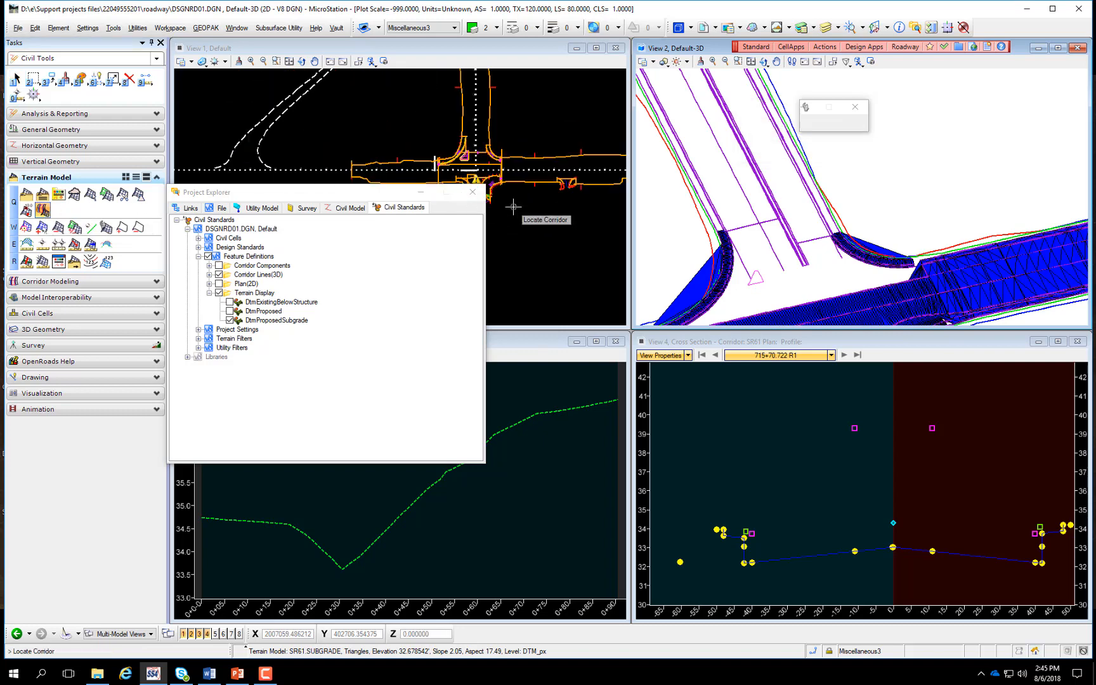
{"action": "left_click", "coordinate": [454, 87]}
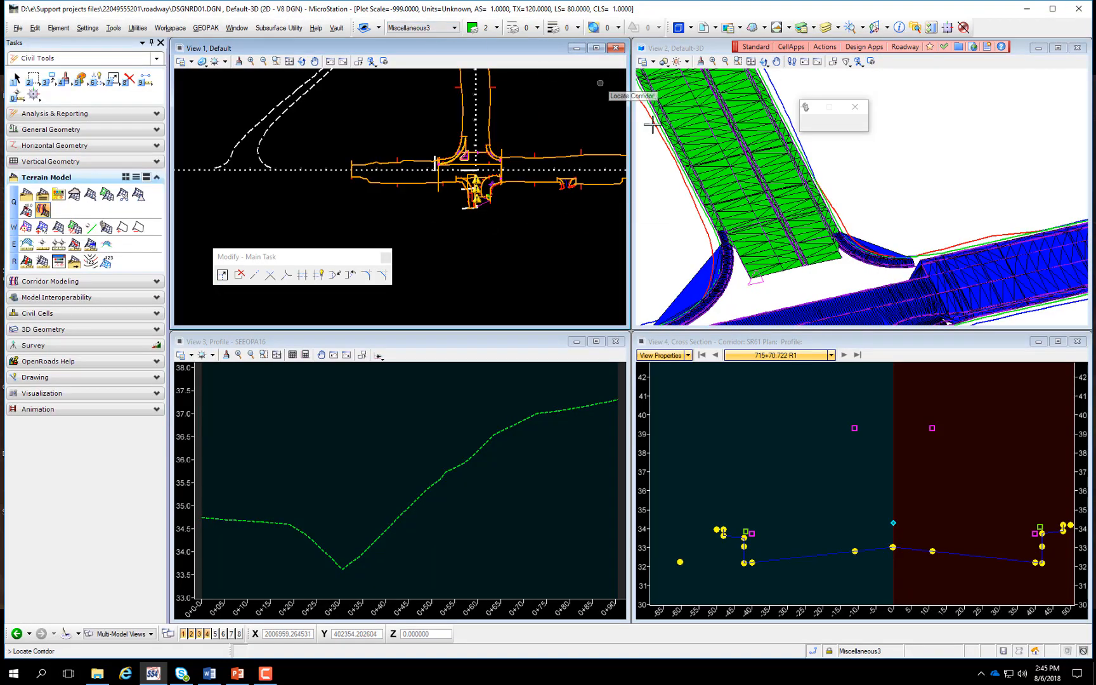
{"action": "scroll", "coordinate": [753, 242], "scroll_direction": "up", "scroll_amount": 2}
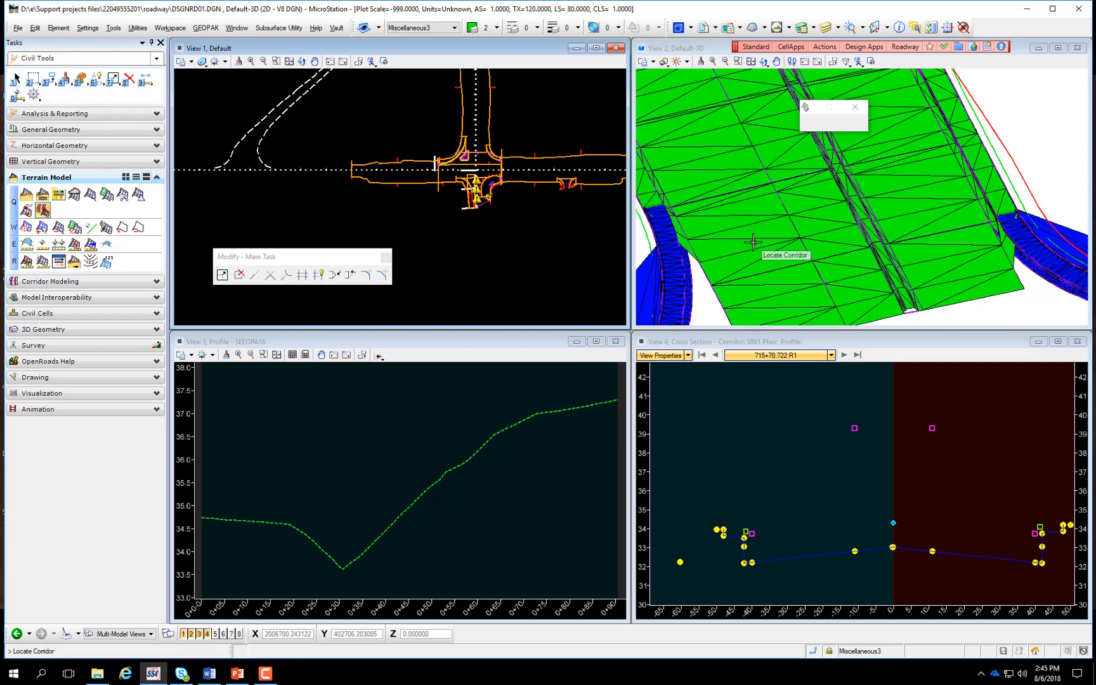
{"action": "scroll", "coordinate": [715, 186], "scroll_direction": "down", "scroll_amount": 2}
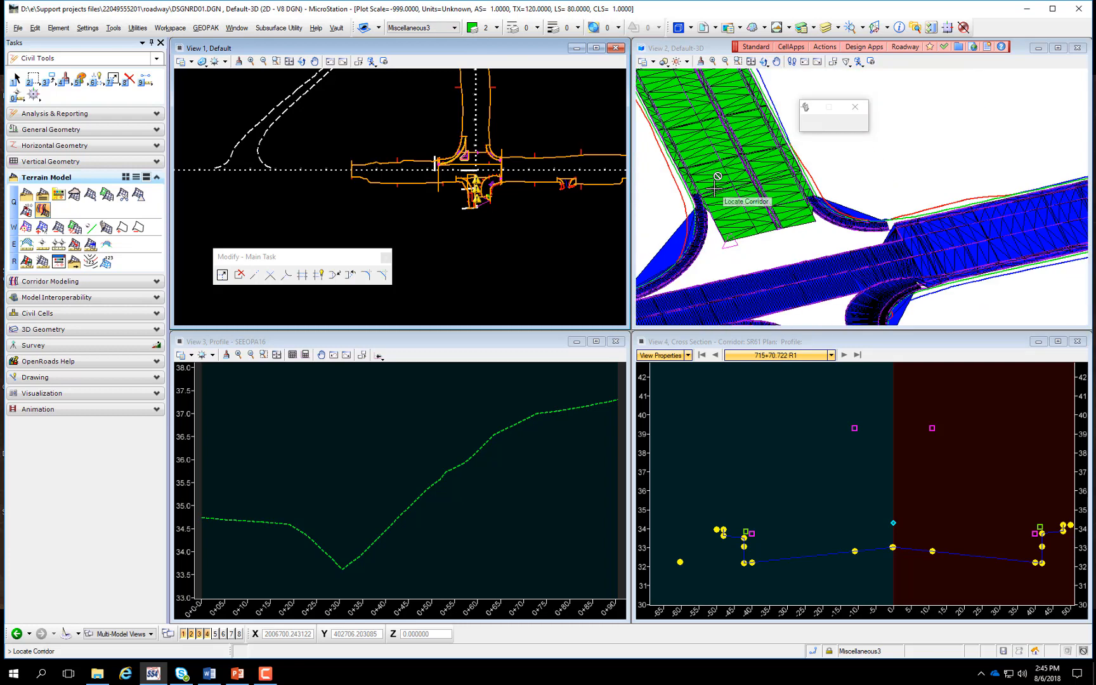
{"action": "right_click", "coordinate": [780, 208]}
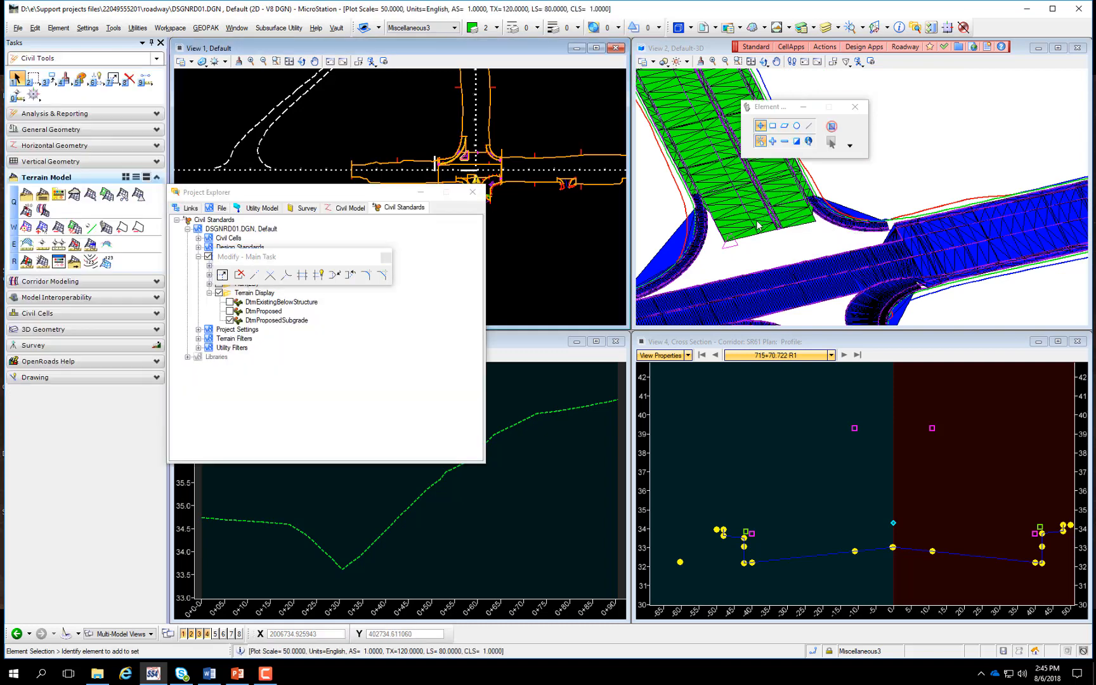
Check which export formats are offered for the new SR61.SUBGRADE terrain model, leaving it unexported
{"action": "left_click", "coordinate": [770, 241]}
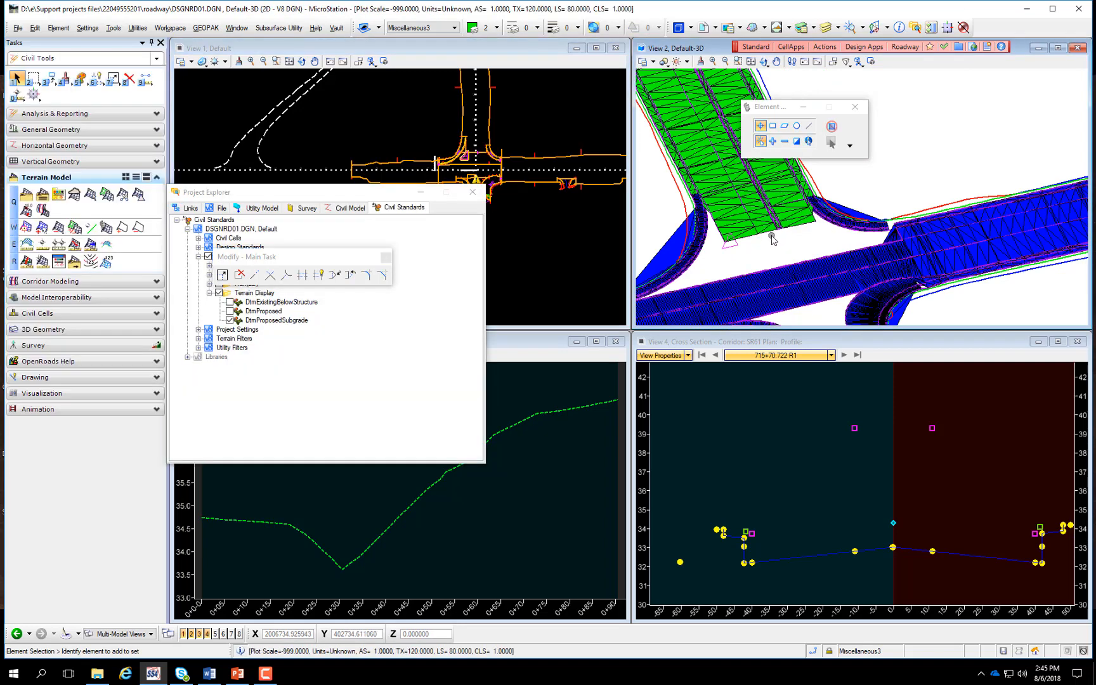
{"action": "left_click", "coordinate": [764, 236]}
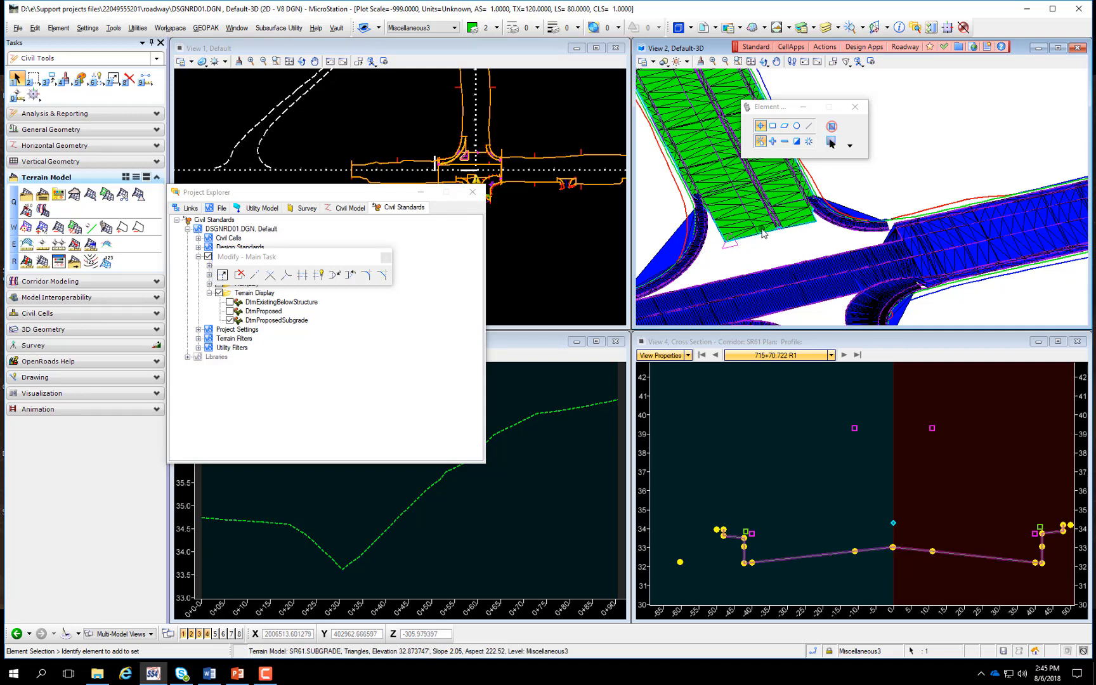
{"action": "mouse_move", "coordinate": [764, 236]}
{"action": "left_click", "coordinate": [819, 224]}
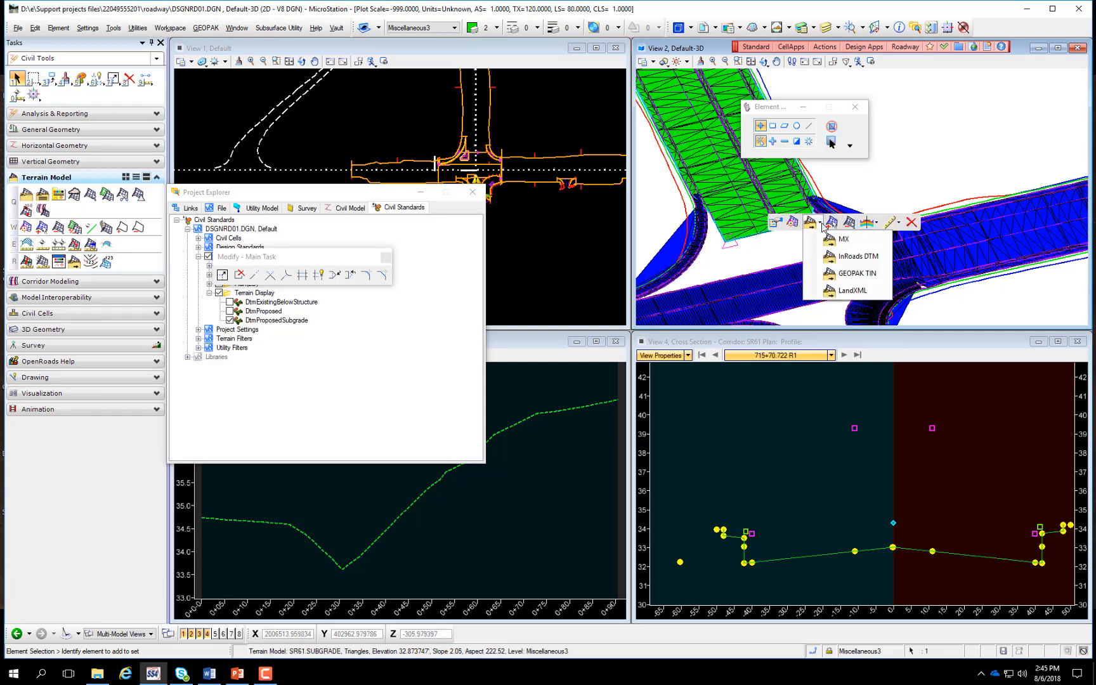
{"action": "left_click", "coordinate": [777, 247]}
{"action": "left_click", "coordinate": [777, 246]}
Examine the SR61 subgrade terrain's extent against the cut and fill lines, from the upper intersection to the road's far end
{"action": "scroll", "coordinate": [819, 277], "scroll_direction": "down", "scroll_amount": 7}
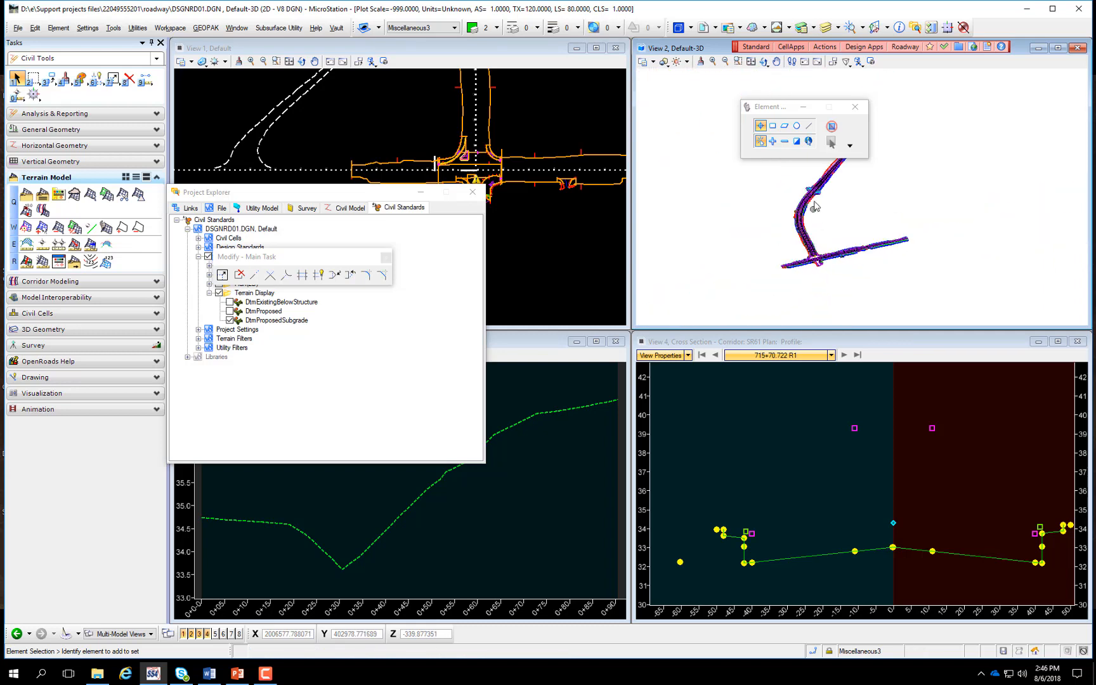
{"action": "scroll", "coordinate": [816, 228], "scroll_direction": "up", "scroll_amount": 3}
{"action": "scroll", "coordinate": [811, 216], "scroll_direction": "up", "scroll_amount": 2}
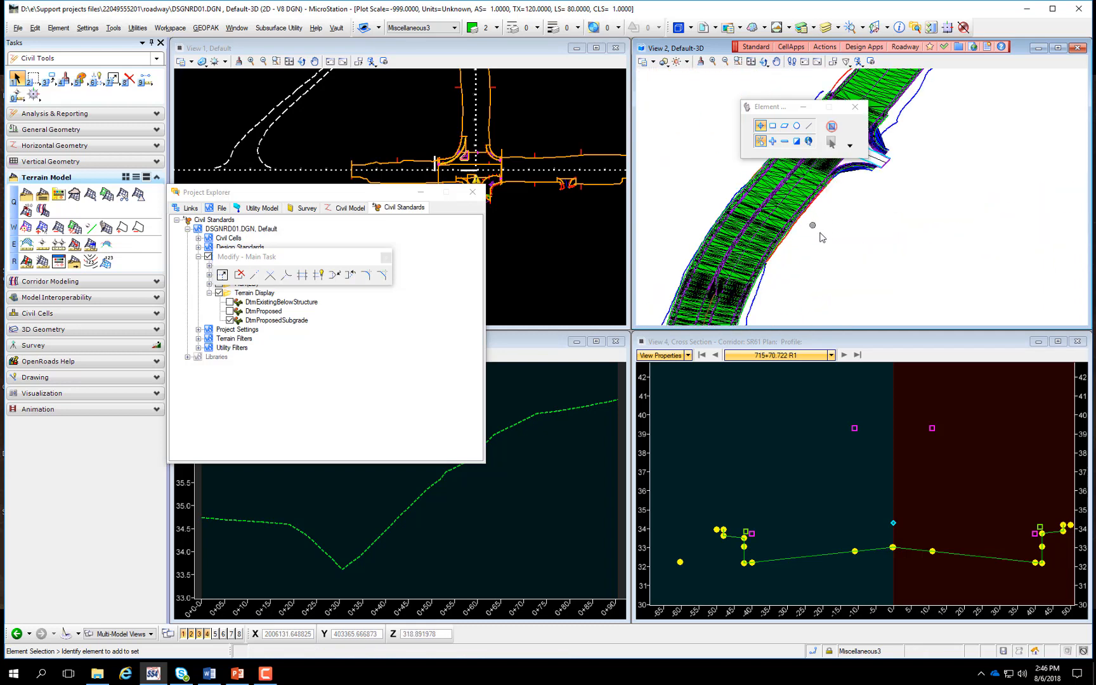
{"action": "middle_click_drag", "start_coordinate": [839, 221], "coordinate": [786, 294]}
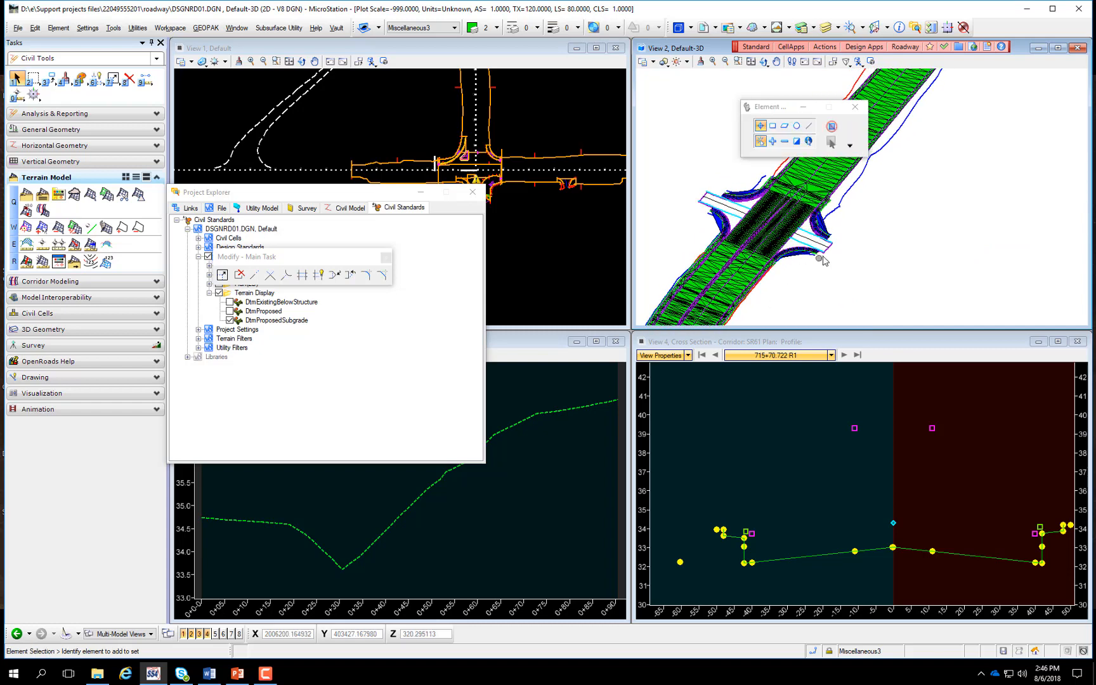
{"action": "scroll", "coordinate": [840, 217], "scroll_direction": "up", "scroll_amount": 1}
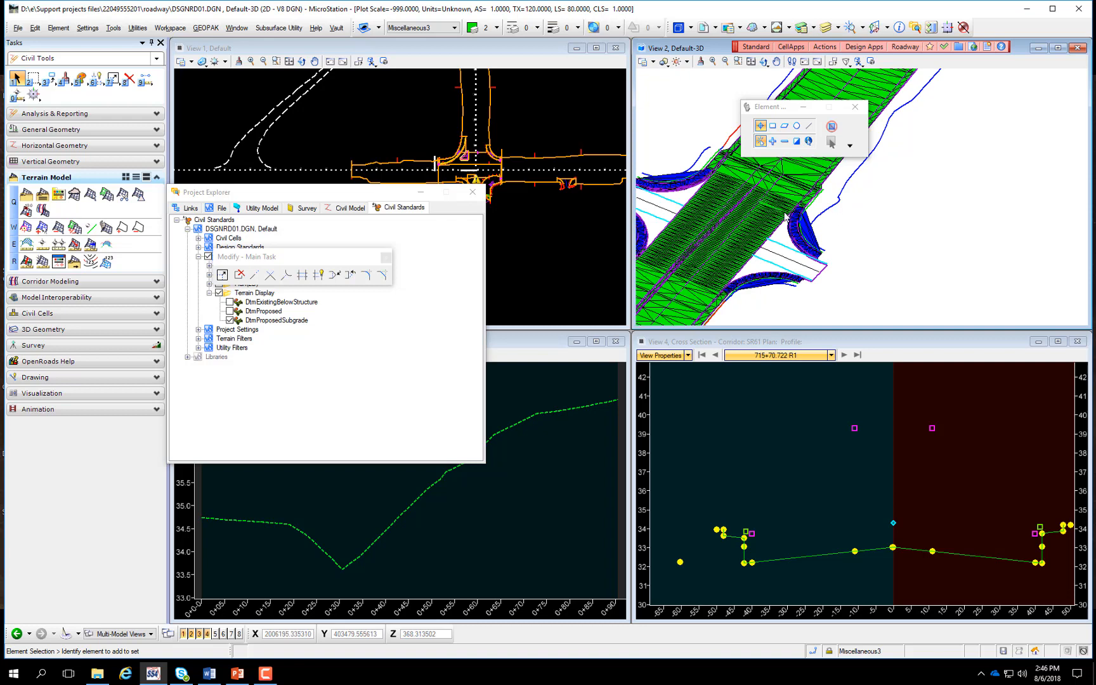
{"action": "scroll", "coordinate": [777, 209], "scroll_direction": "down", "scroll_amount": 3}
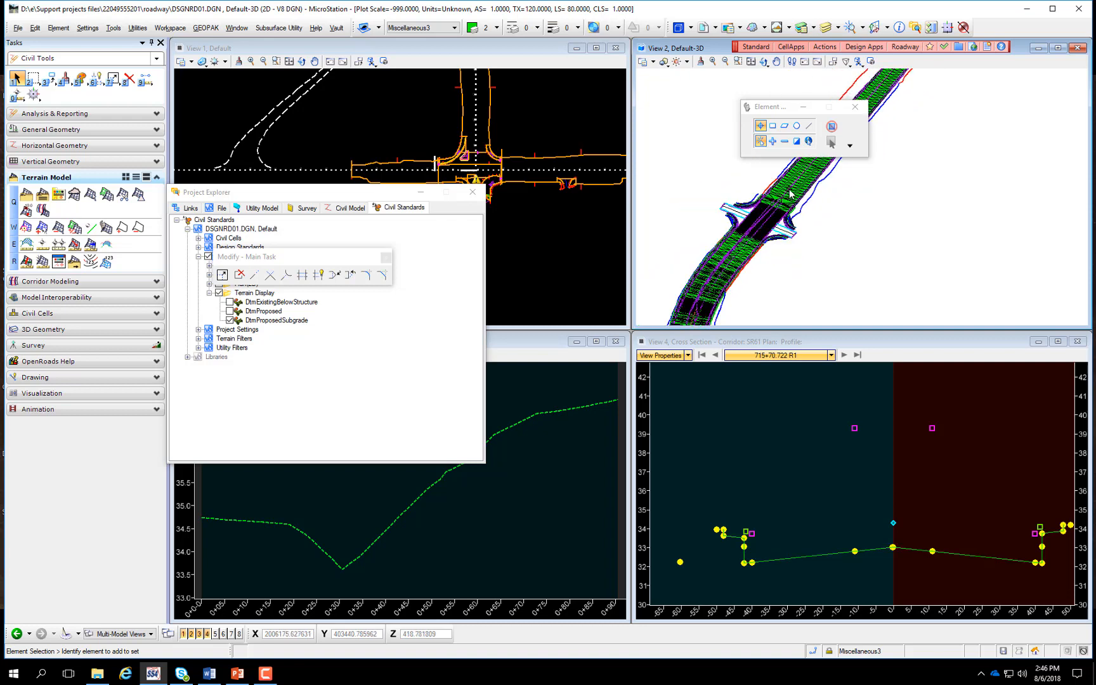
{"action": "scroll", "coordinate": [787, 193], "scroll_direction": "up", "scroll_amount": 2}
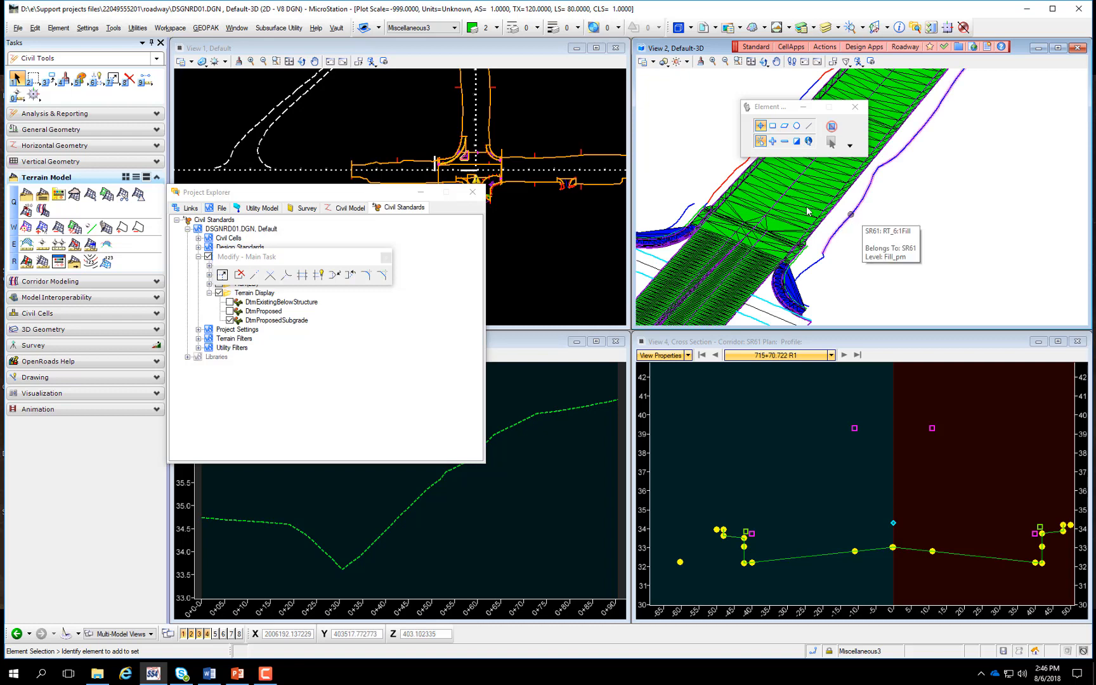
{"action": "scroll", "coordinate": [819, 209], "scroll_direction": "down", "scroll_amount": 2}
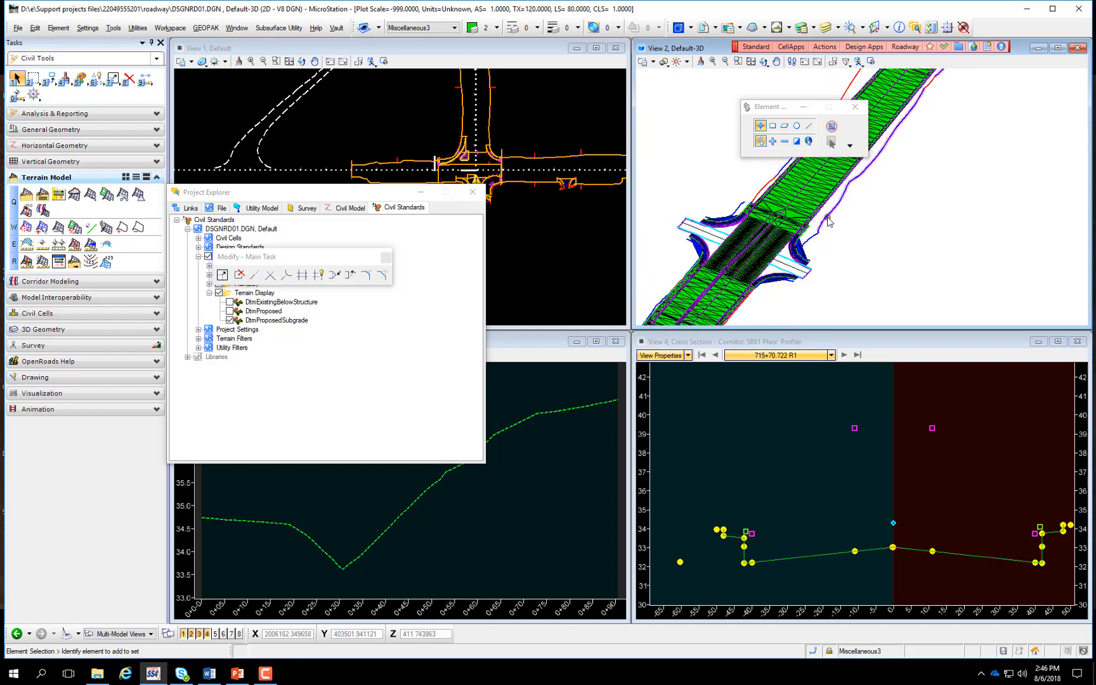
{"action": "scroll", "coordinate": [819, 225], "scroll_direction": "down", "scroll_amount": 3}
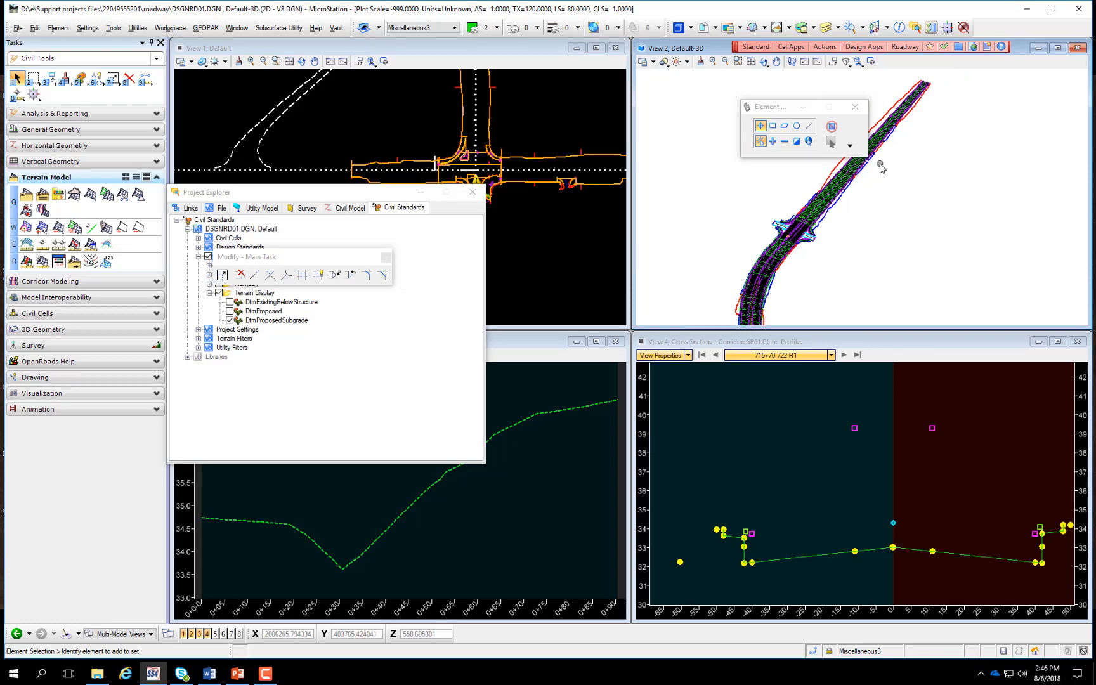
{"action": "scroll", "coordinate": [888, 159], "scroll_direction": "up", "scroll_amount": 4}
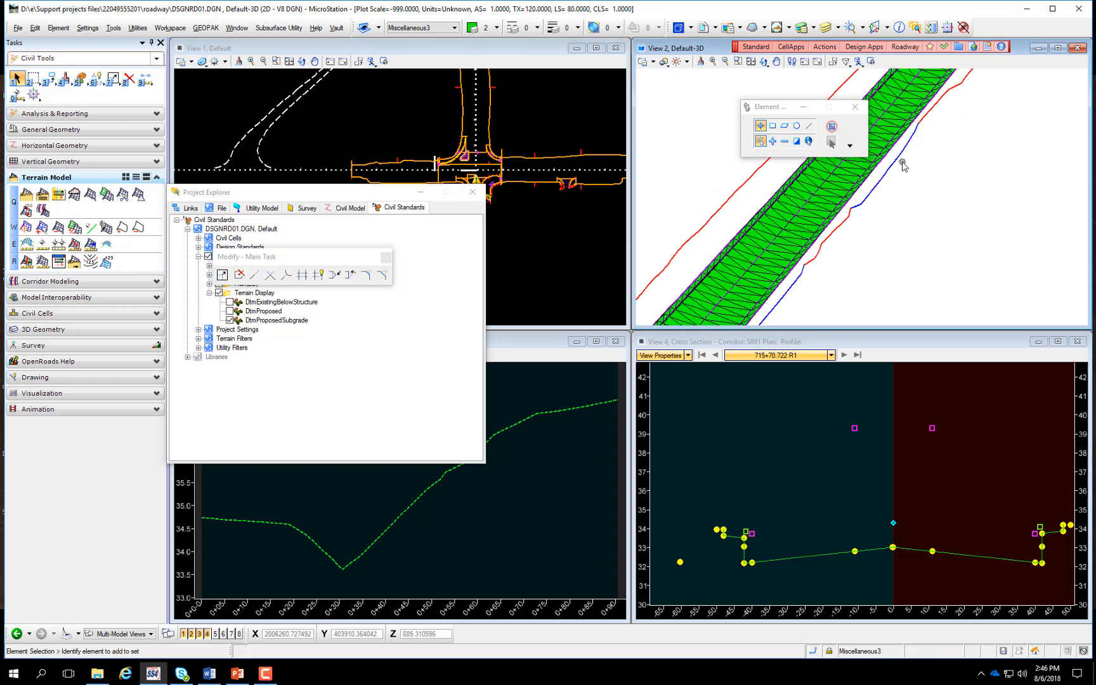
{"action": "scroll", "coordinate": [907, 200], "scroll_direction": "down", "scroll_amount": 3}
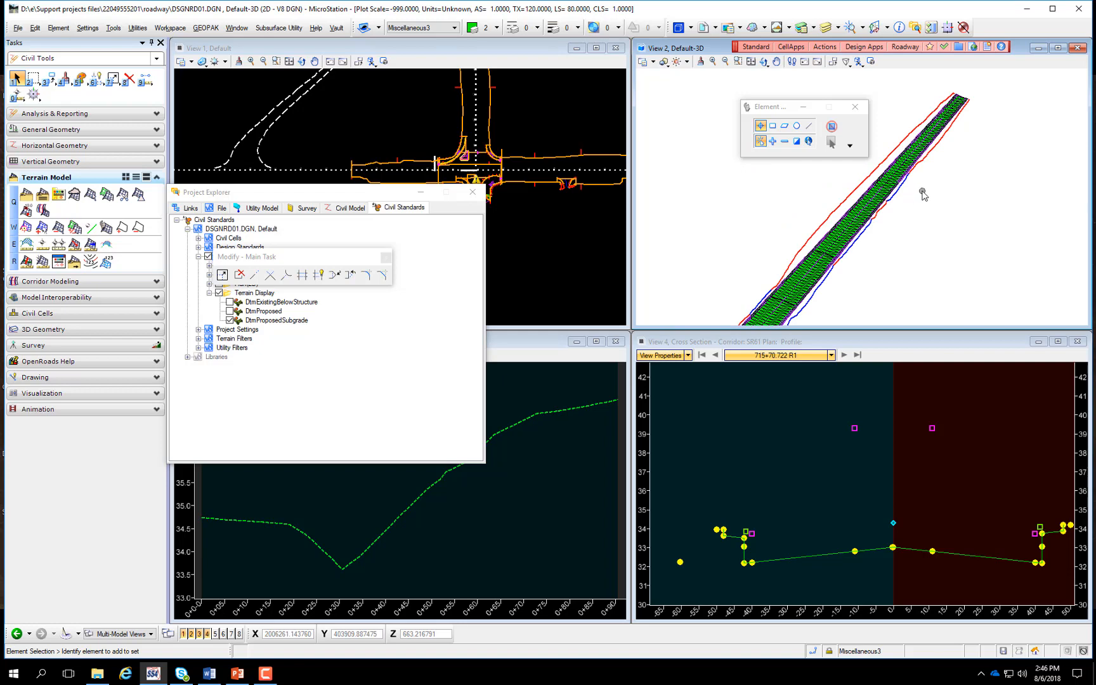
{"action": "middle_click_drag", "start_coordinate": [925, 191], "coordinate": [719, 305], "text": "shift"}
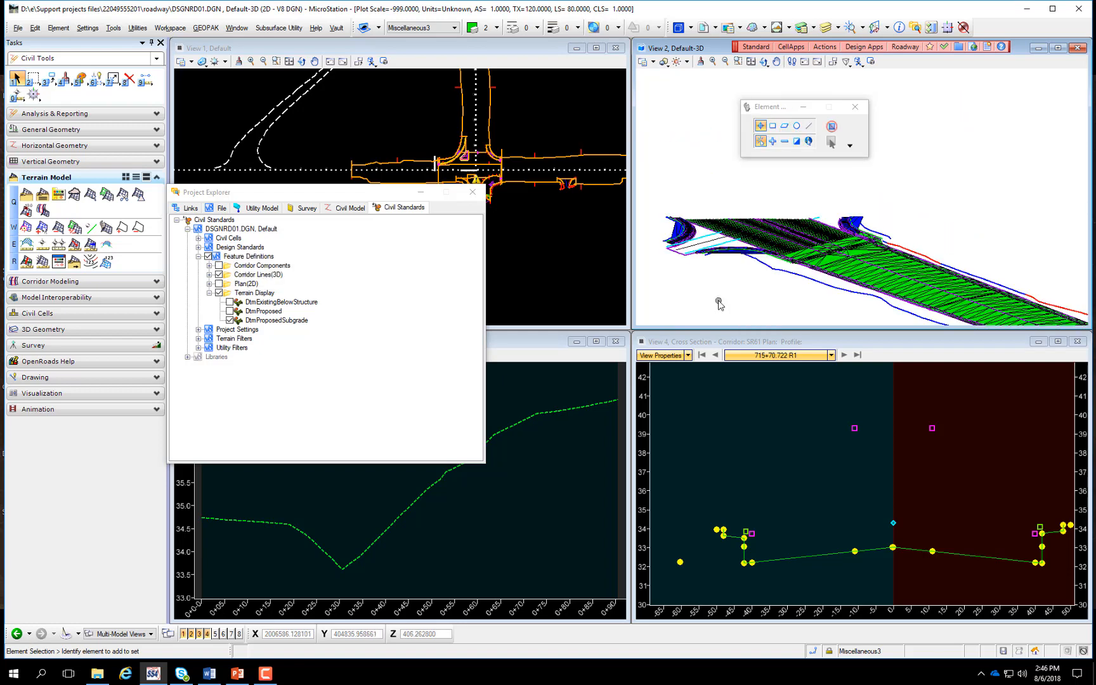